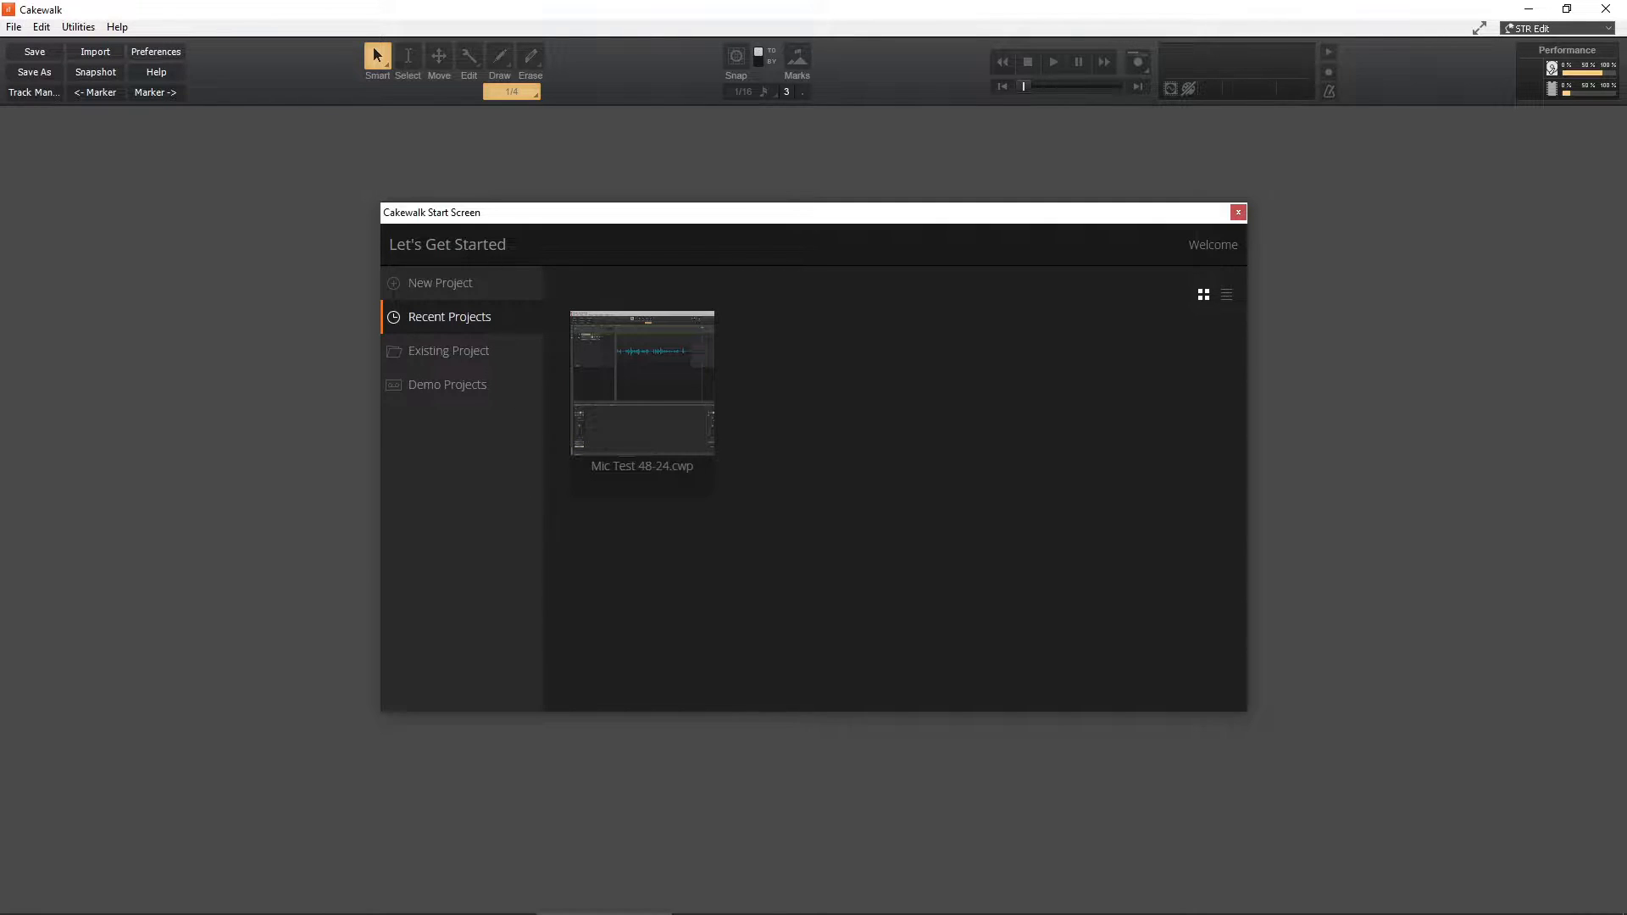
- Create a new project from the Empty Project template
left_click(443, 282)
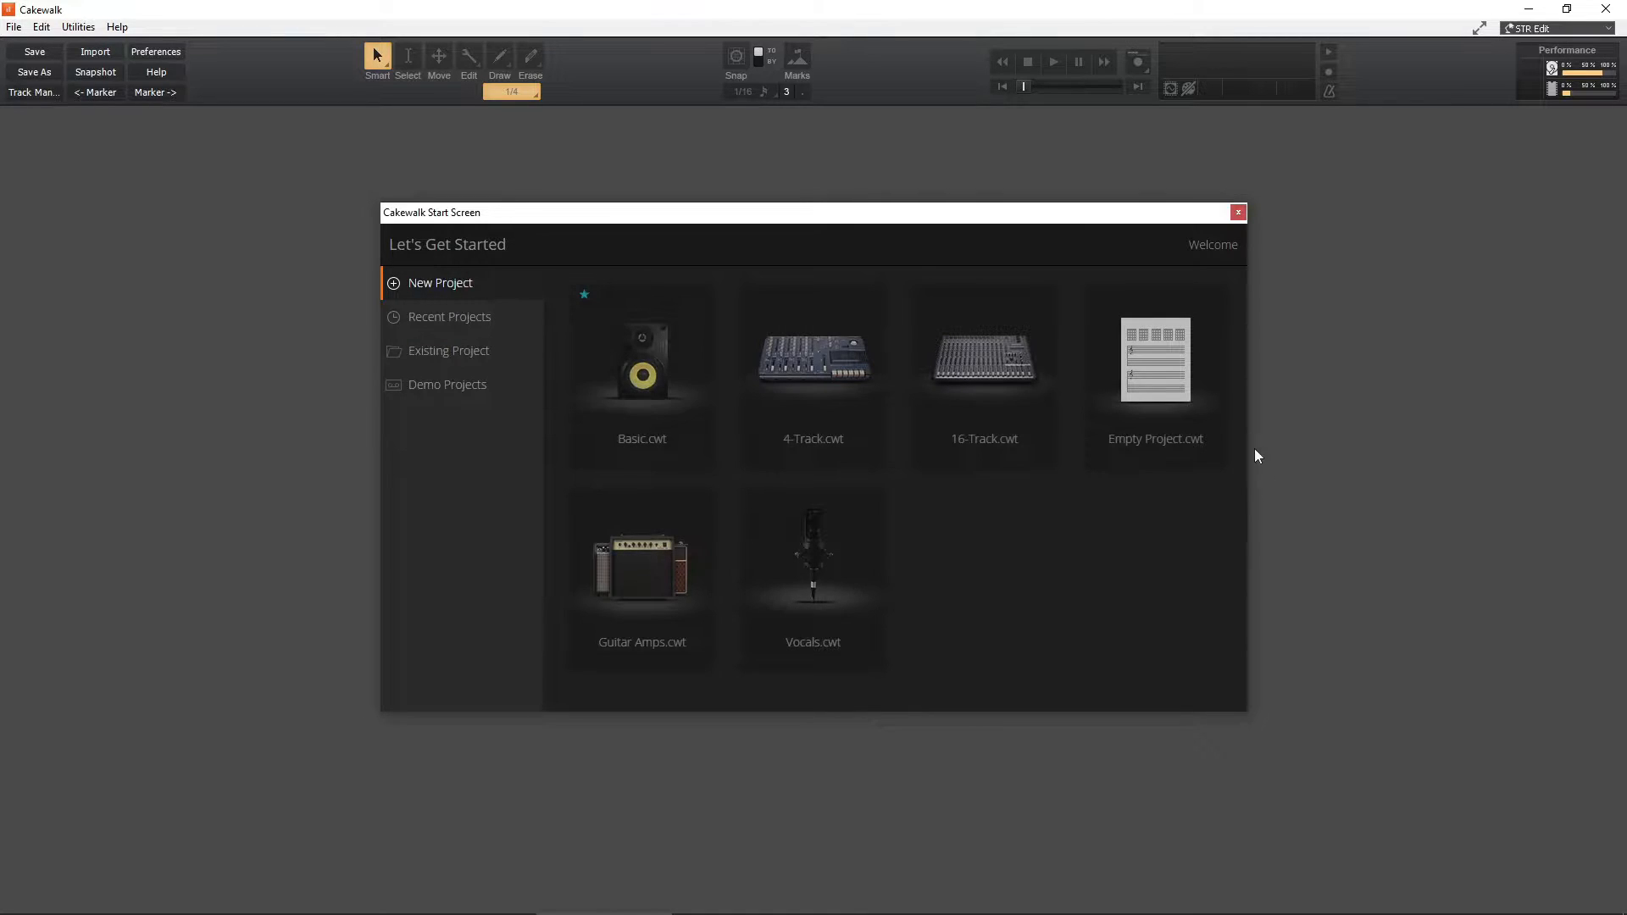
left_click(1155, 360)
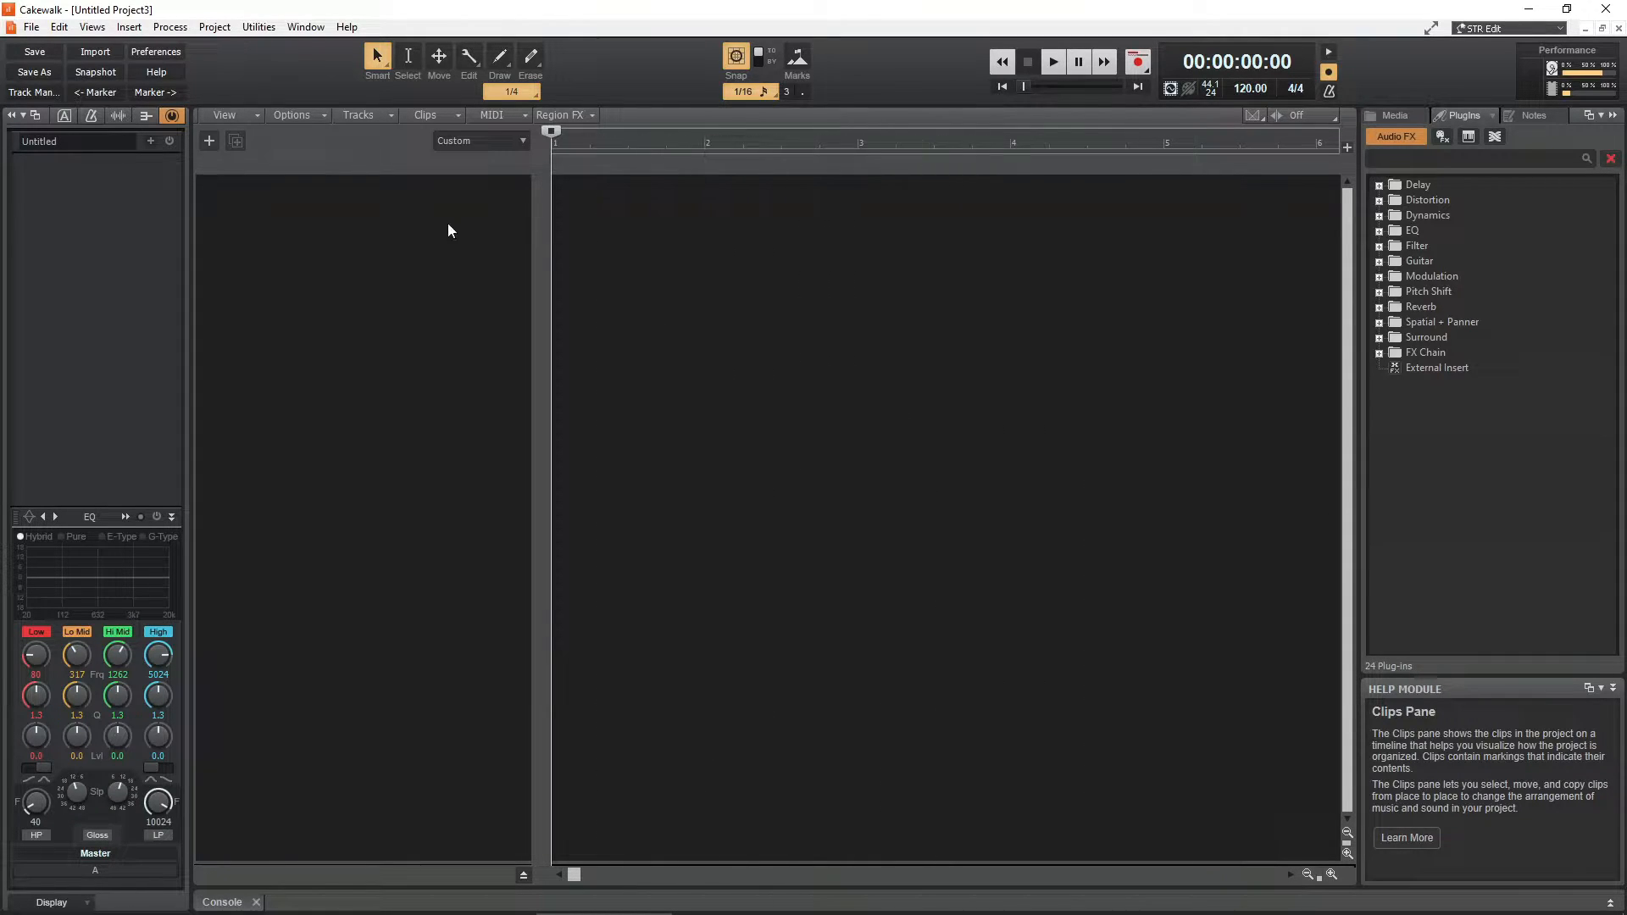
- Check the sample rate and bit depth of the first file in the Audio Files folder without importing it
left_click(33, 28)
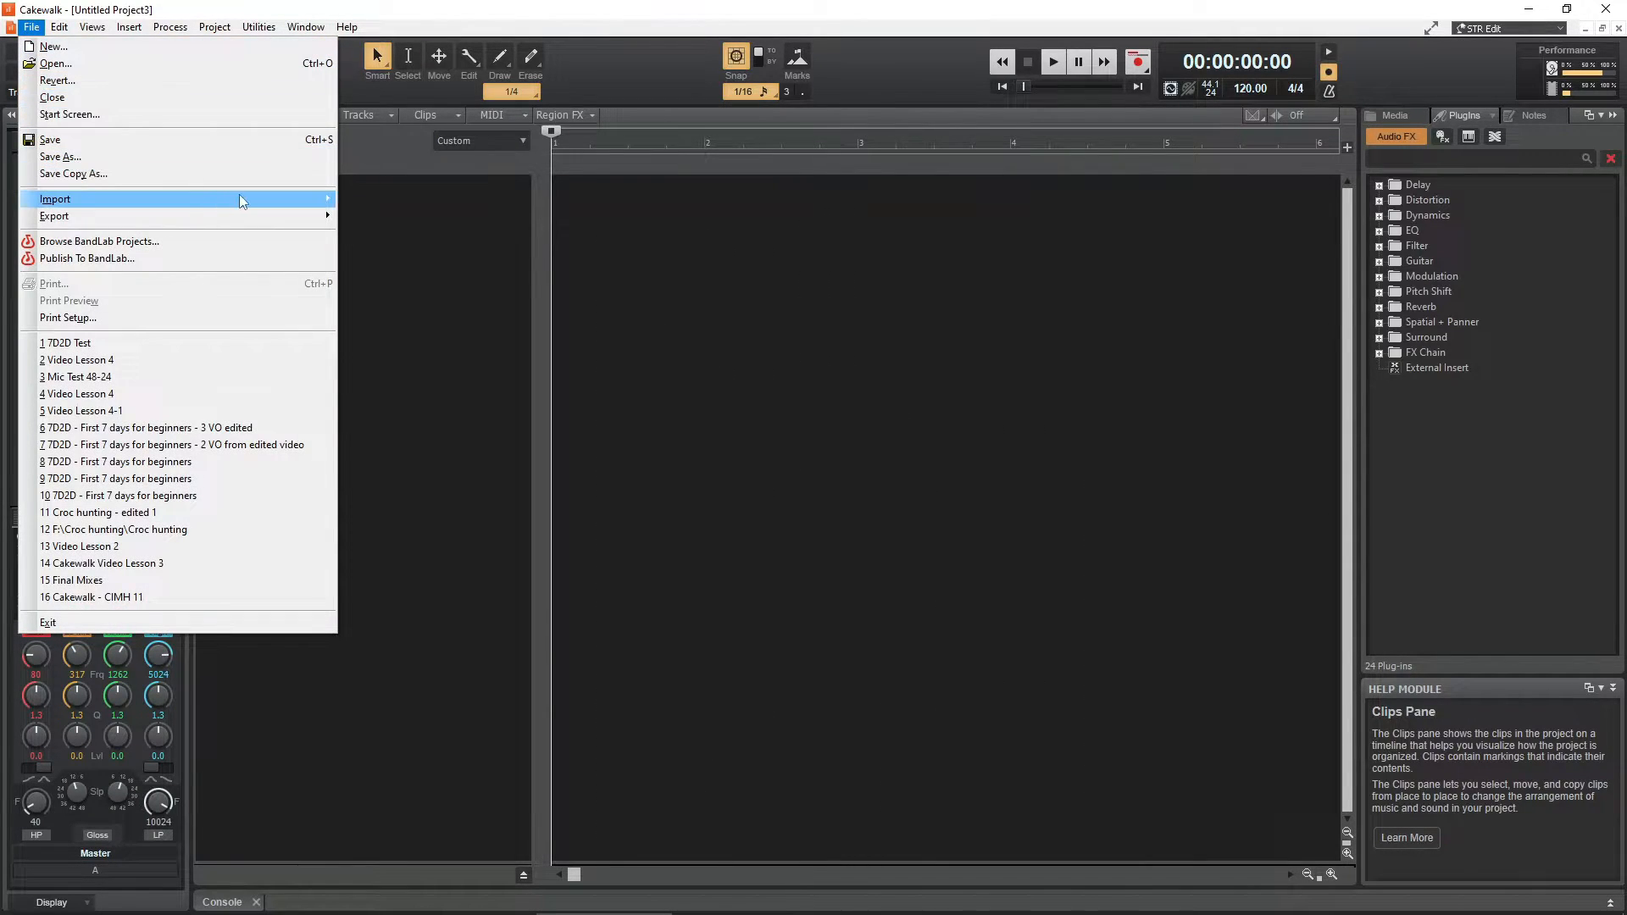
mouse_move(240, 200)
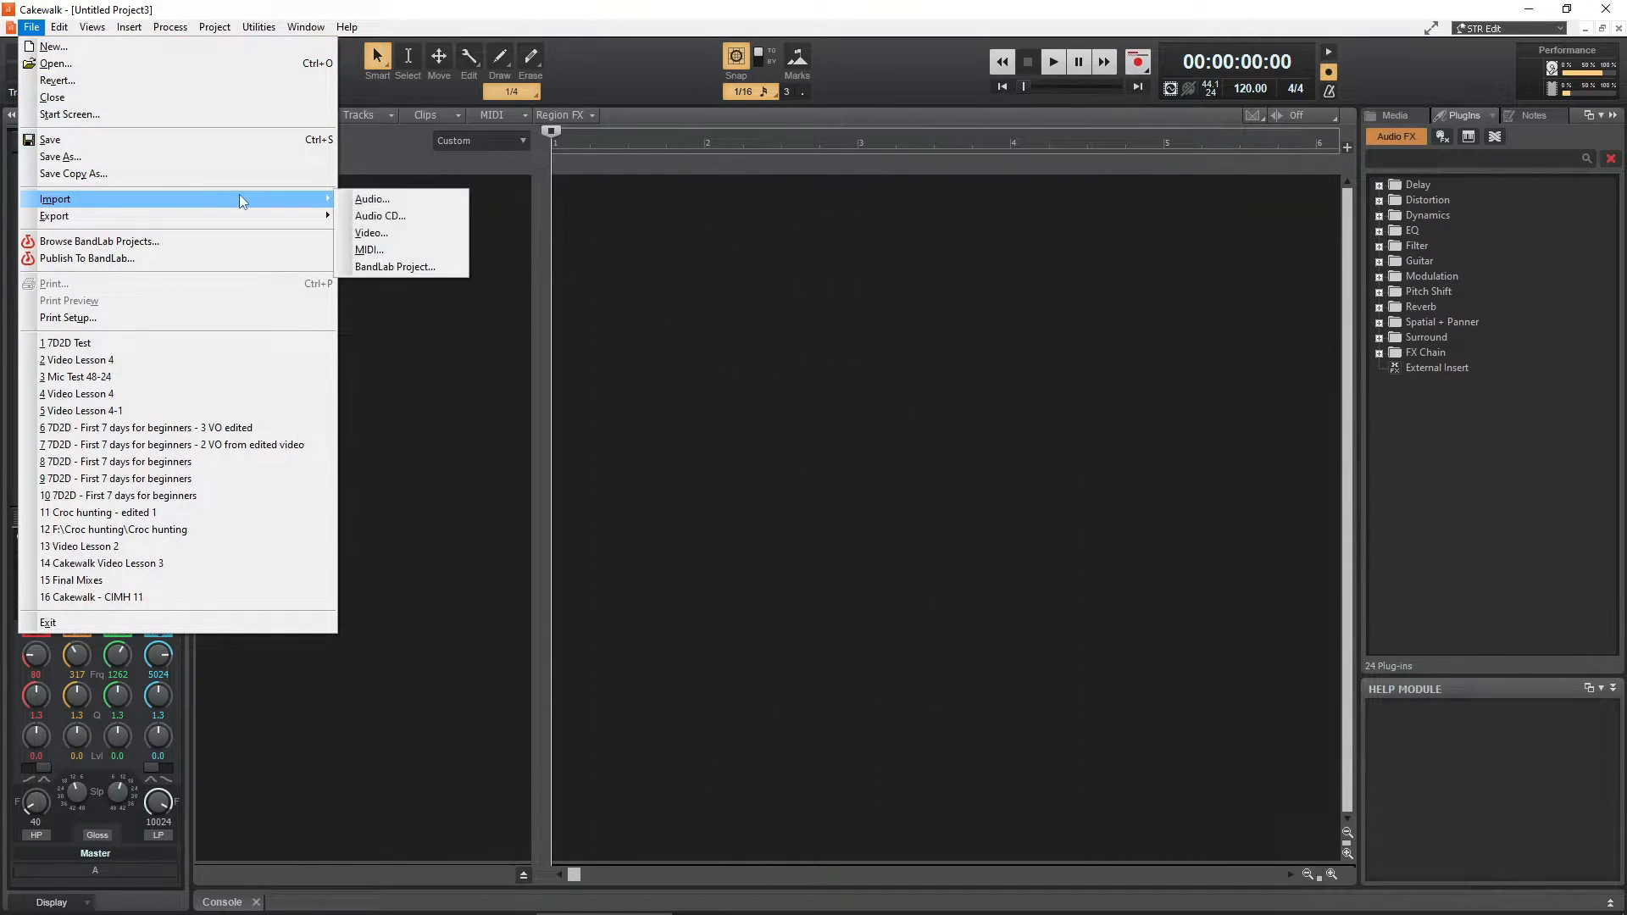
left_click(356, 200)
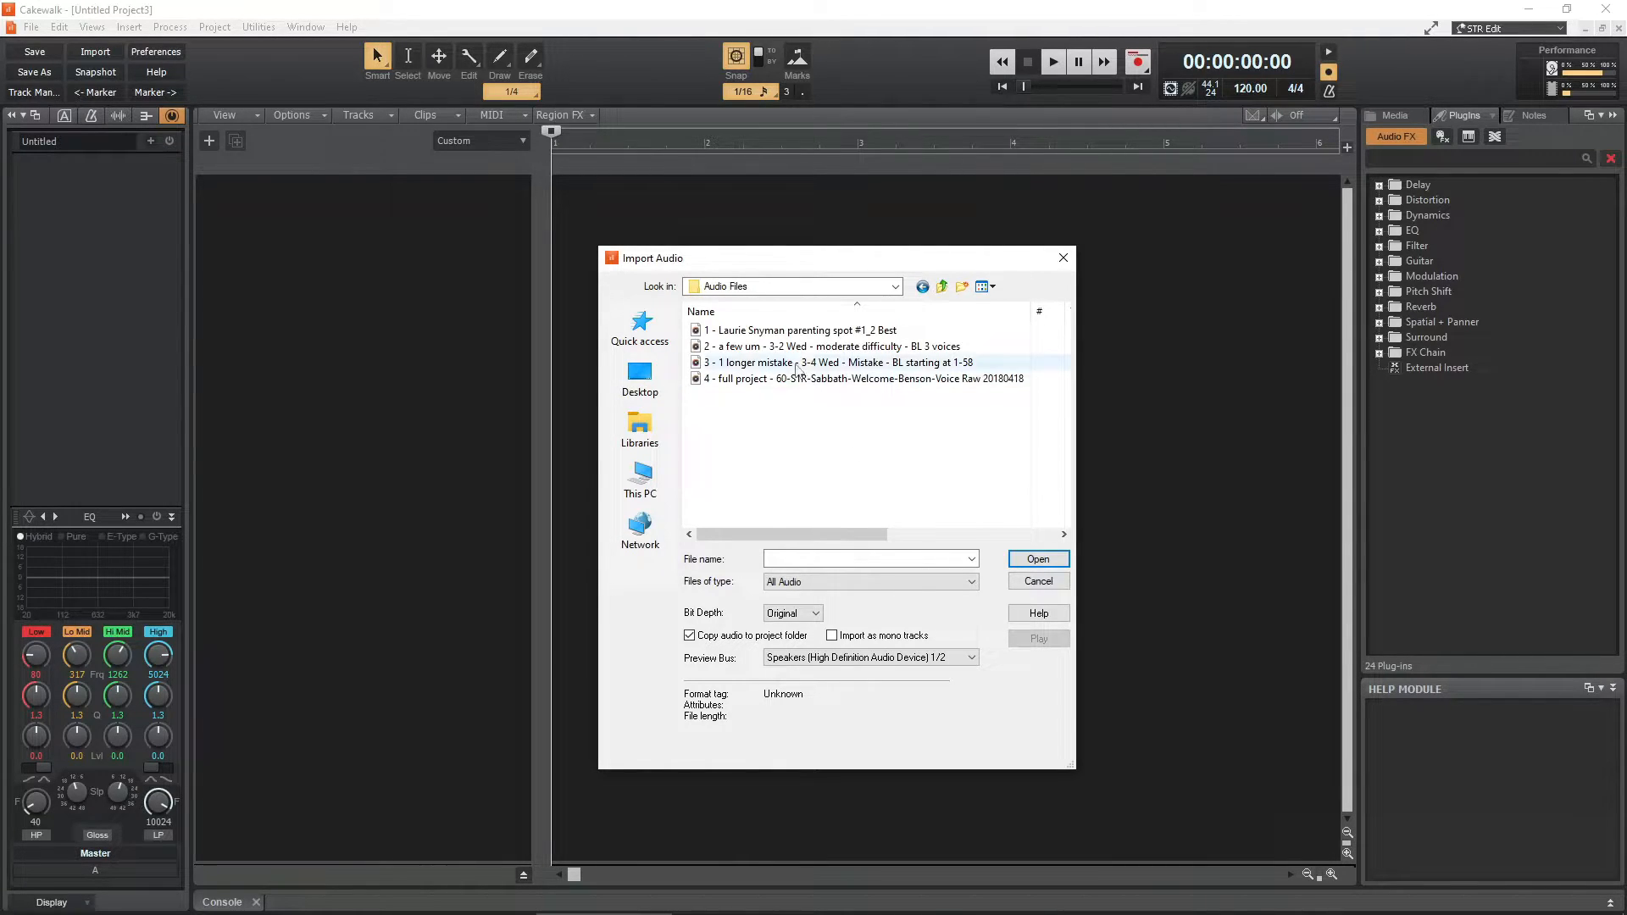
left_click(772, 335)
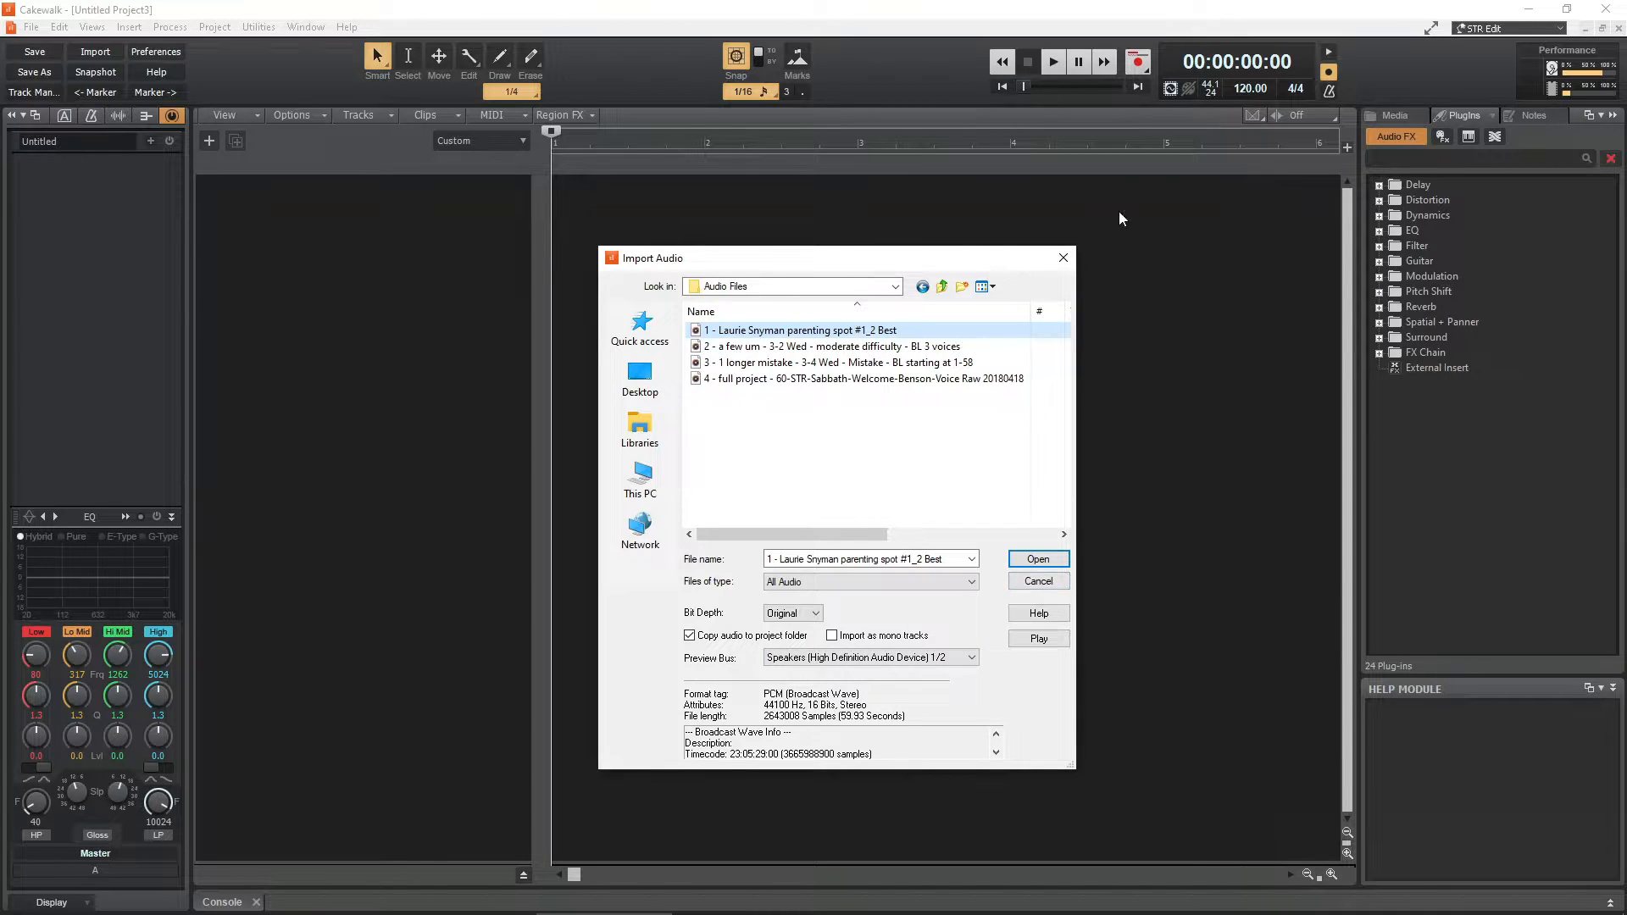
left_click(1049, 581)
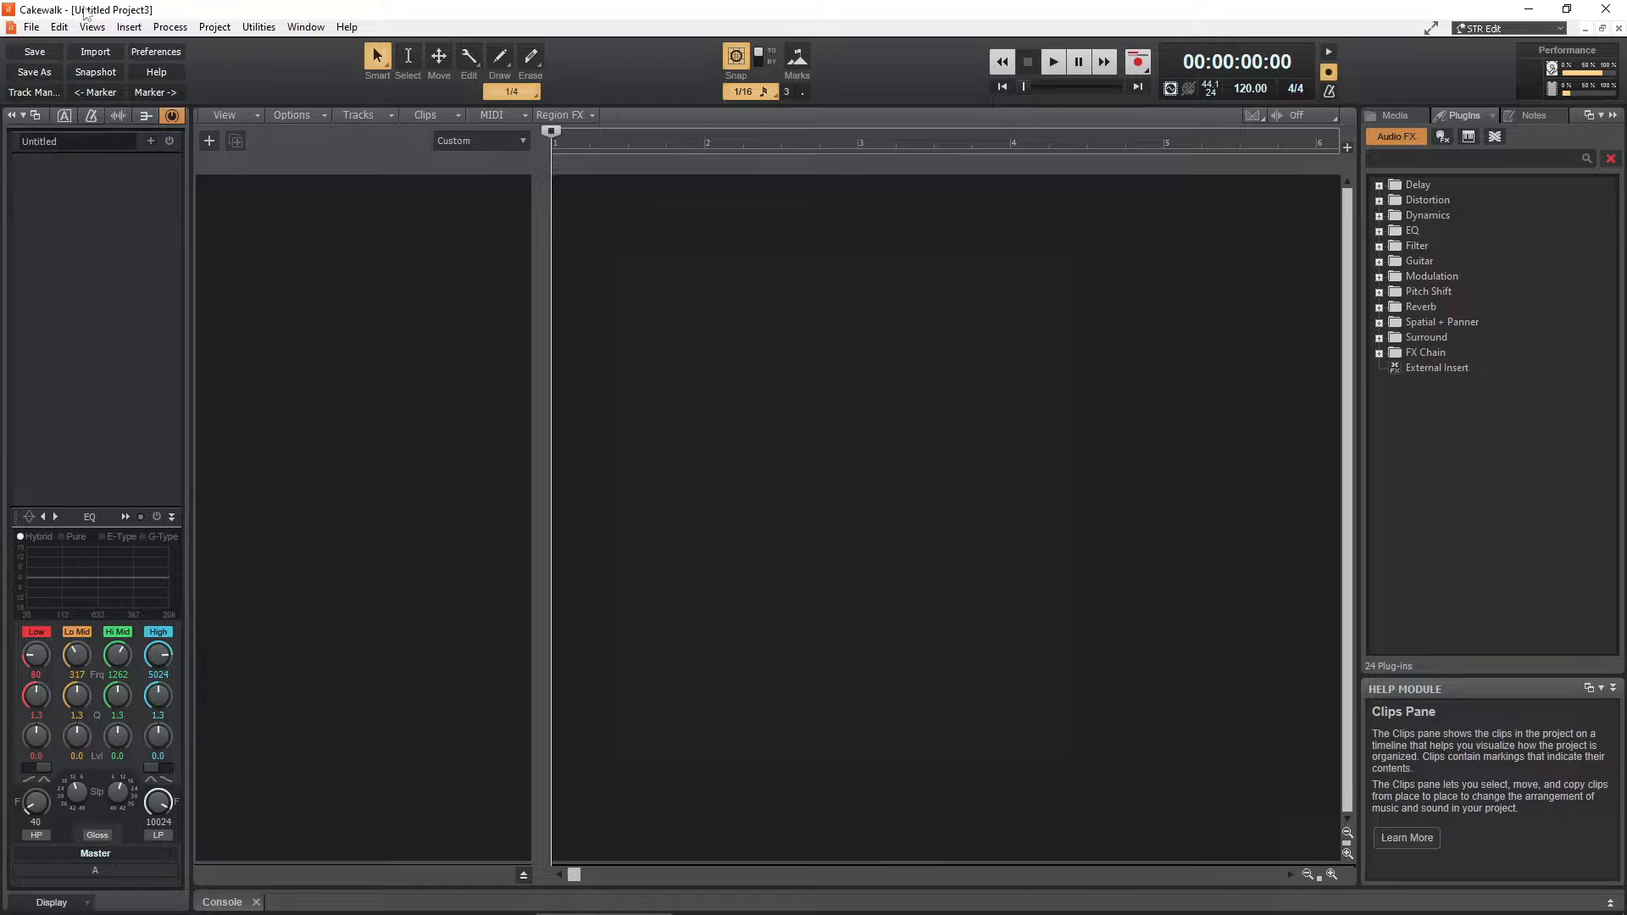
- Create another new project with a 16-bit depth, based on the Empty Project template
left_click(33, 27)
mouse_move(54, 29)
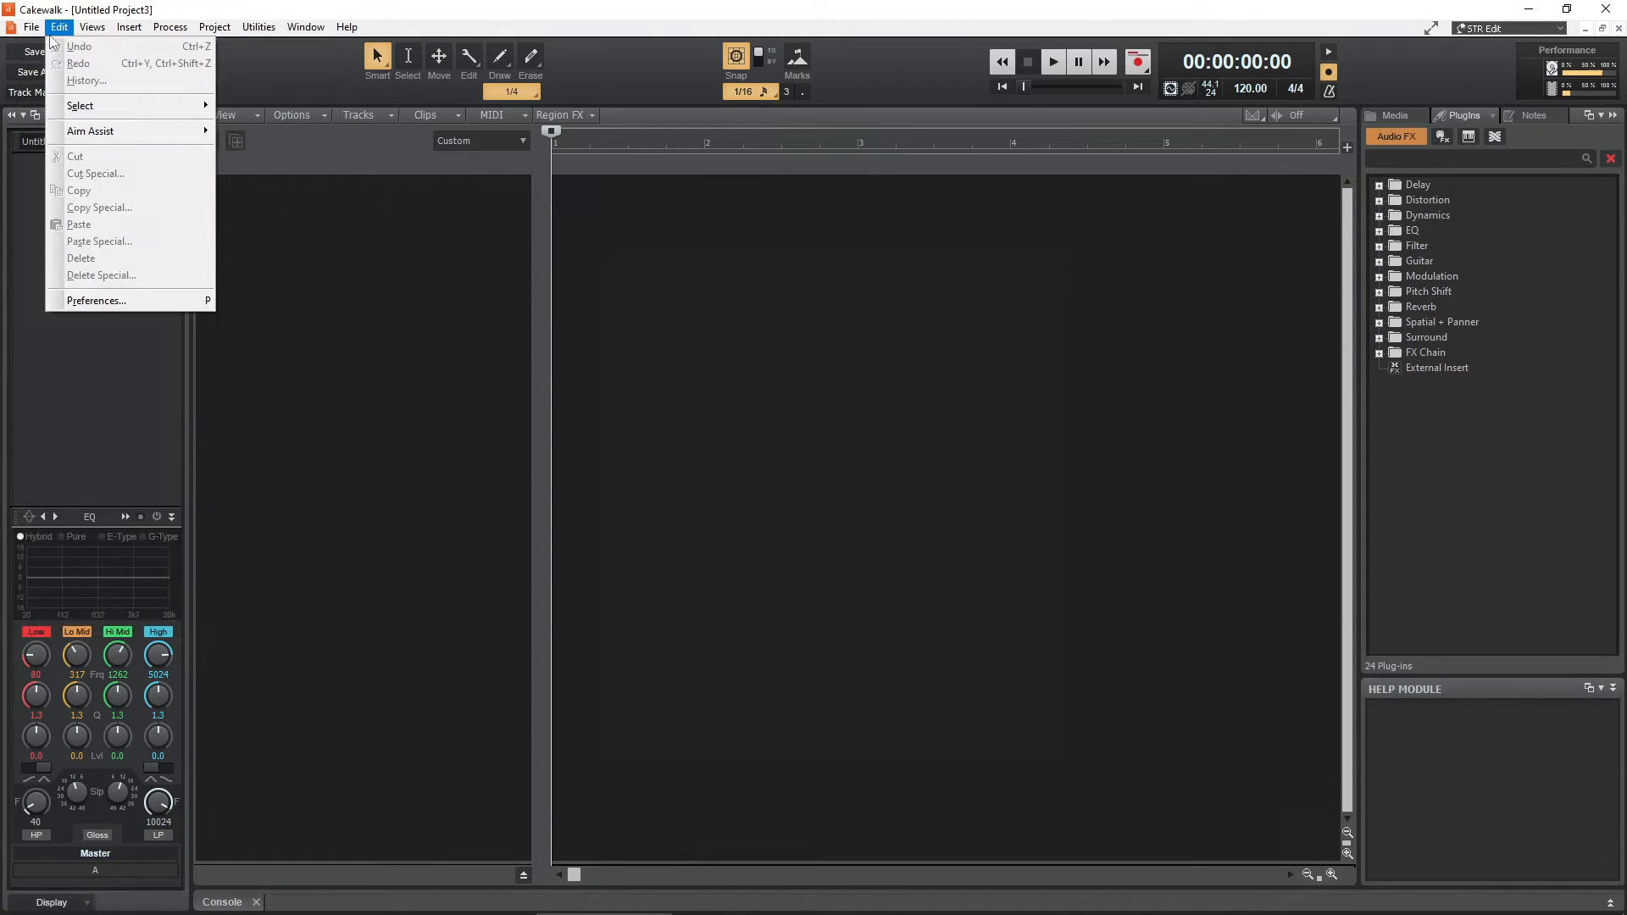
left_click(44, 50)
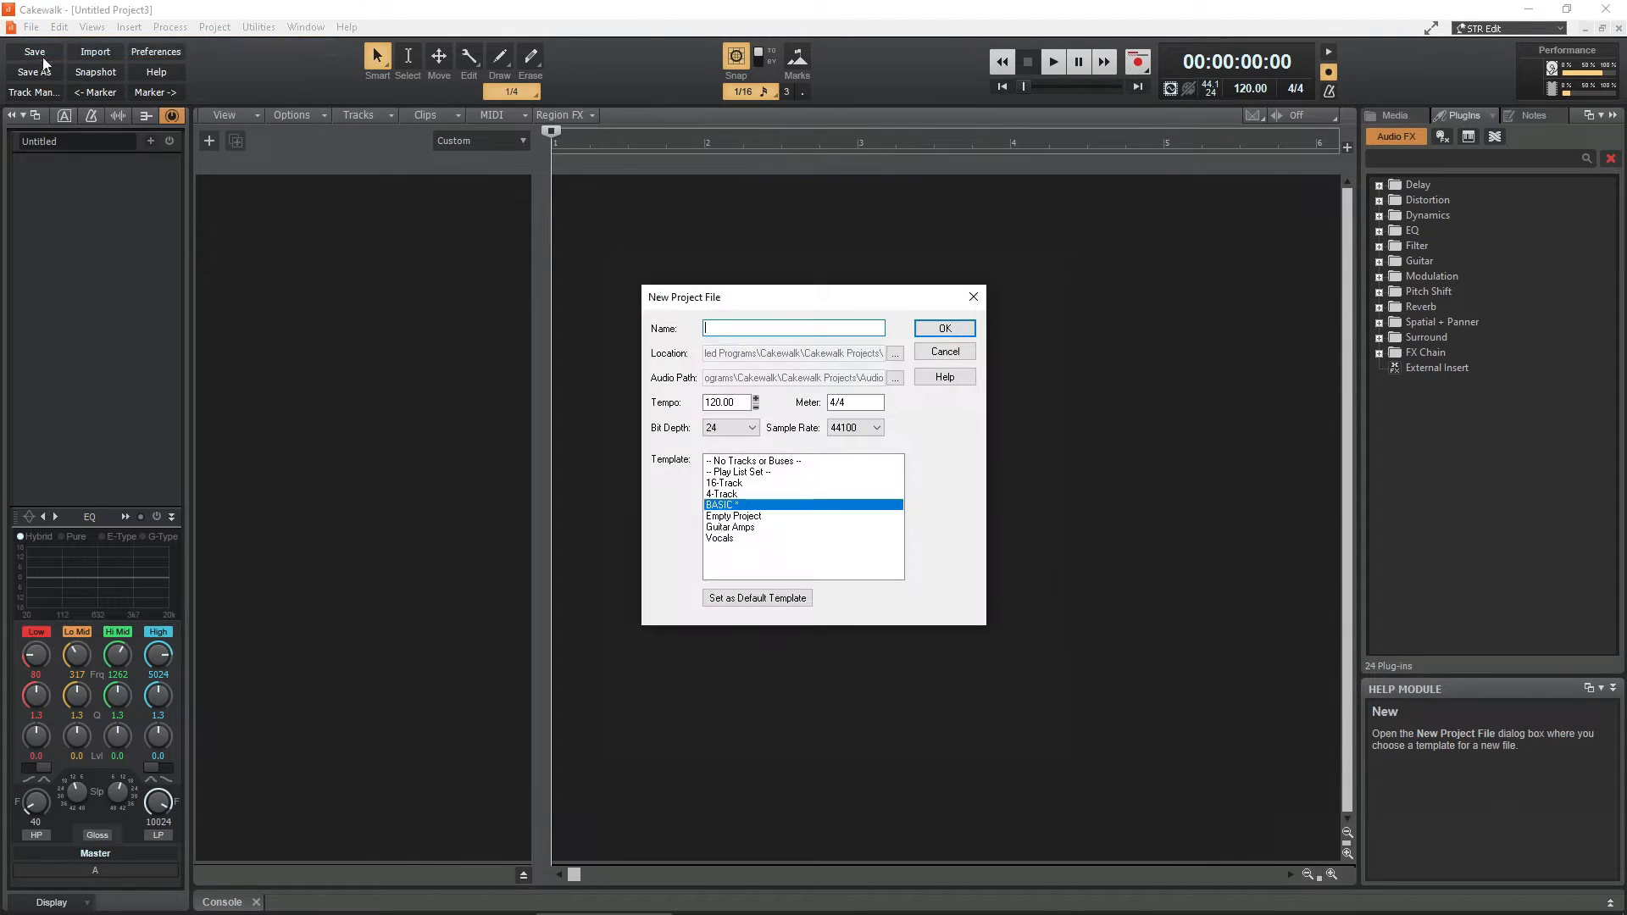
left_click(752, 428)
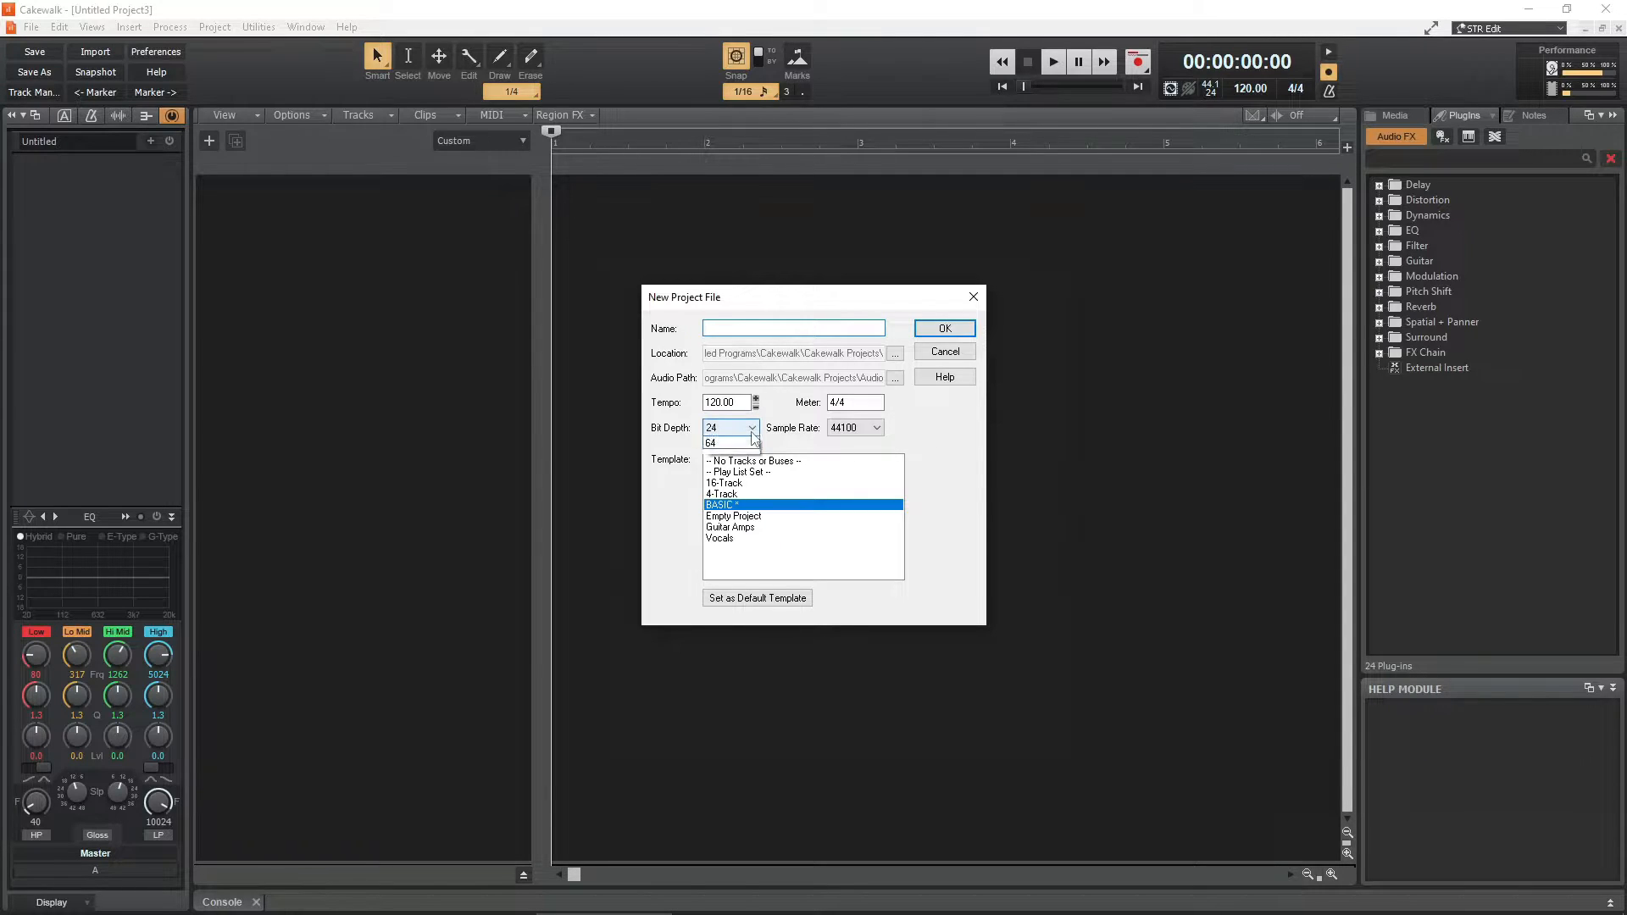
left_click(724, 441)
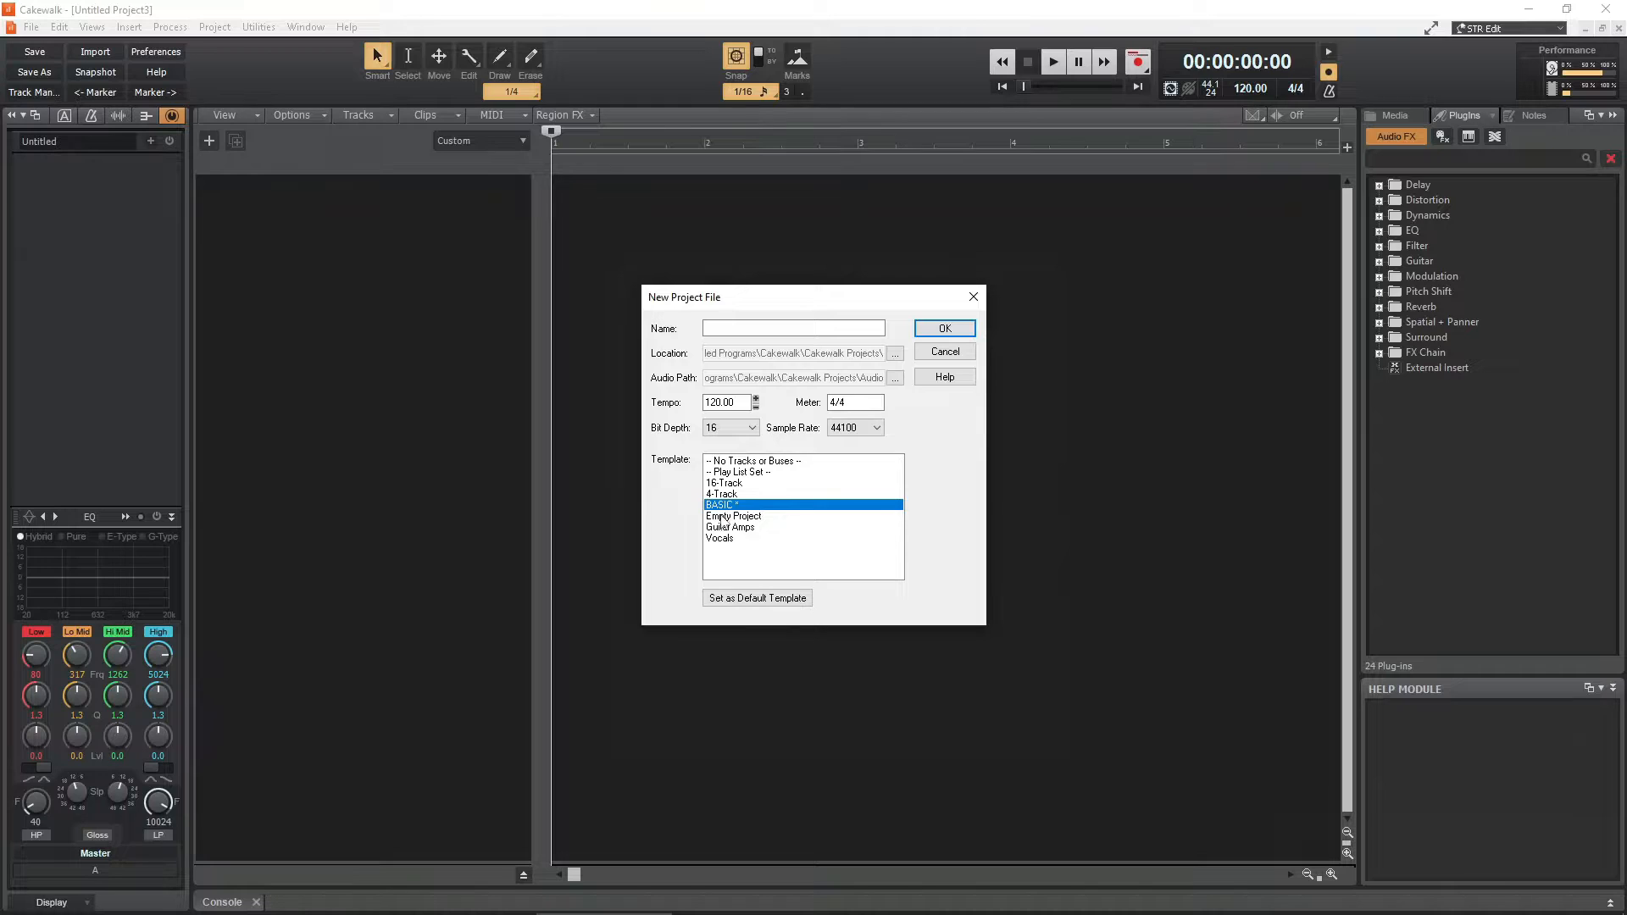
left_click(724, 516)
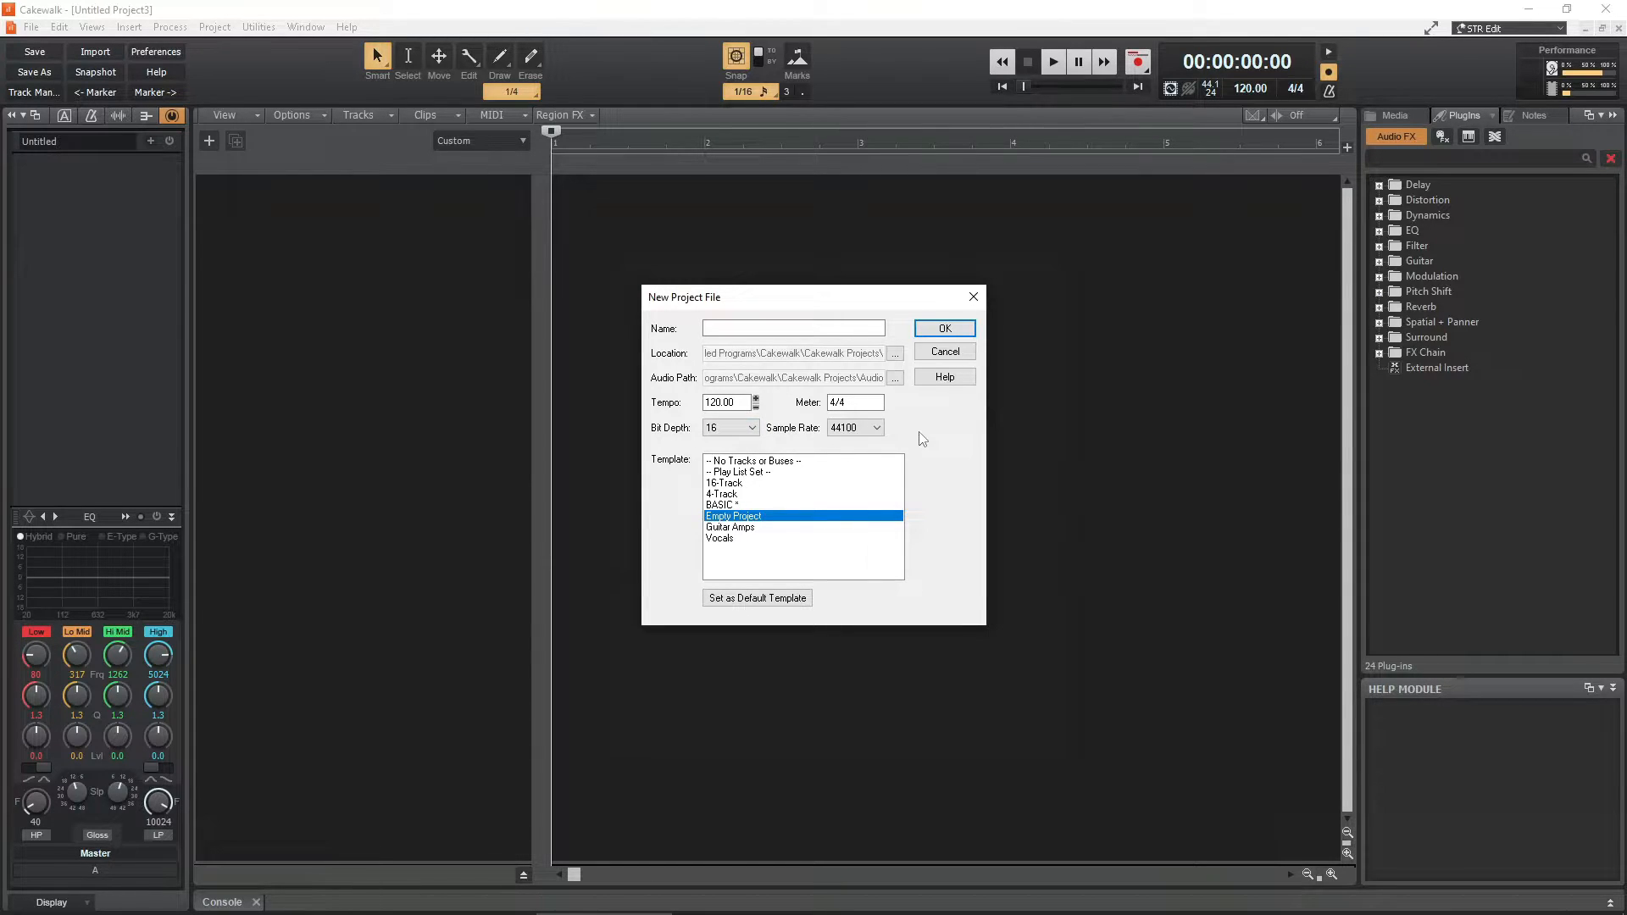
left_click(939, 332)
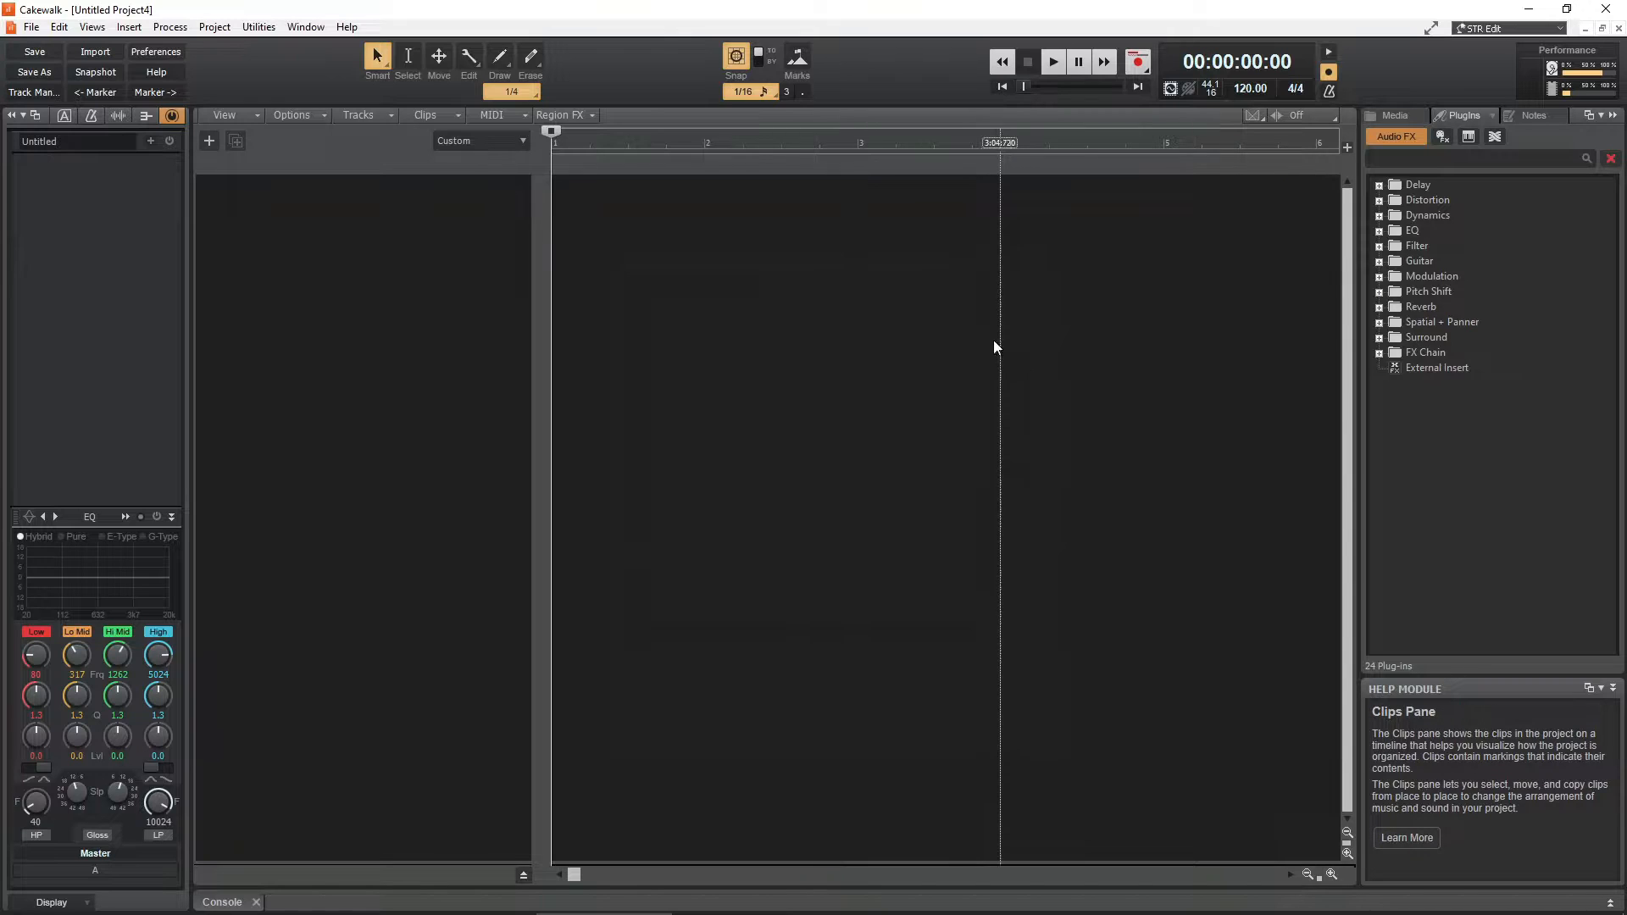
- Turn off snapping and the recording metronome, and collapse the Inspector and the Browser to enlarge the track view
left_click(744, 56)
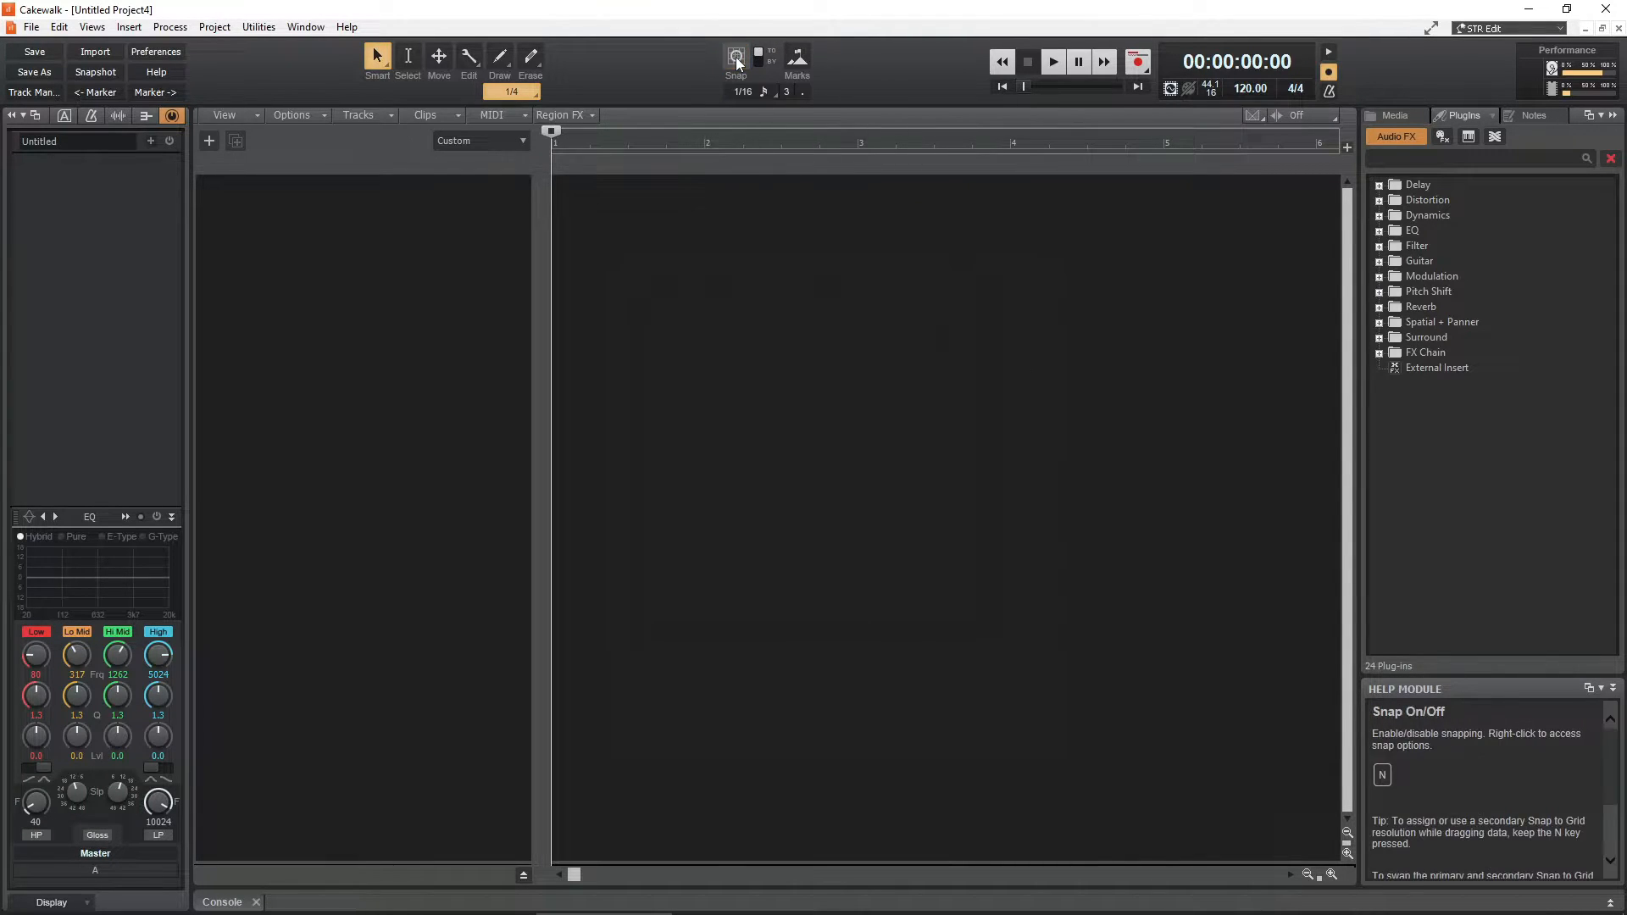
left_click(1327, 72)
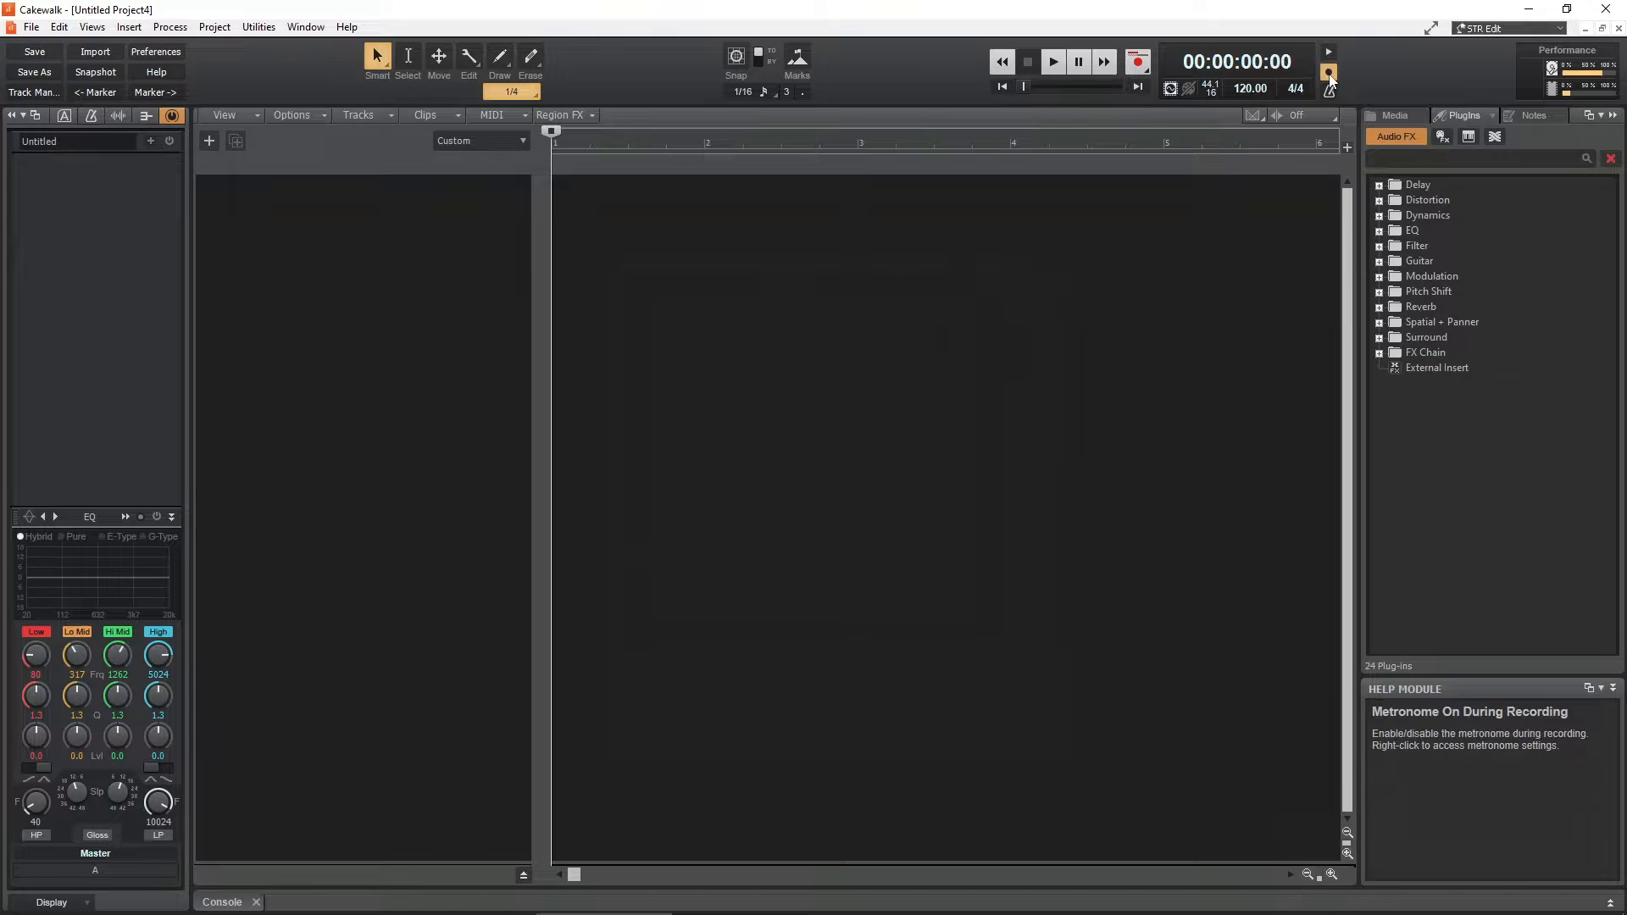
left_click(13, 118)
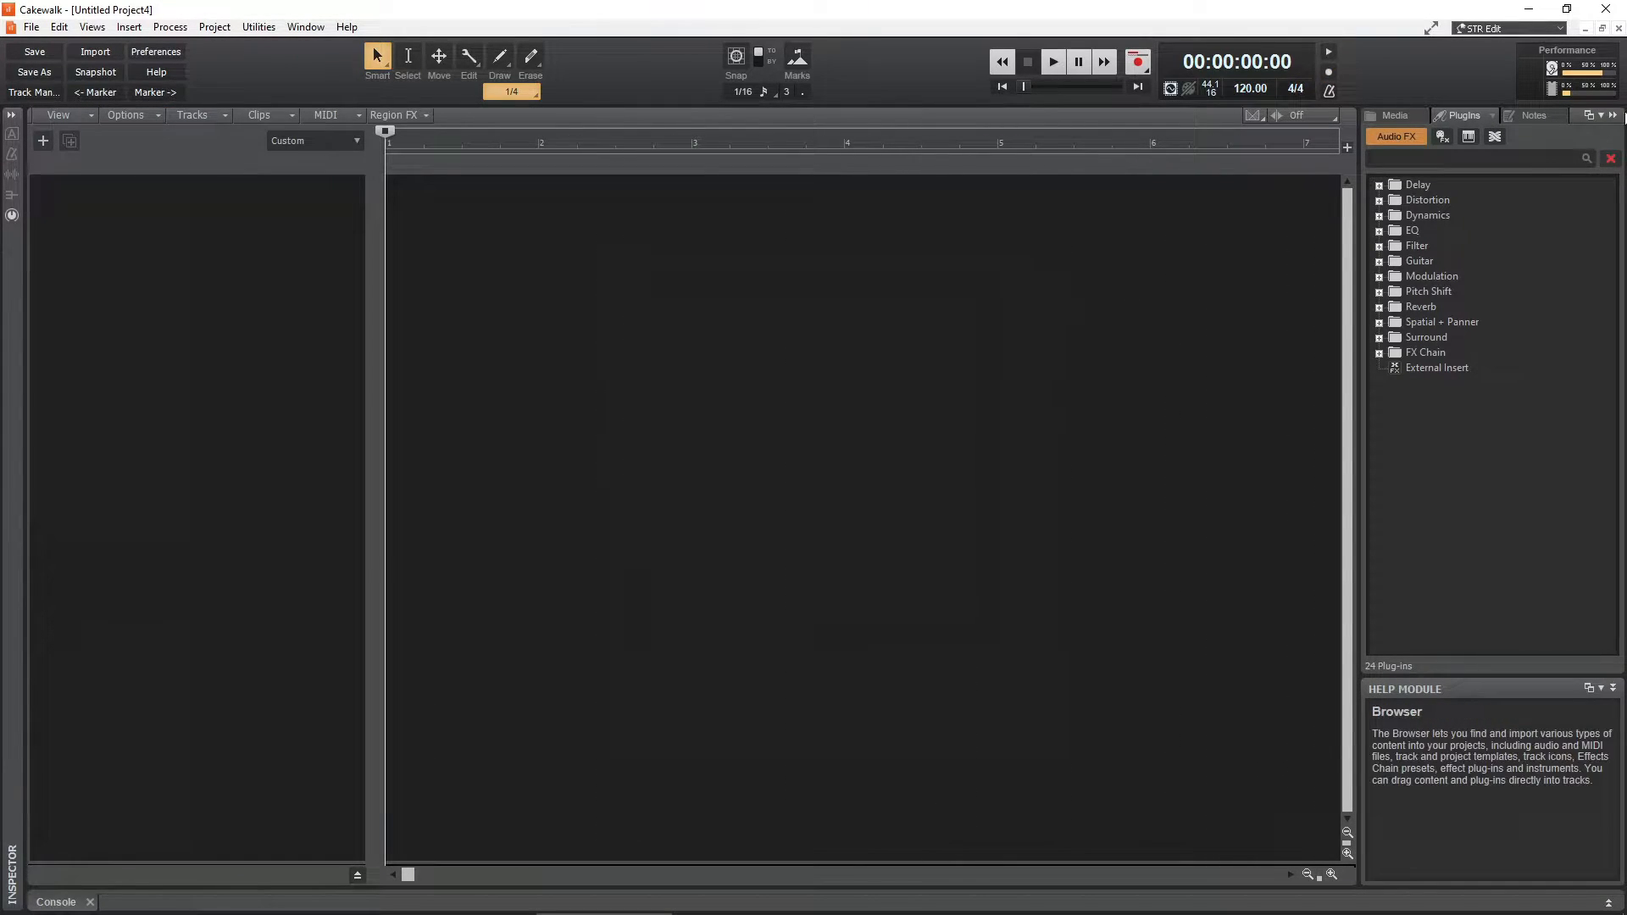
left_click(1612, 115)
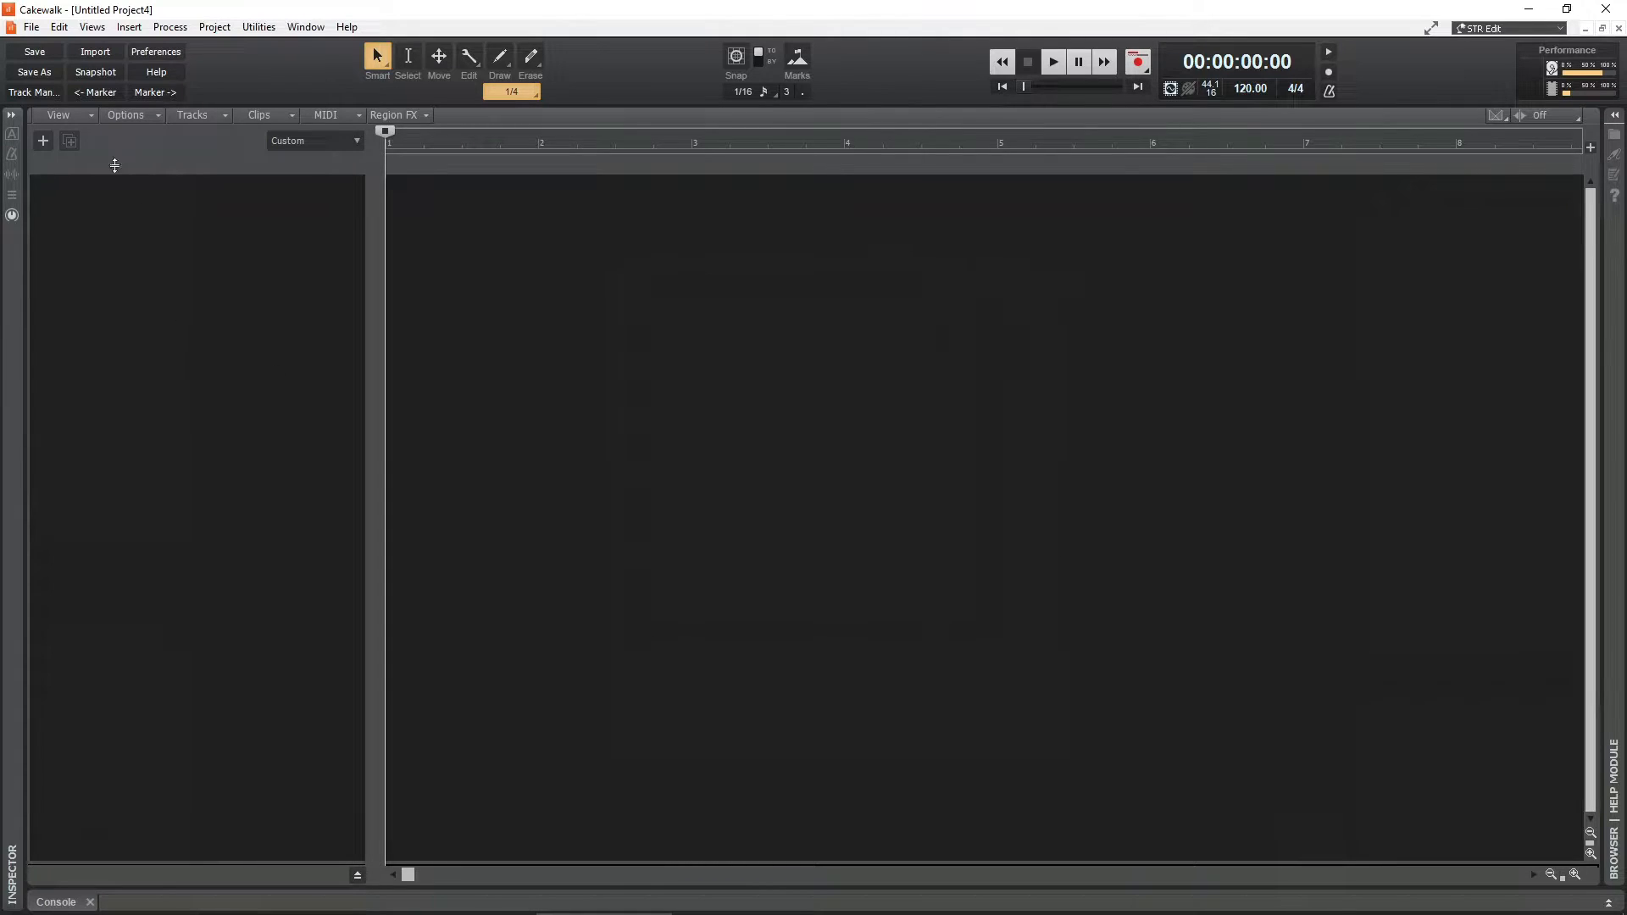
- Import the first audio file, the parenting spot, from the Audio Files folder into the project
left_click(31, 26)
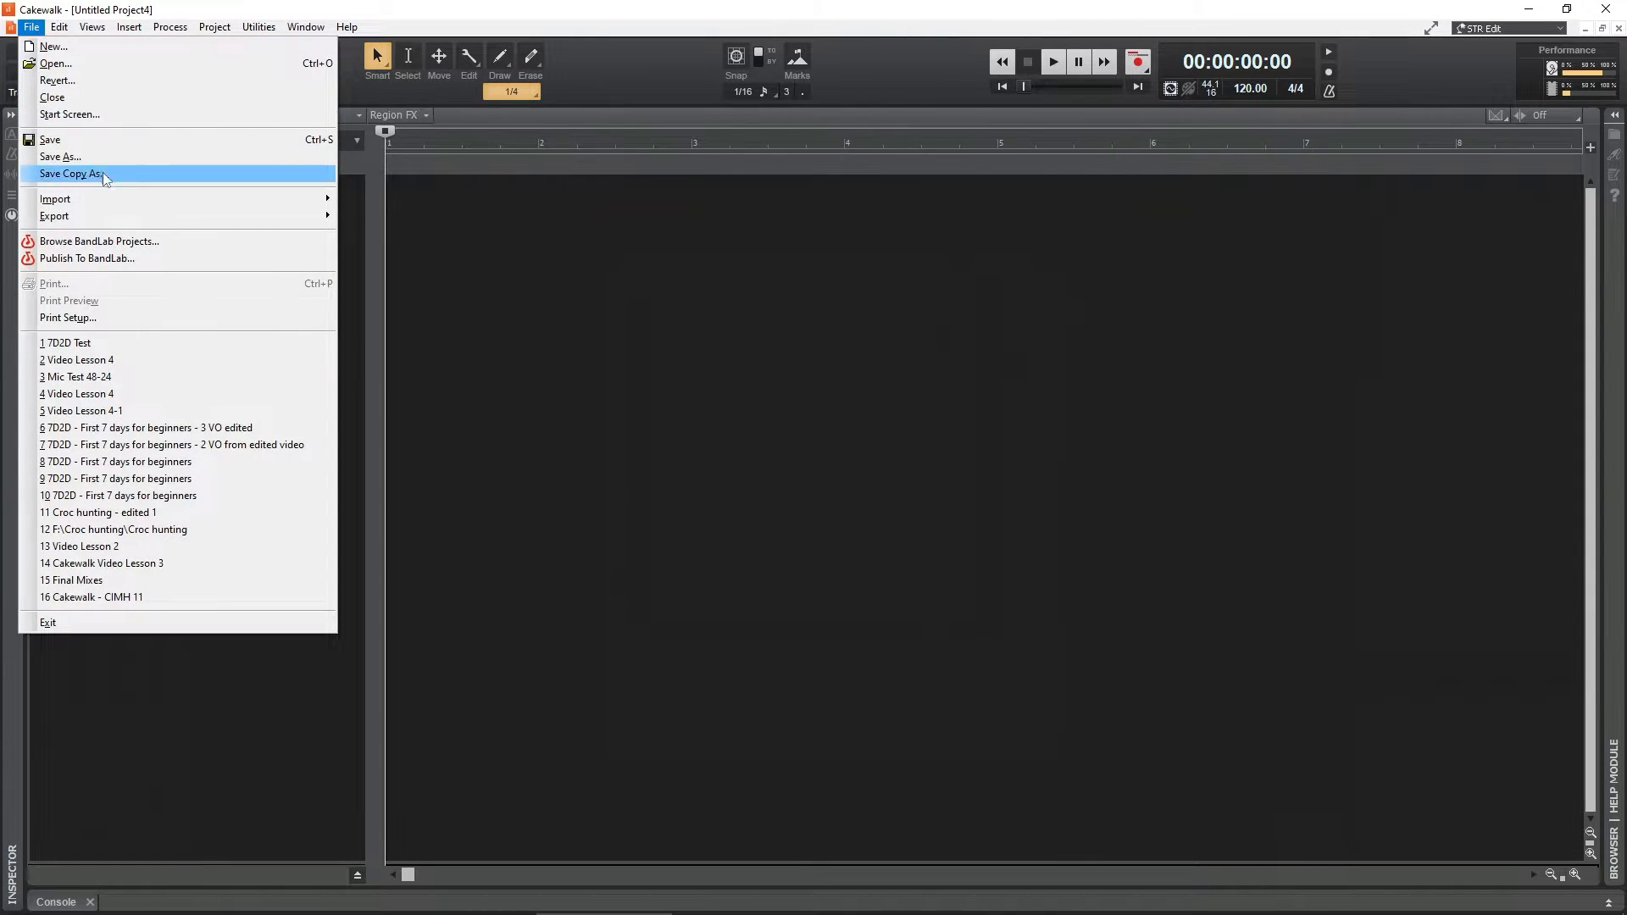
mouse_move(112, 203)
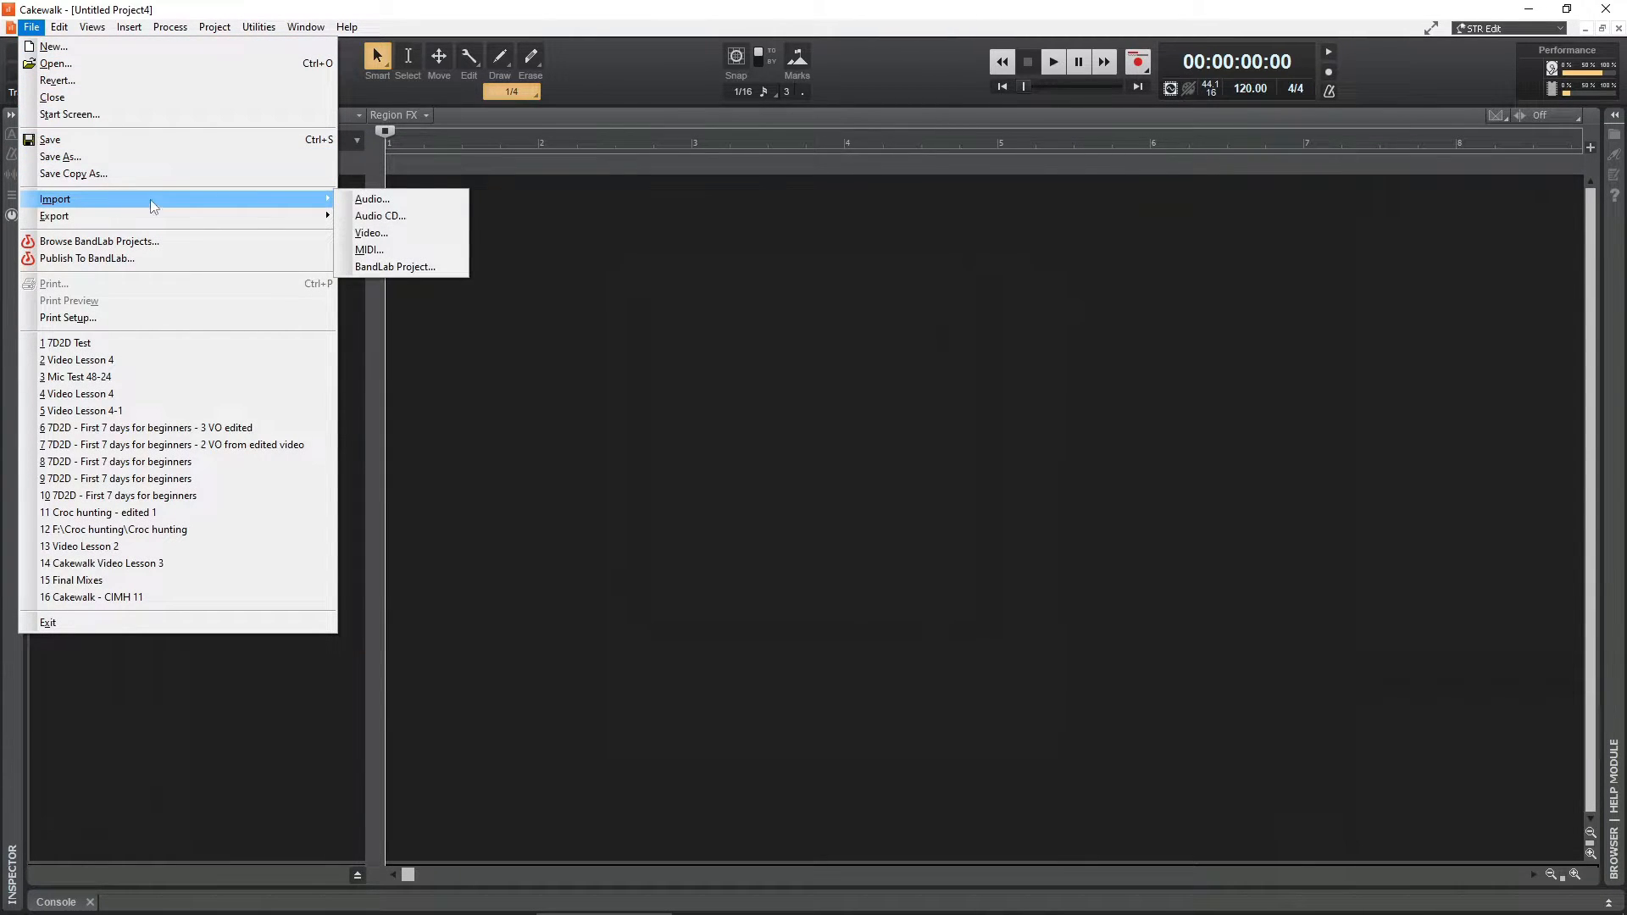
left_click(357, 201)
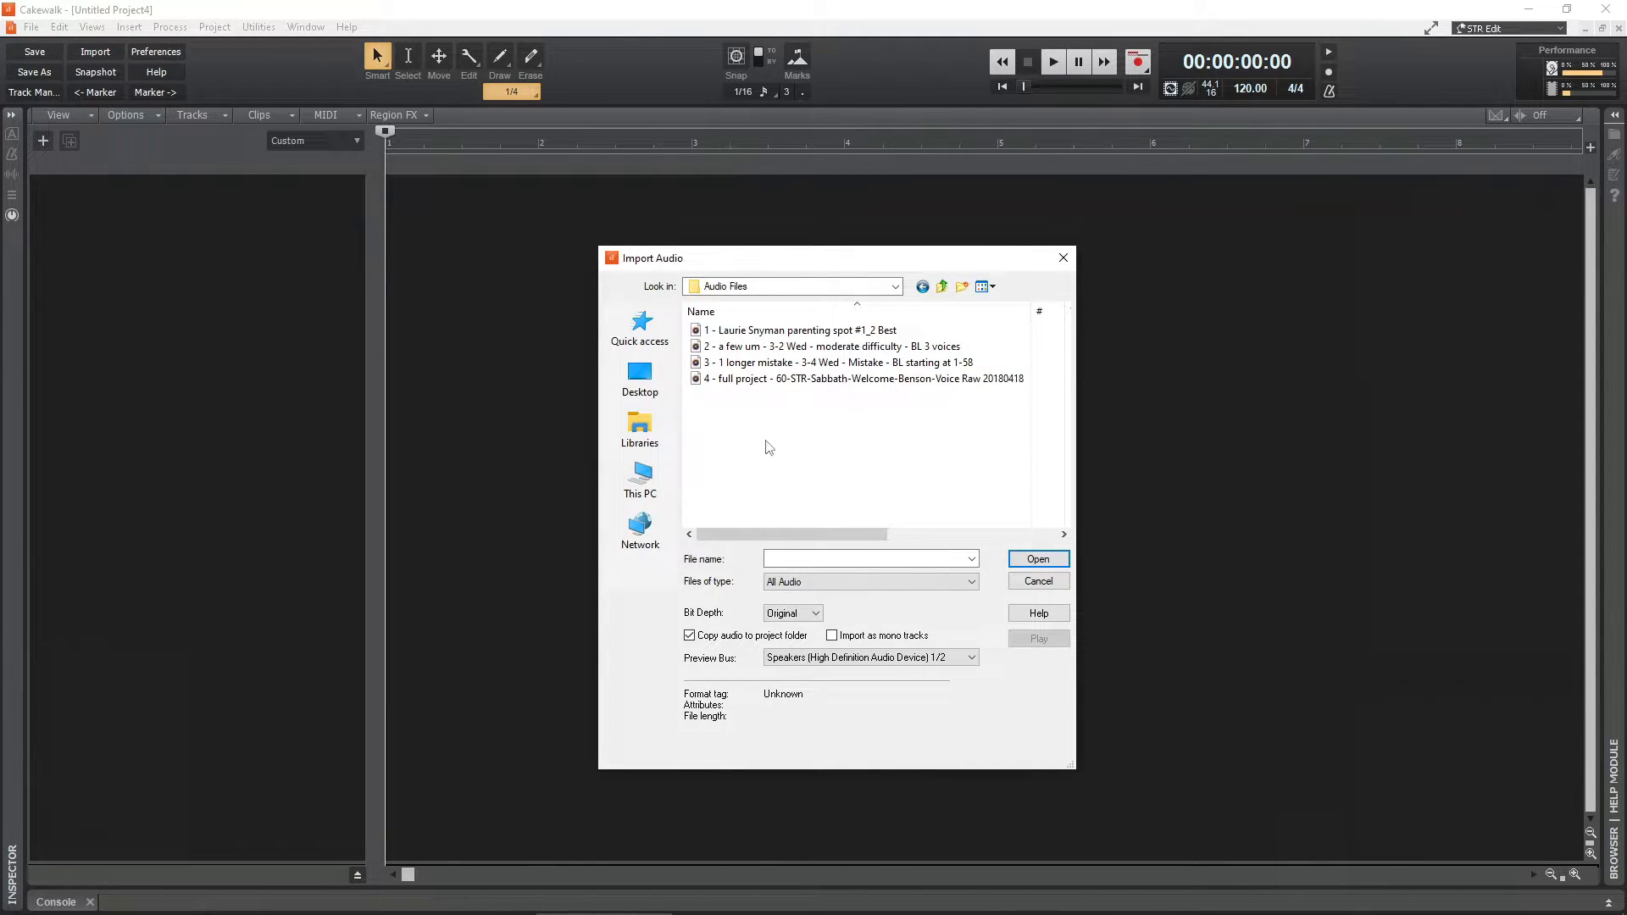
left_click(819, 334)
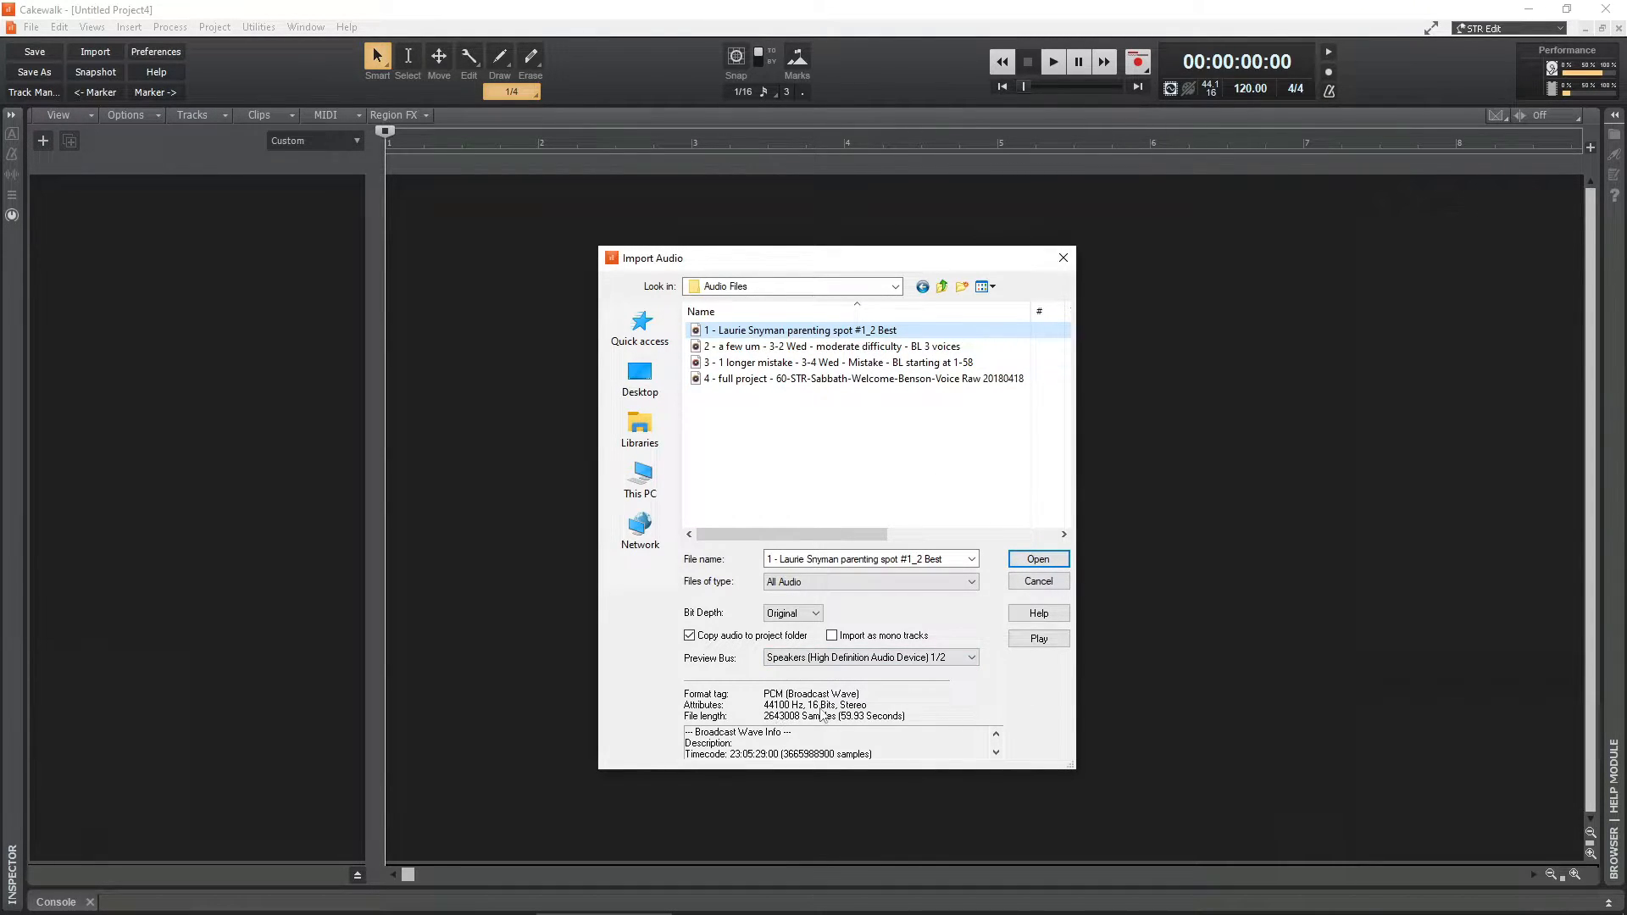
left_click(1038, 559)
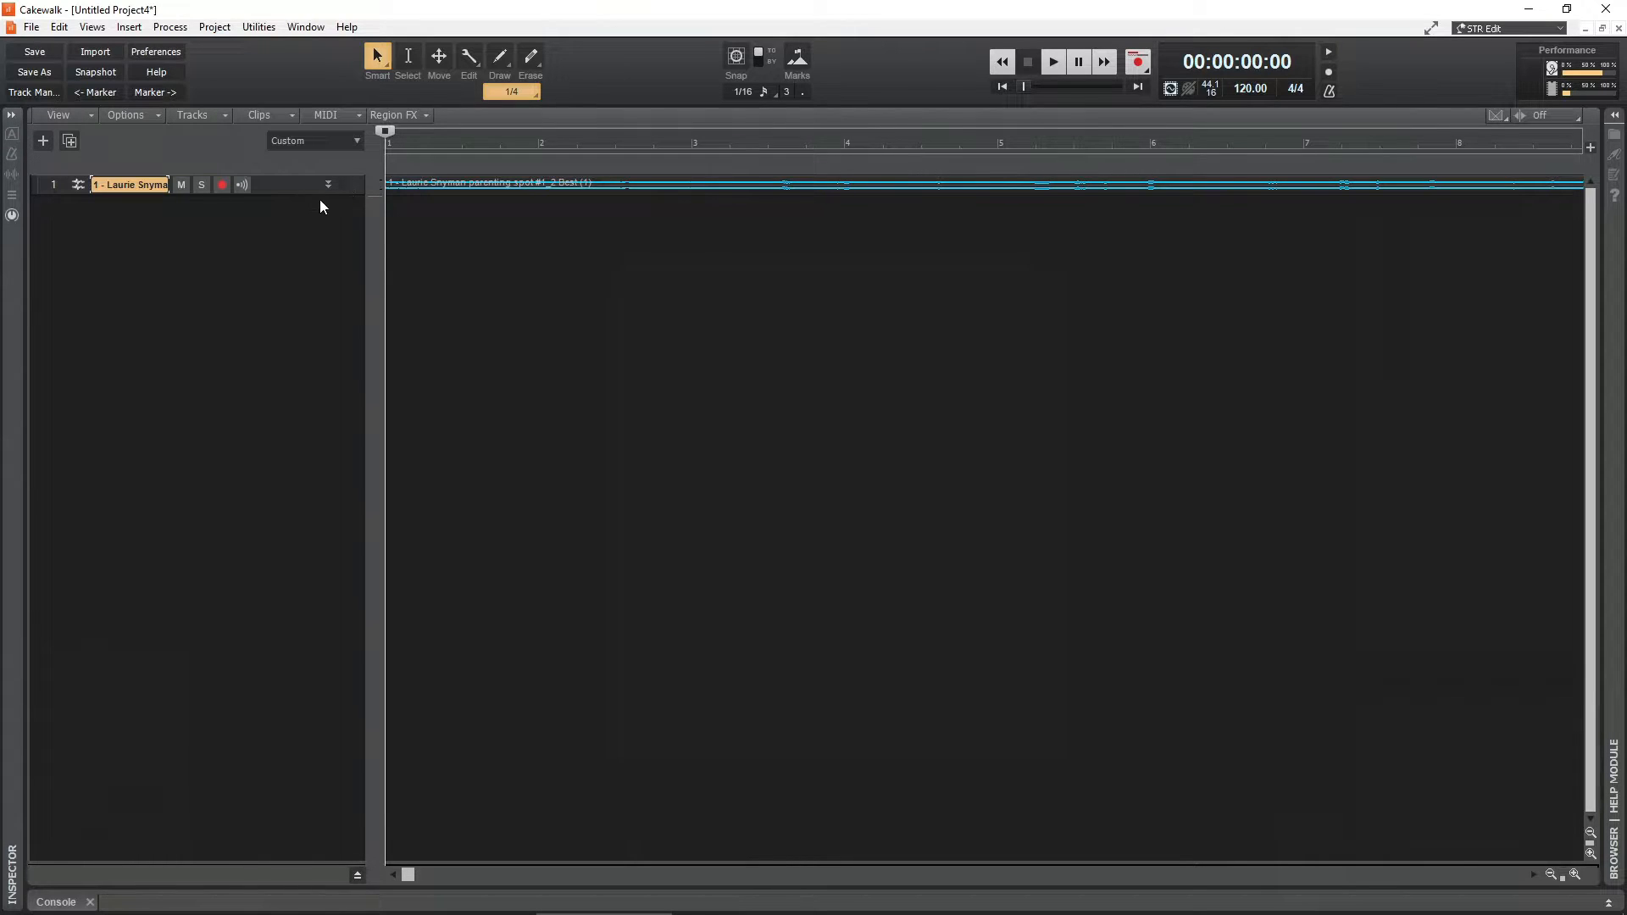
- Play the start of the imported clip briefly and fit the track to the window's height
key("space")
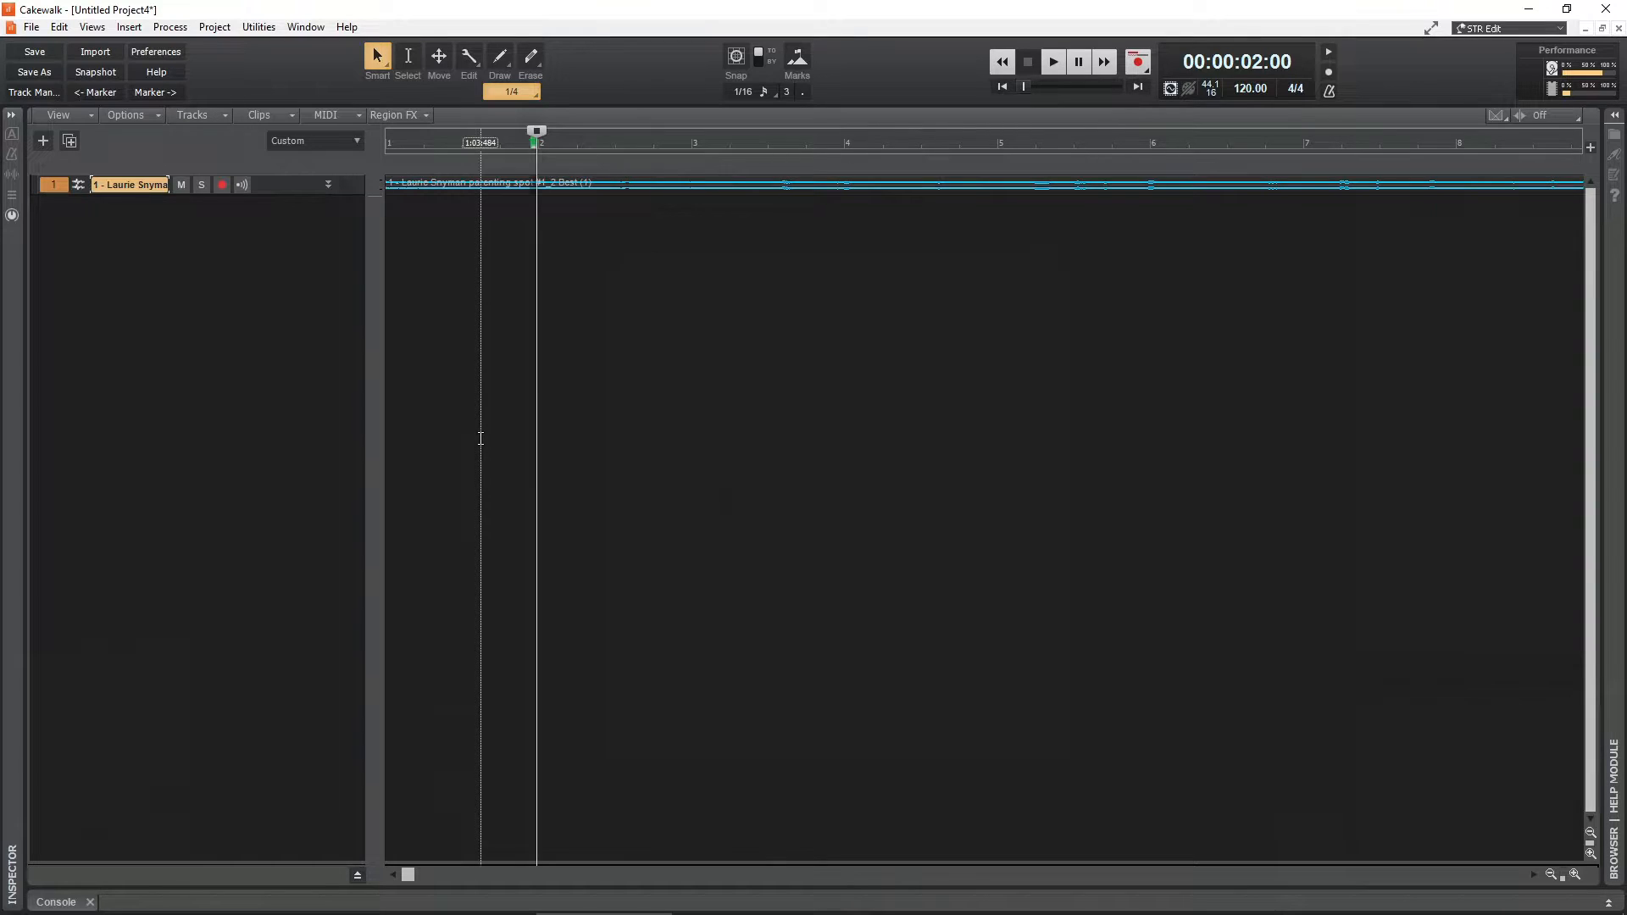
key("f")
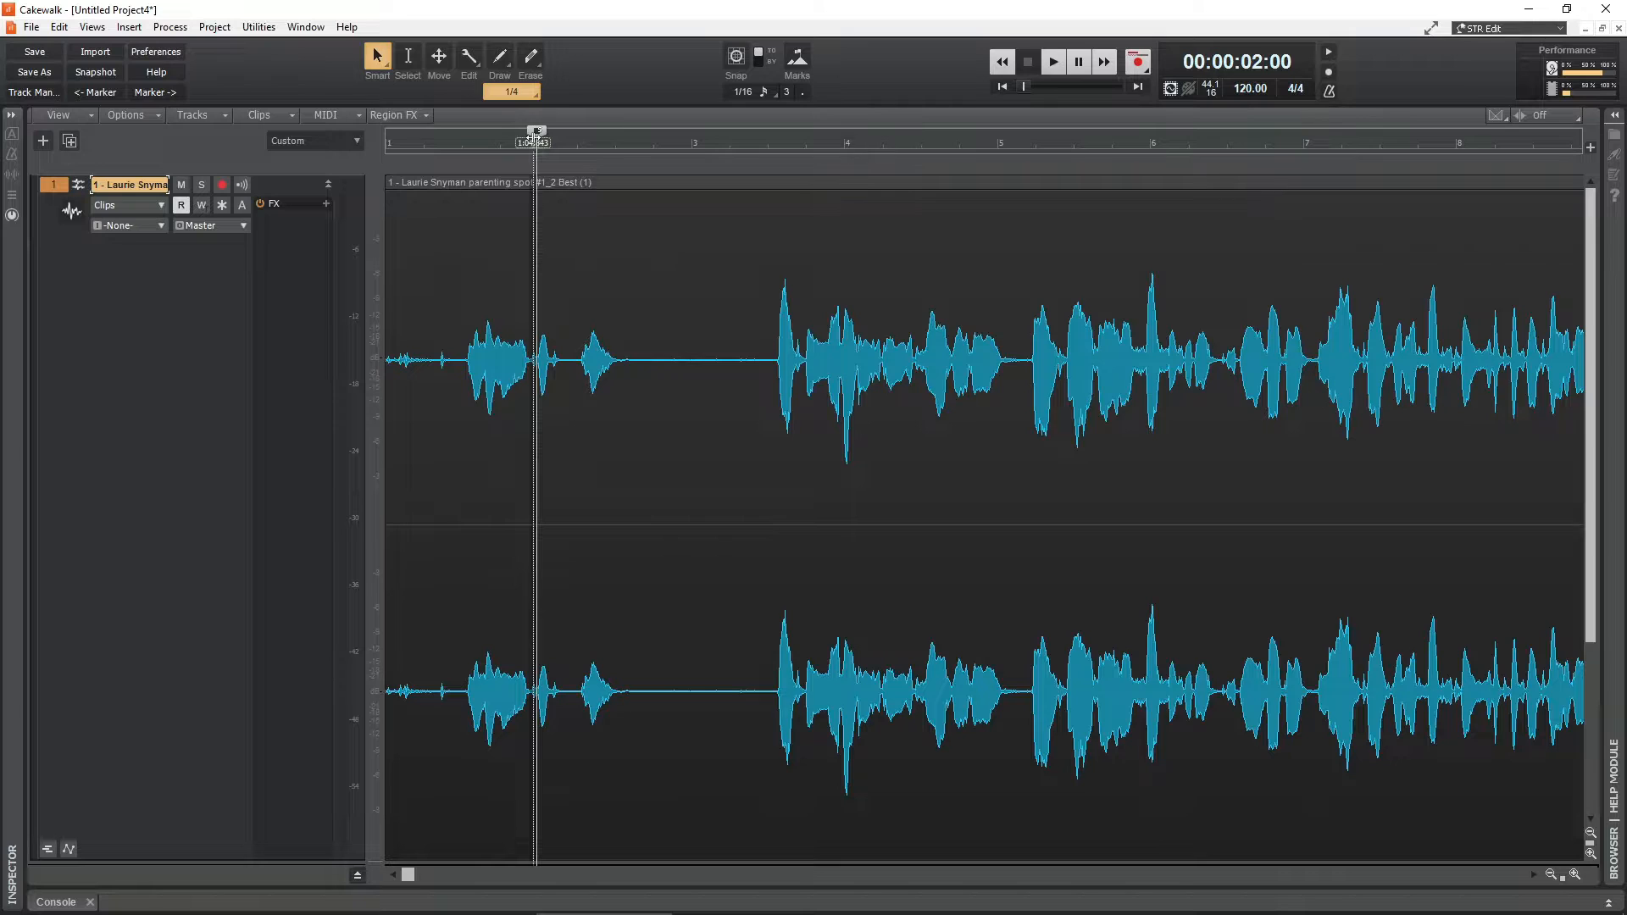
- Place the playhead at several points within the first two seconds of the clip, and return it to the project start
left_click_drag(533, 135, 464, 145)
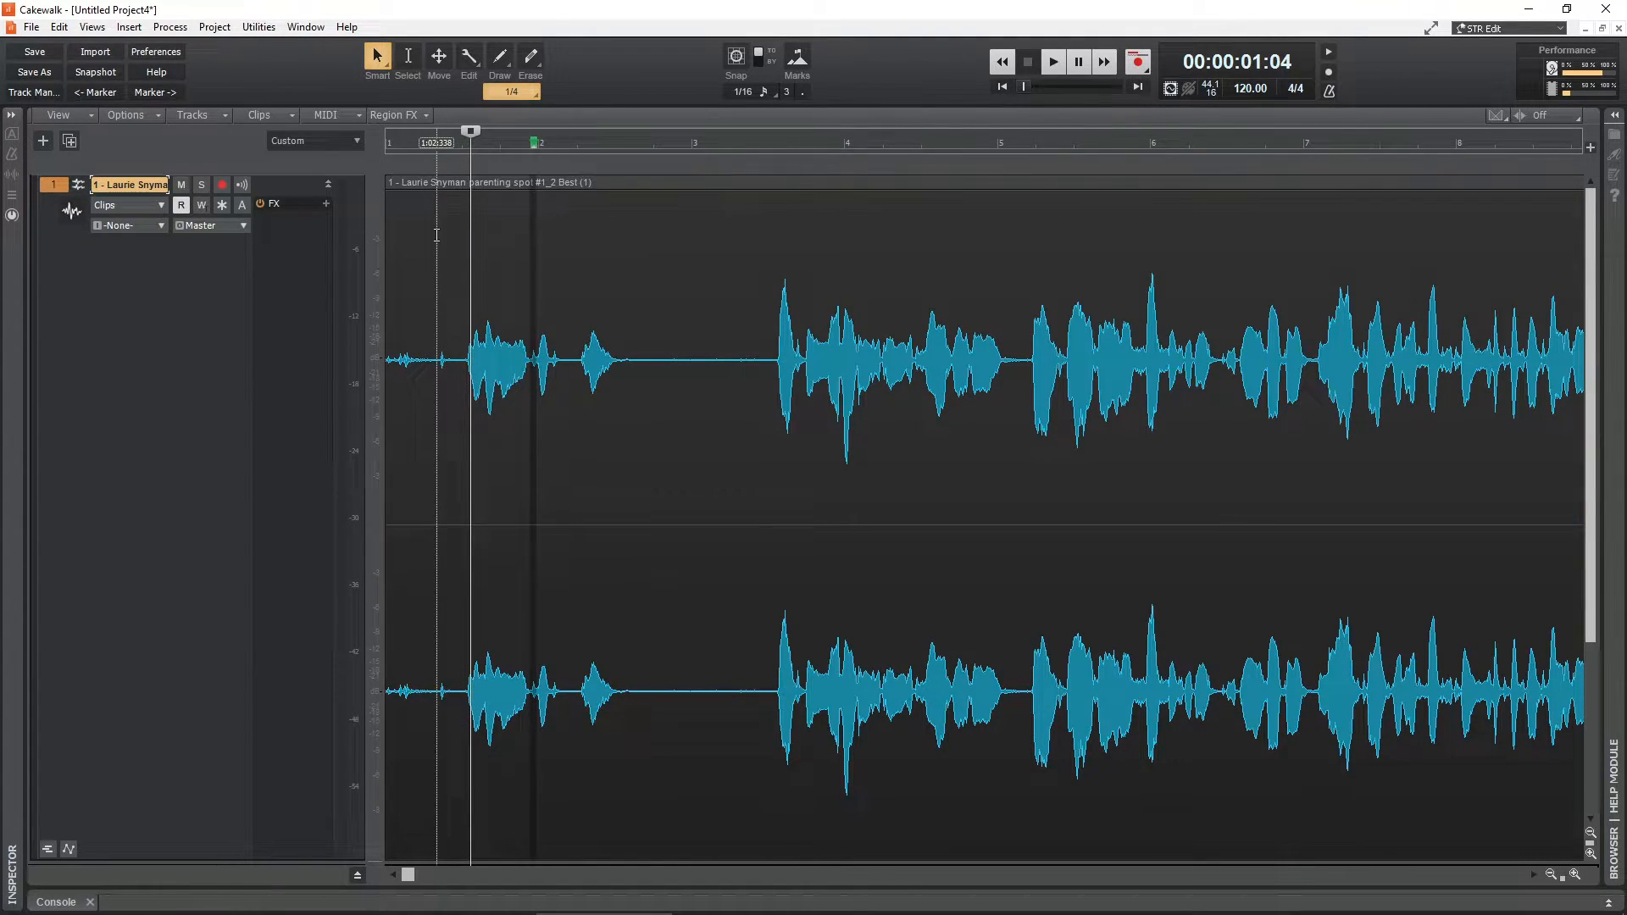
left_click(436, 246)
scroll(498, 528, "down", 1)
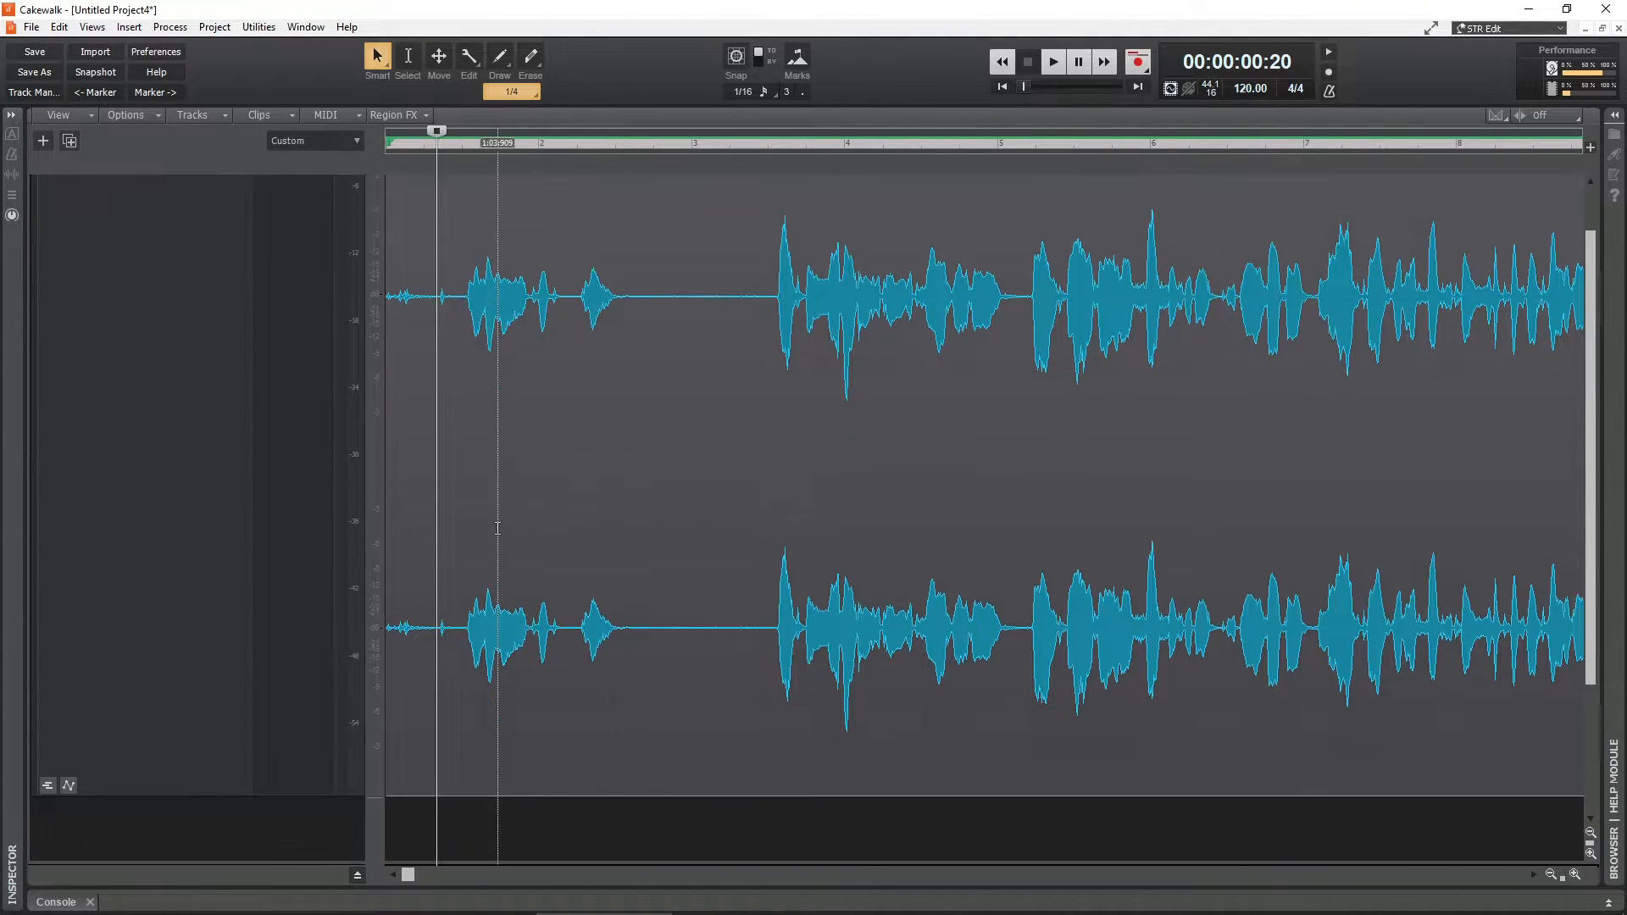
left_click(488, 852)
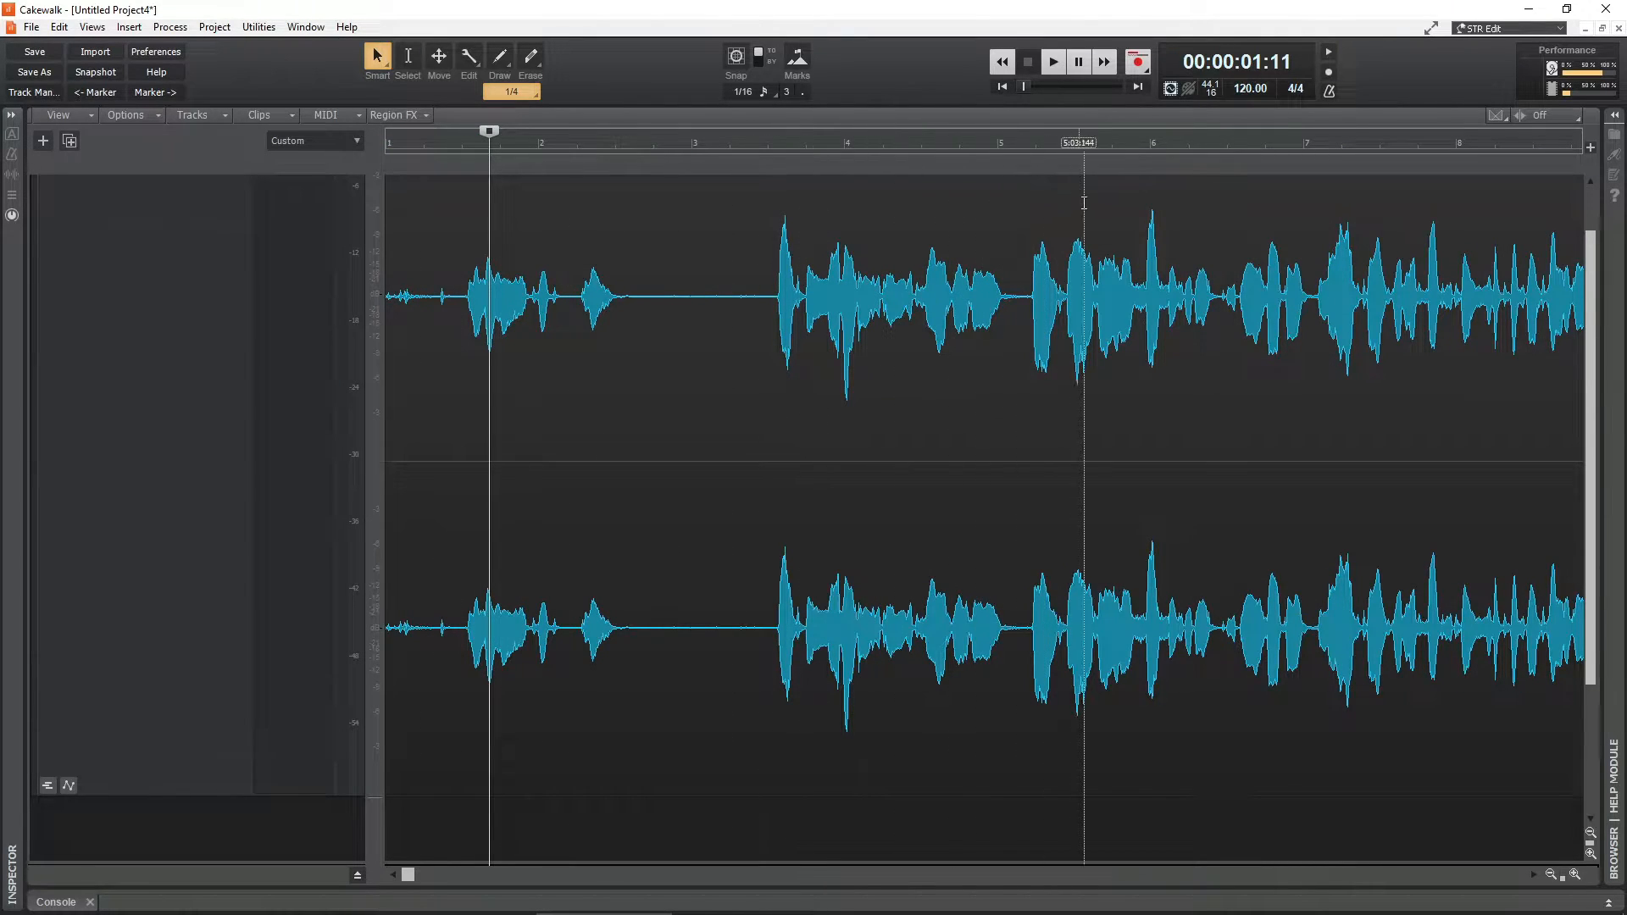
left_click(1003, 87)
scroll(428, 265, "up", 1)
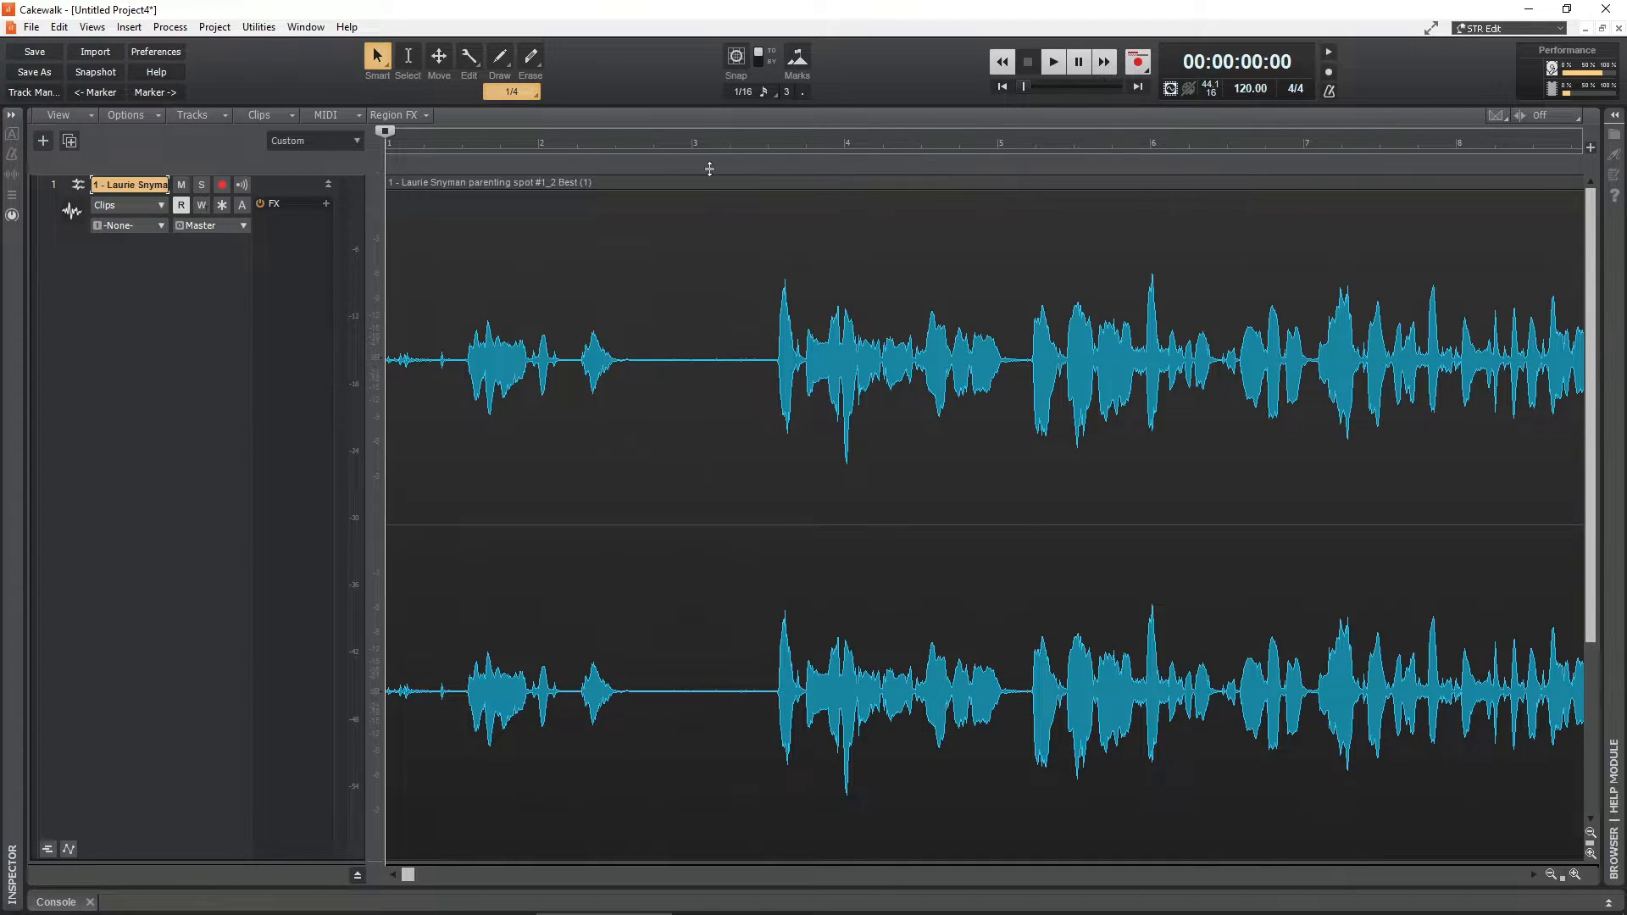
- Set both the time ruler format and the transport's time display to milliseconds
right_click(606, 144)
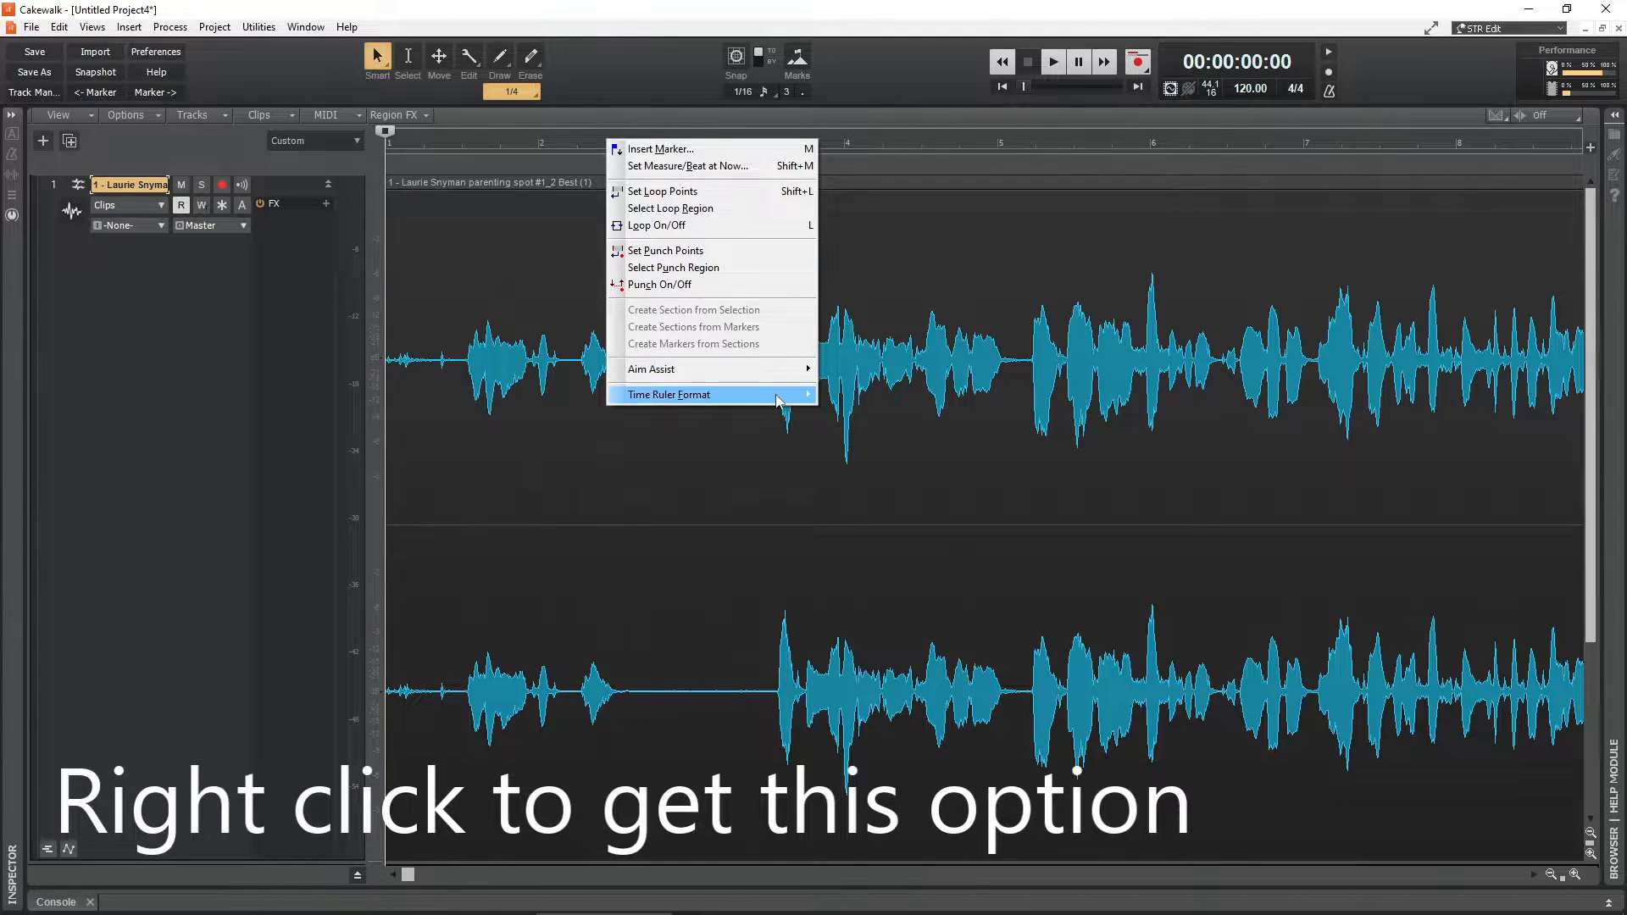
mouse_move(780, 395)
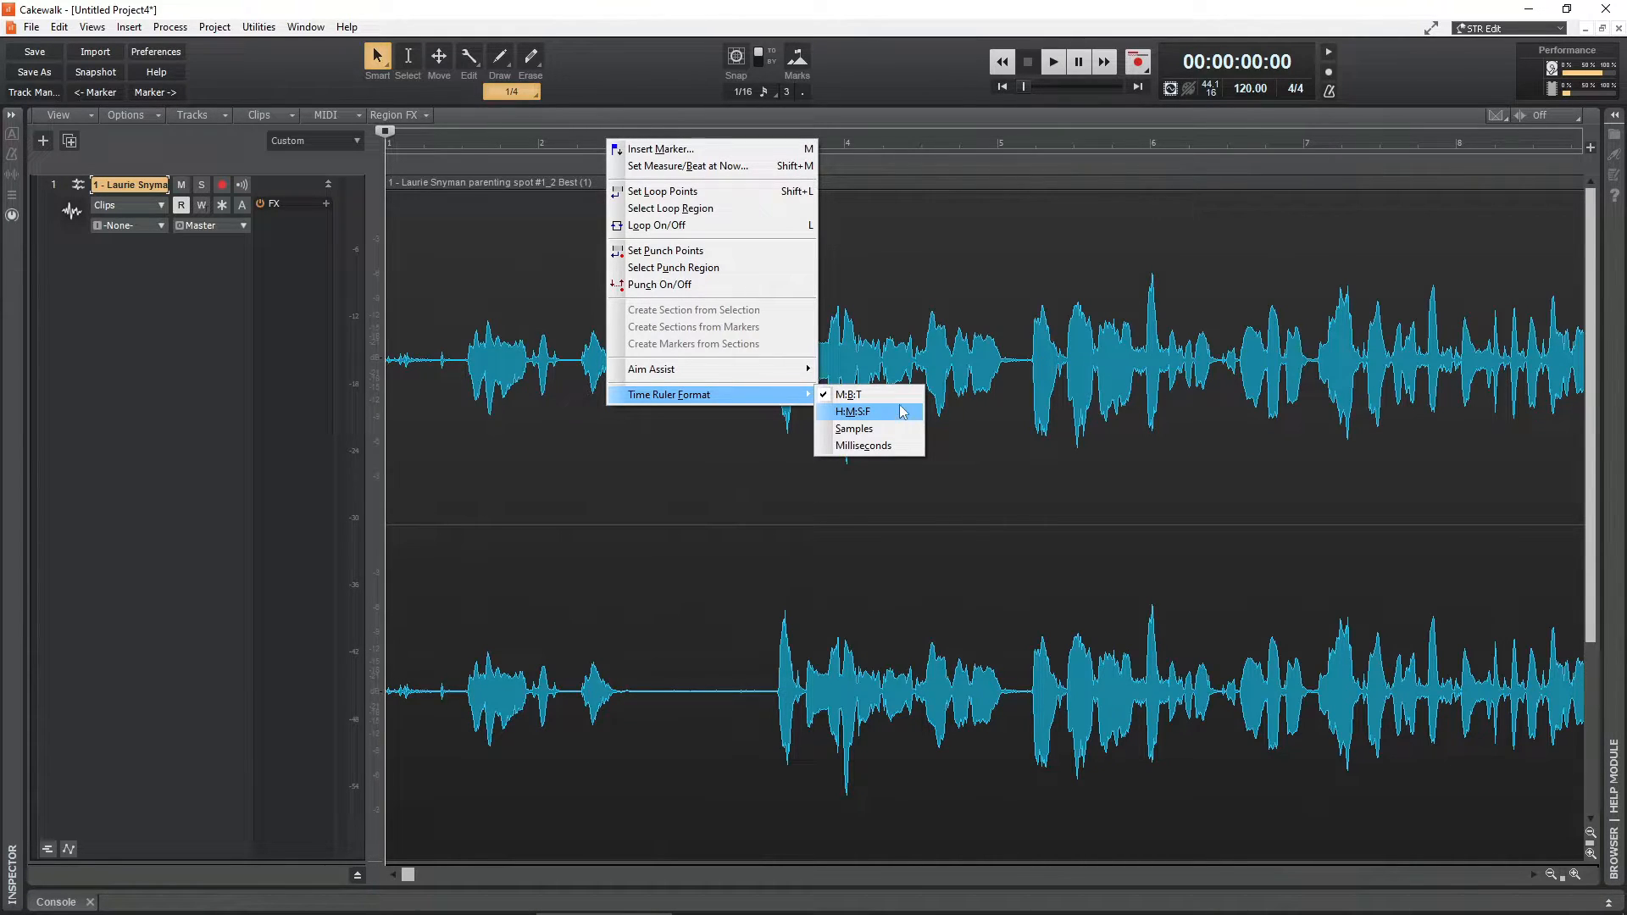
left_click(874, 452)
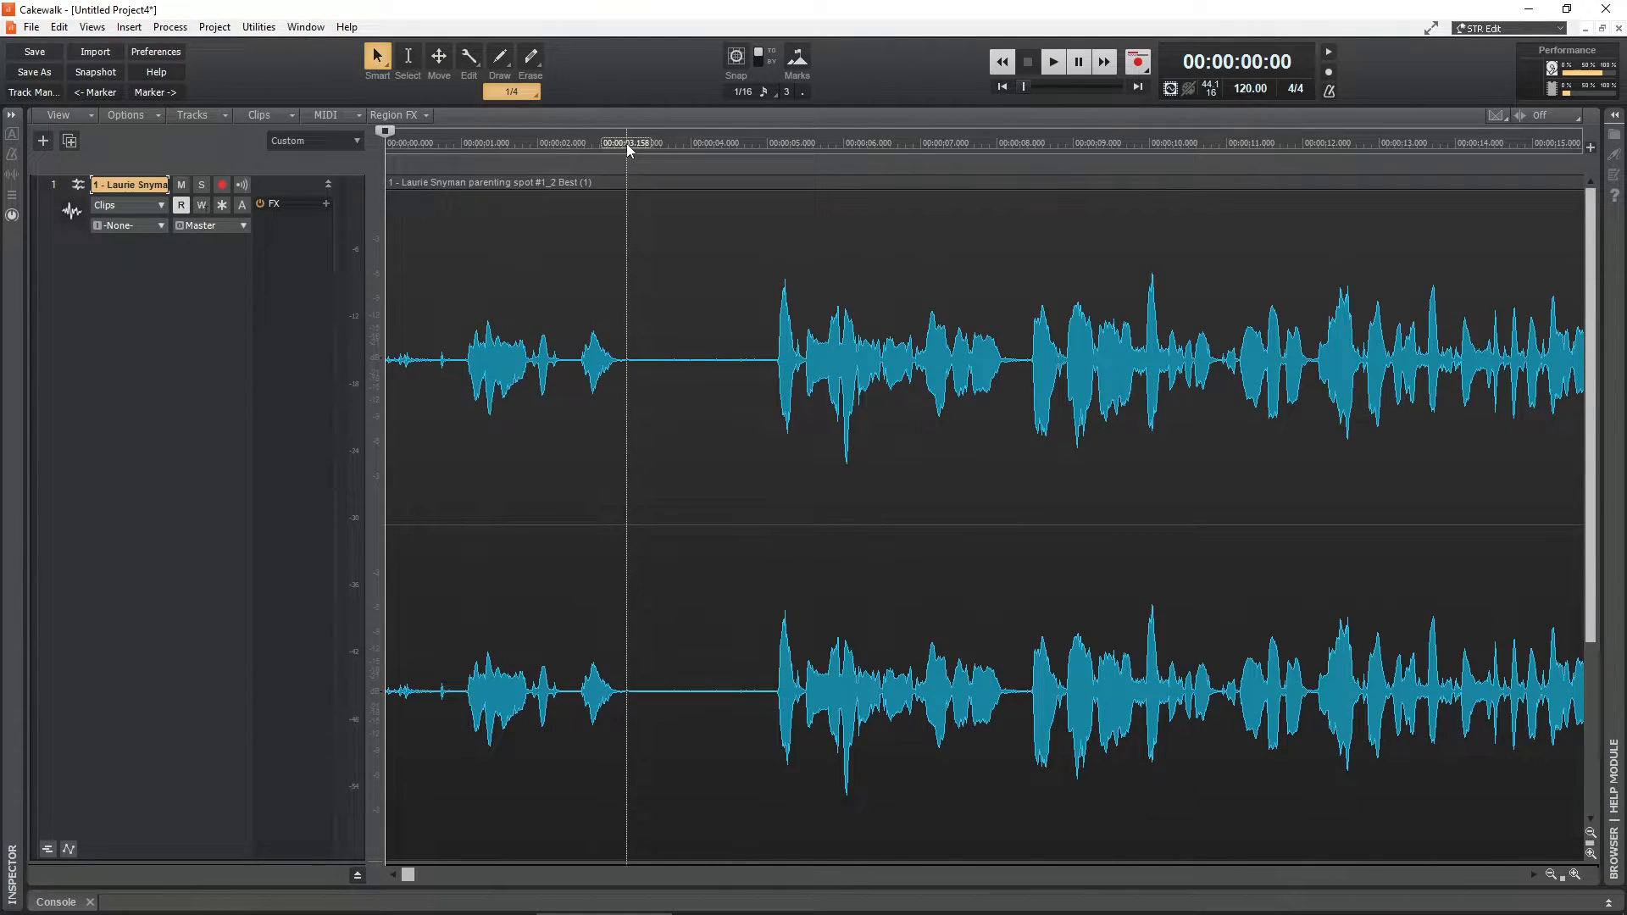
right_click(1255, 67)
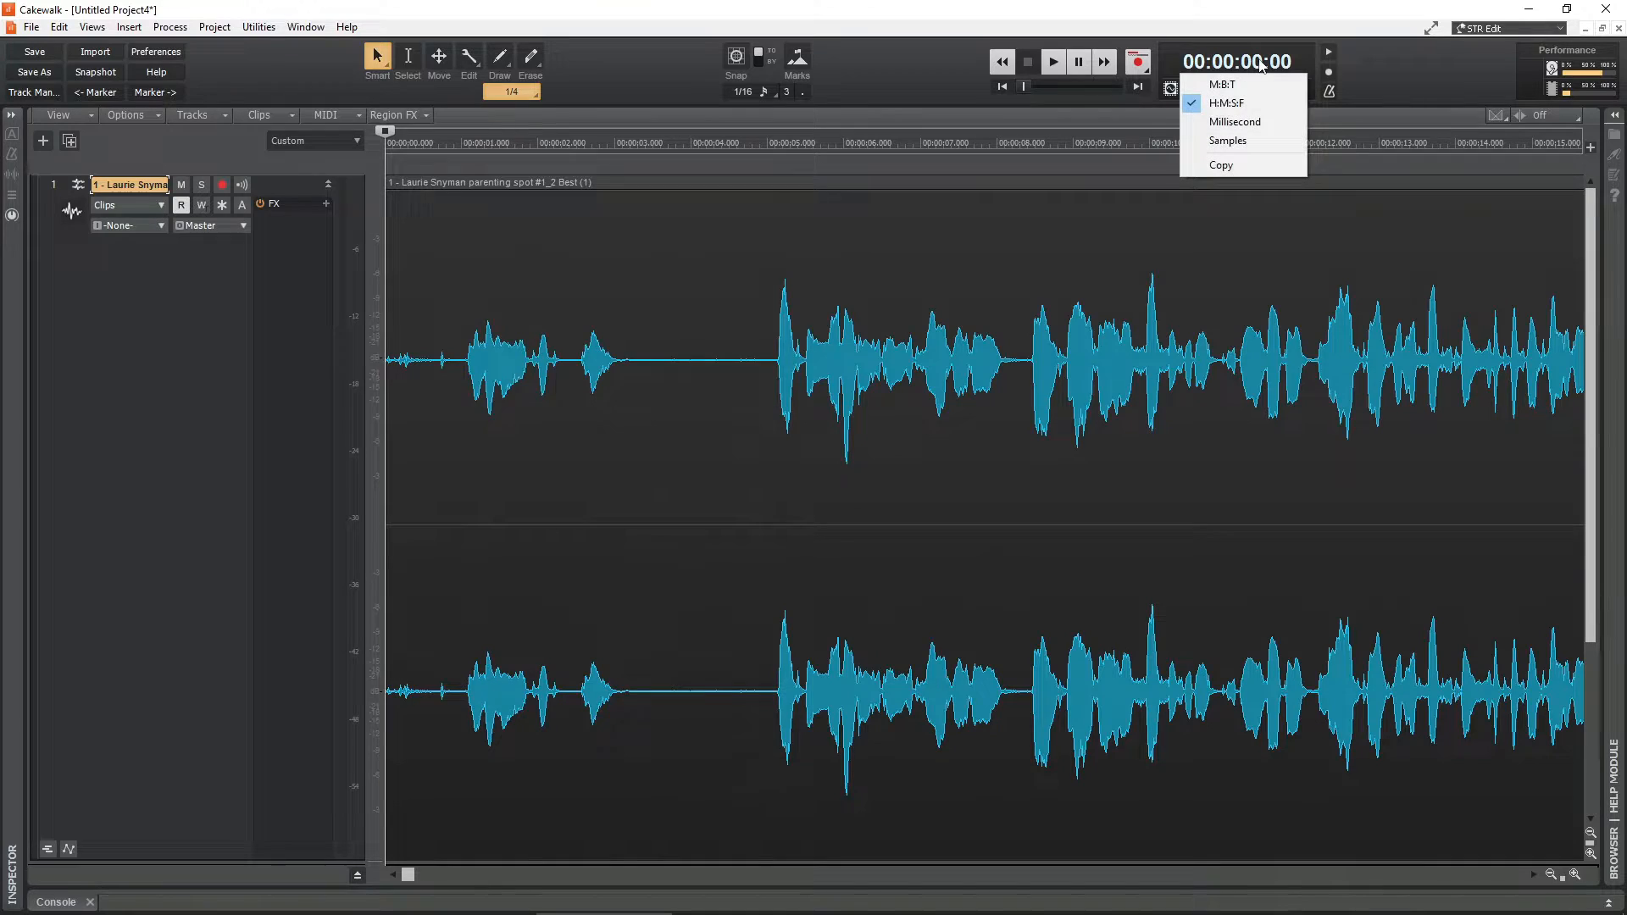
left_click(1230, 127)
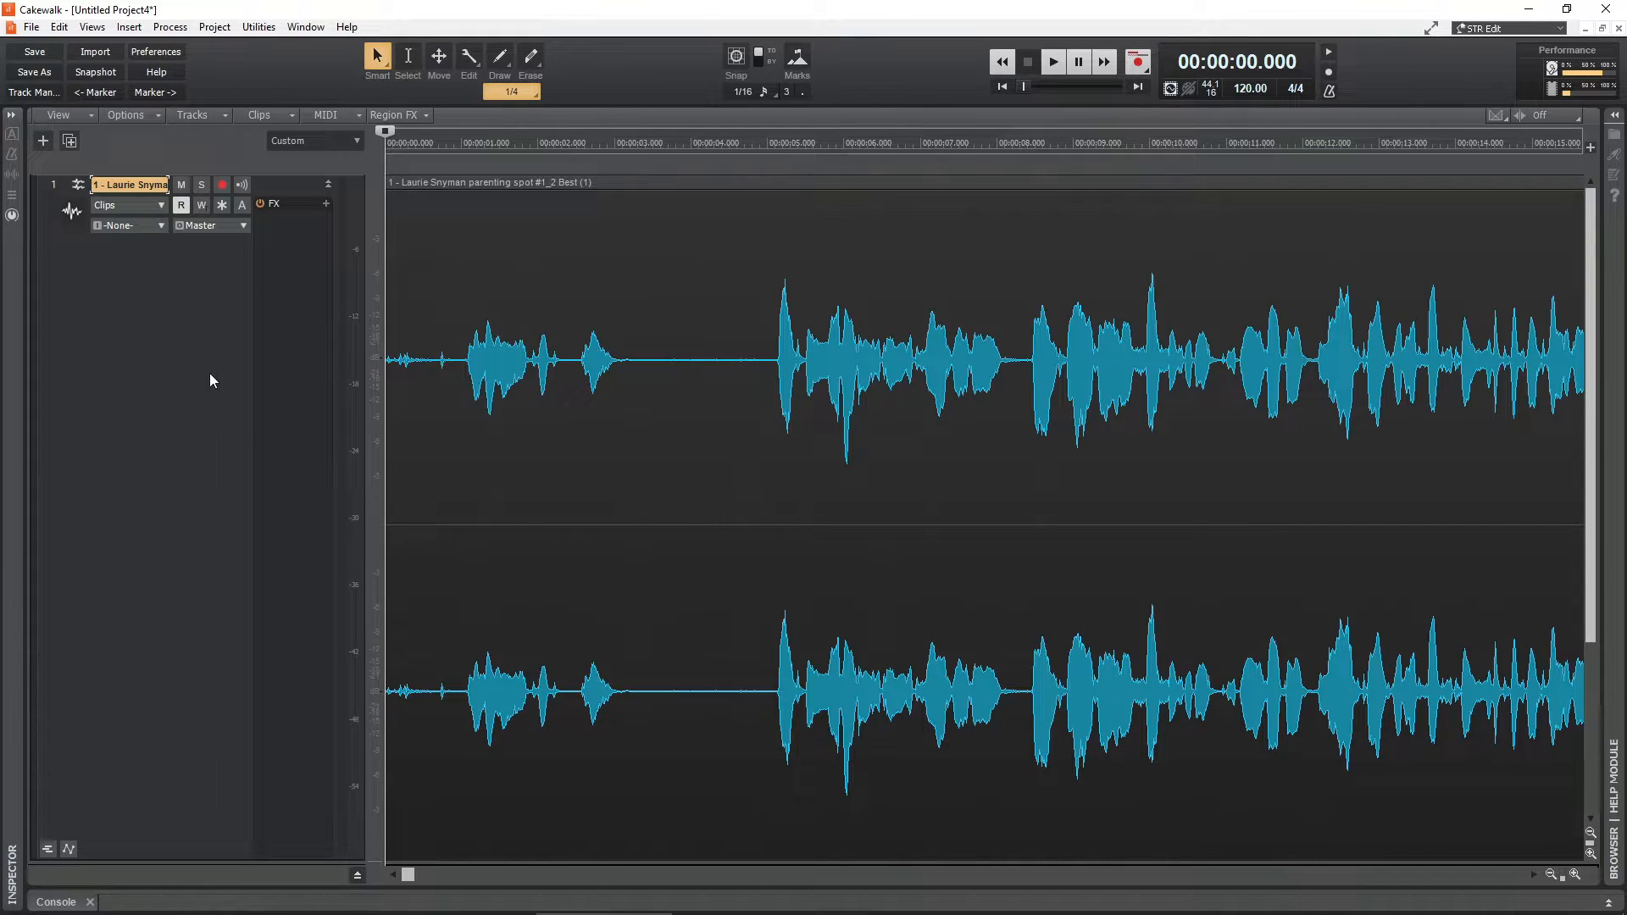
- Save the project under the name "Video Lesson 4-3" in the STR Video Lesson 4 folder
left_click(32, 27)
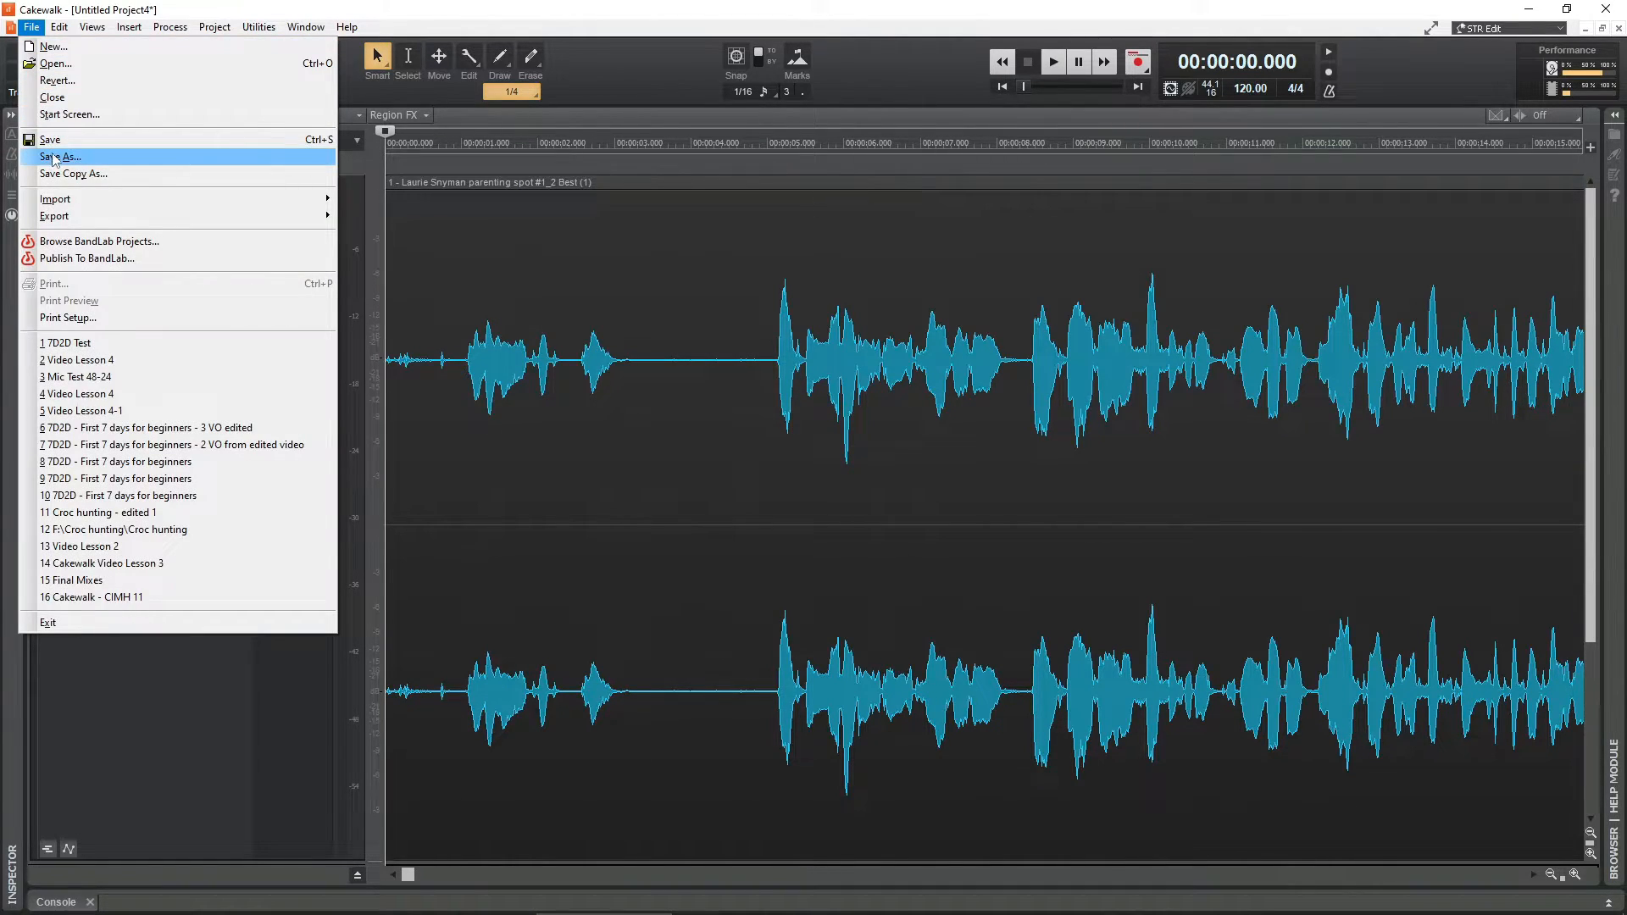
left_click(58, 158)
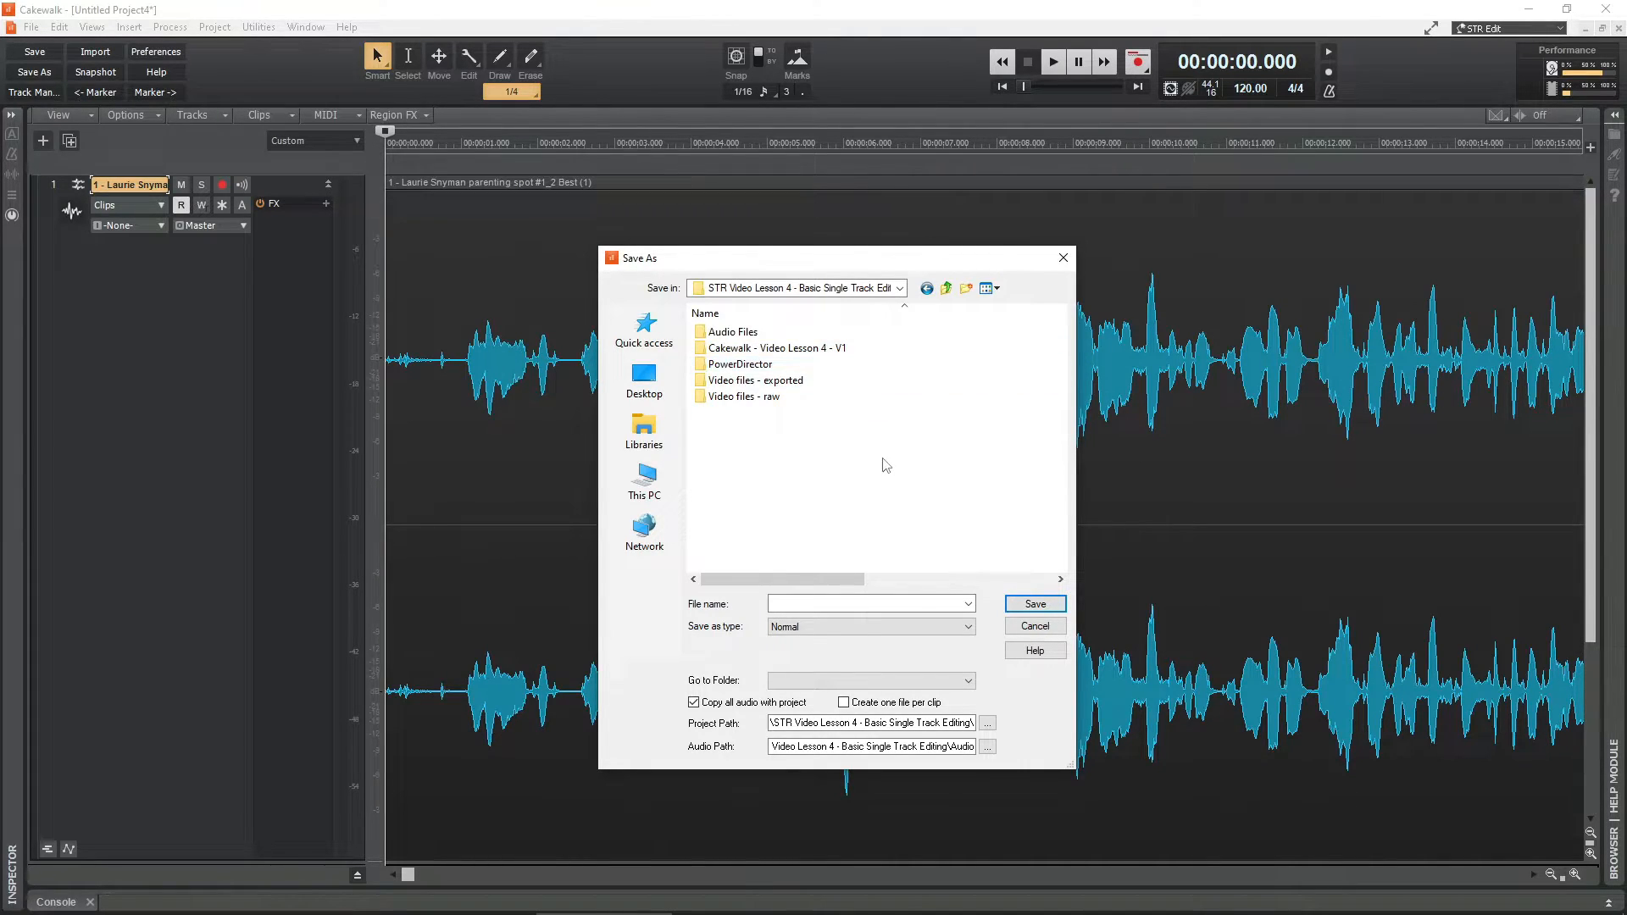
left_click(922, 603)
type("Vi")
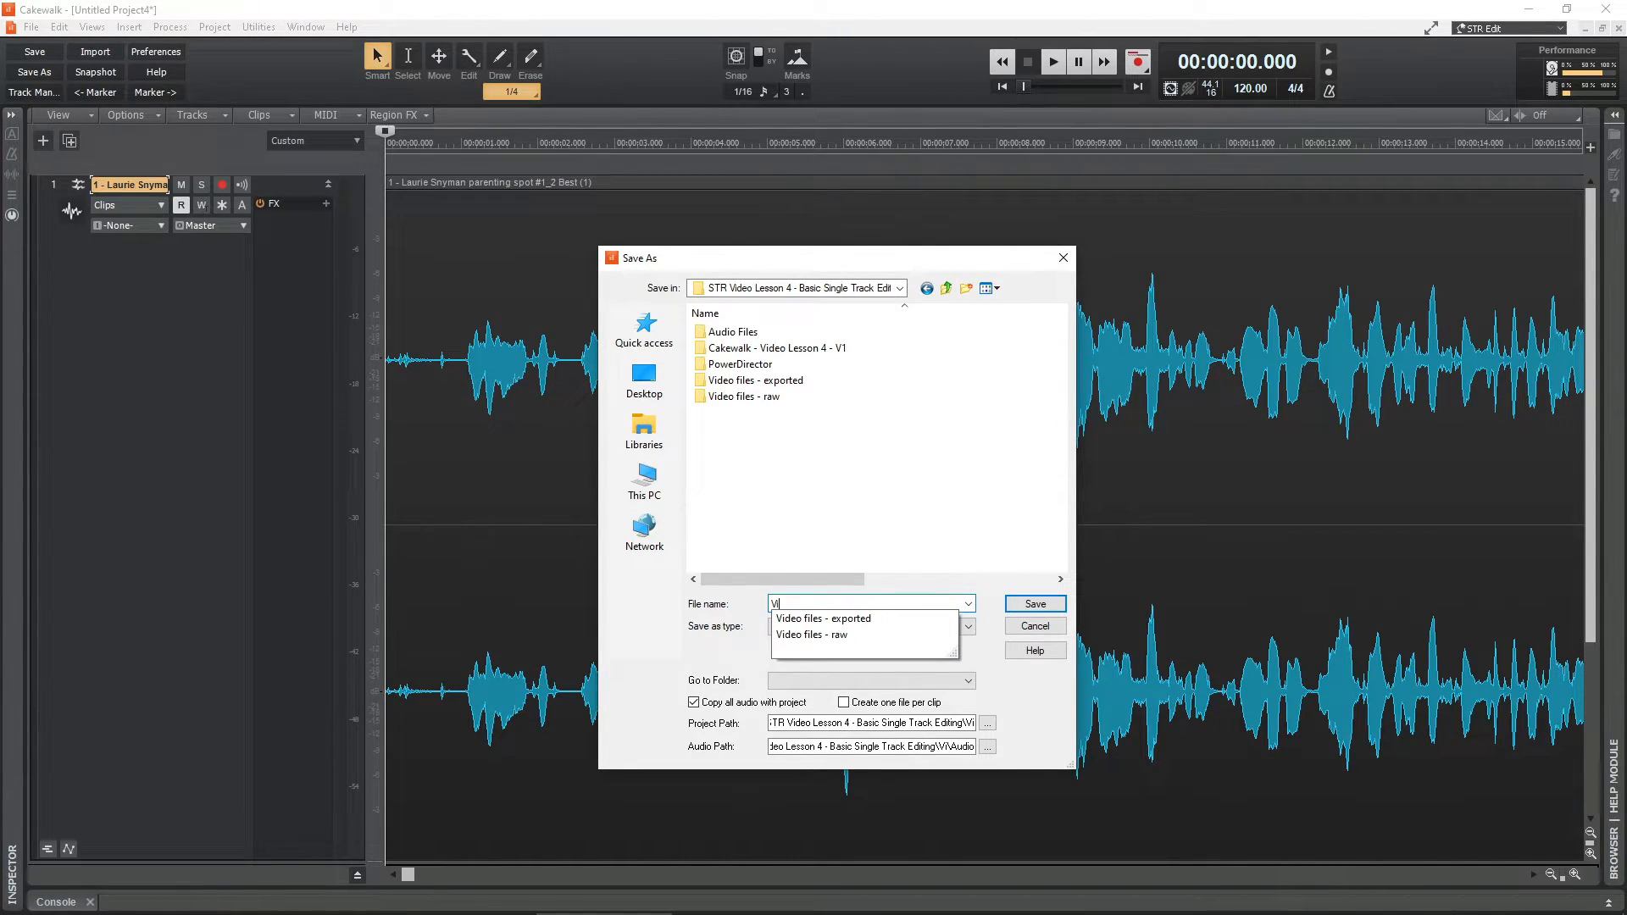
type("deo Lesso")
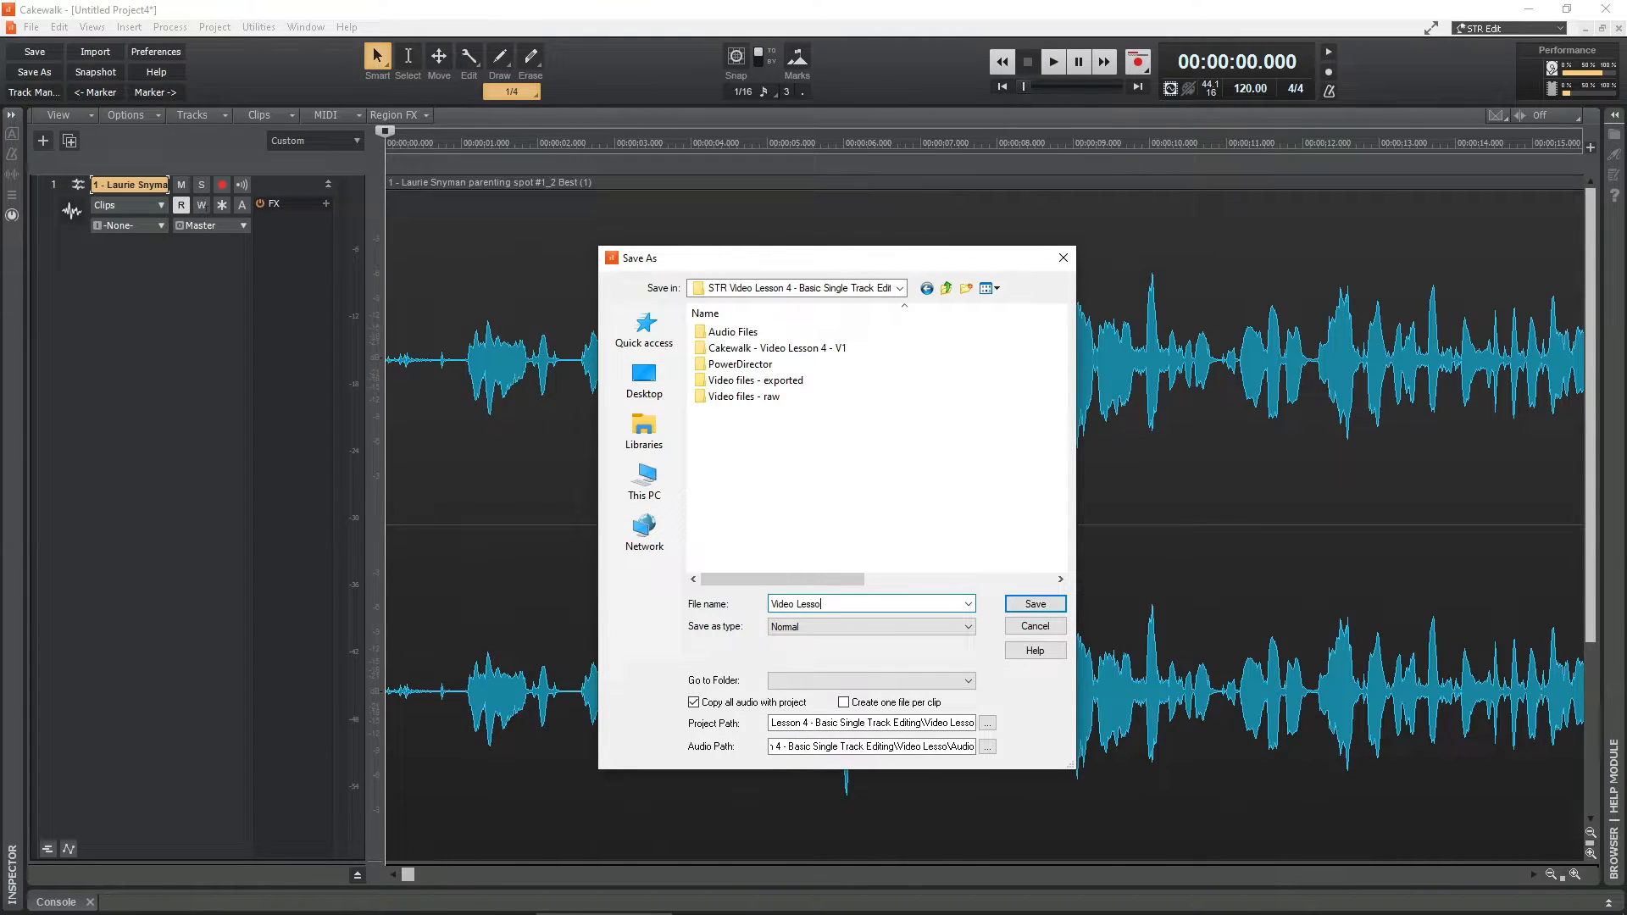
type("n 4-3")
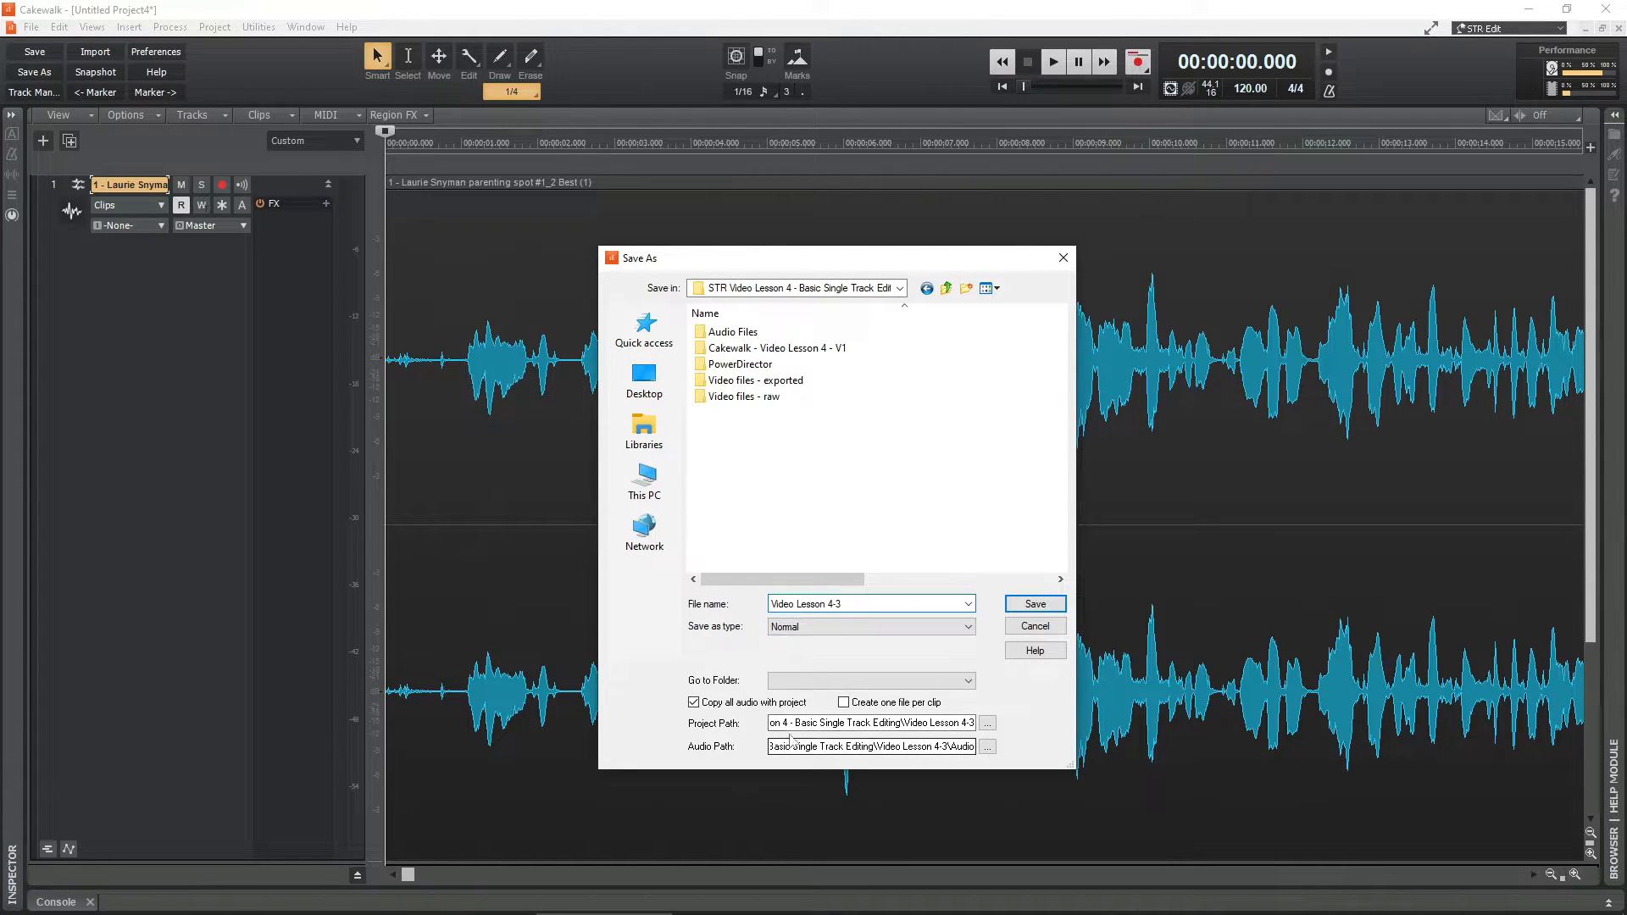
left_click(1021, 602)
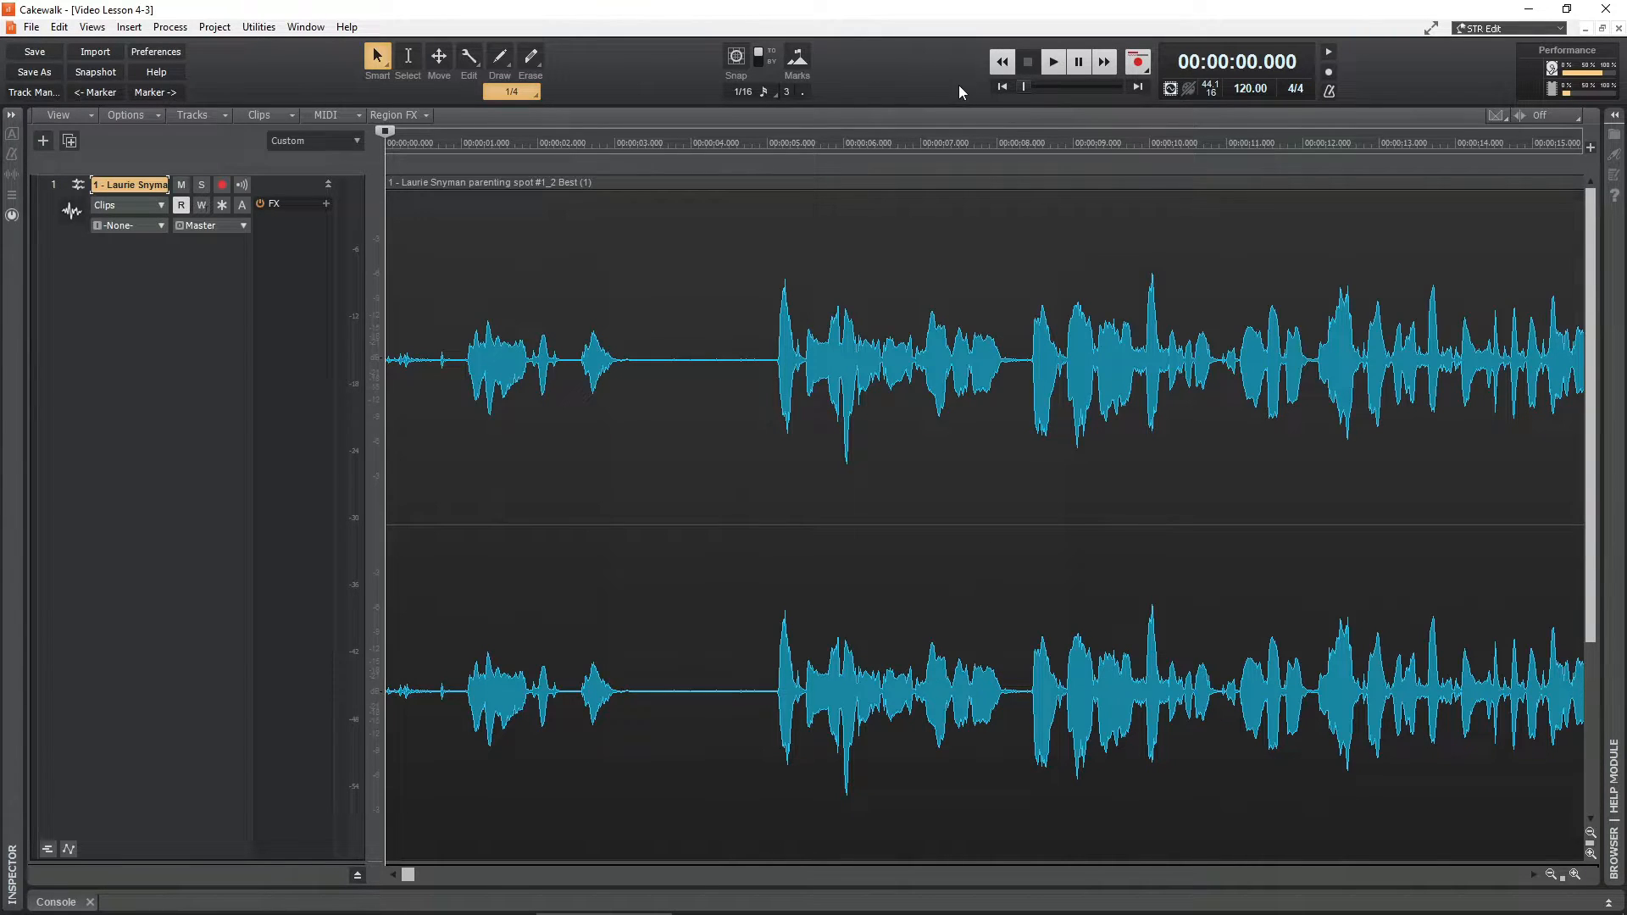
- Play the recording from the start for about 16 seconds, stop it and return the playhead to the project start
left_click(1053, 62)
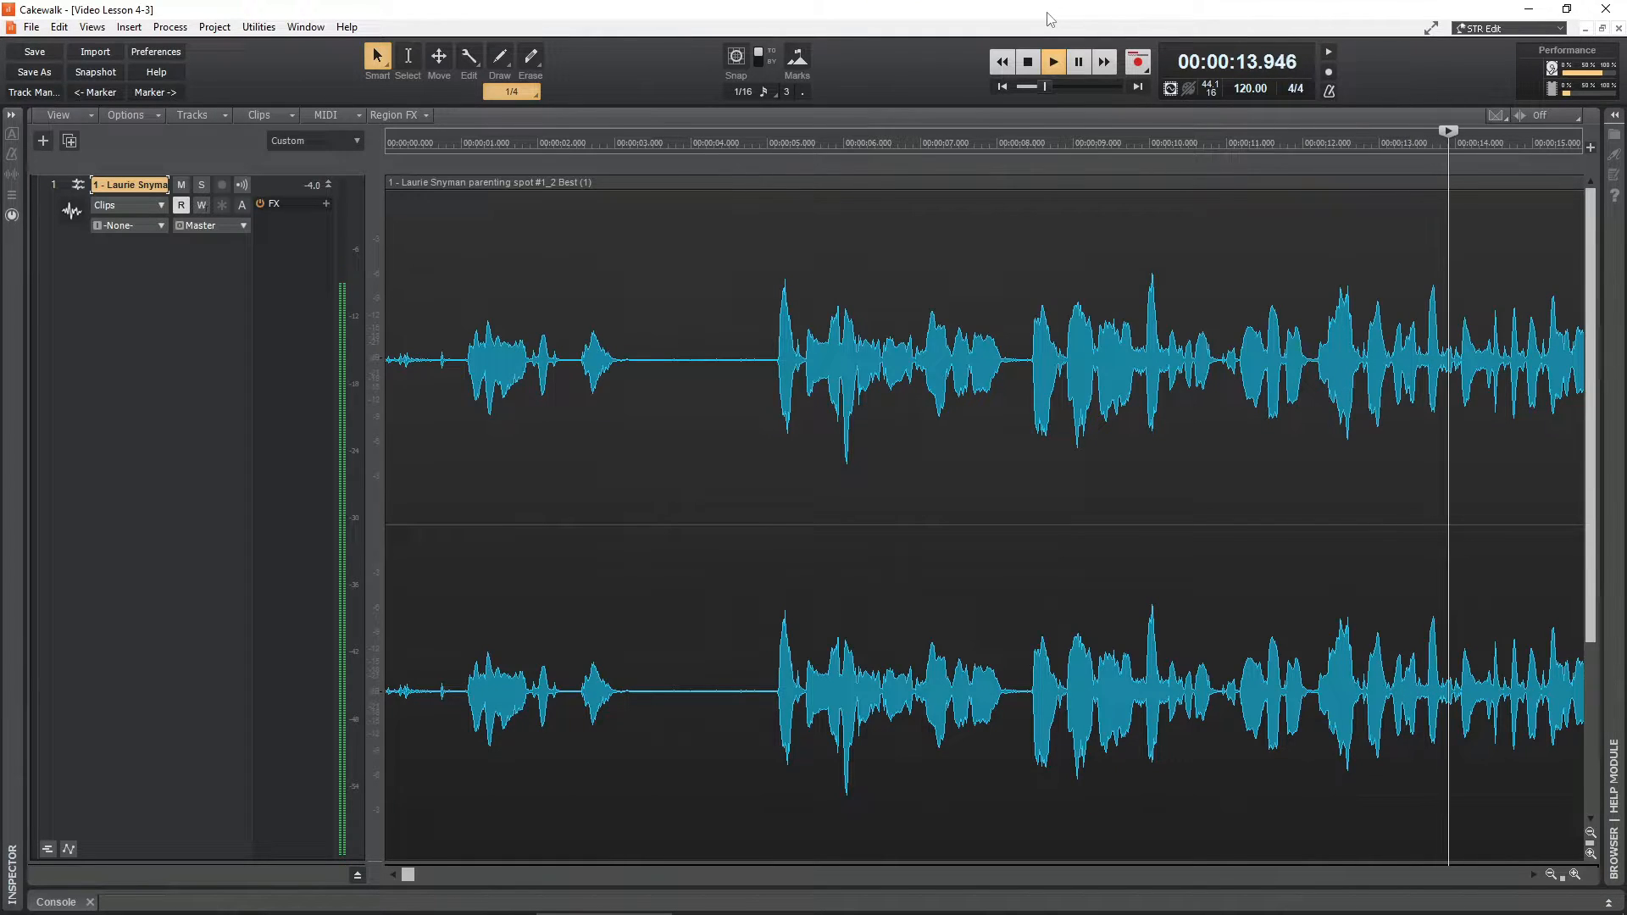
key("space")
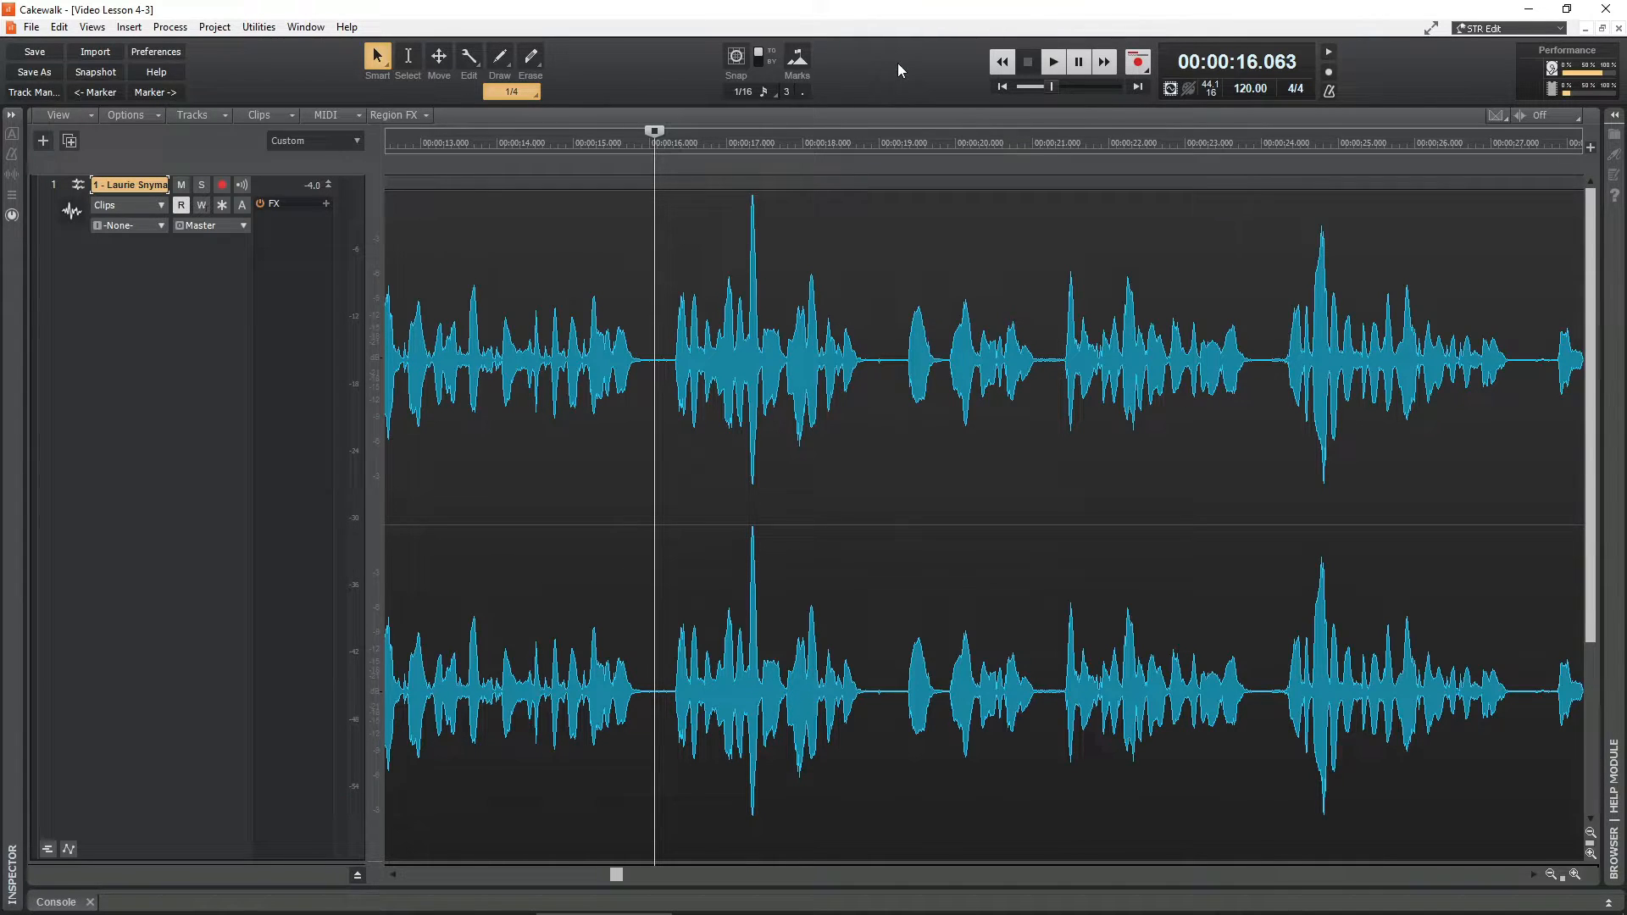
left_click(1003, 85)
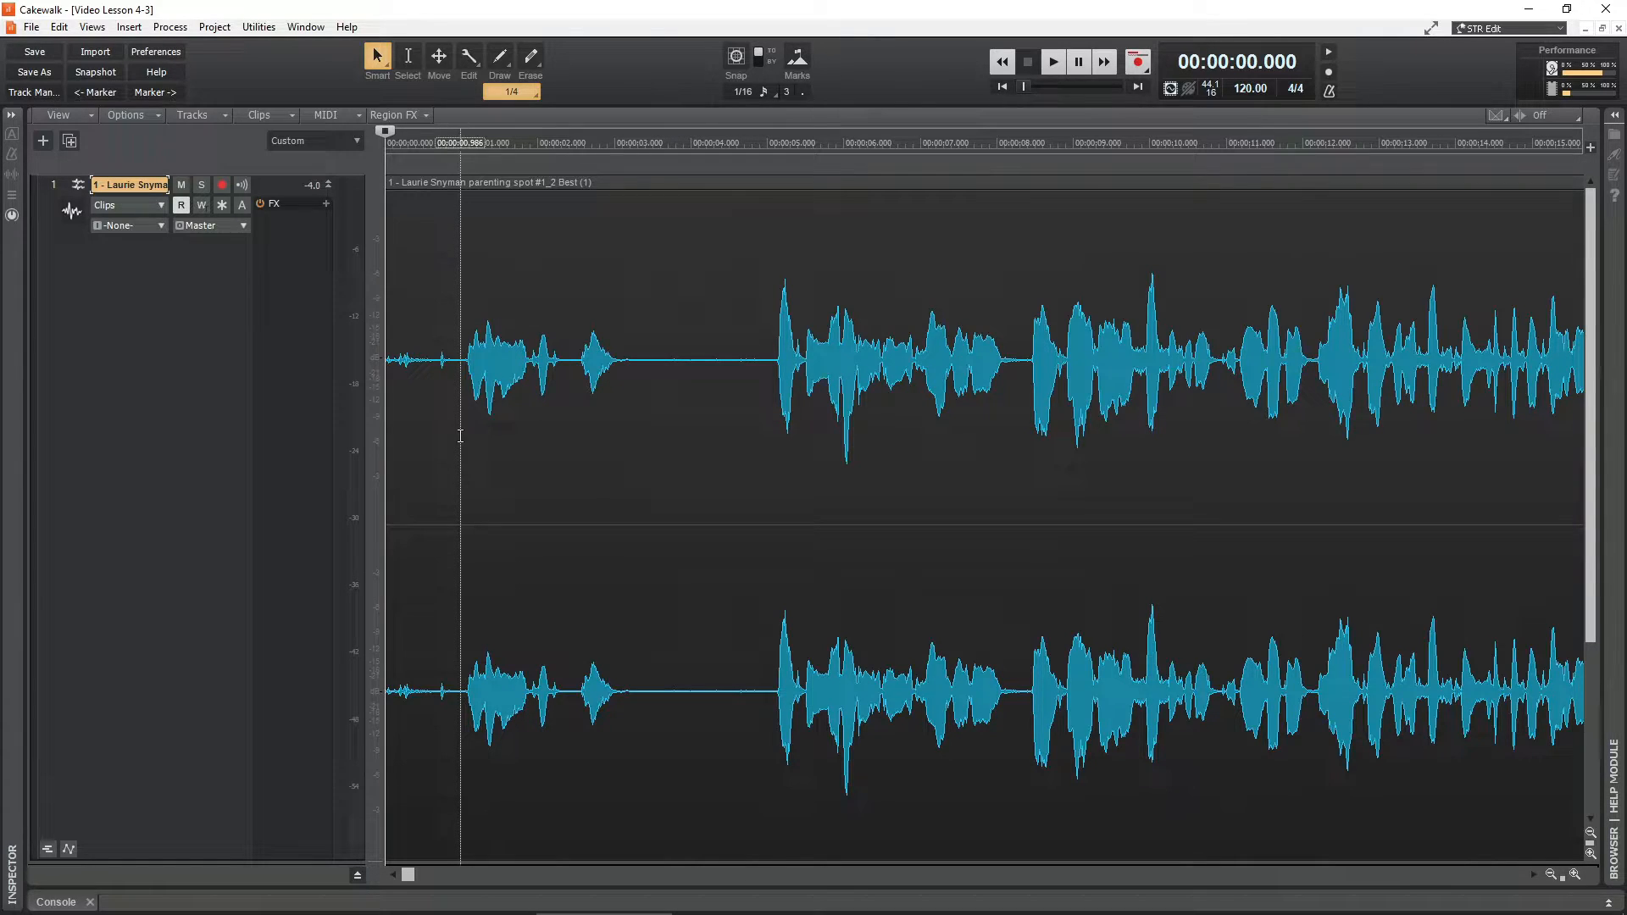
- Try the Select and Move tools, leaving the Select tool active for marking a range in the clip
left_click(409, 59)
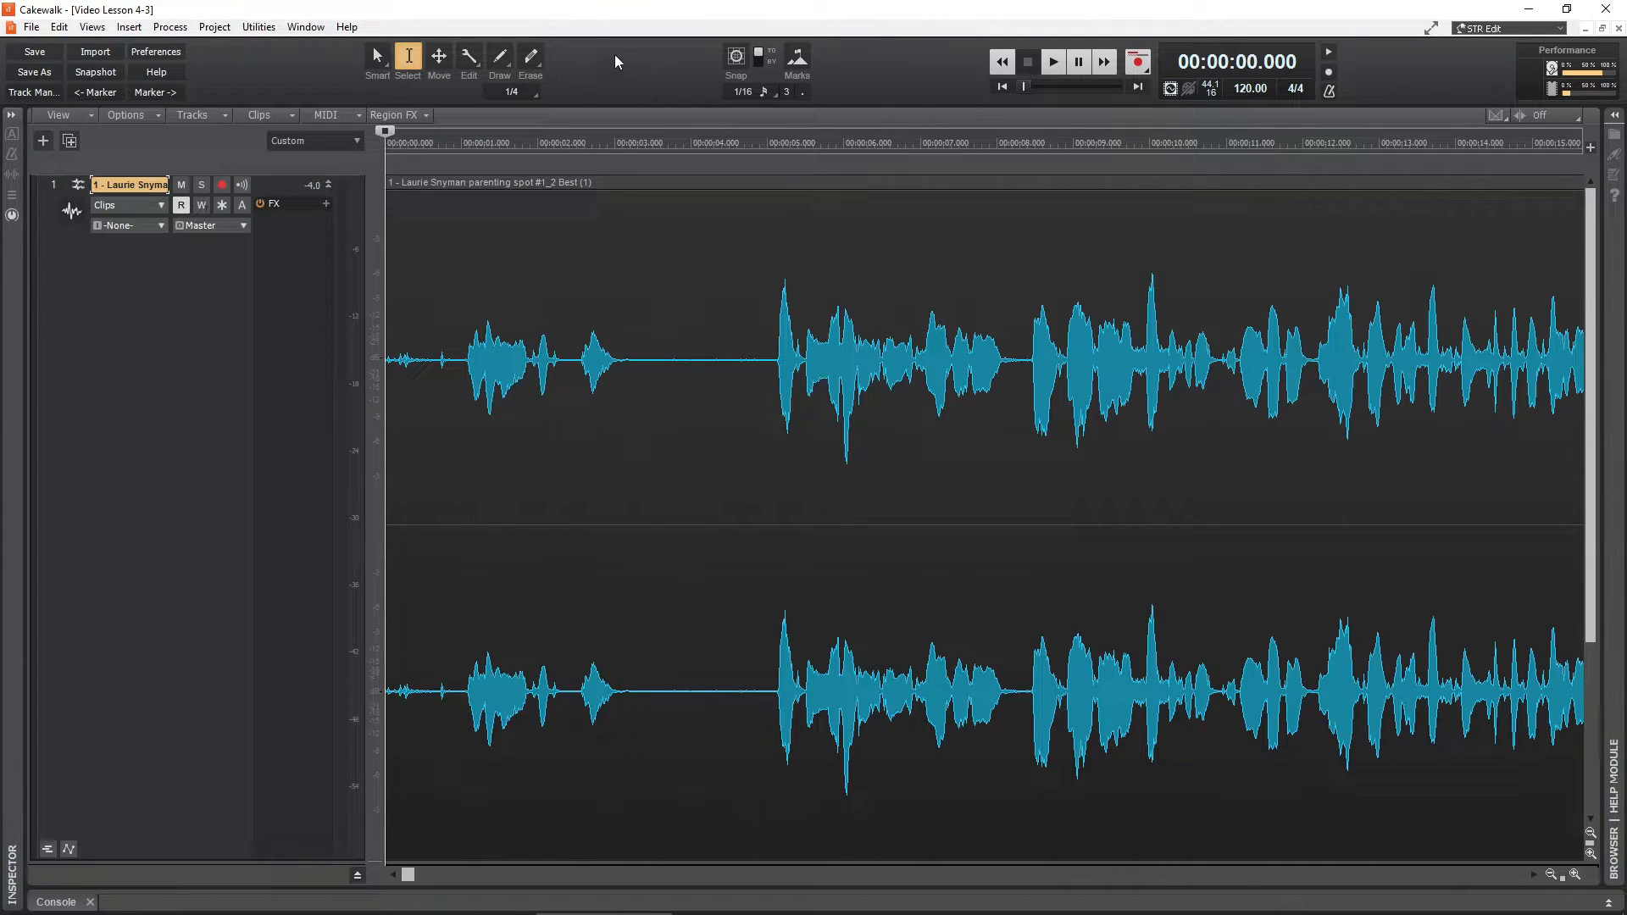
left_click(439, 60)
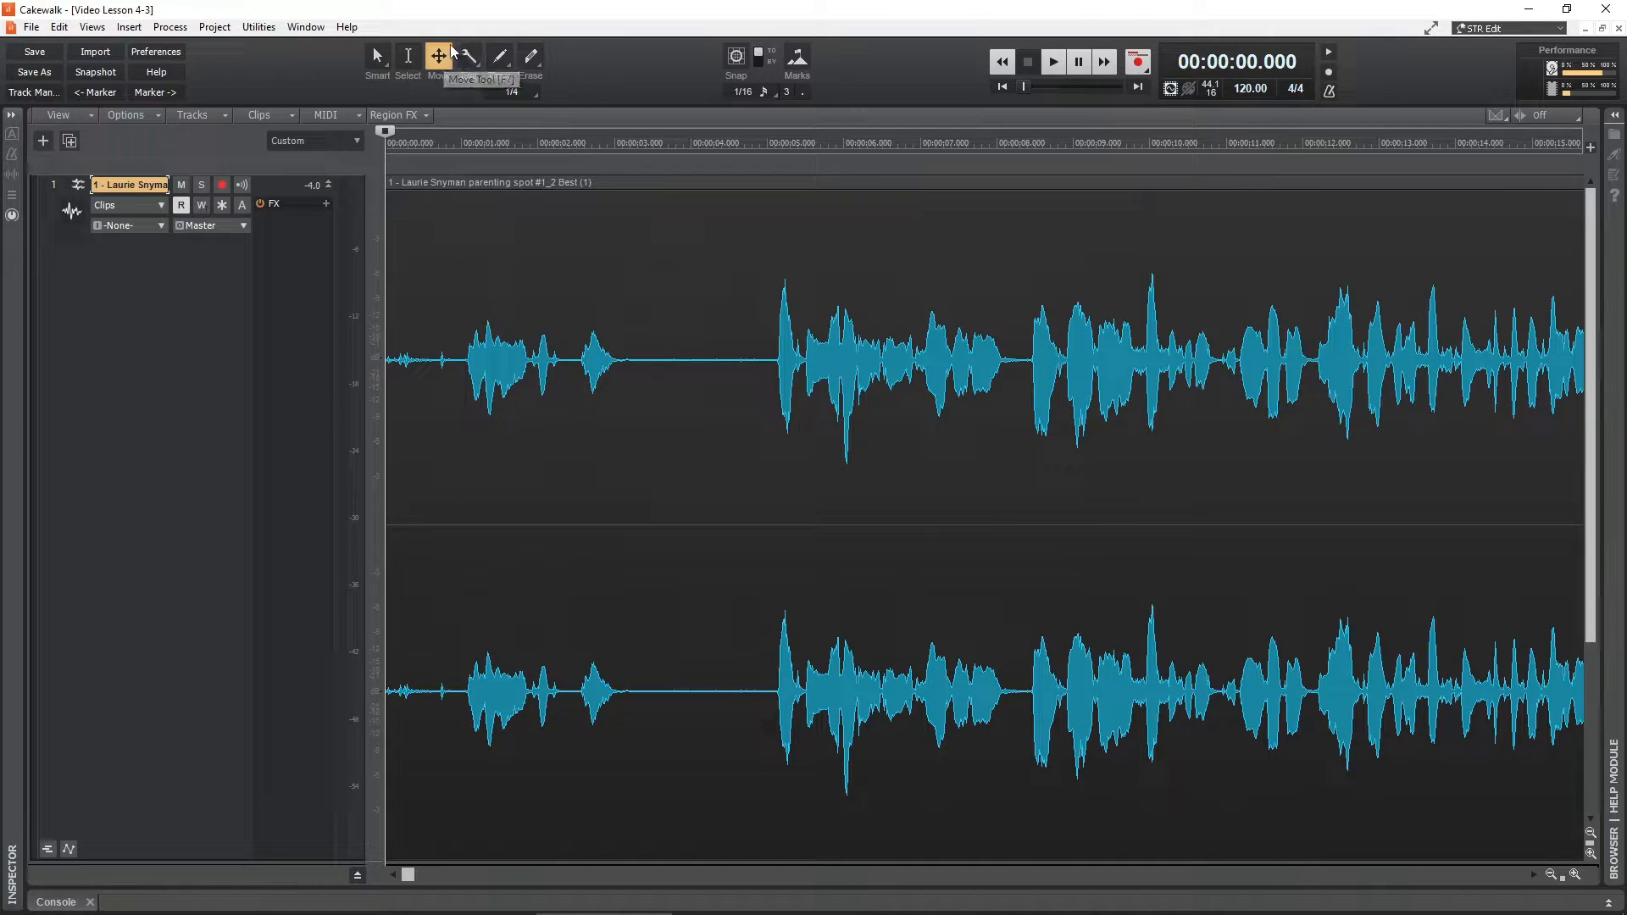
left_click(409, 61)
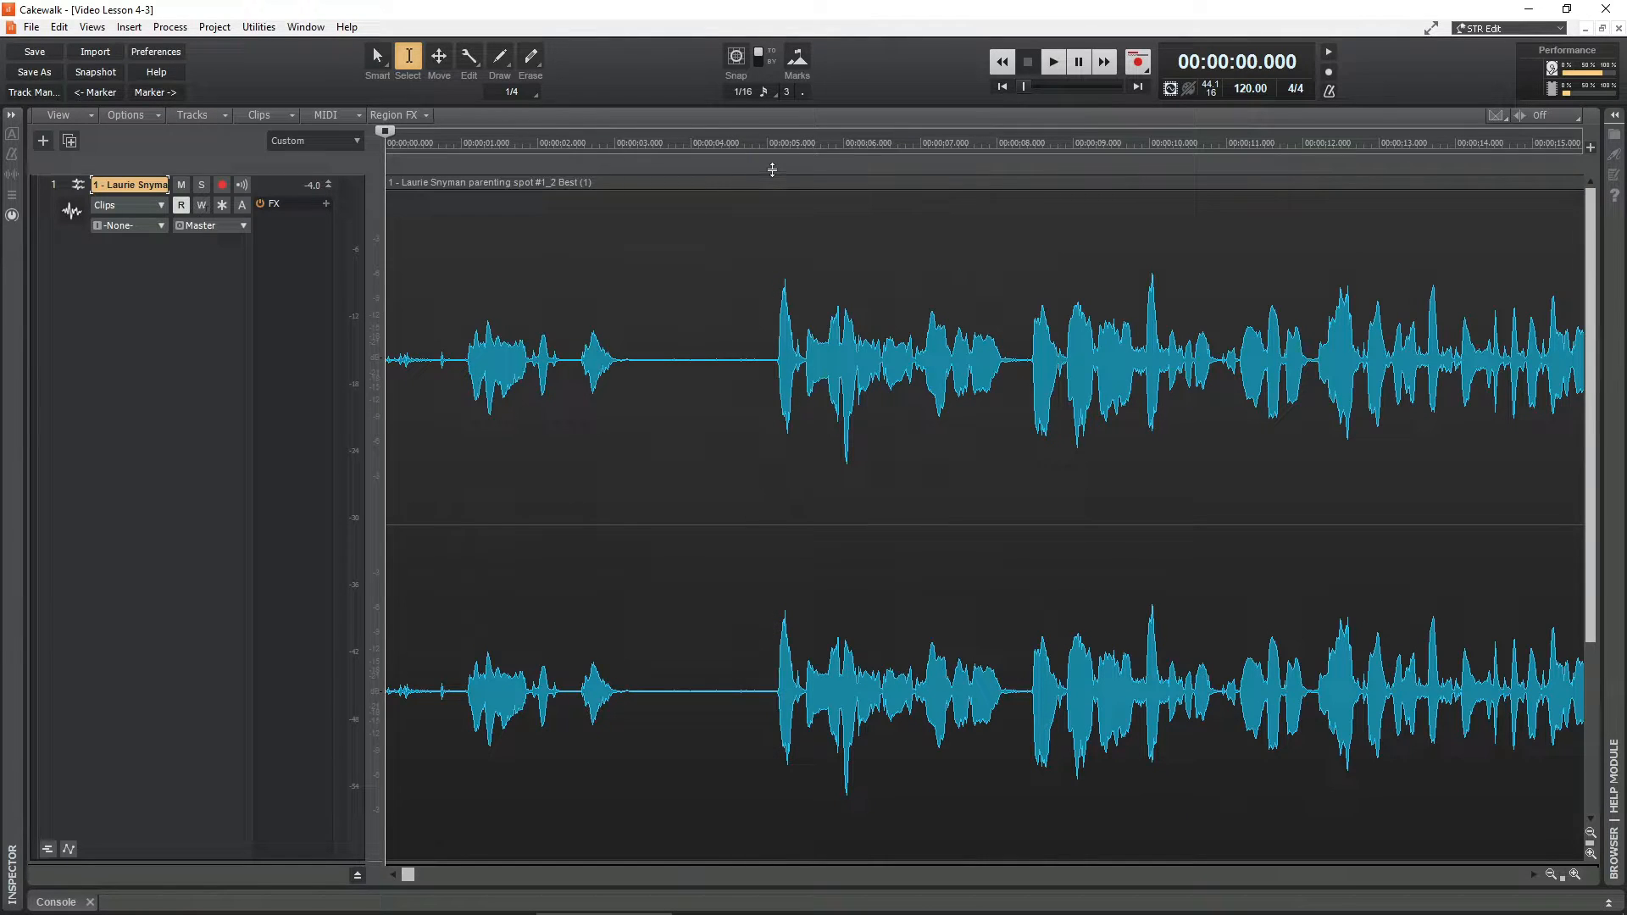
- Place the playhead at about 4.9 seconds, return it to the start, and play the first 6.7 seconds of the recording
left_click(759, 144)
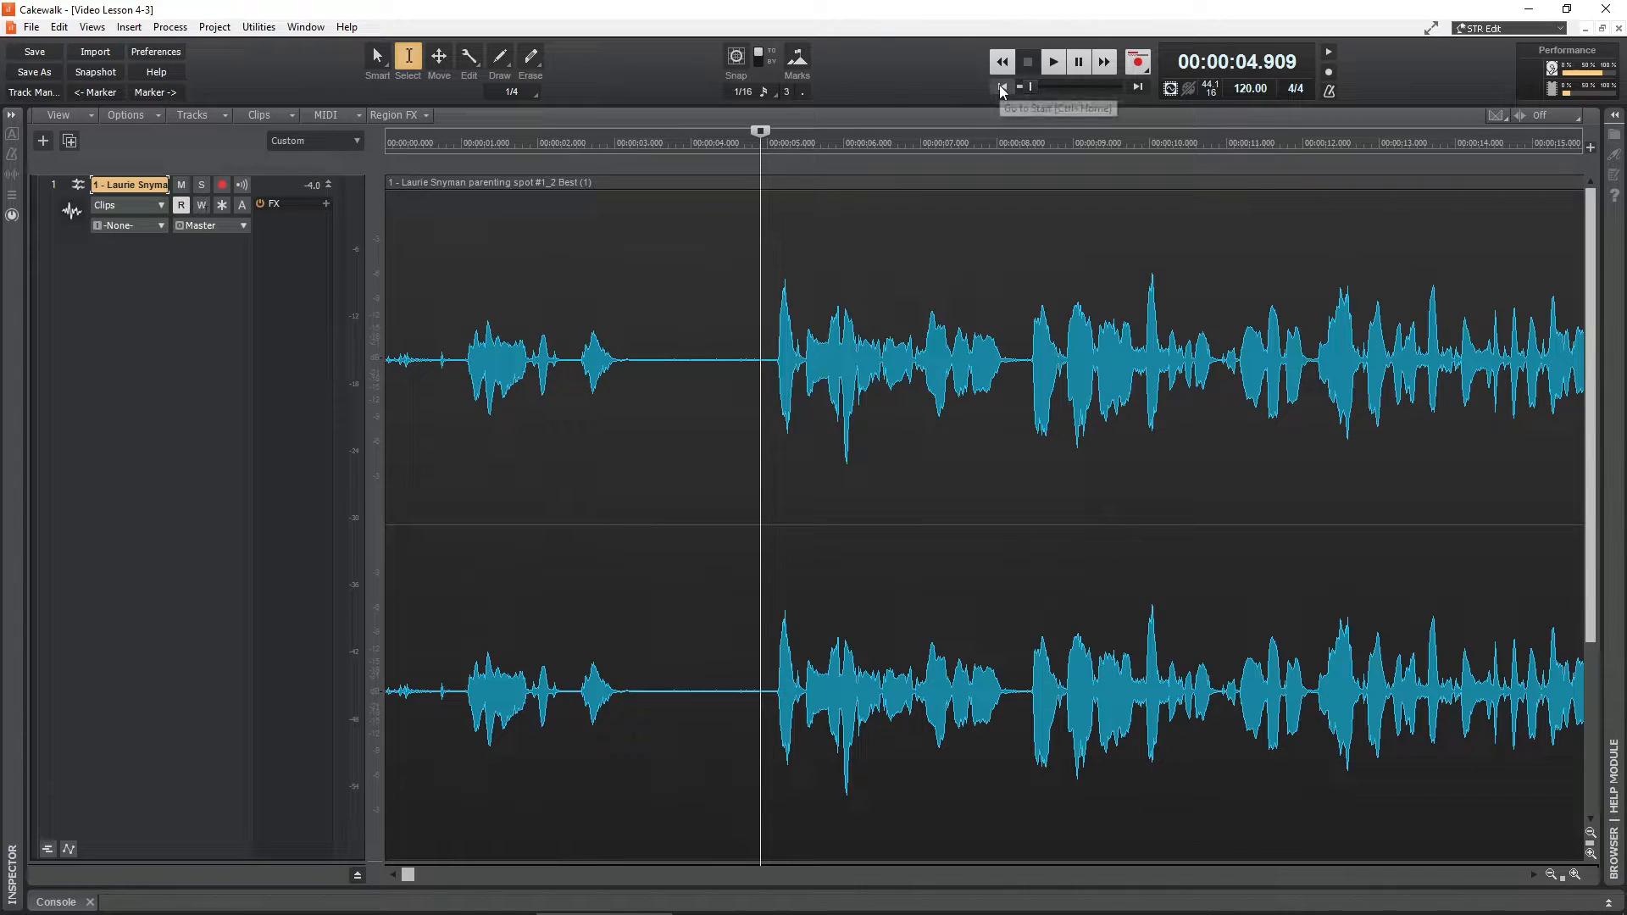
left_click(1000, 88)
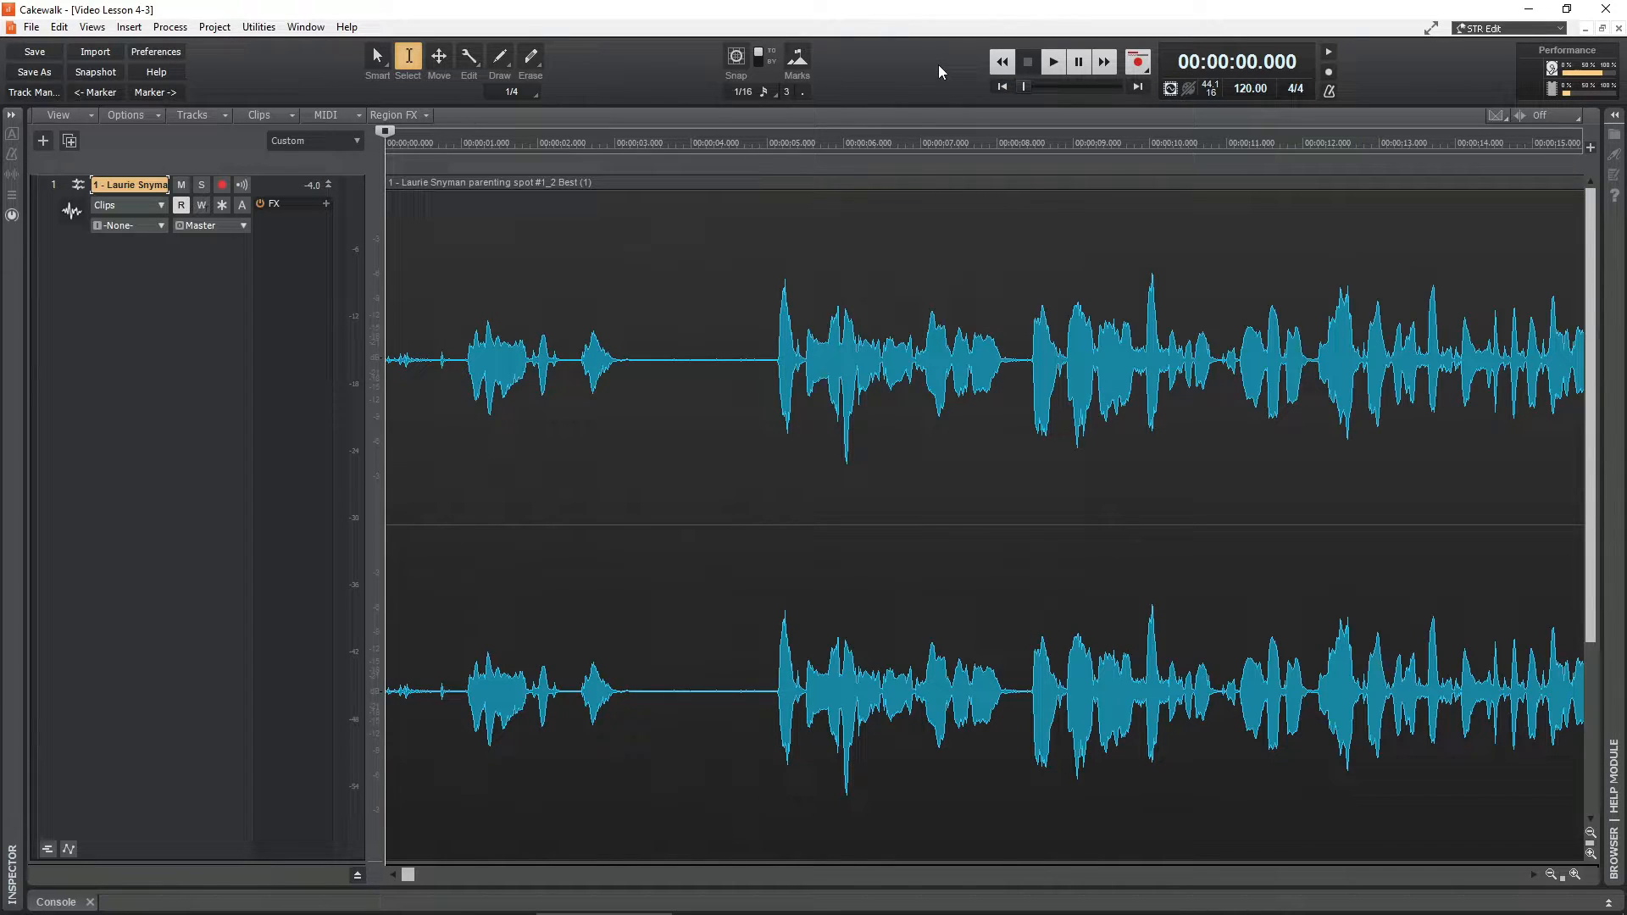
key("space")
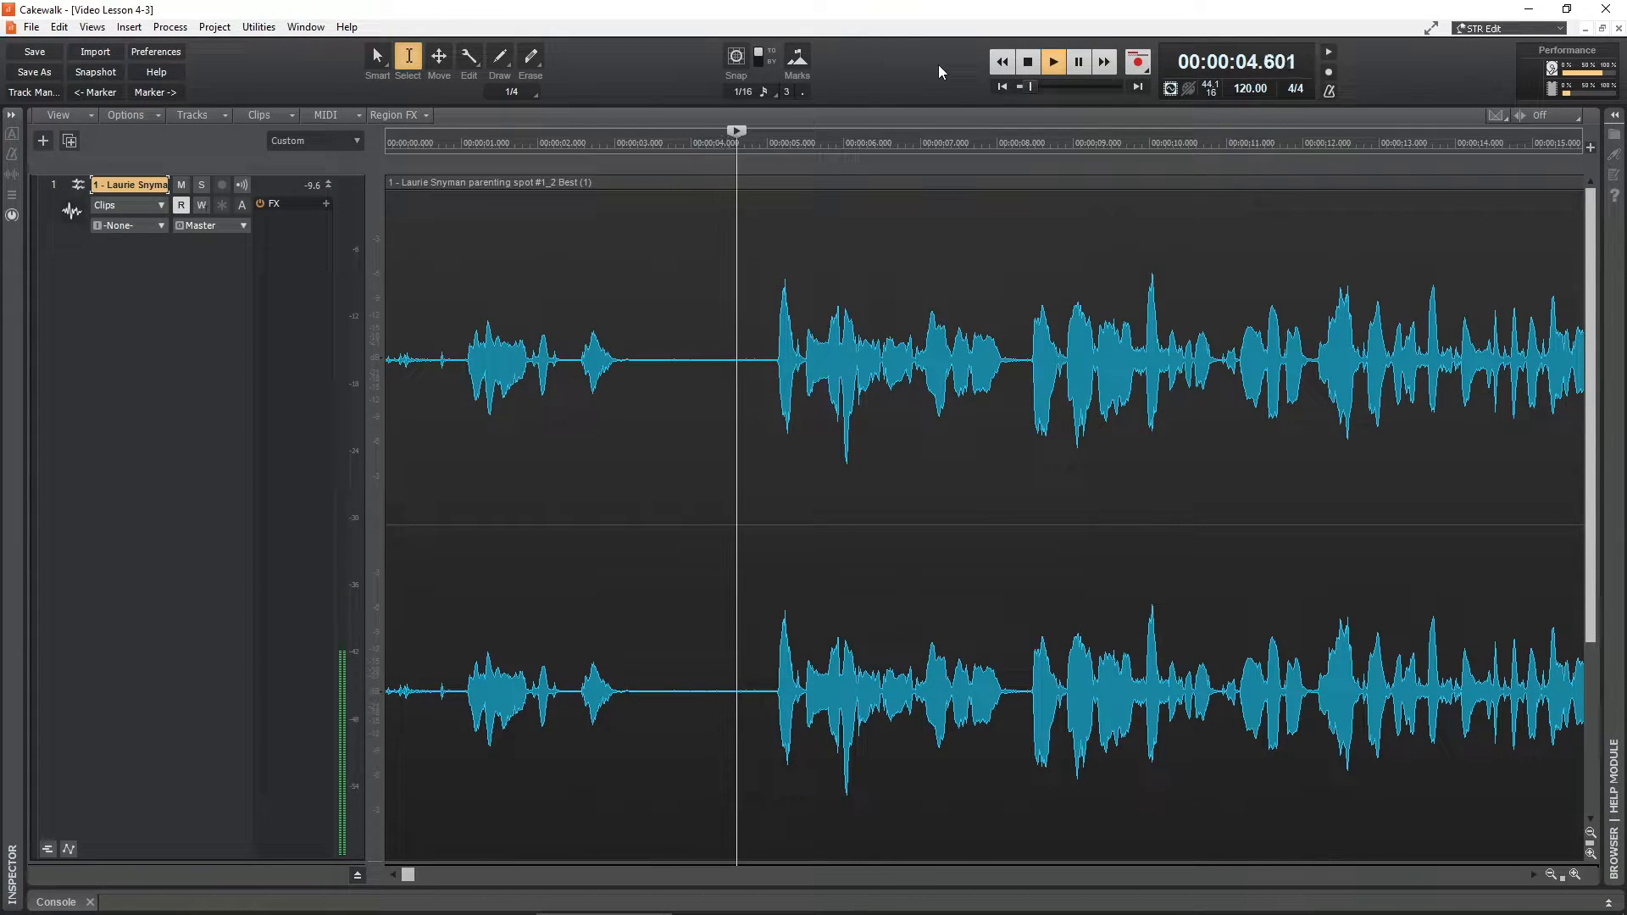
key("space")
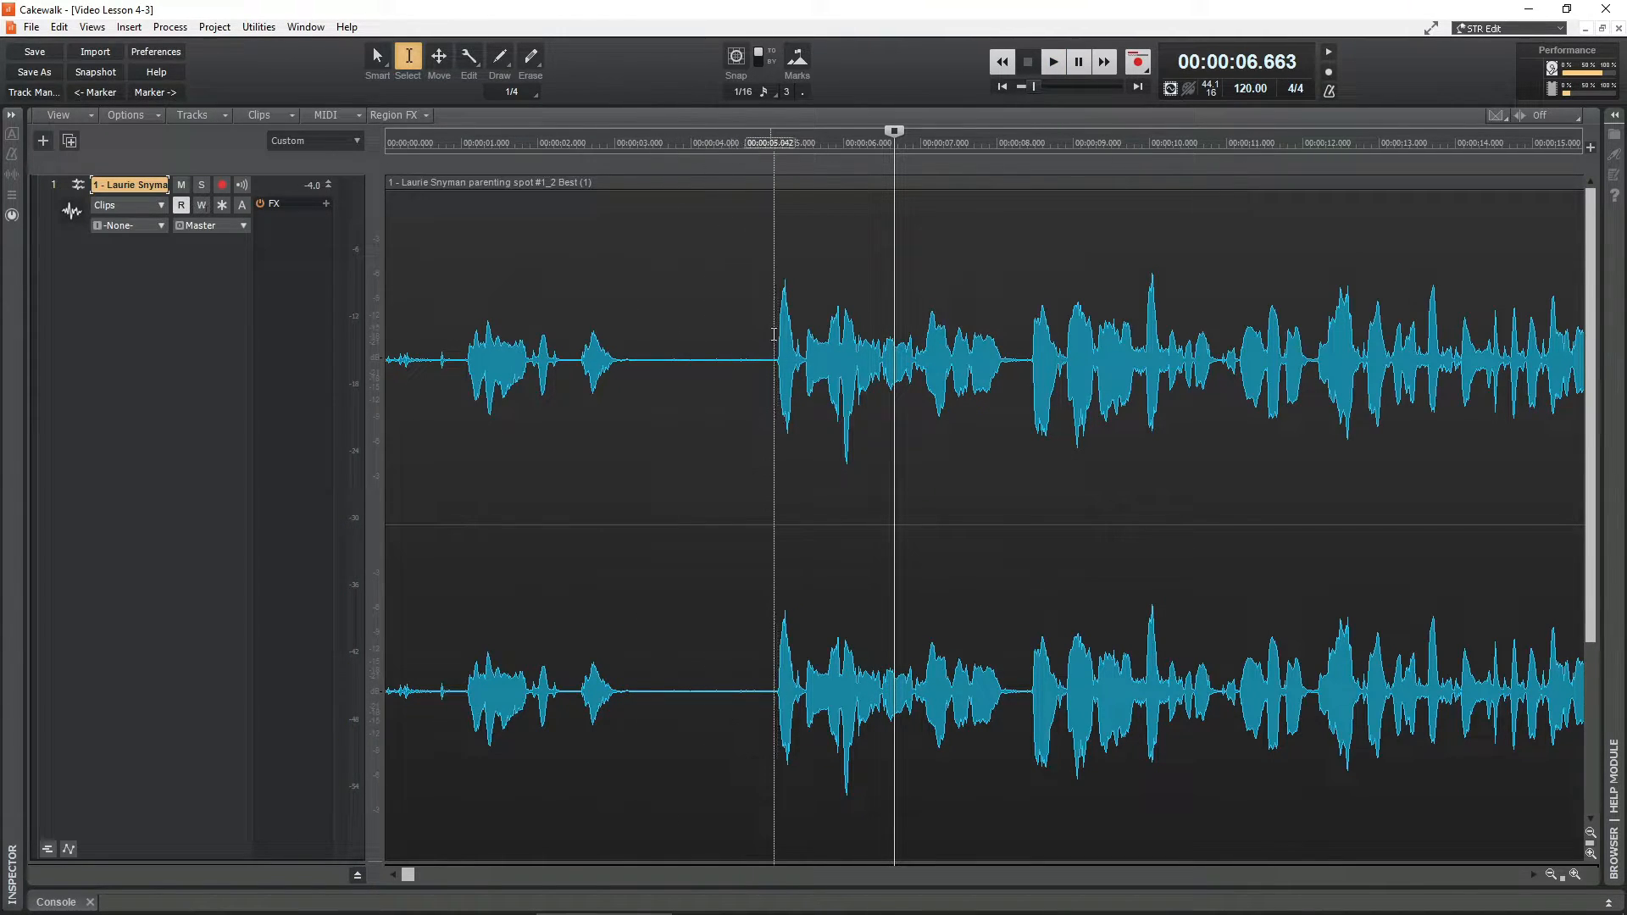
- Place the playhead at several points around the silent gap before the second phrase, ending at about 7.26 seconds
left_click(771, 147)
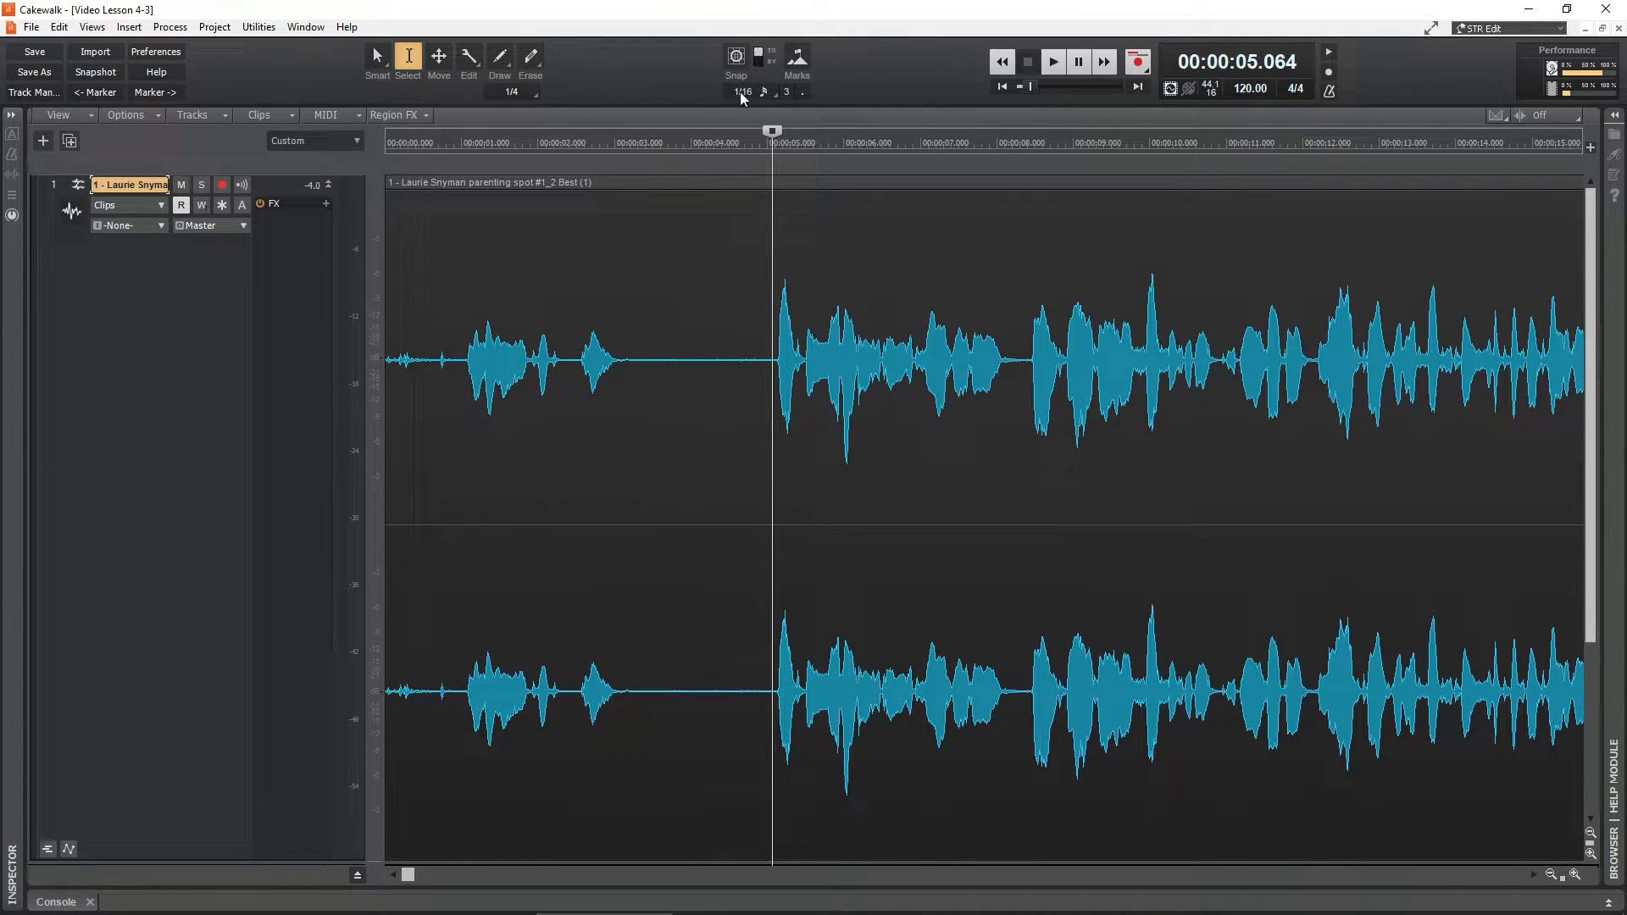
left_click(730, 143)
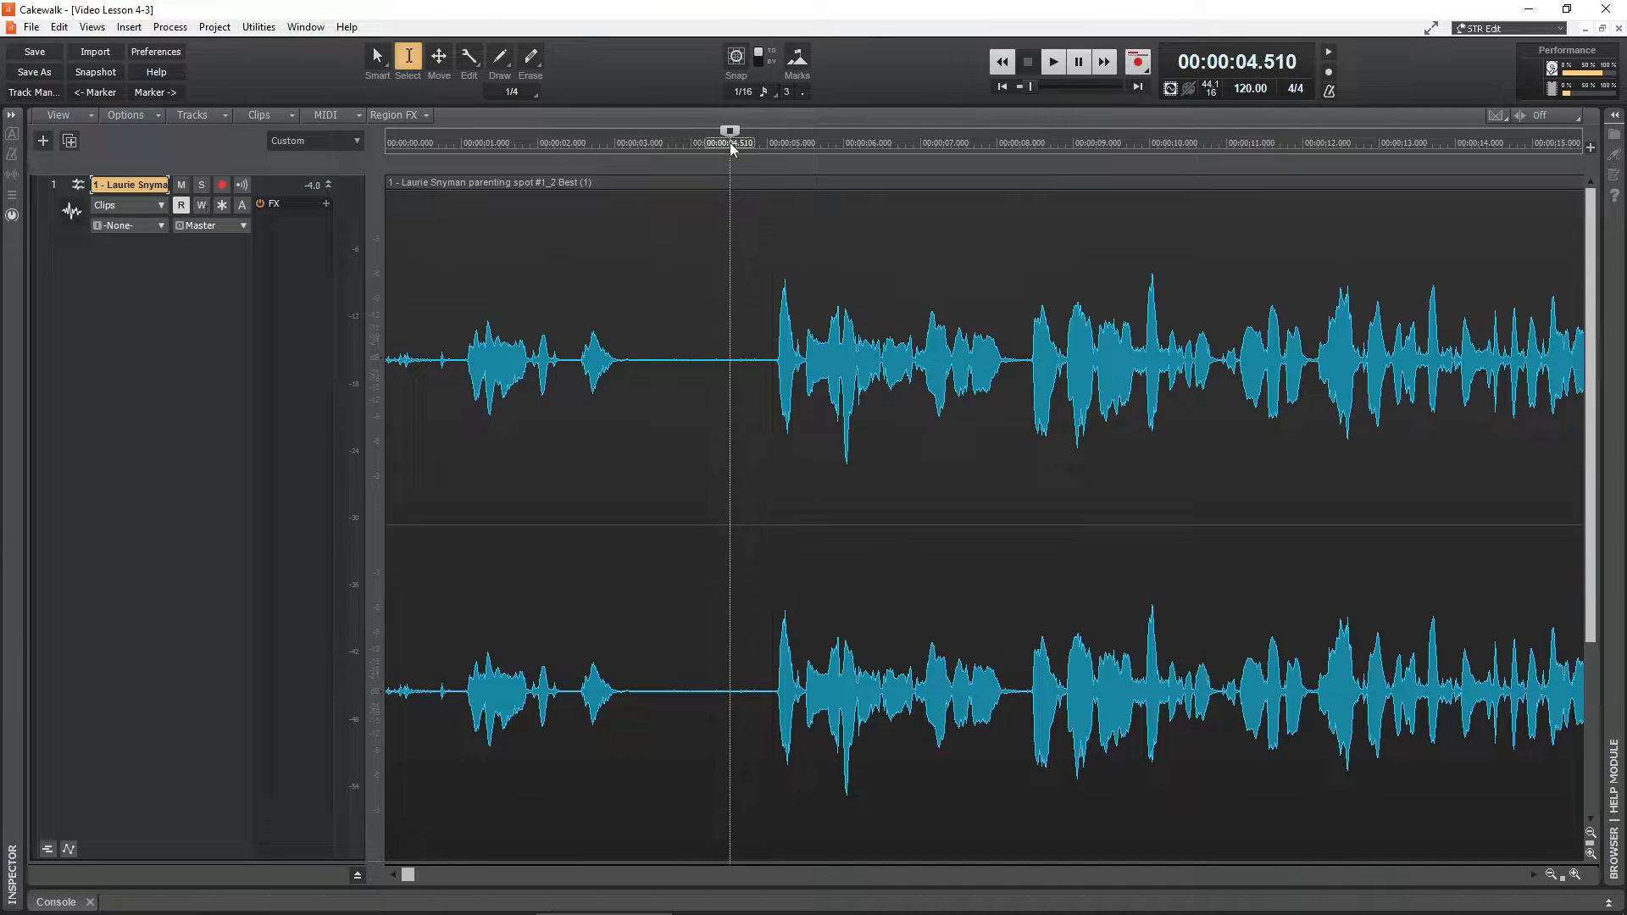
left_click(744, 388)
scroll(788, 808, "down", 1)
left_click(748, 827)
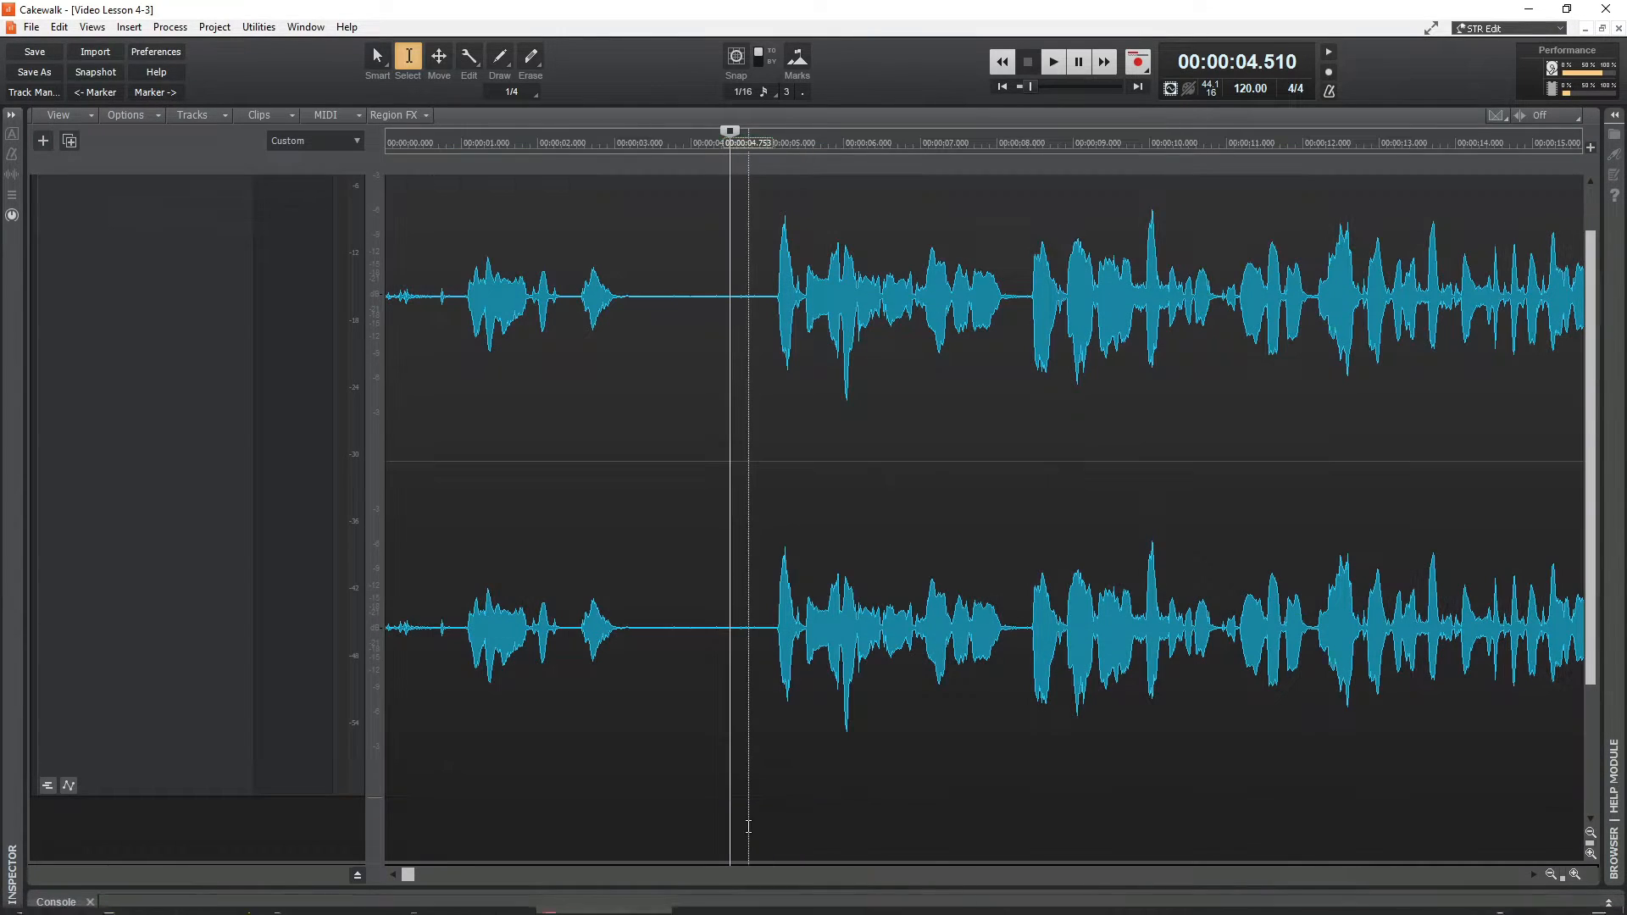
scroll(748, 827, "up", 1)
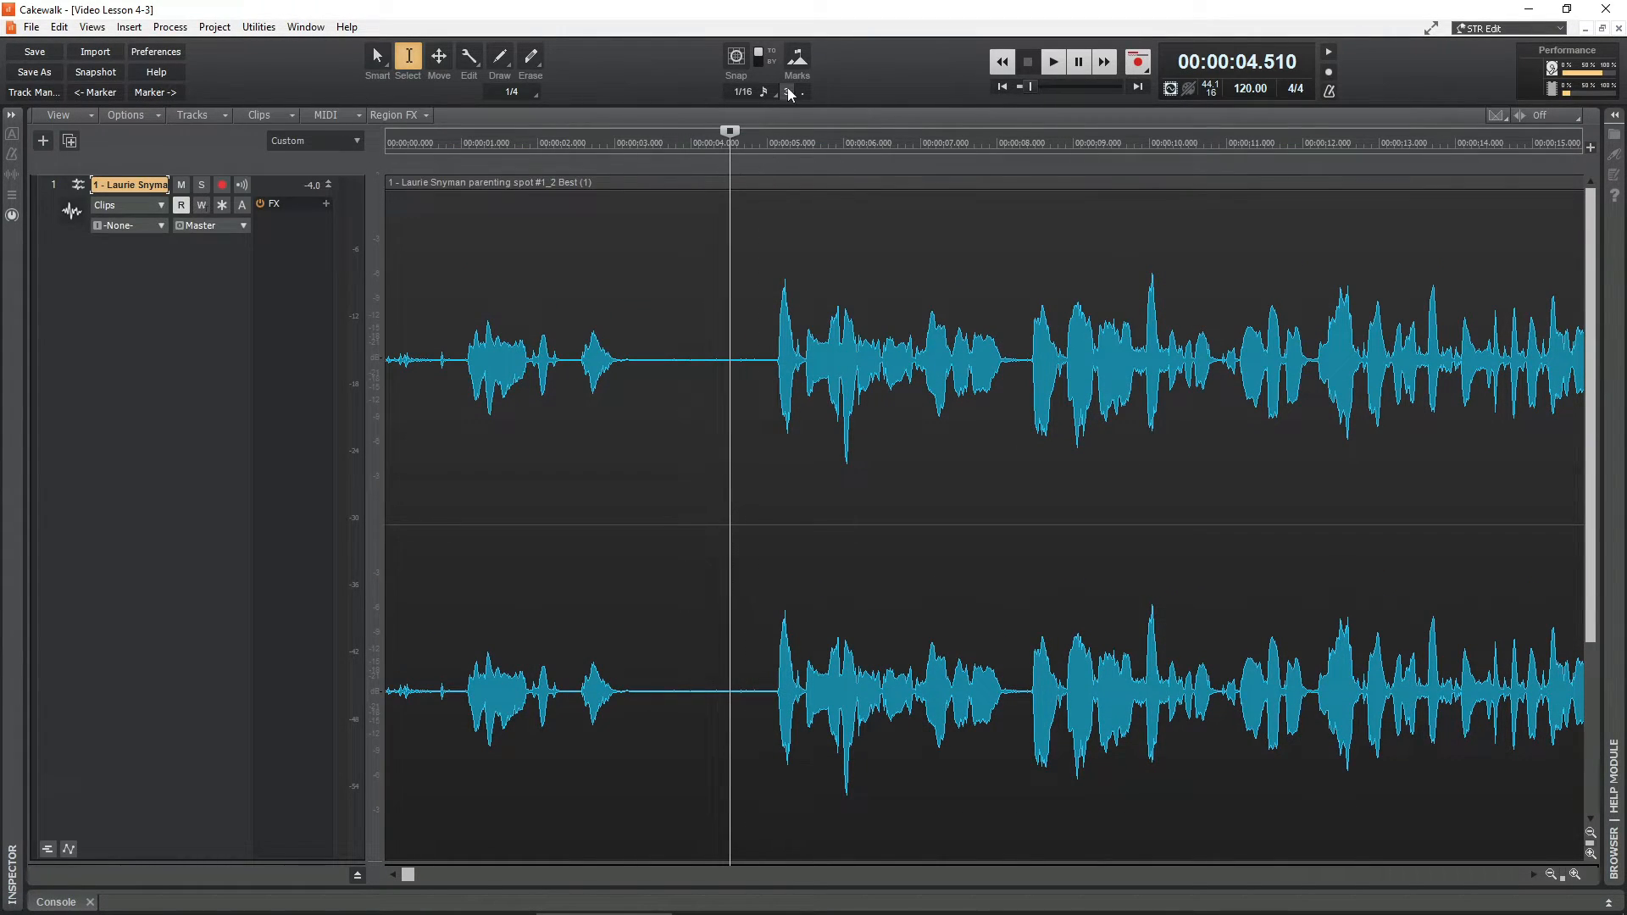
left_click(939, 141)
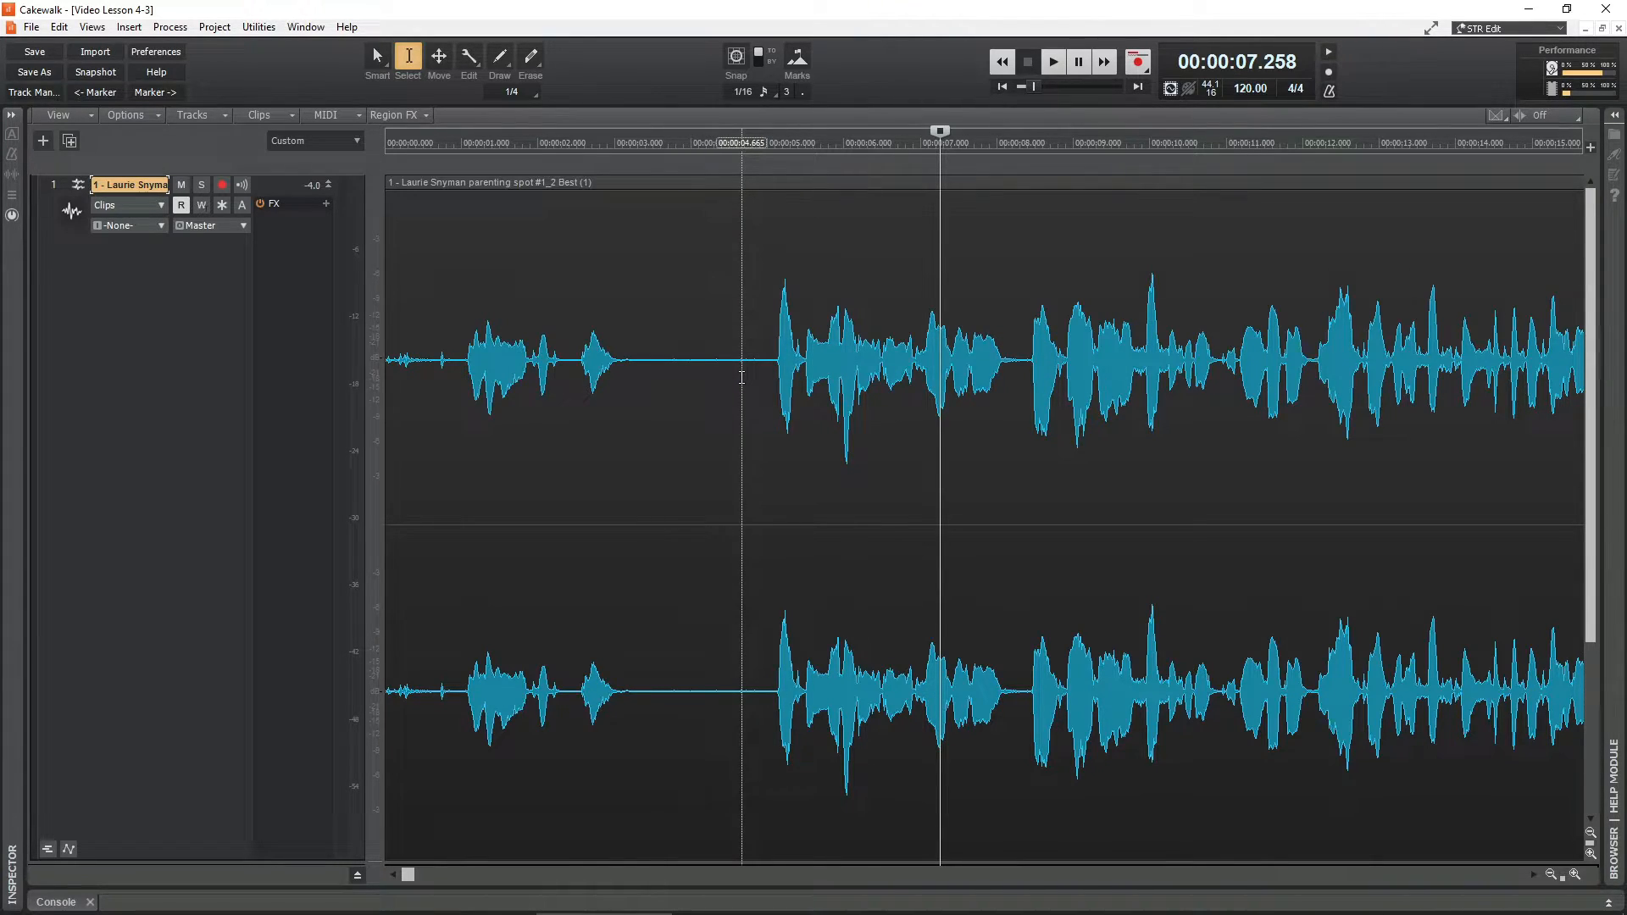
- Select the unwanted opening of the clip from the project start to about 4.665 seconds and delete it
left_click_drag(742, 377, 377, 414)
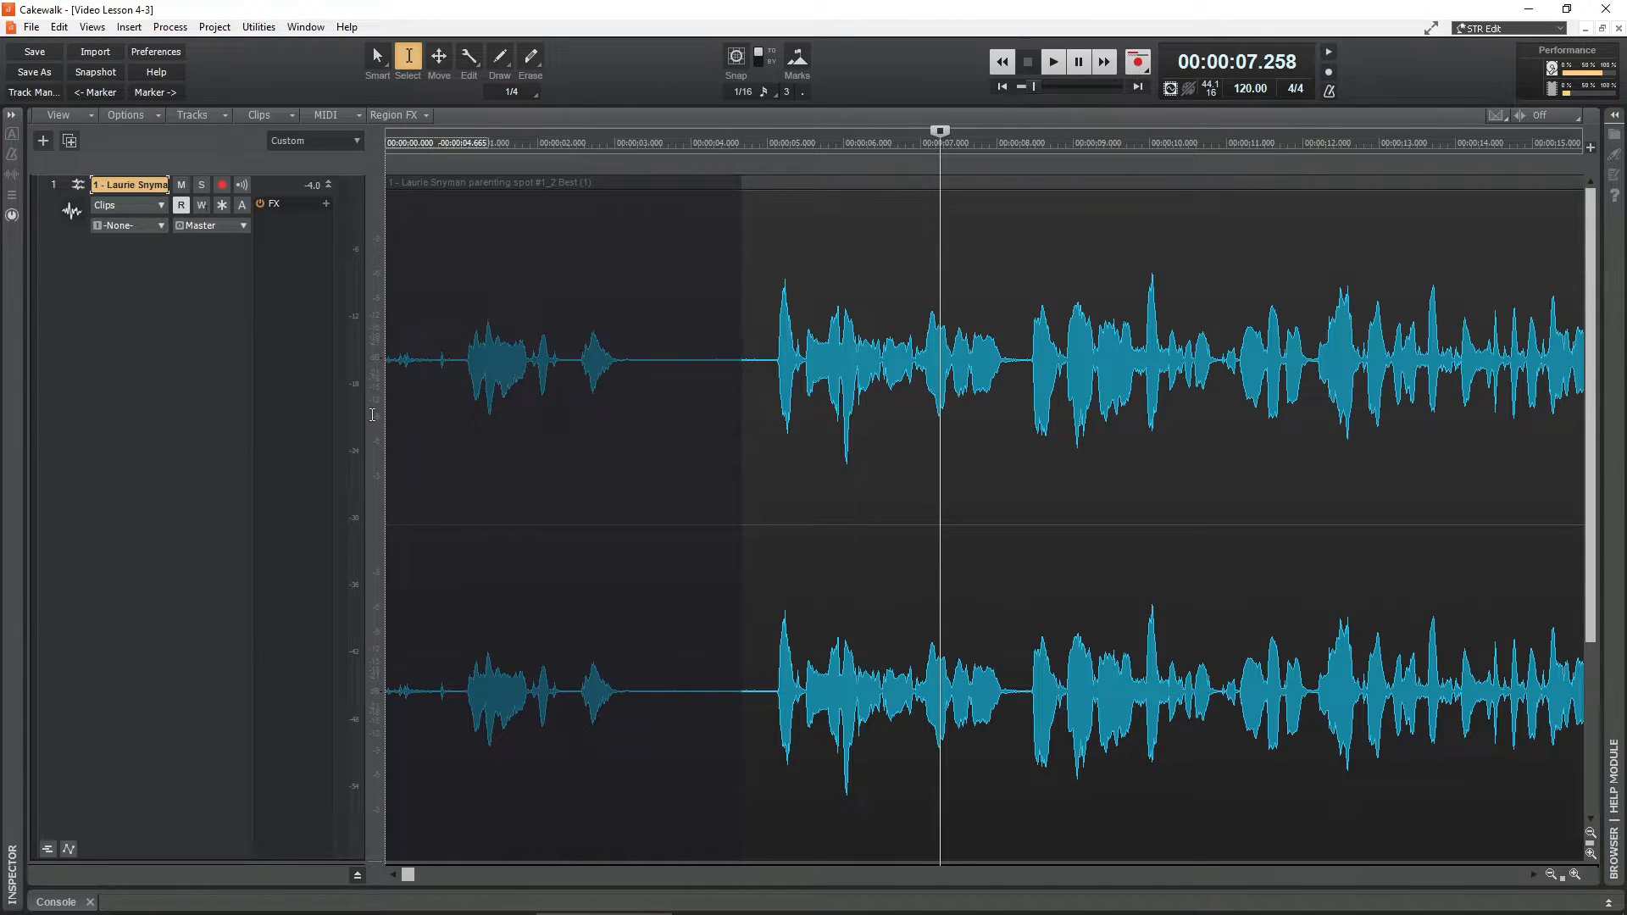
left_click(372, 415)
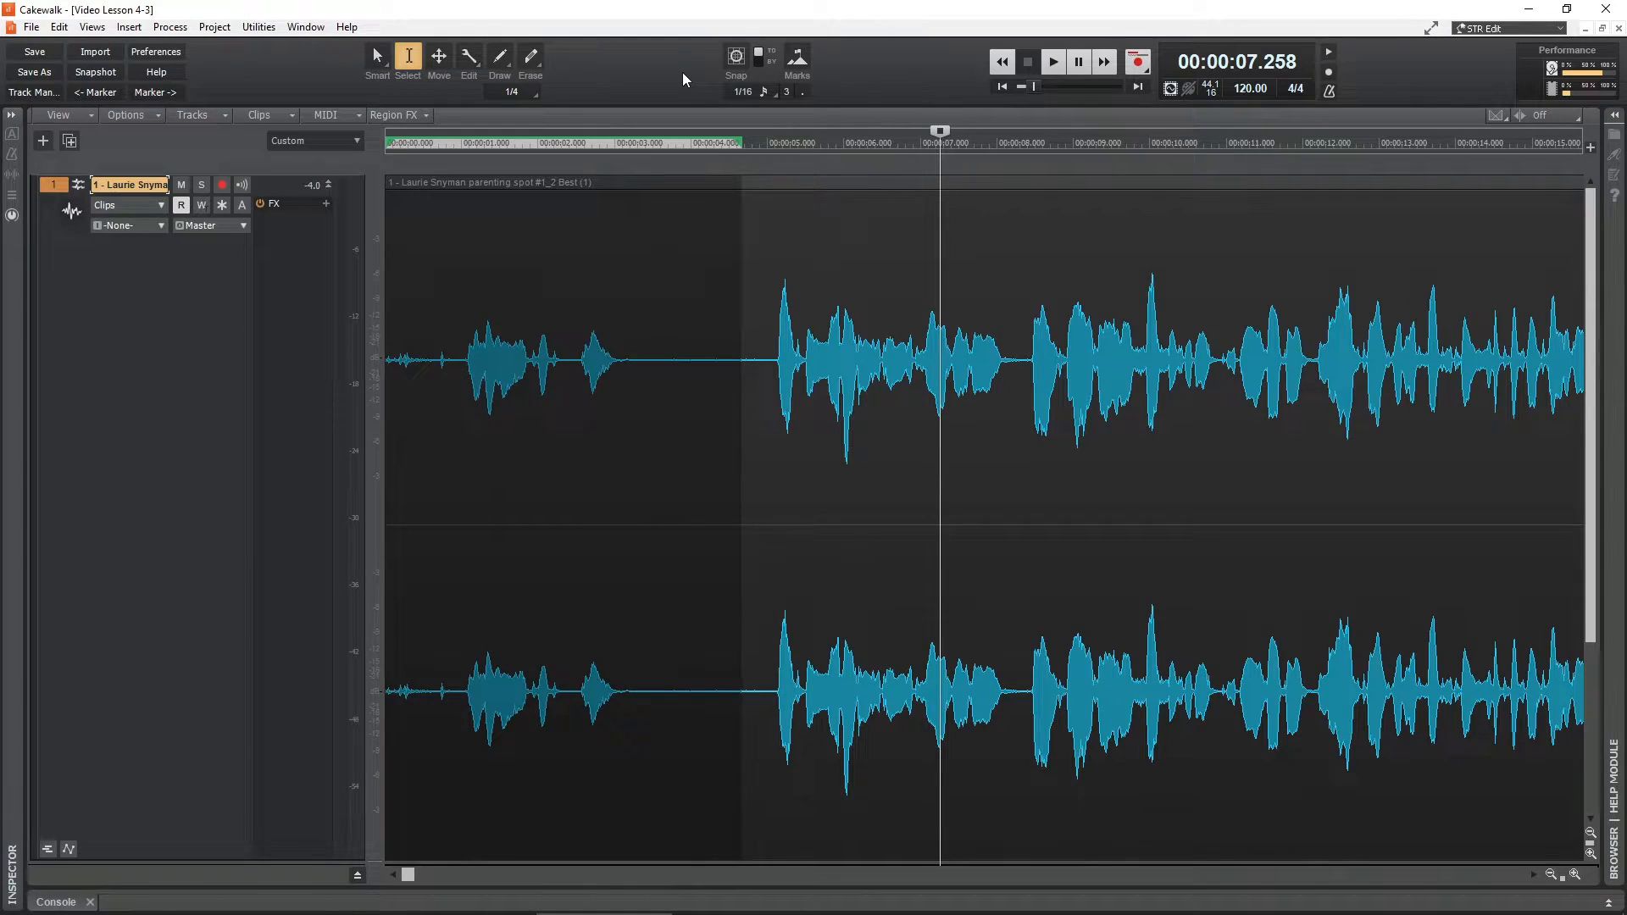
key("Delete")
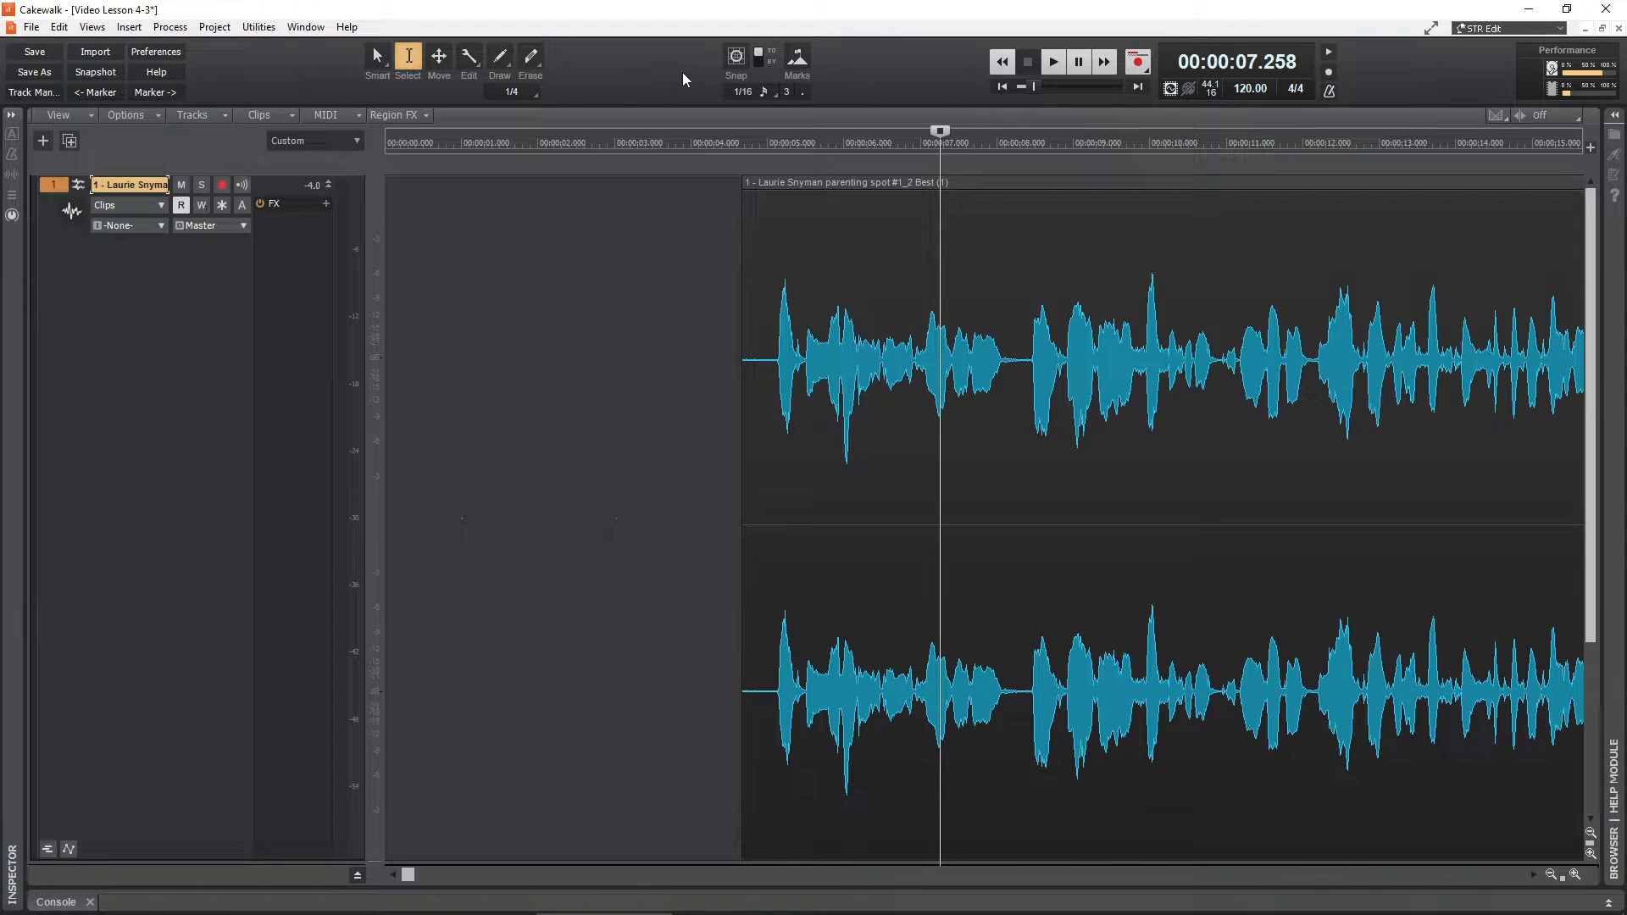
- Play the trimmed track from the project start to about 8.26 seconds to check the deletion
left_click(1001, 88)
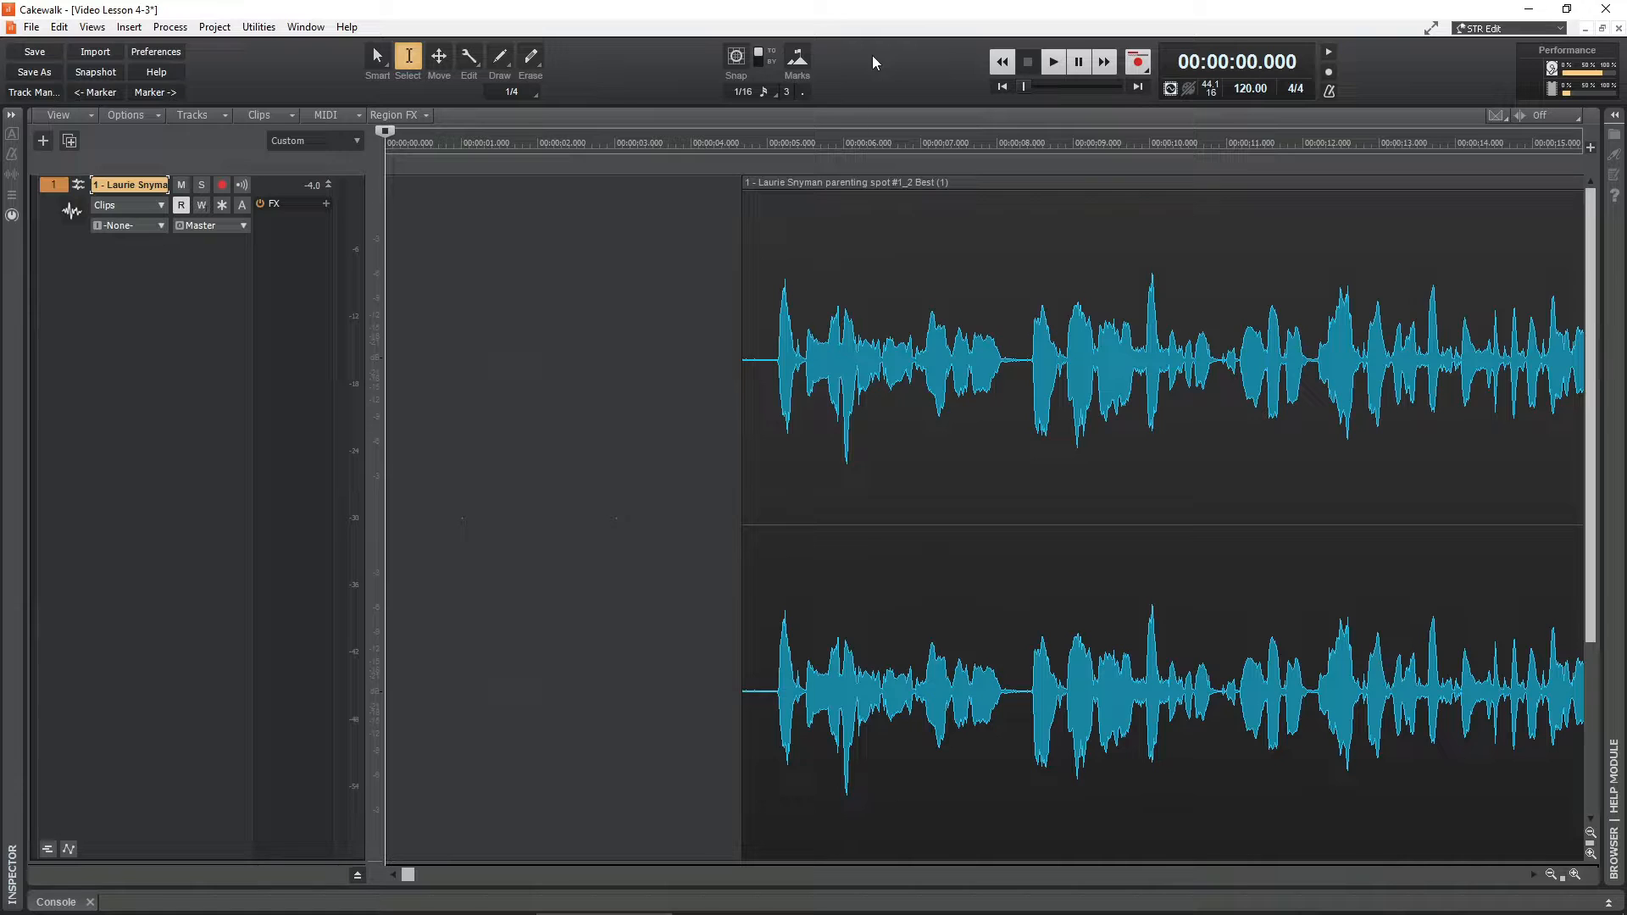
left_click(1053, 63)
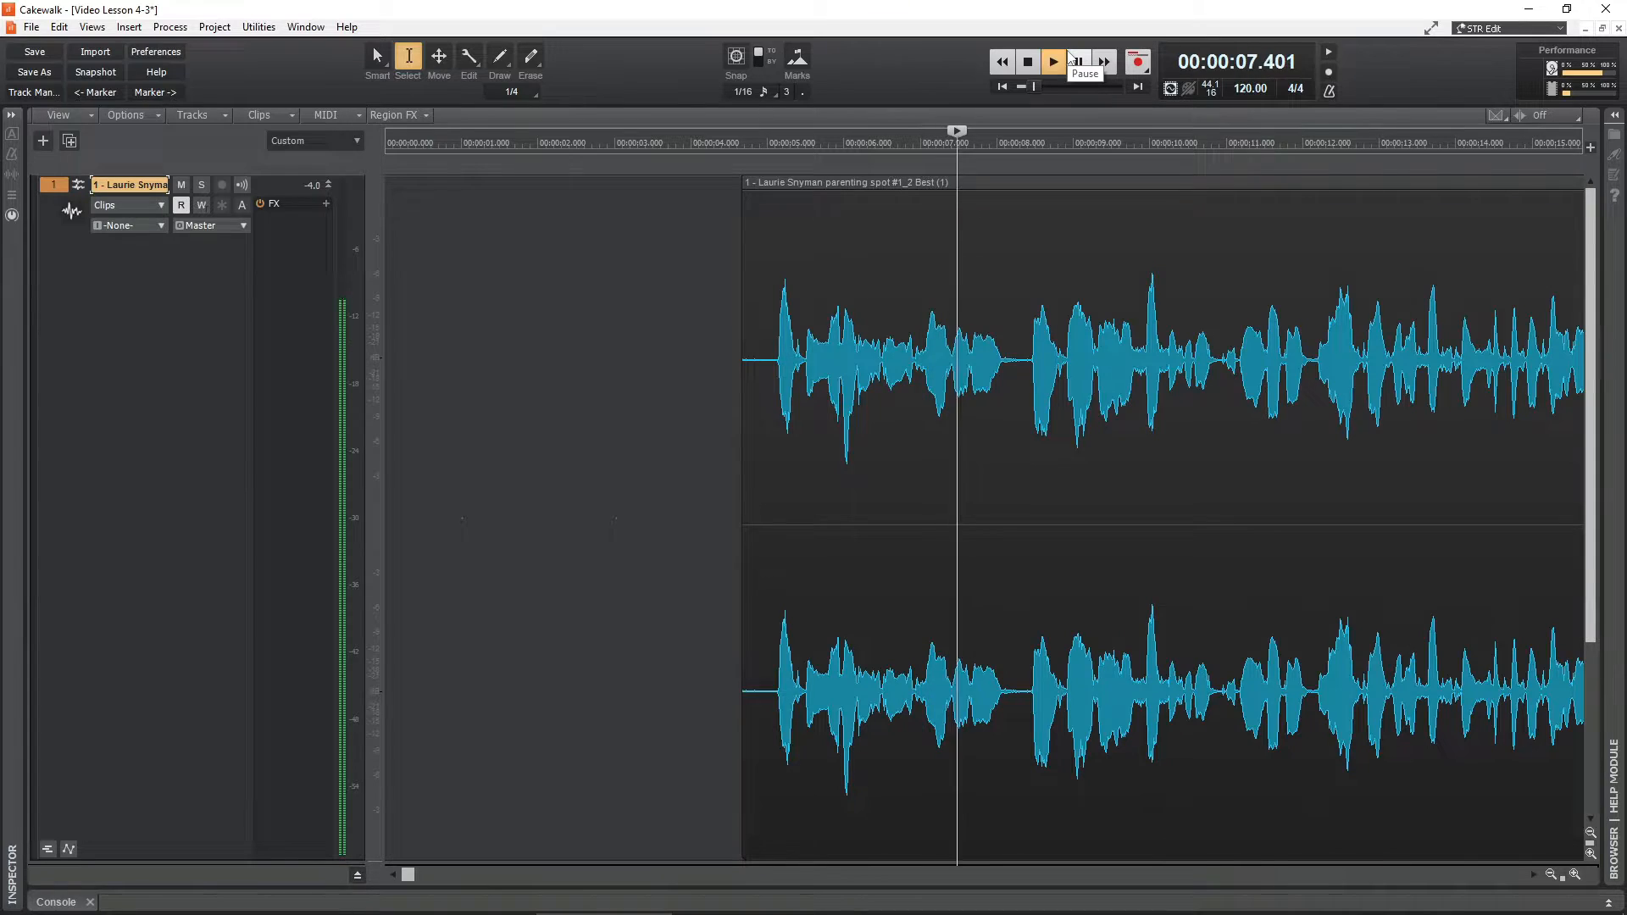
left_click(1071, 58)
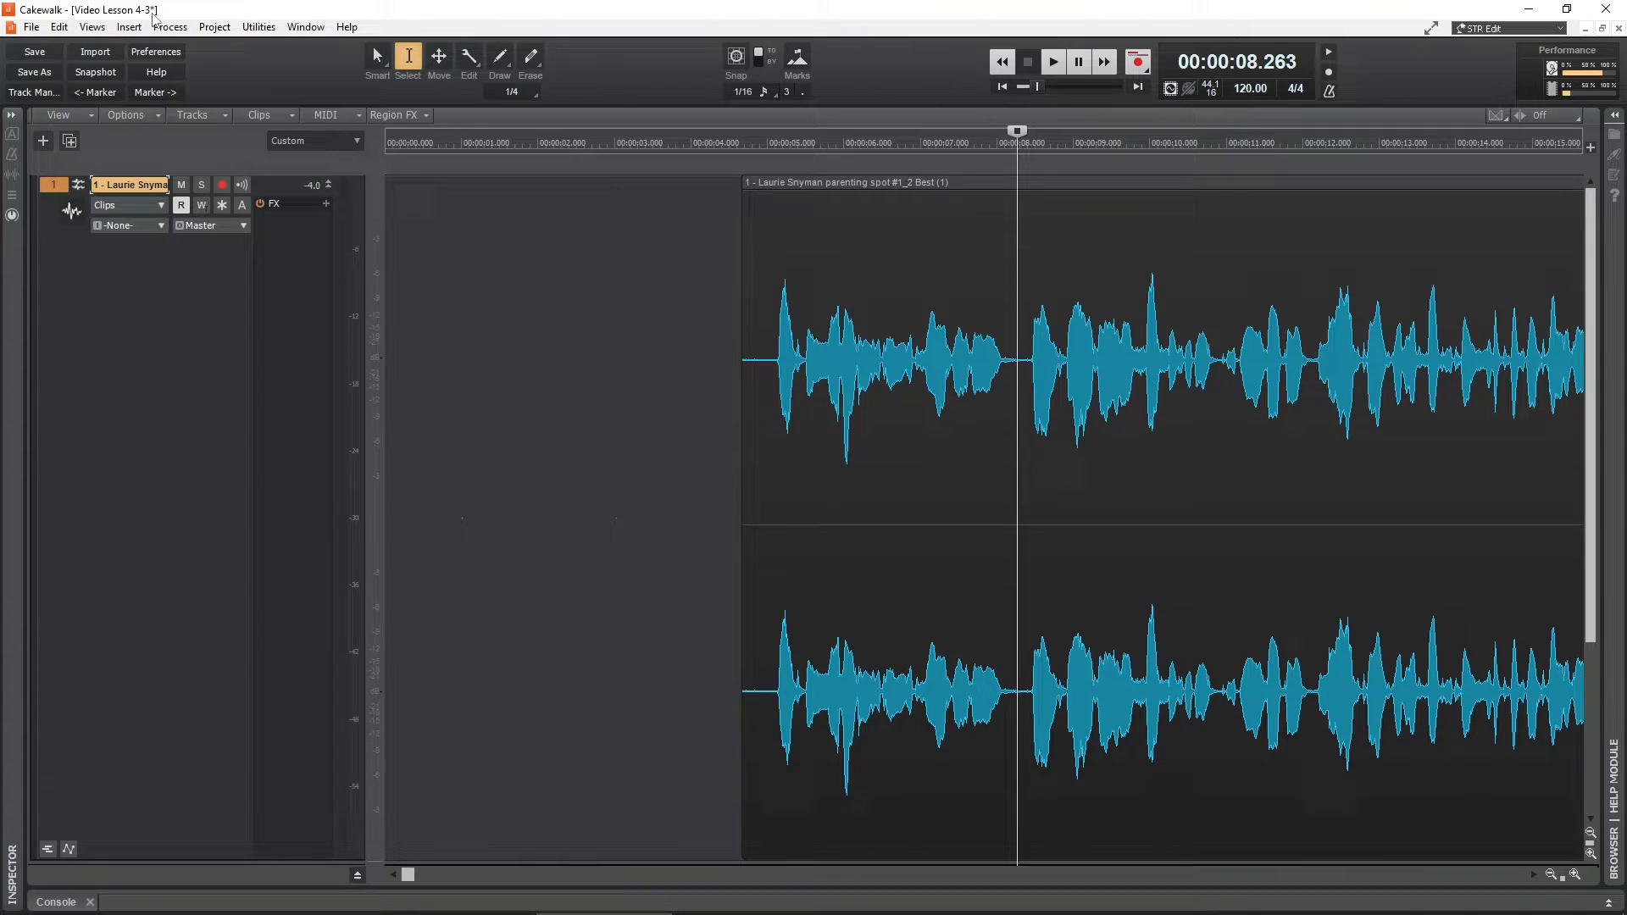
- Save the trimmed project as a new version named "Video Lesson 4-3 v2 edited" in the same project folder
left_click(38, 29)
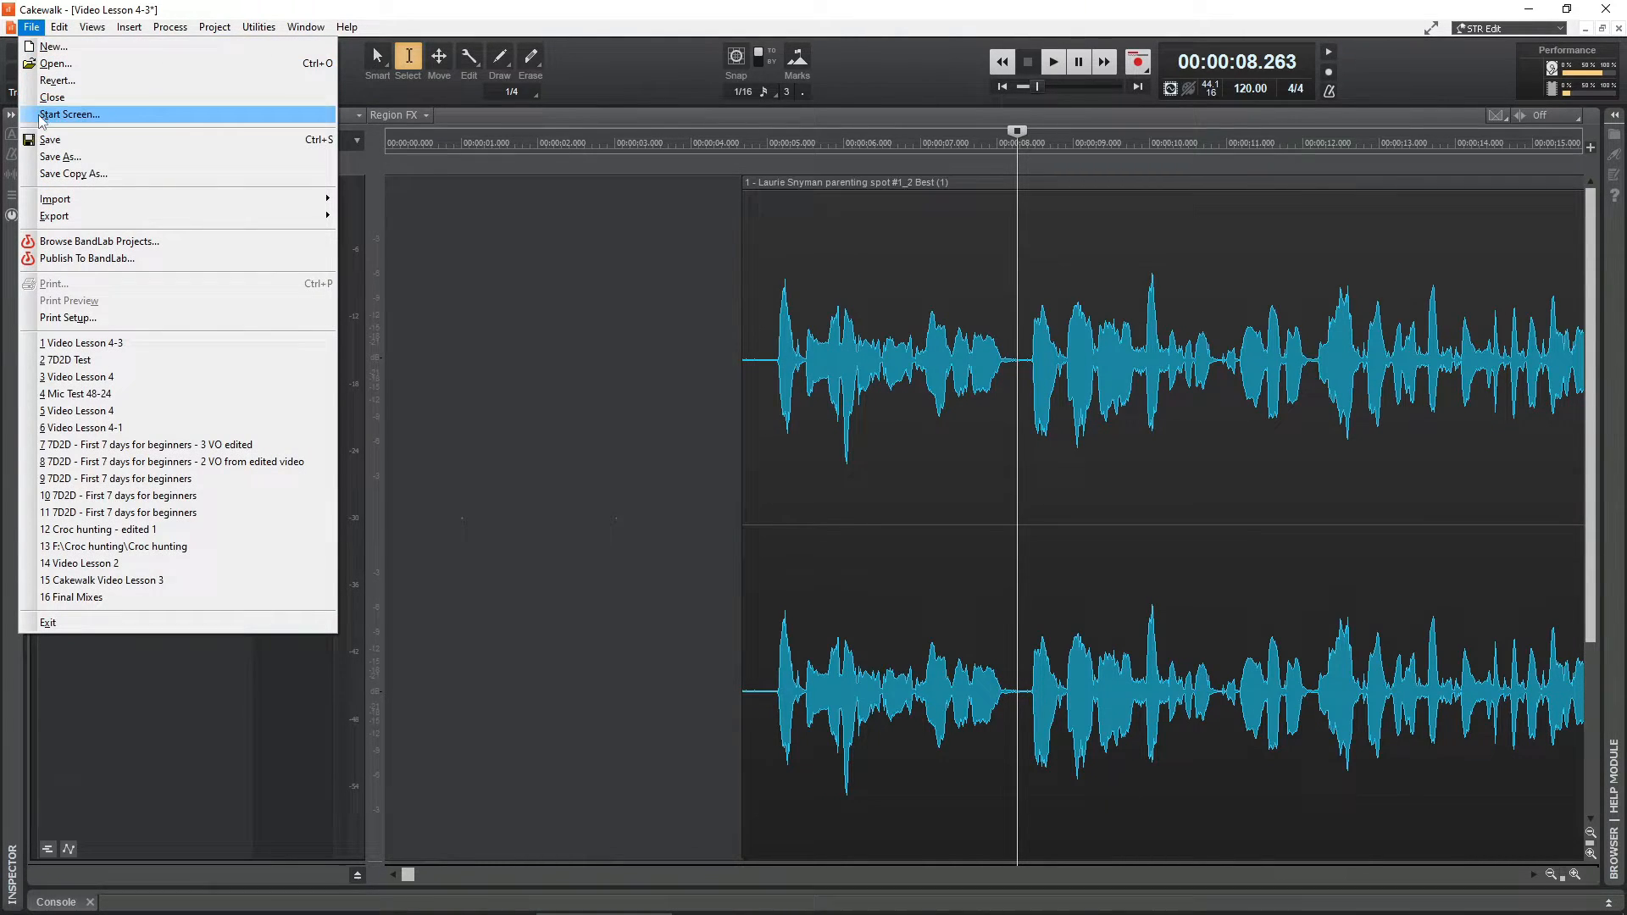
left_click(52, 158)
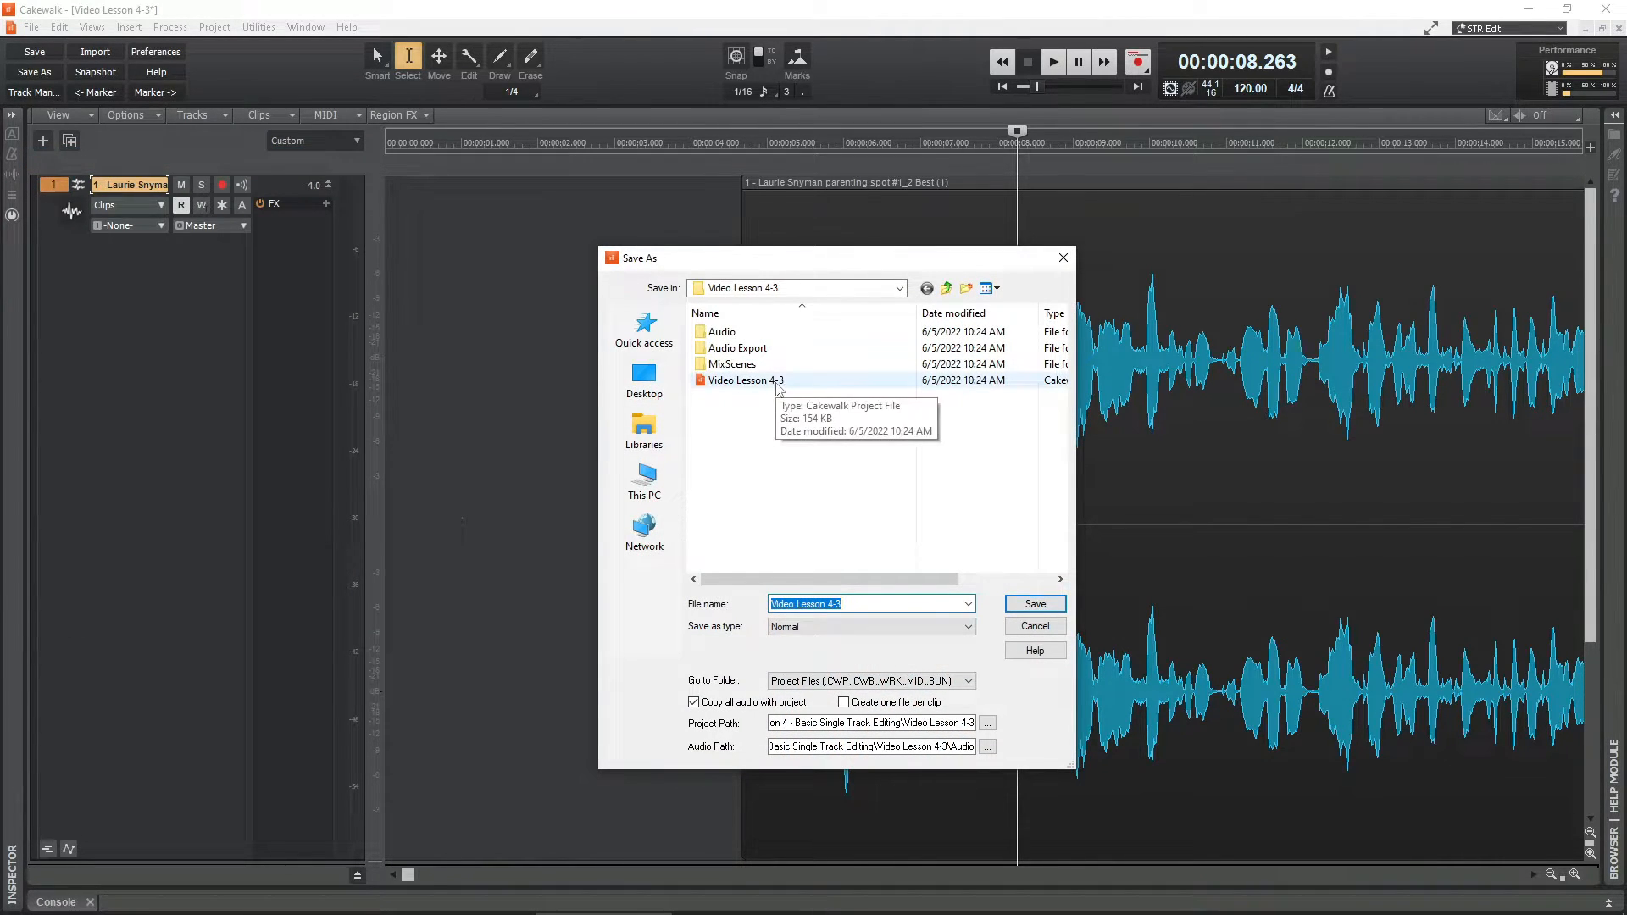
left_click(867, 605)
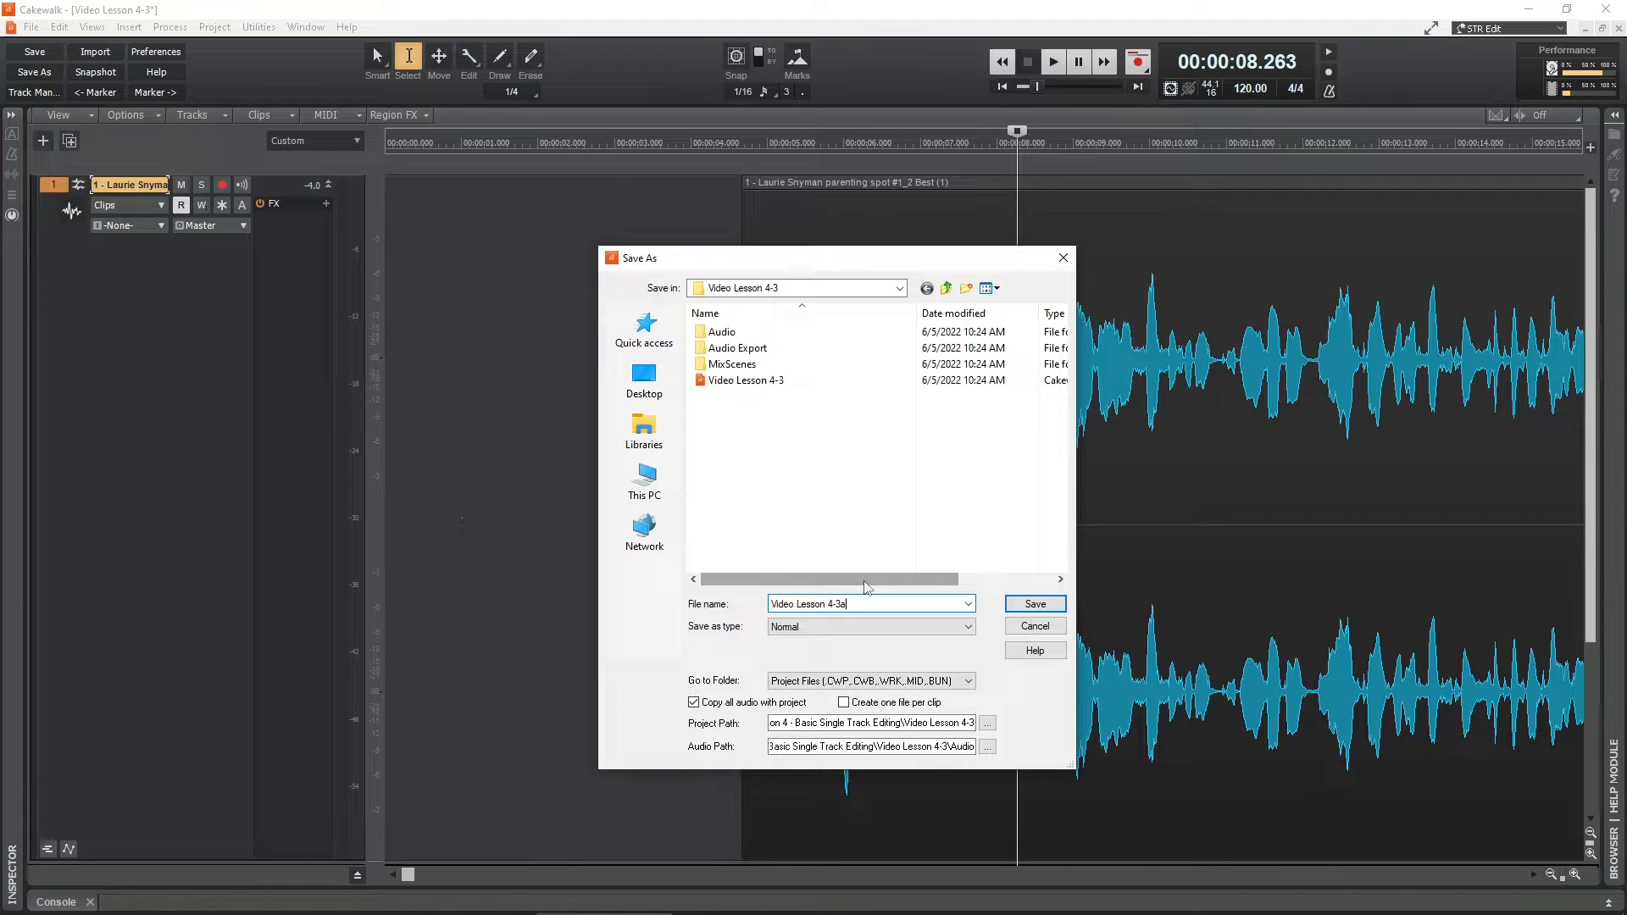
key("BackSpace")
type("v2 edited")
left_click(1036, 603)
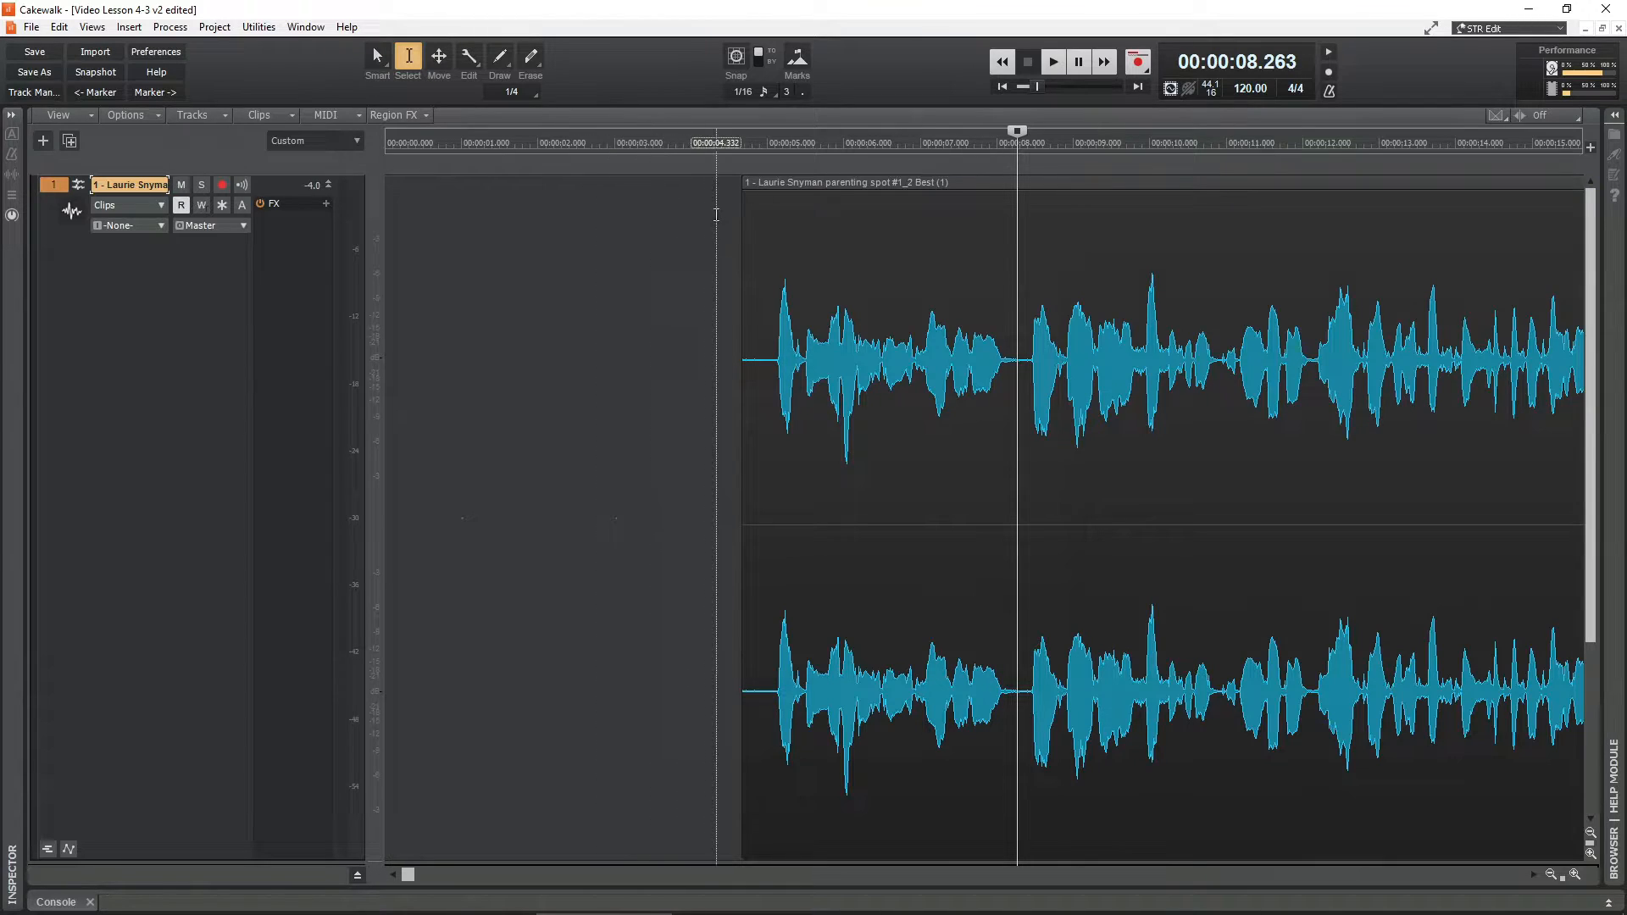
- Place the playhead at the clip's start, activate the Move tool, and set the playhead in the empty stretch at about 1.8 seconds
left_click(741, 144)
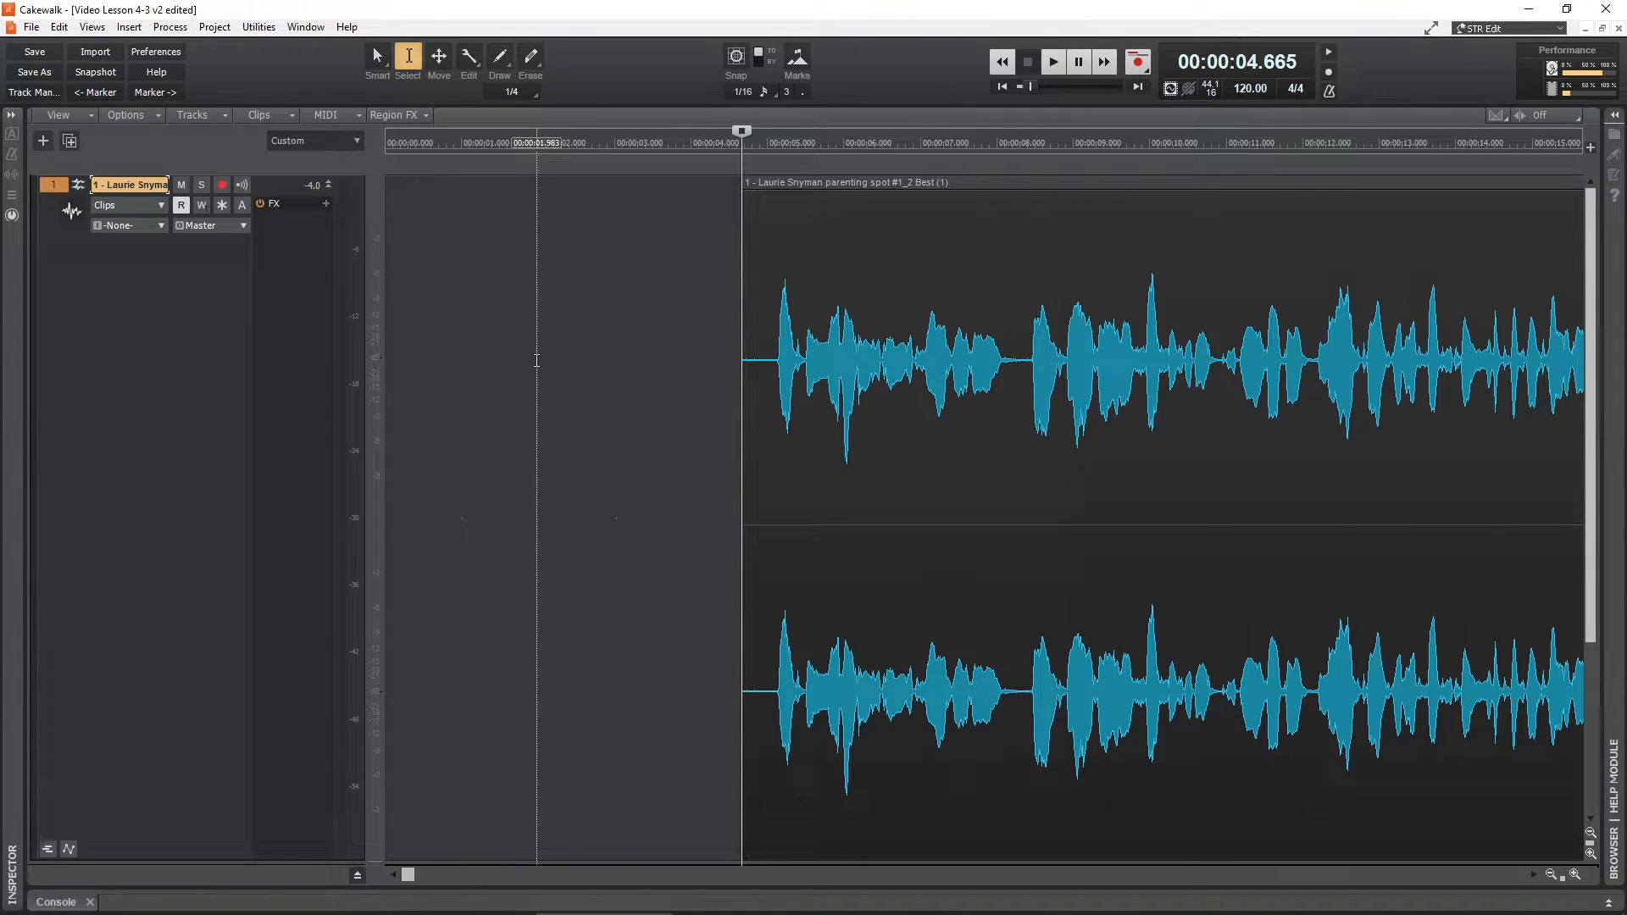
left_click(439, 59)
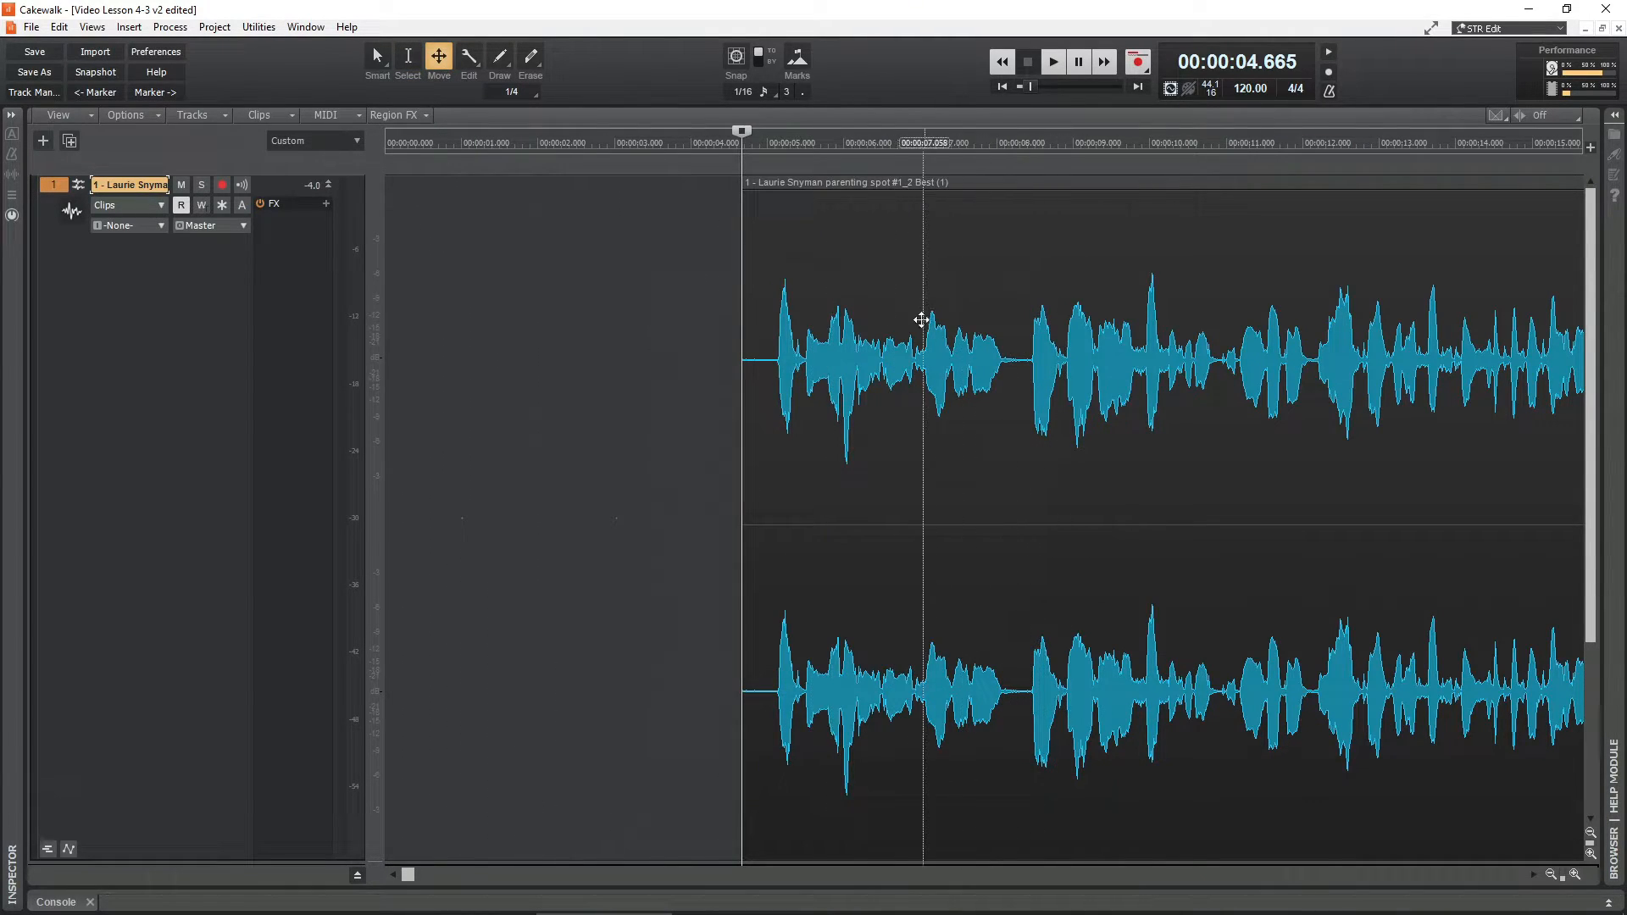
left_click(540, 363)
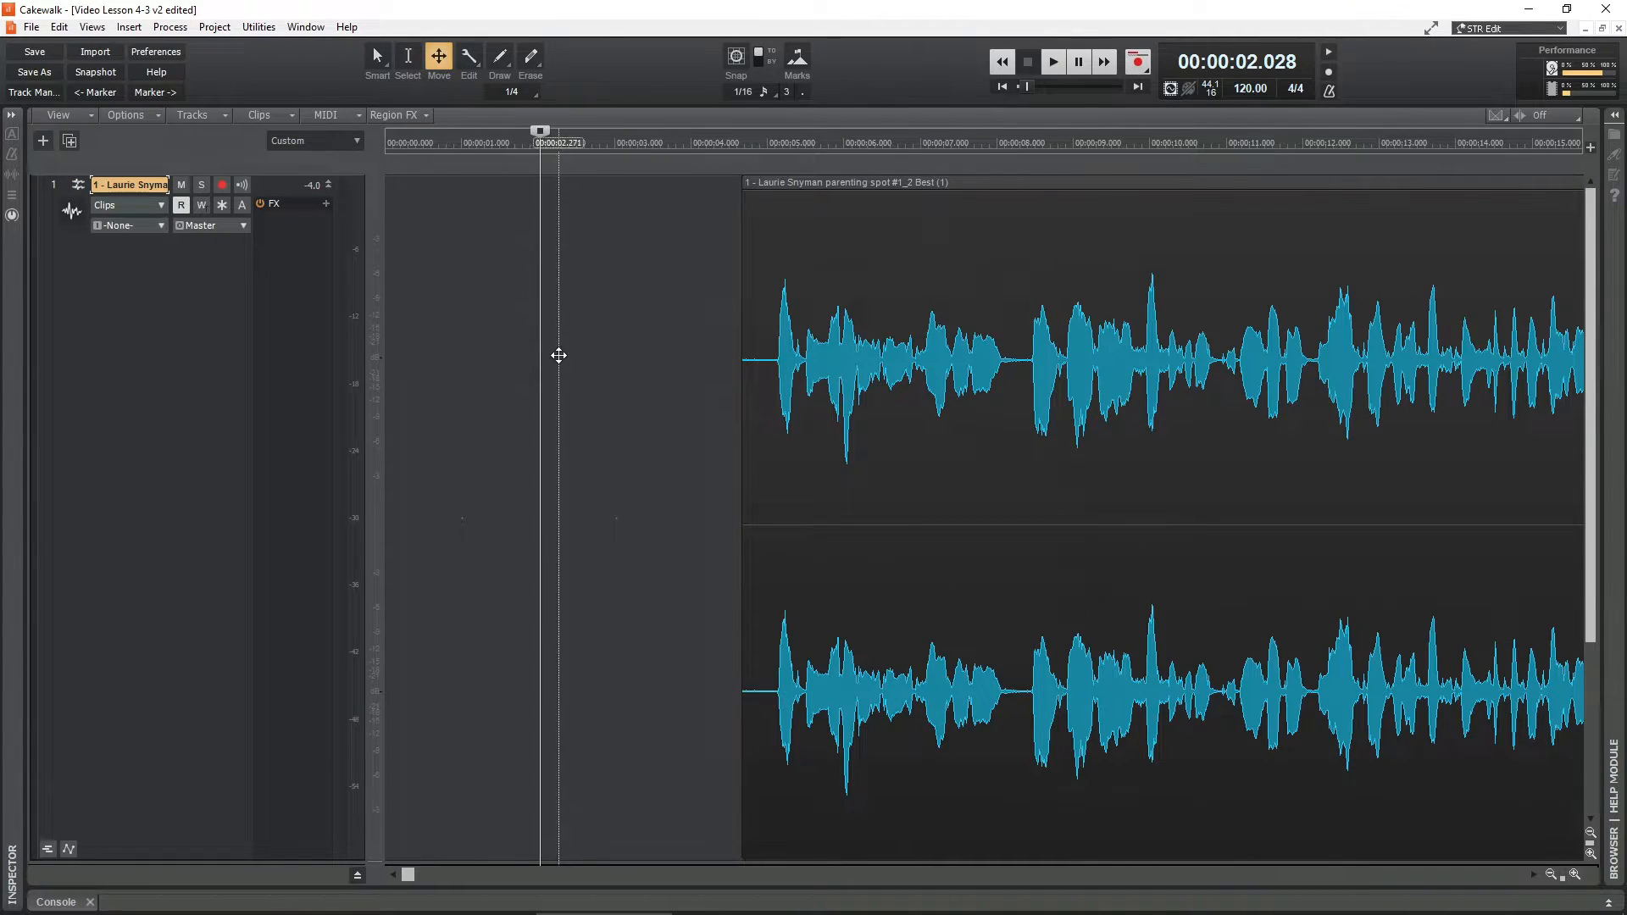
left_click(631, 267)
left_click(523, 271)
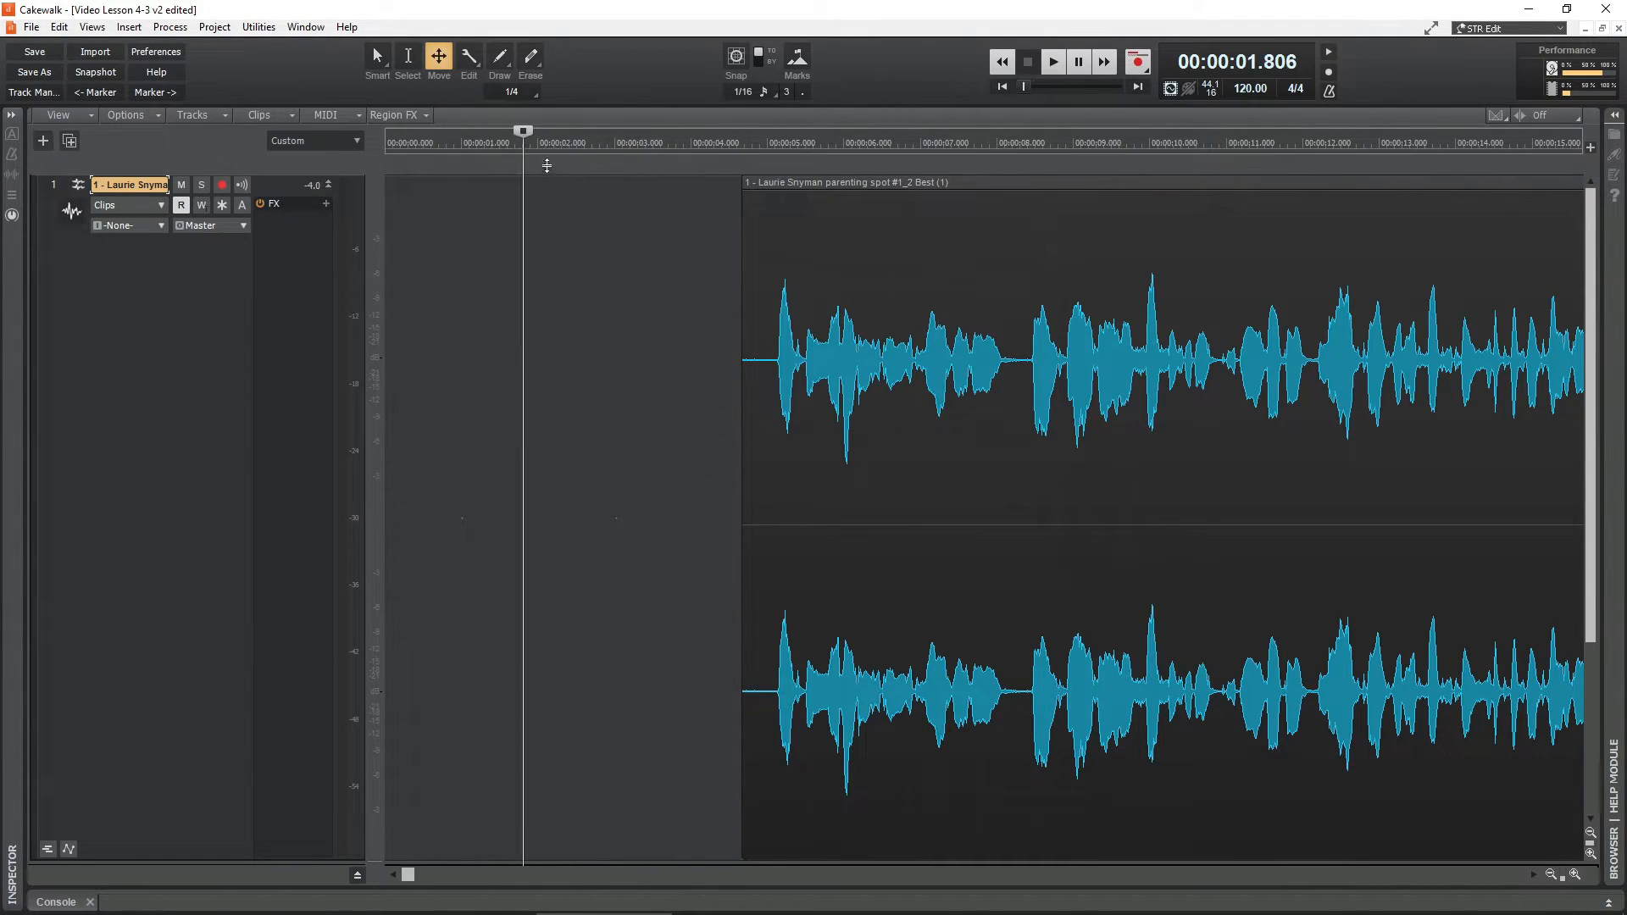
- Select the voice clip and move it so that it begins at the project start, 00:00:00.000
left_click(650, 288)
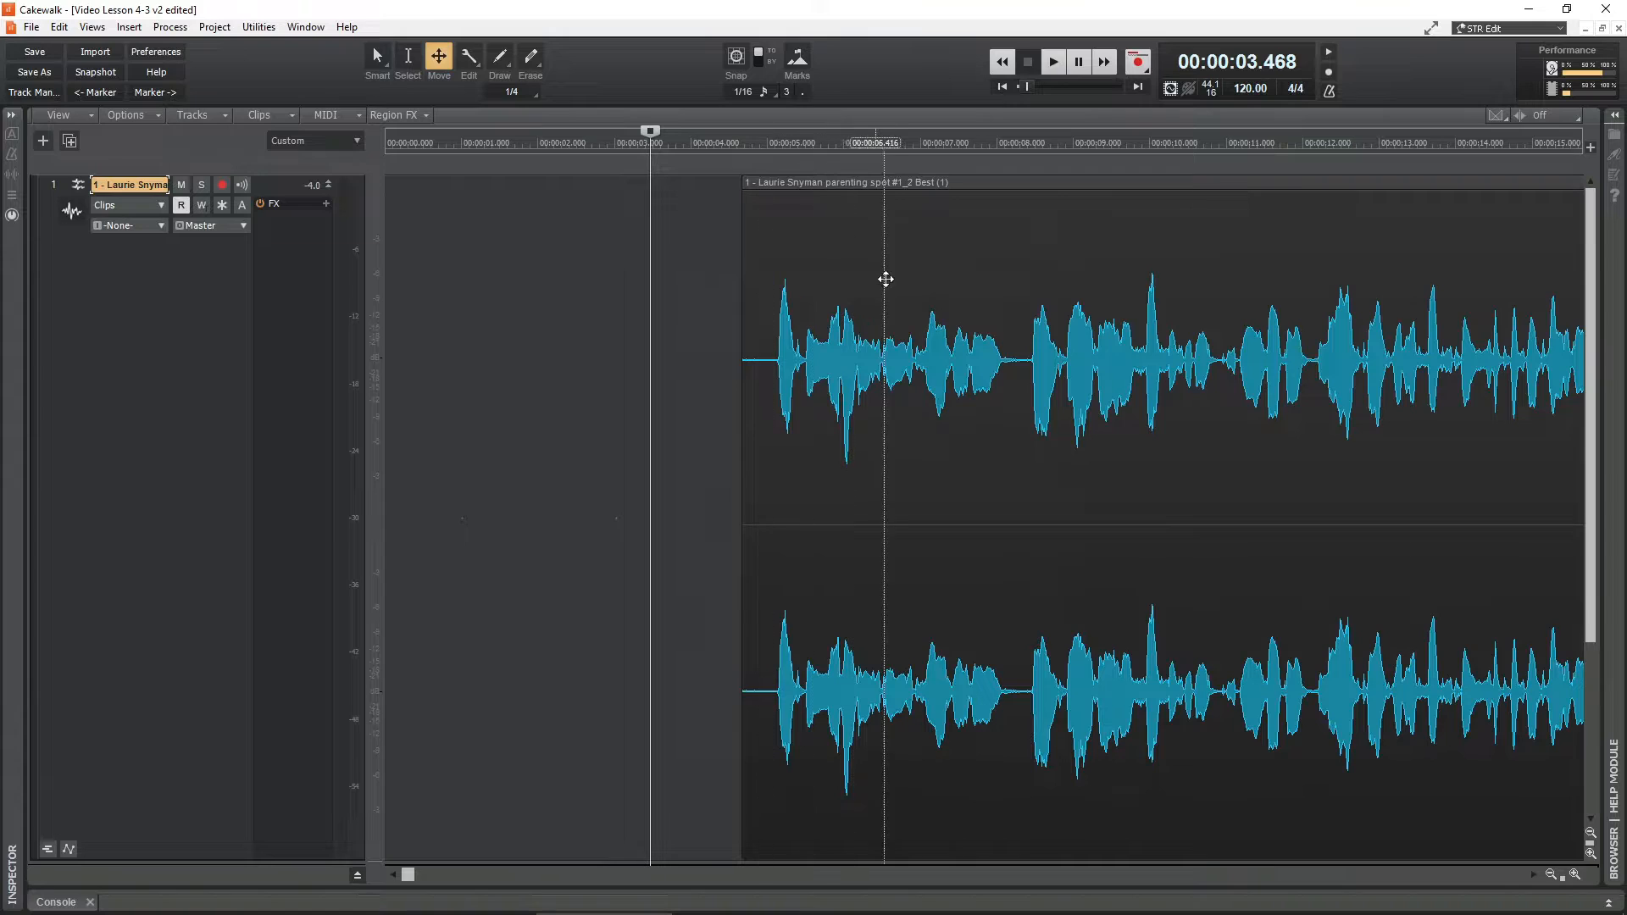
left_click(887, 269)
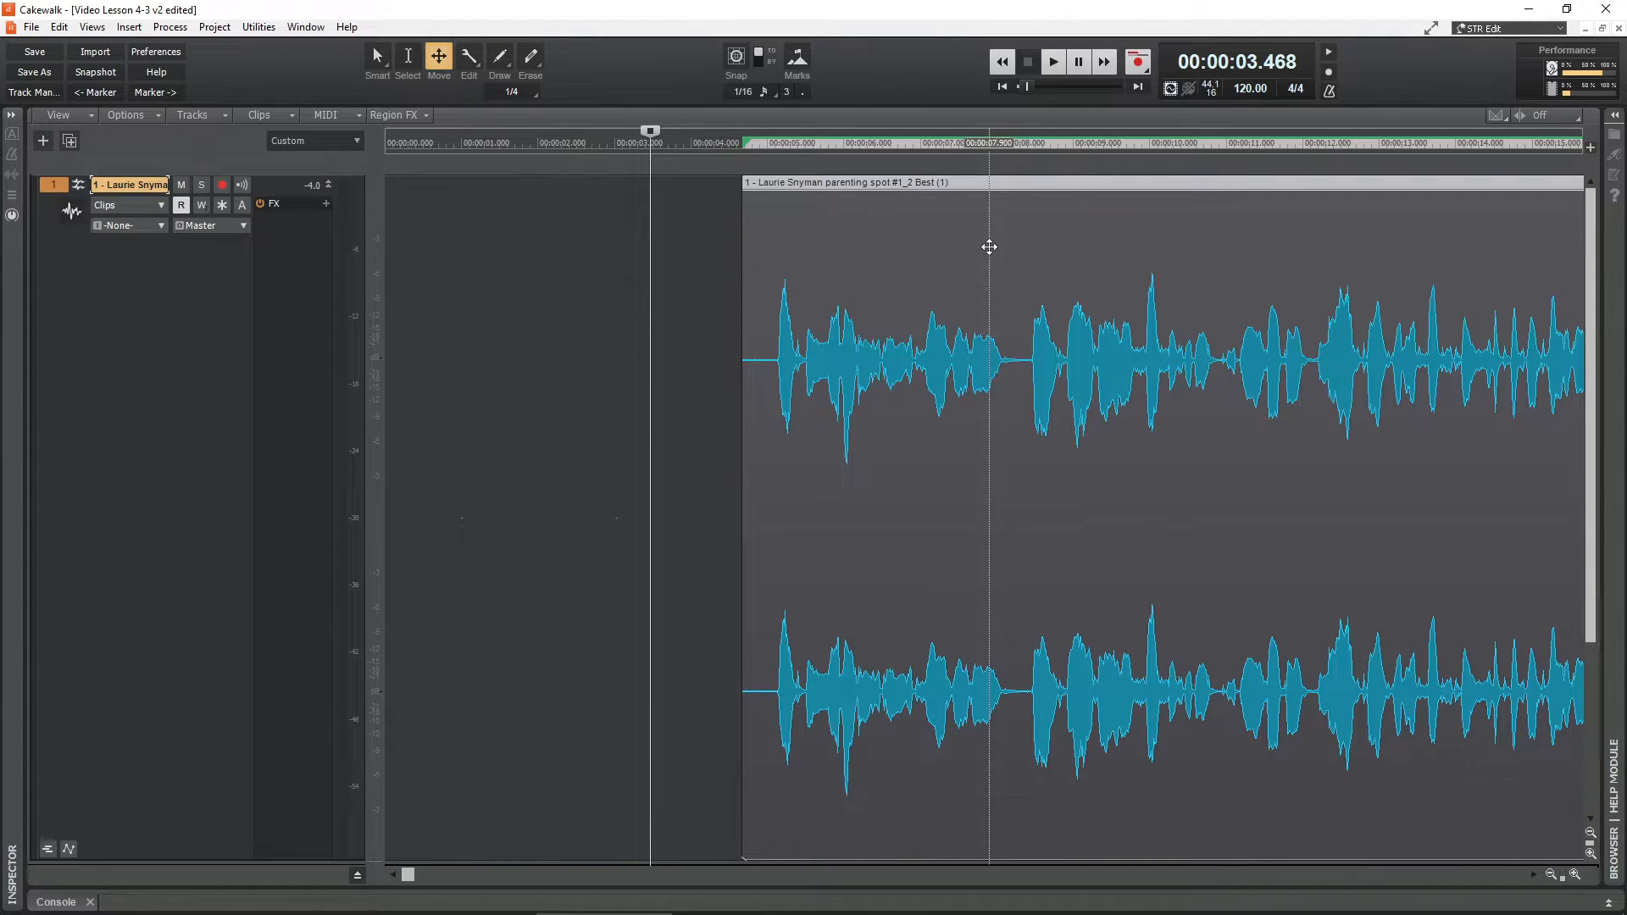
left_click_drag(989, 247, 595, 271)
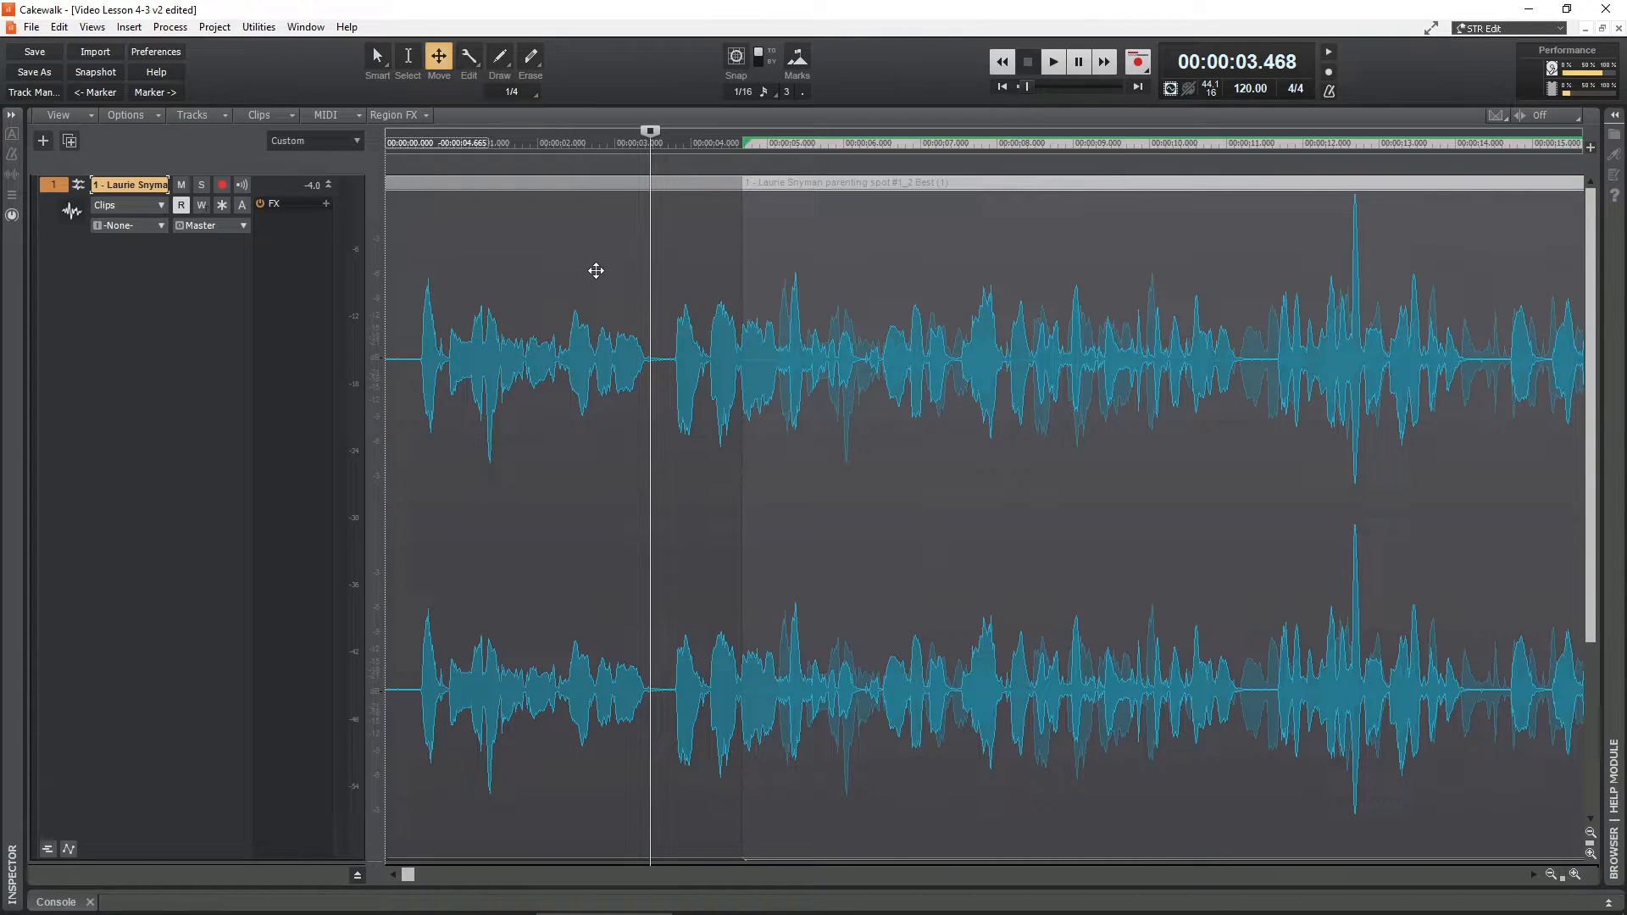
left_click_drag(596, 271, 595, 269)
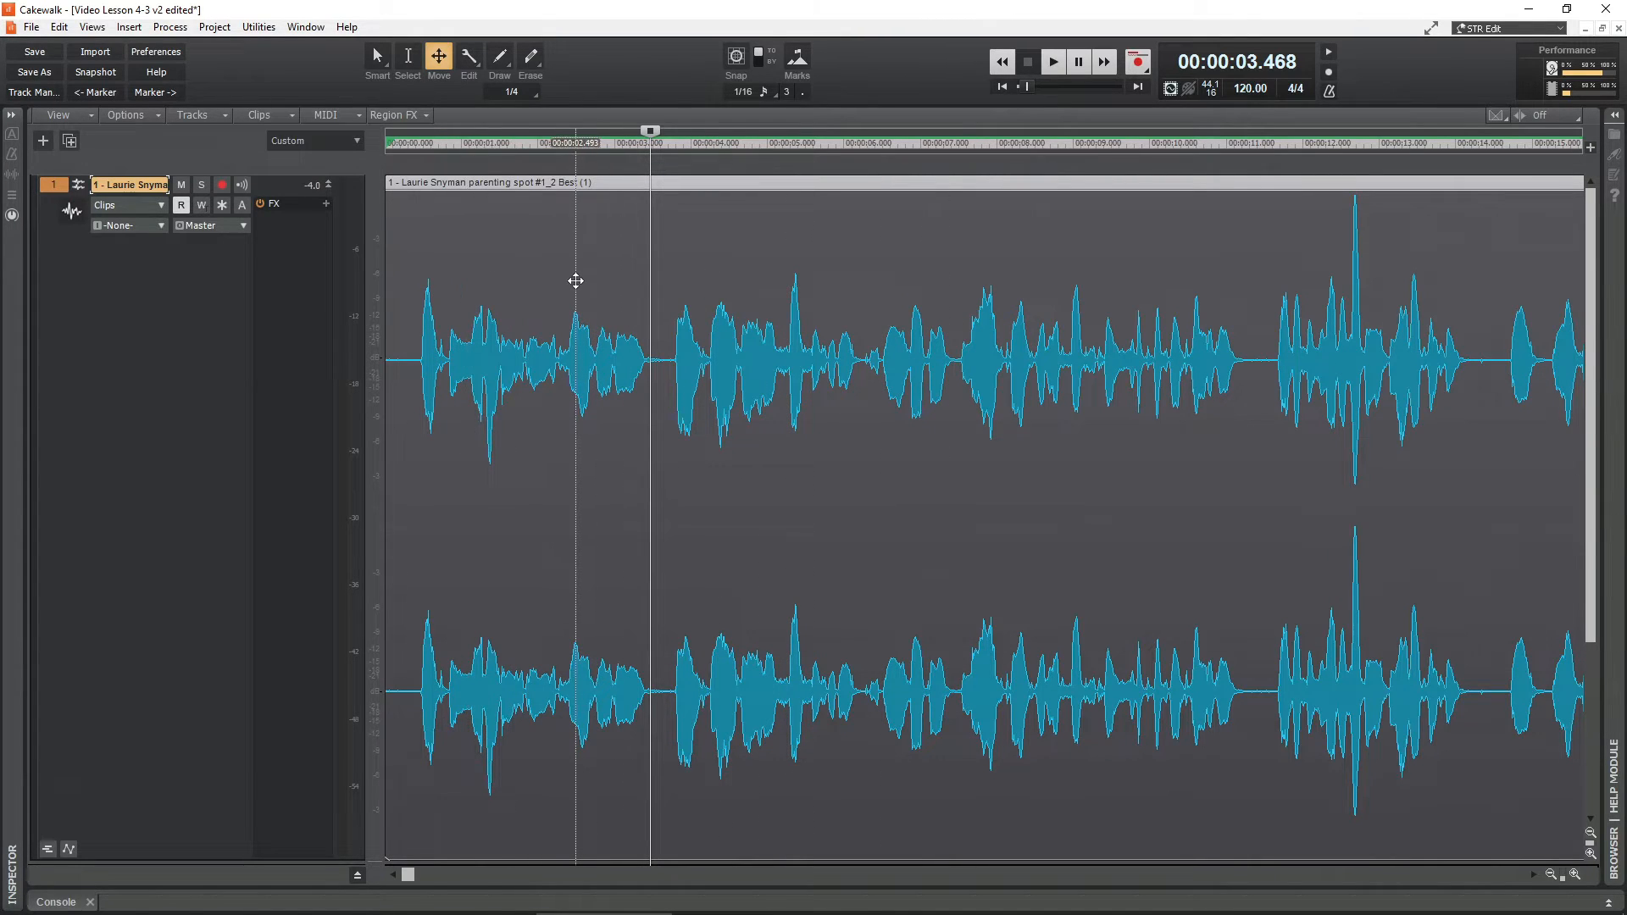
left_click_drag(575, 281, 679, 262)
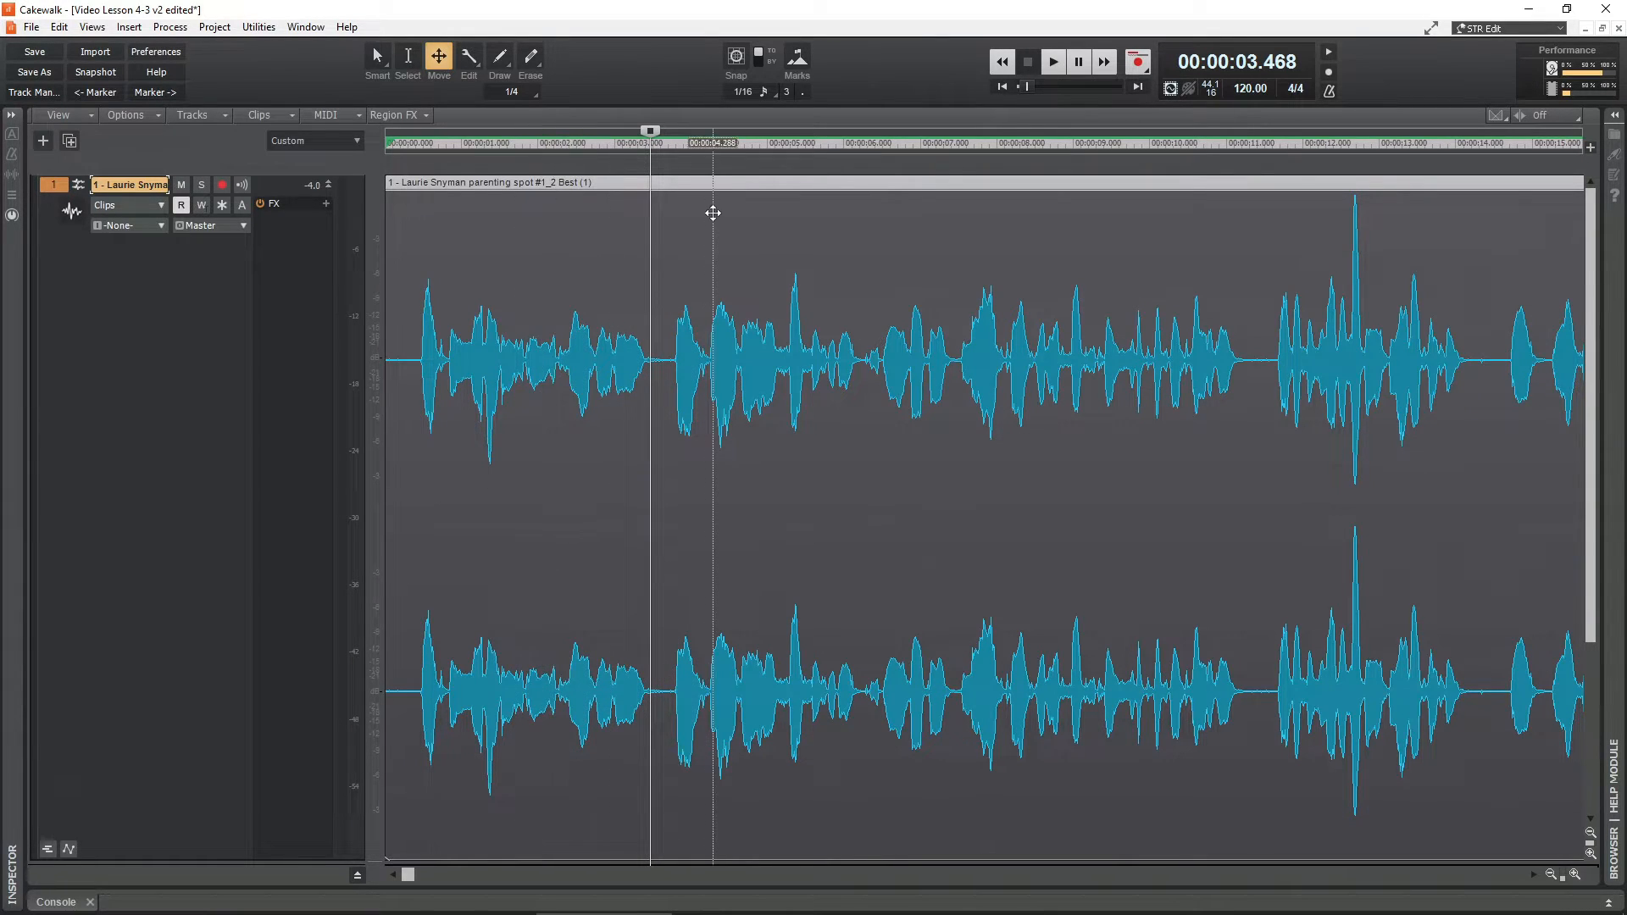
- Play the repositioned clip from the project start to about 3.66 seconds
left_click(1001, 88)
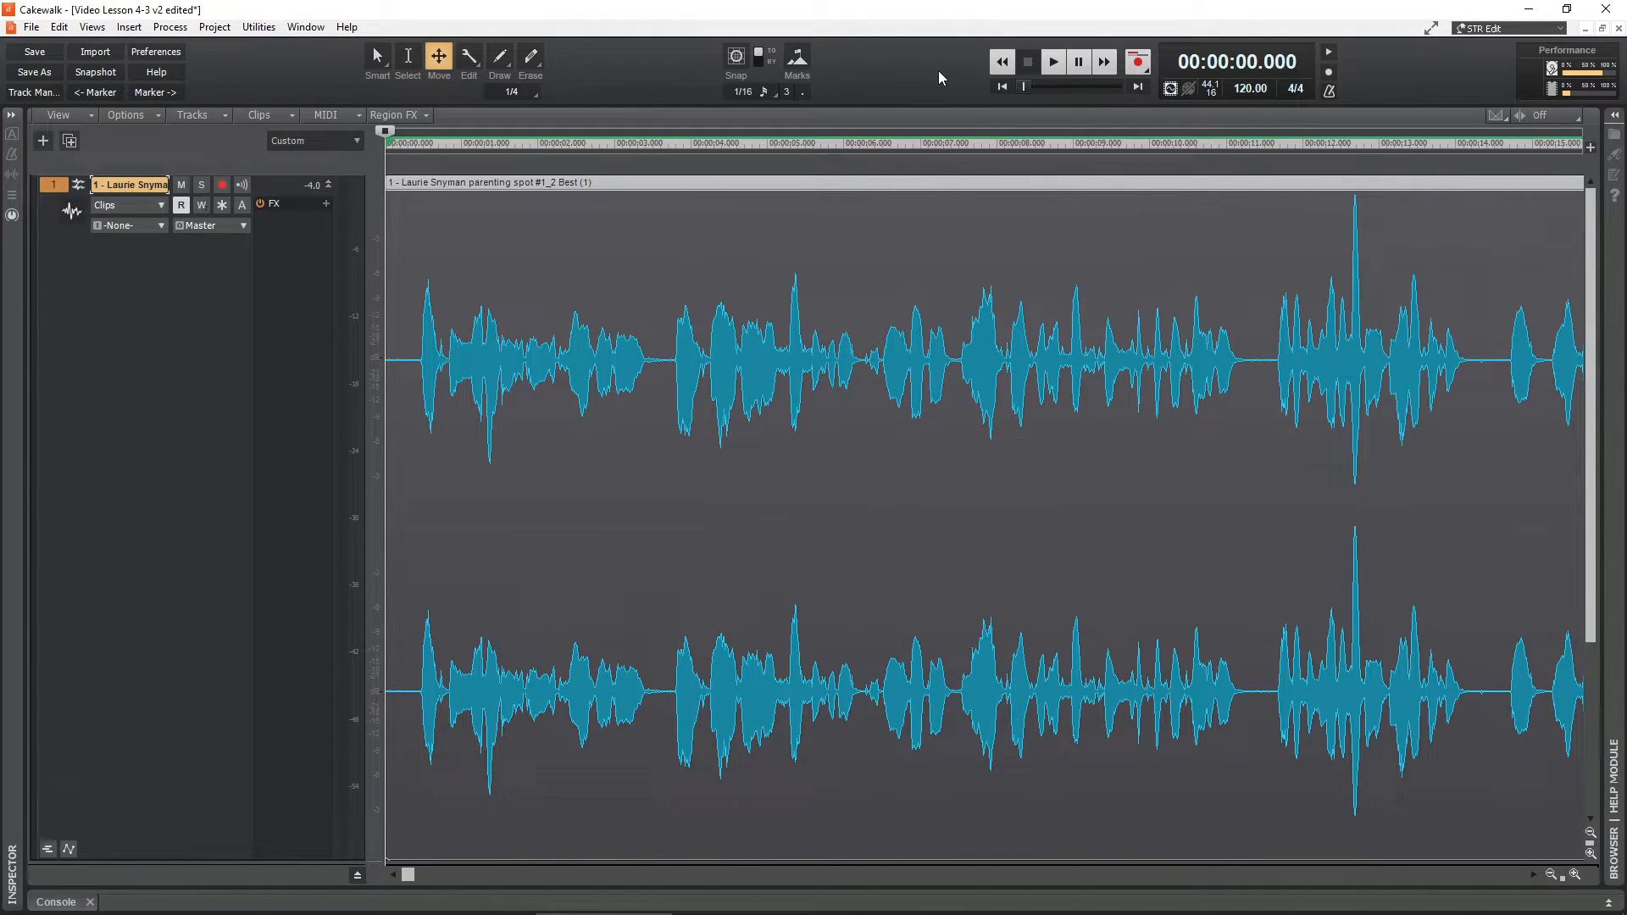
key("space")
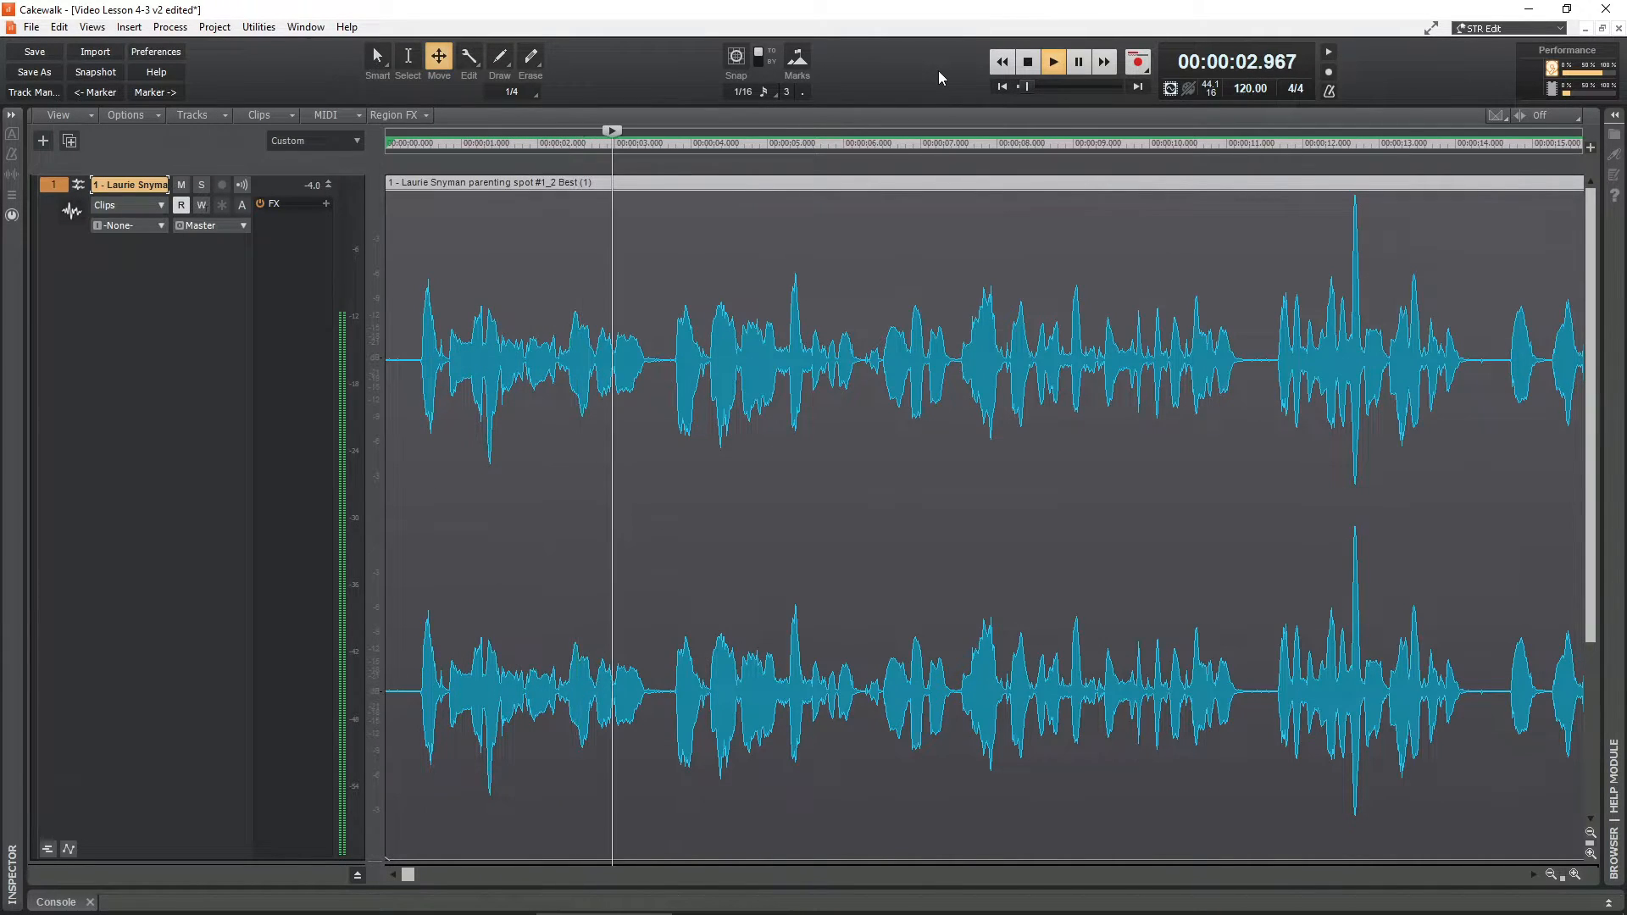
key("space")
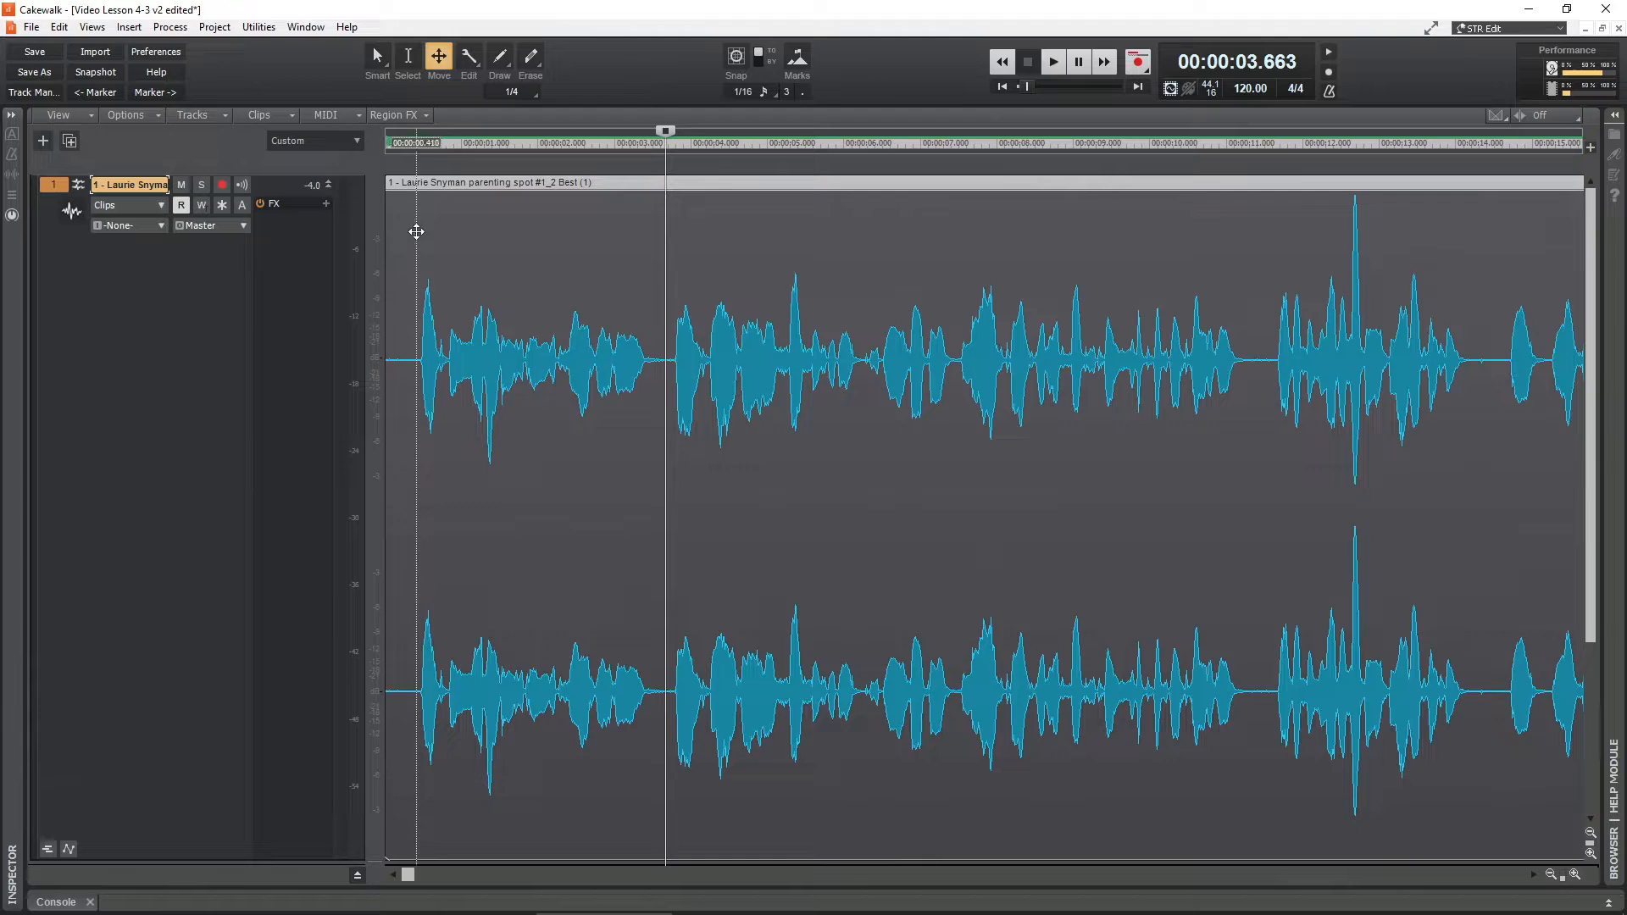
- Set the playhead at about 0.39 seconds, activate the Select tool and deselect the clip
left_click(415, 144)
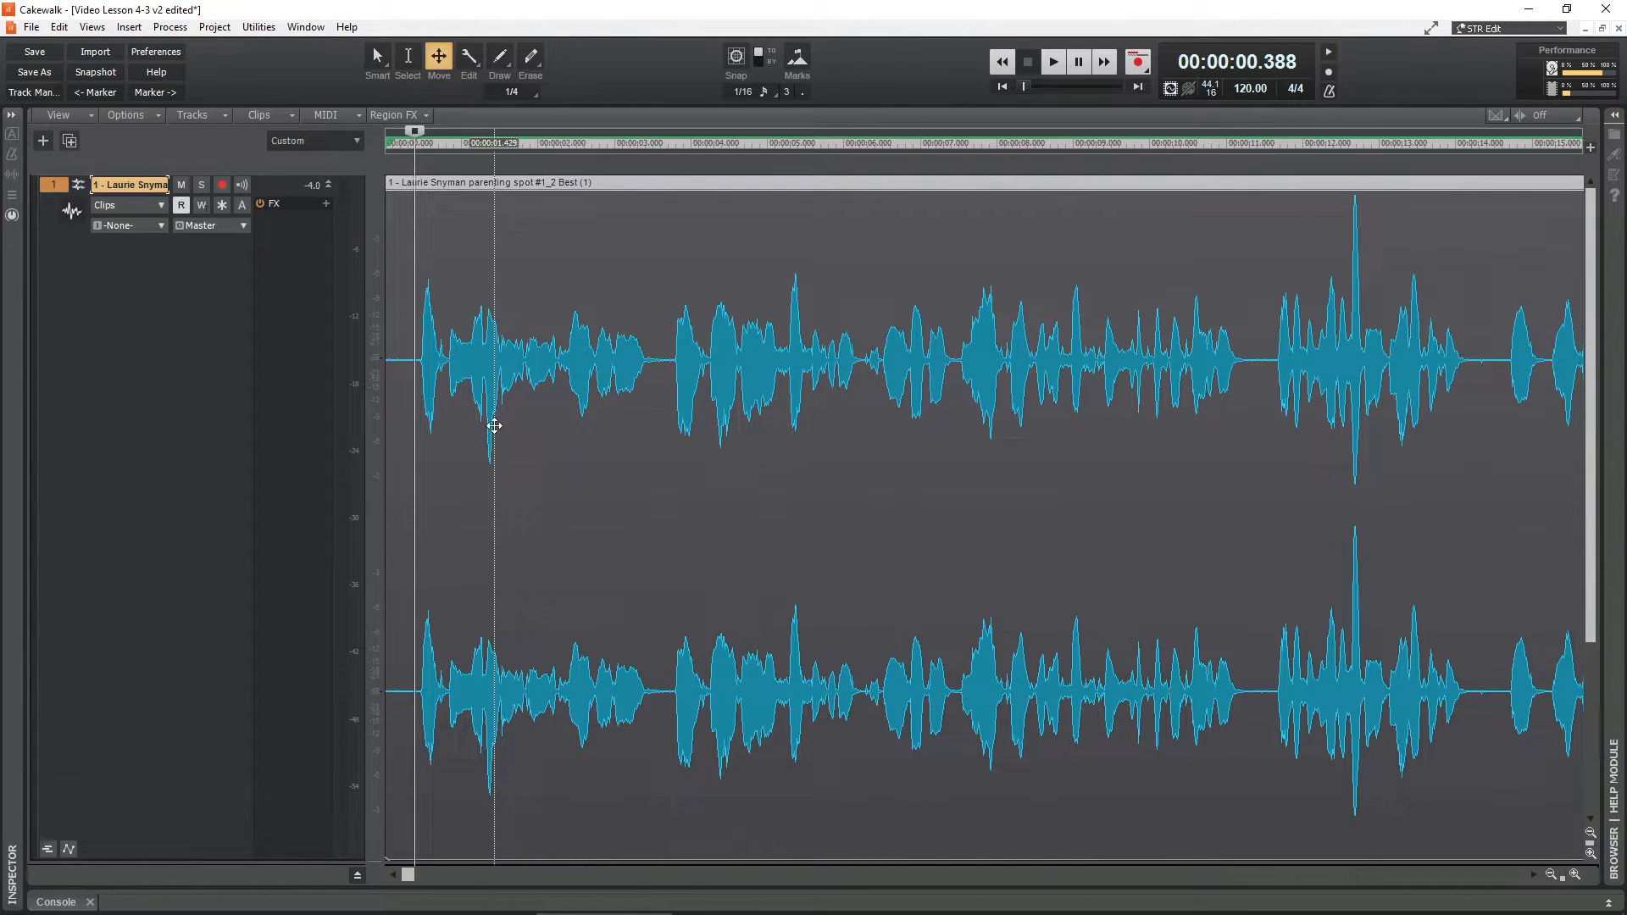
left_click(409, 58)
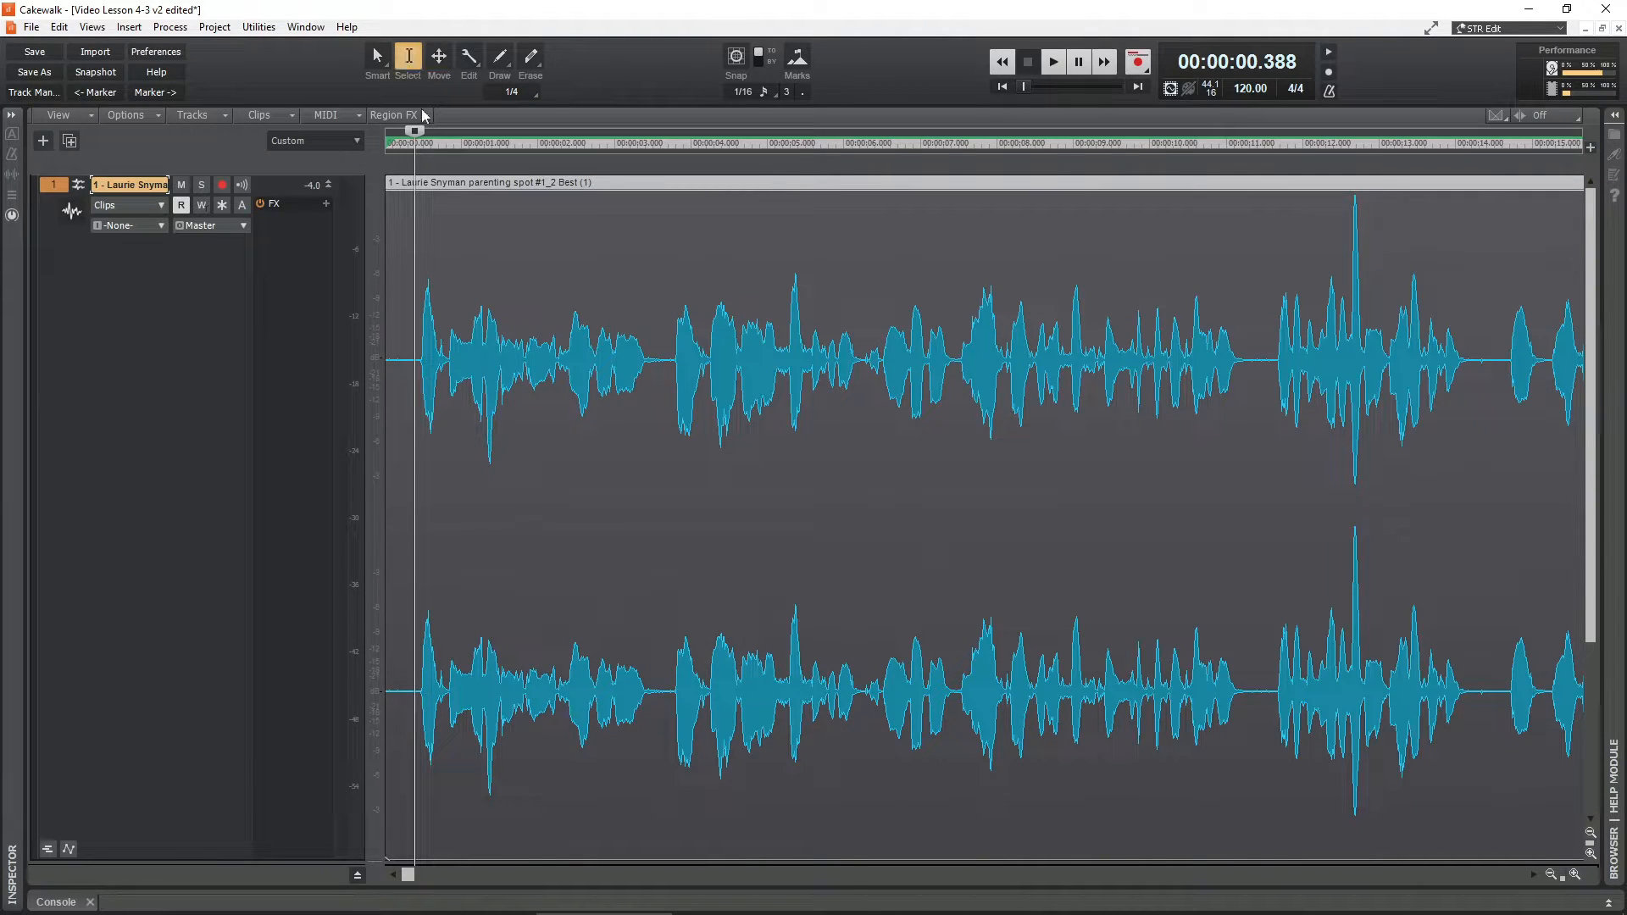
scroll(618, 562, "down", 1)
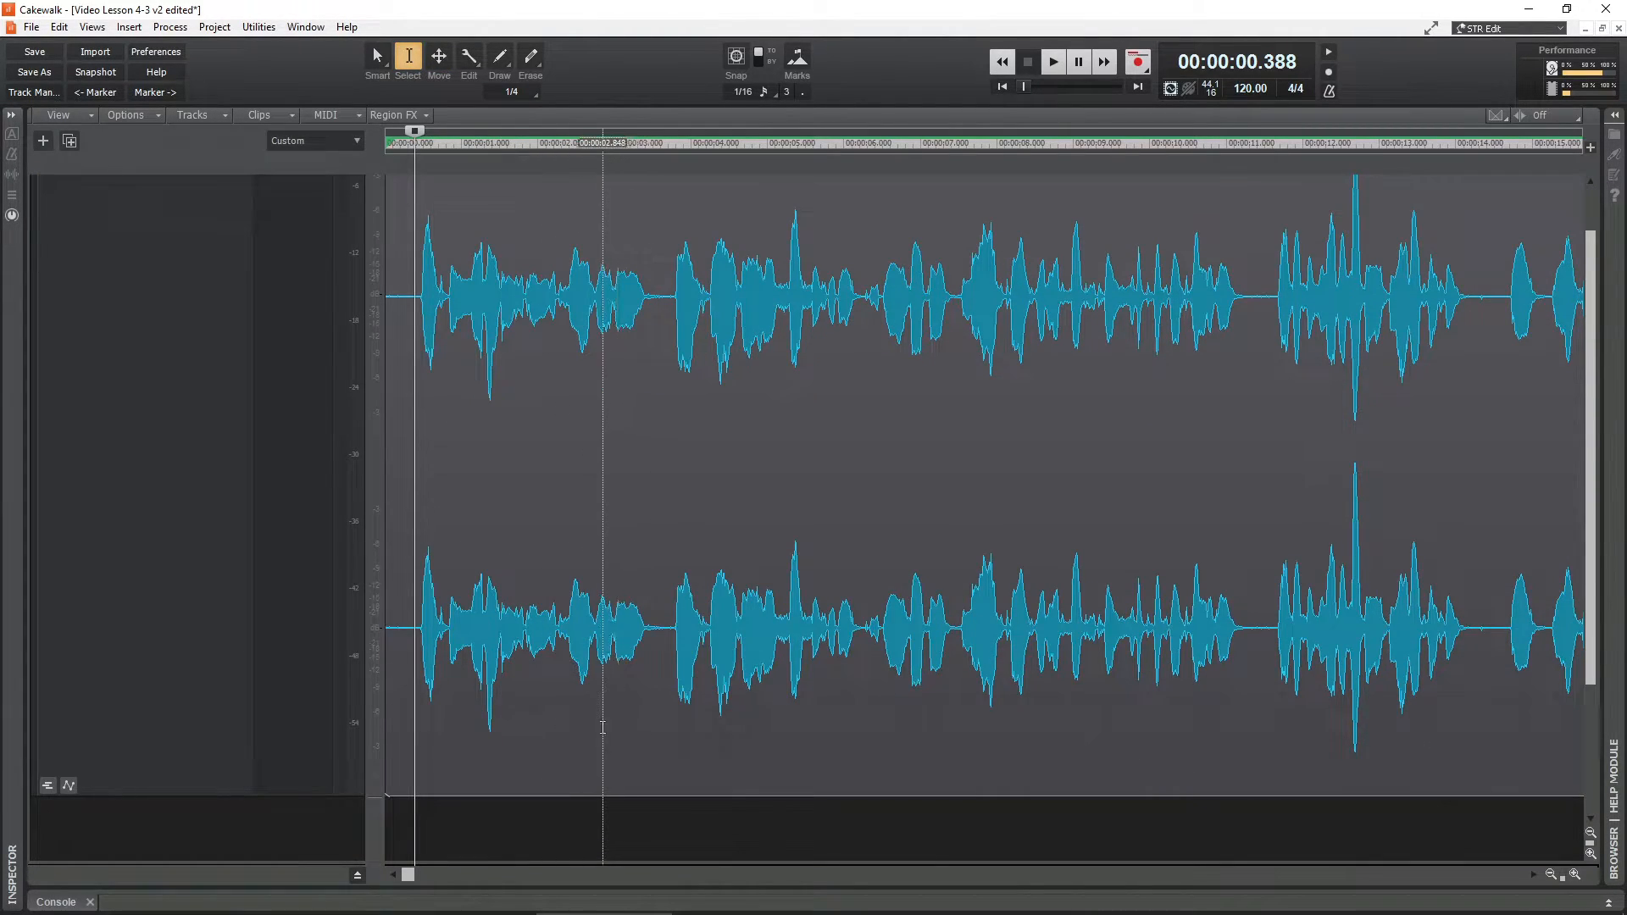
left_click(570, 823)
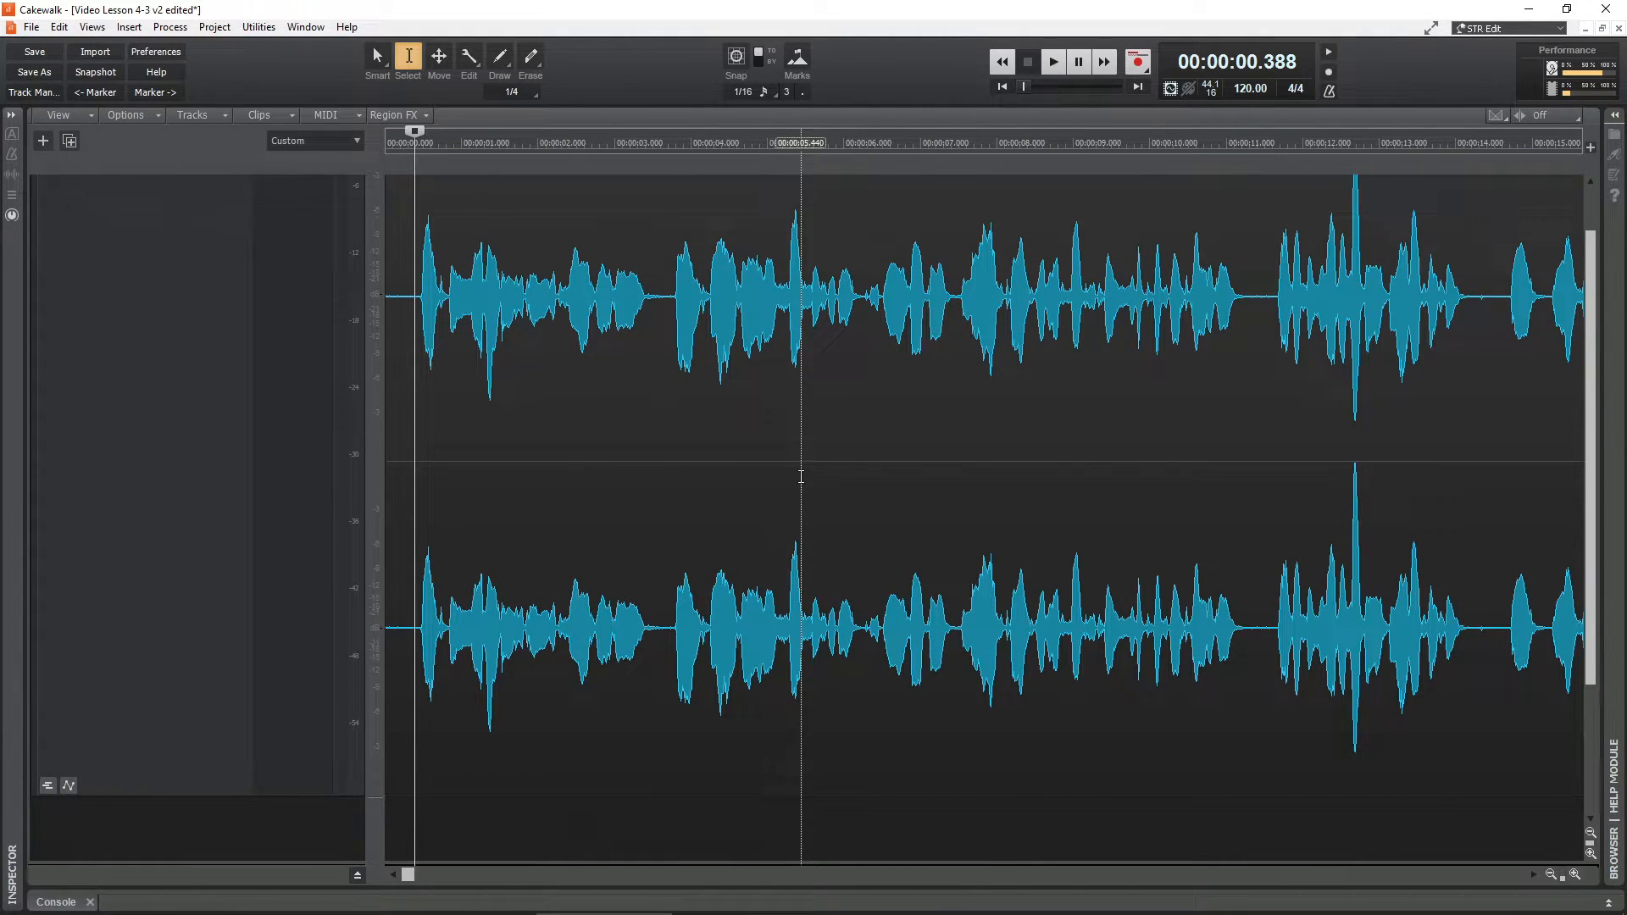
- Play the track from the project start to about 7.39 seconds and place the playhead at the small sound near 6.3 seconds
left_click(1002, 86)
scroll(1000, 339, "up", 1)
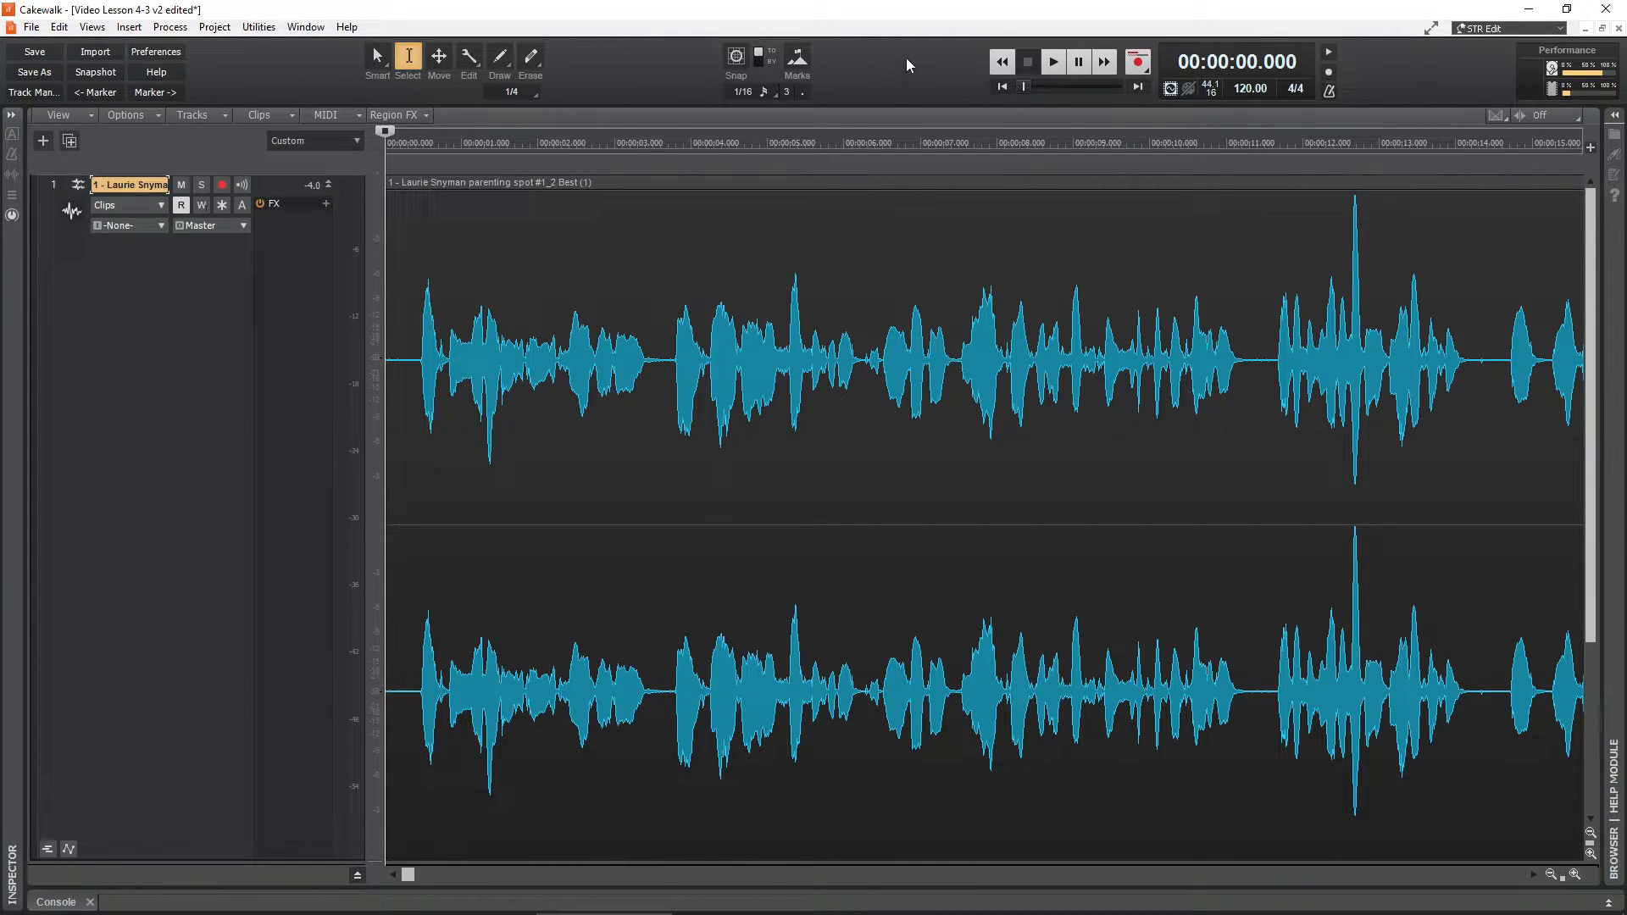
key("space")
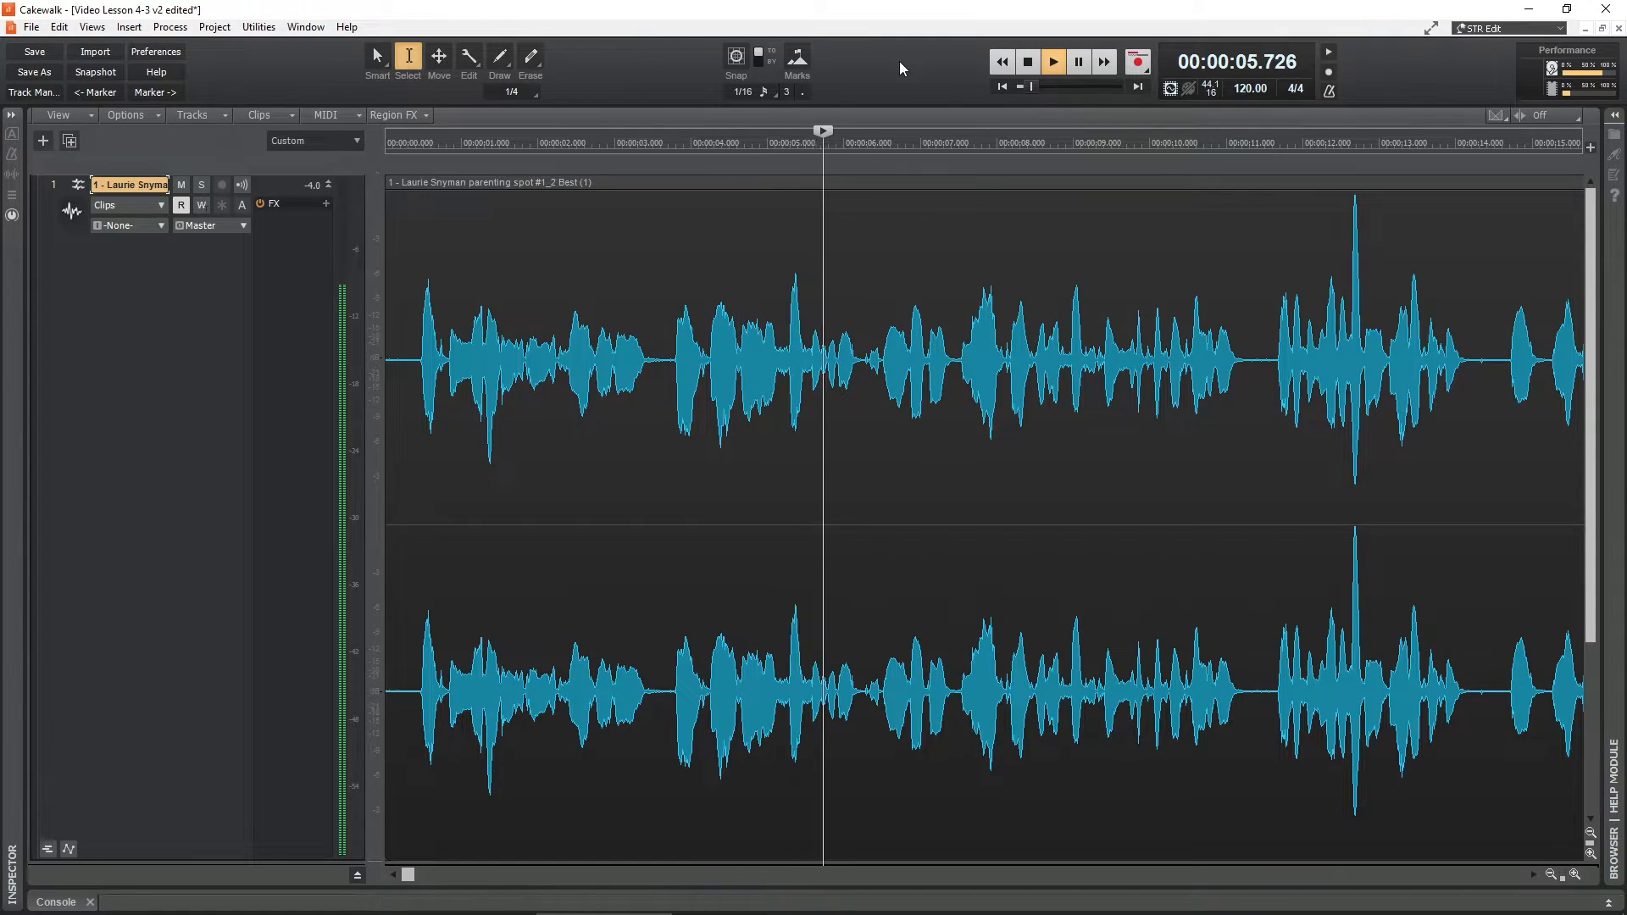
key("space")
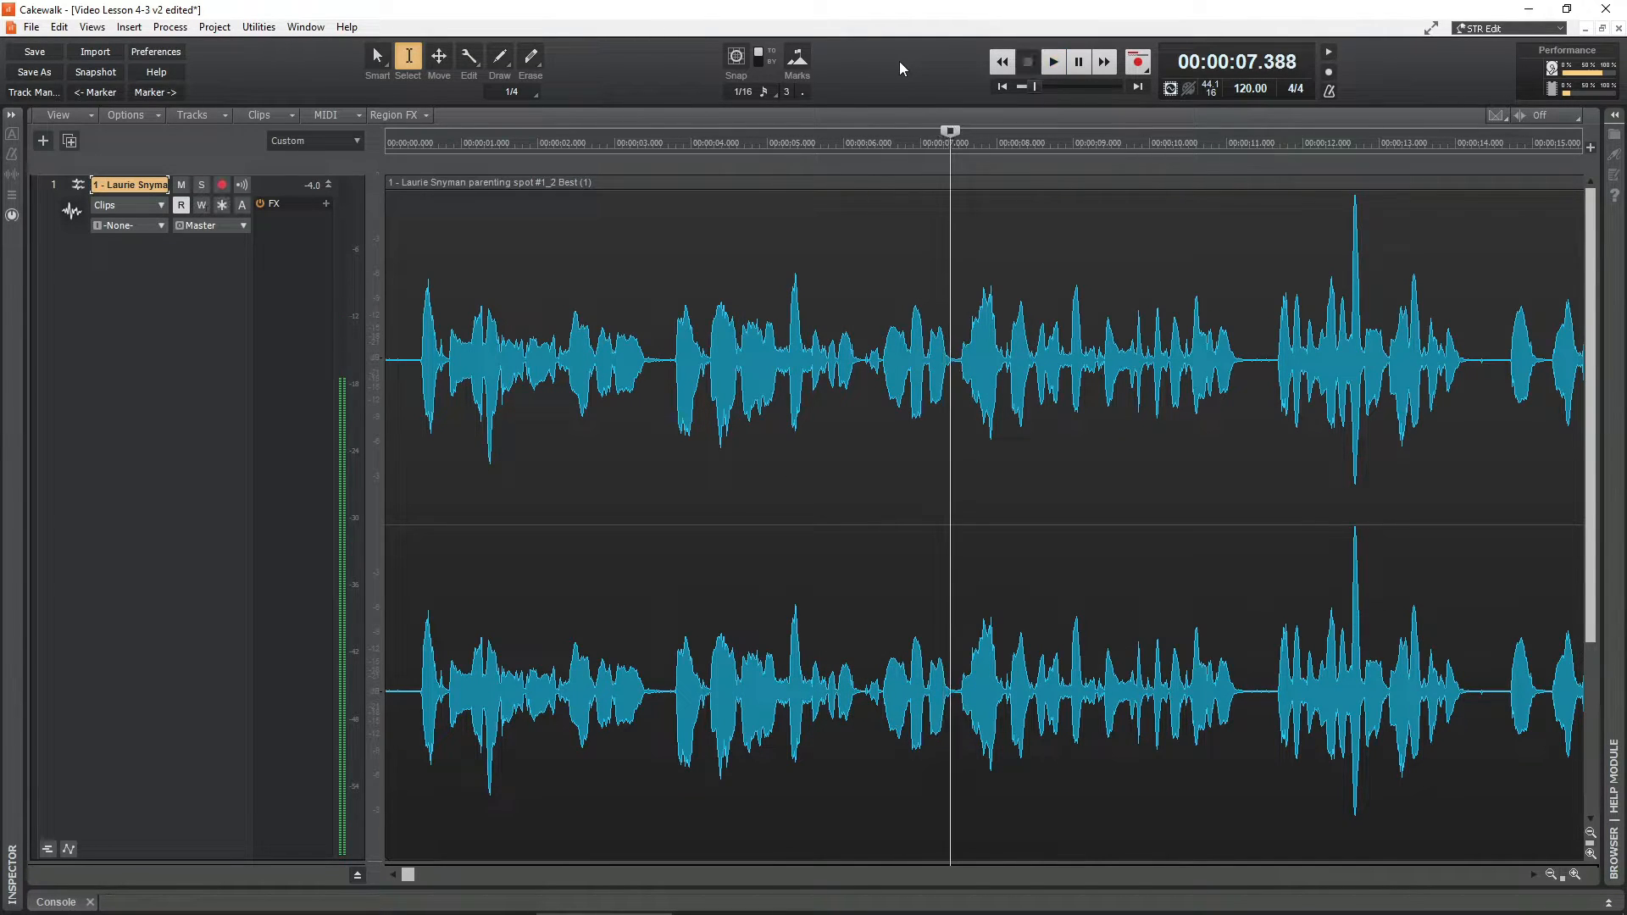
left_click(867, 148)
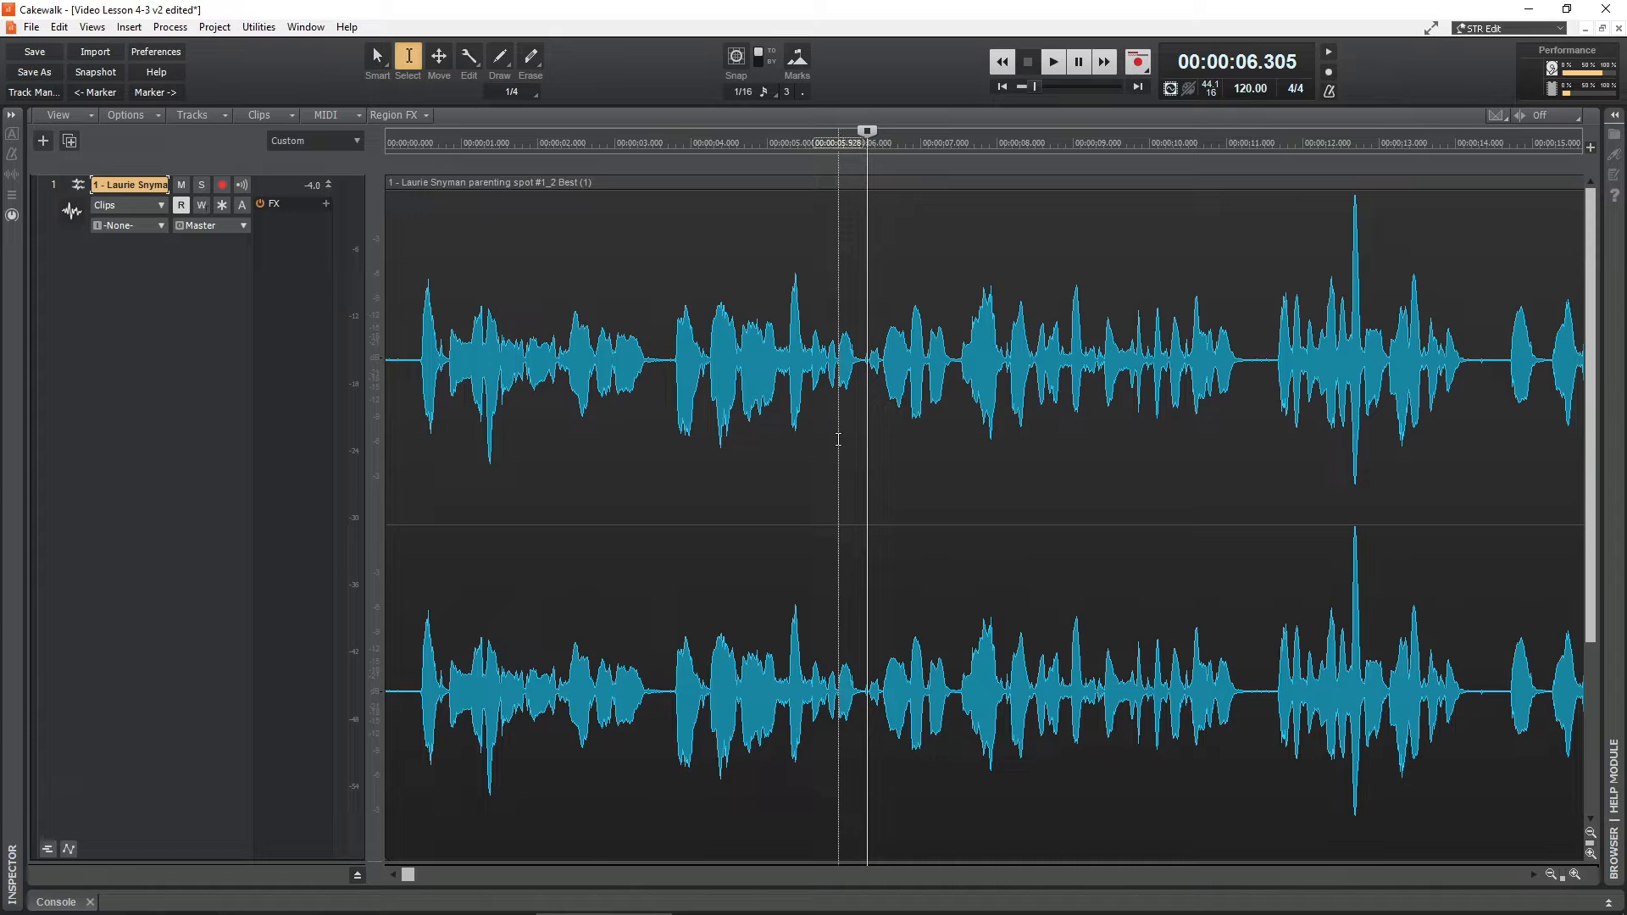
- Replay the passage from about 3.65 to 7.29 seconds and set the playhead just before the small sound, at about 6.327 seconds
left_click(664, 149)
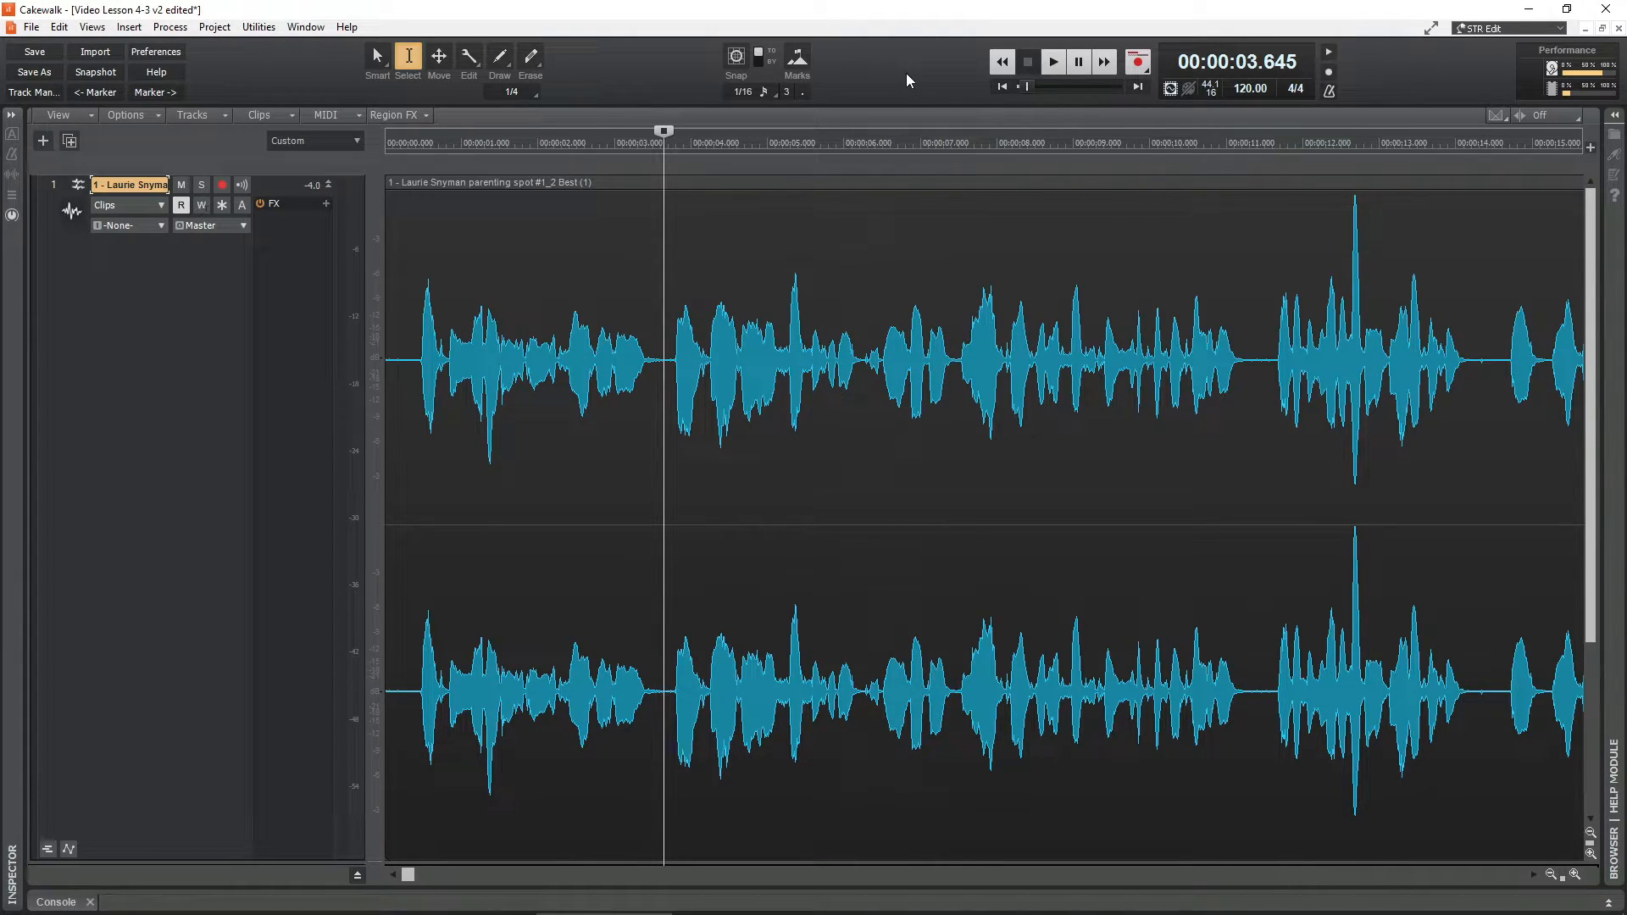
key("space")
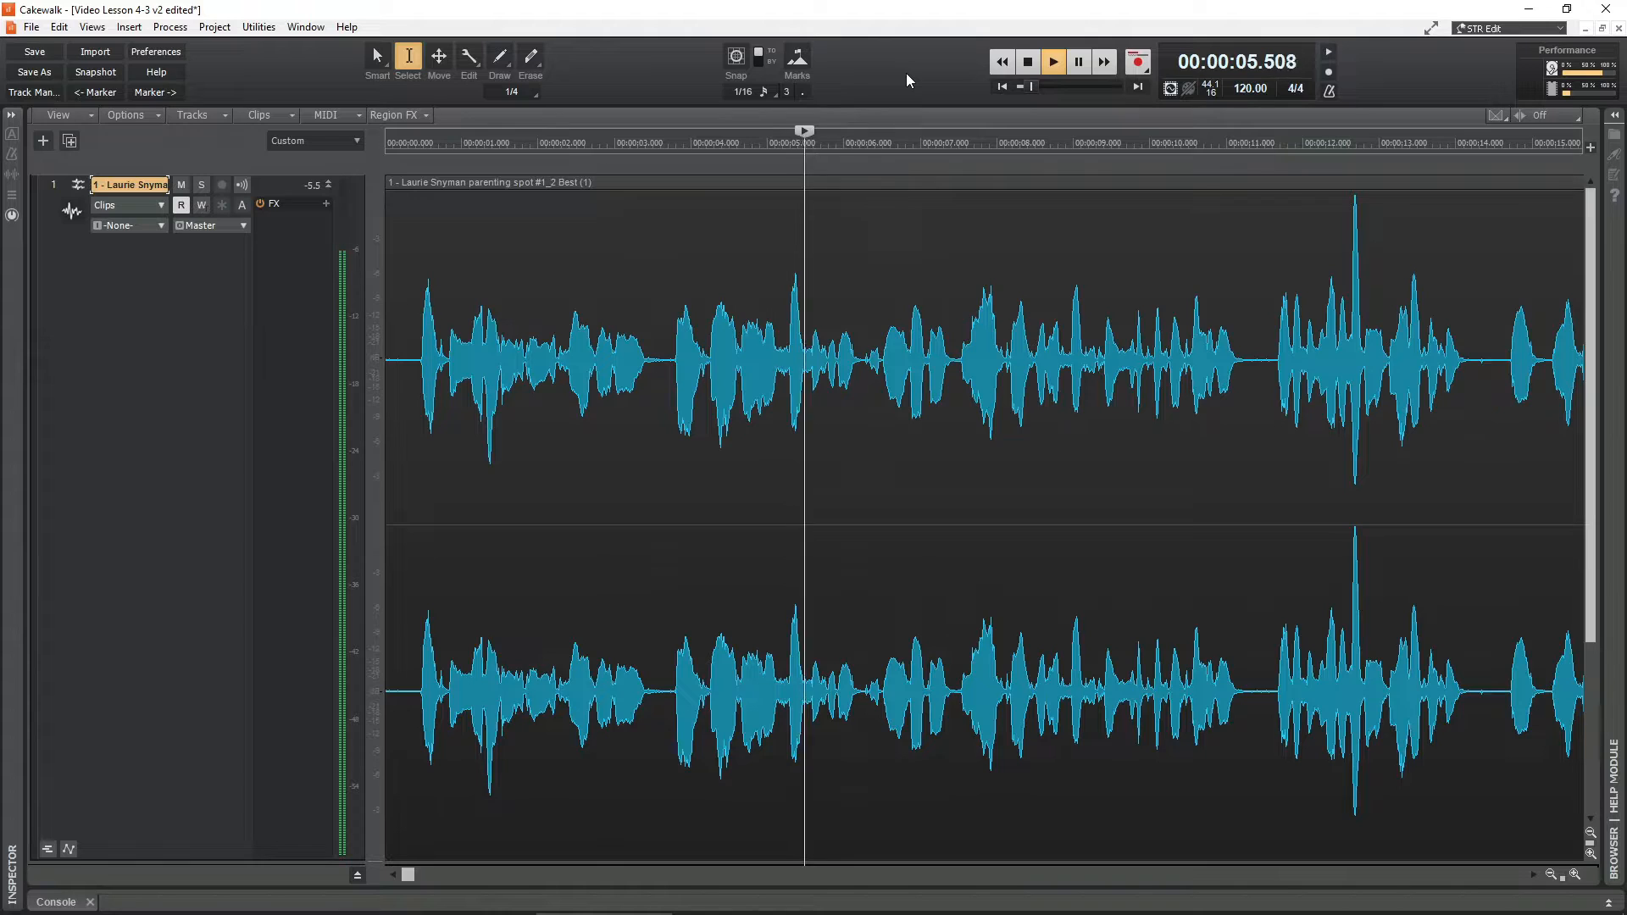
key("space")
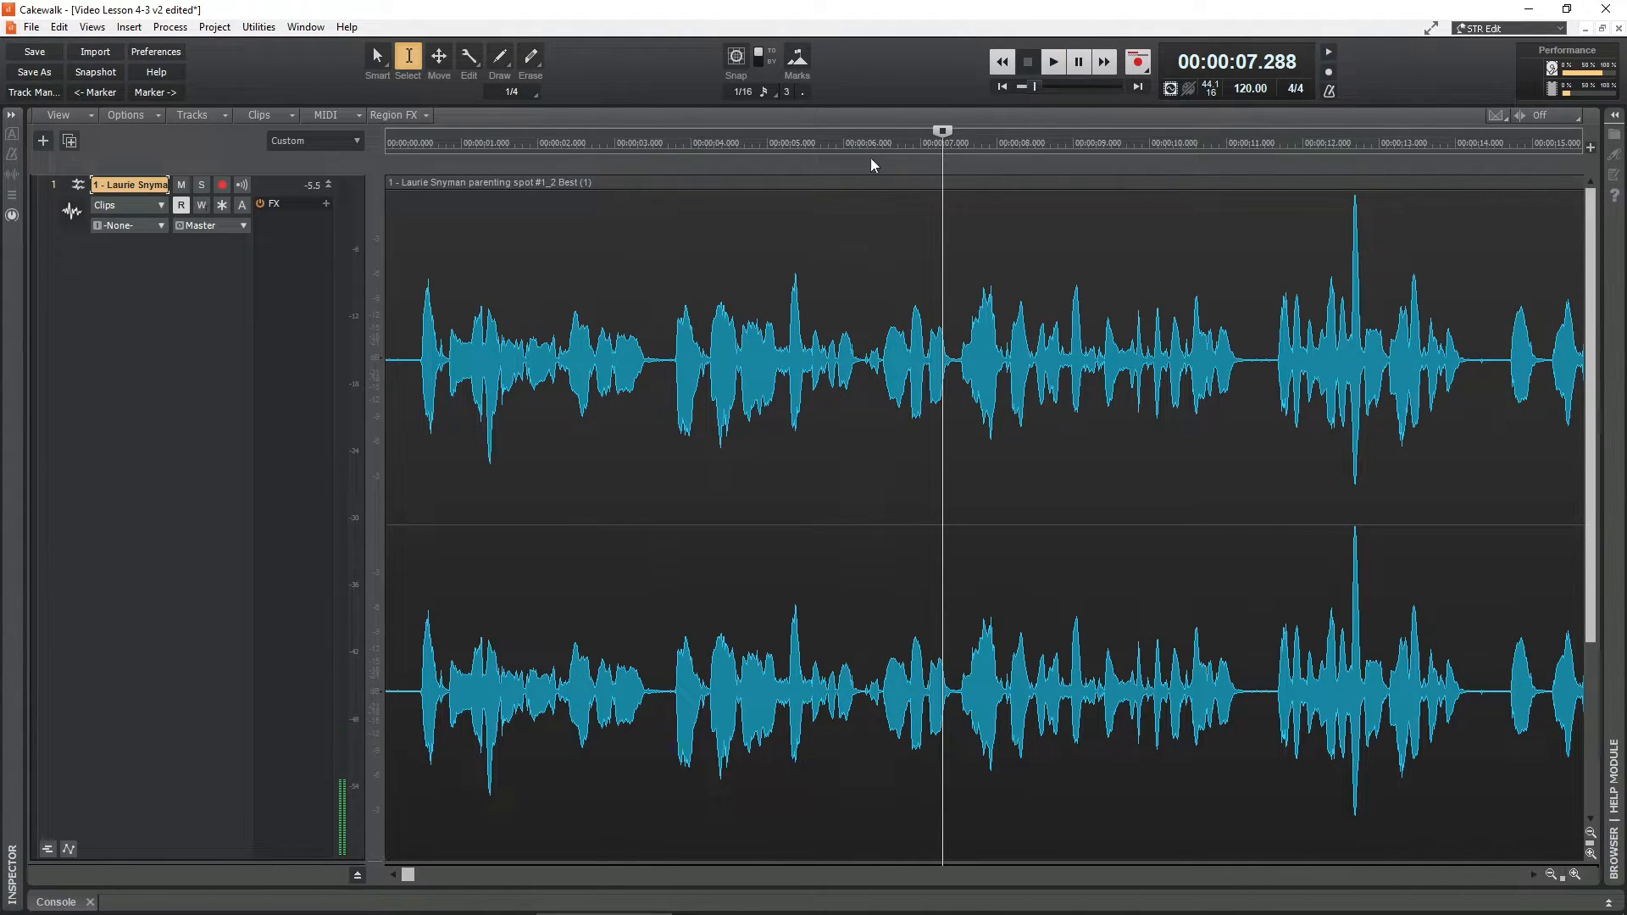
left_click(869, 153)
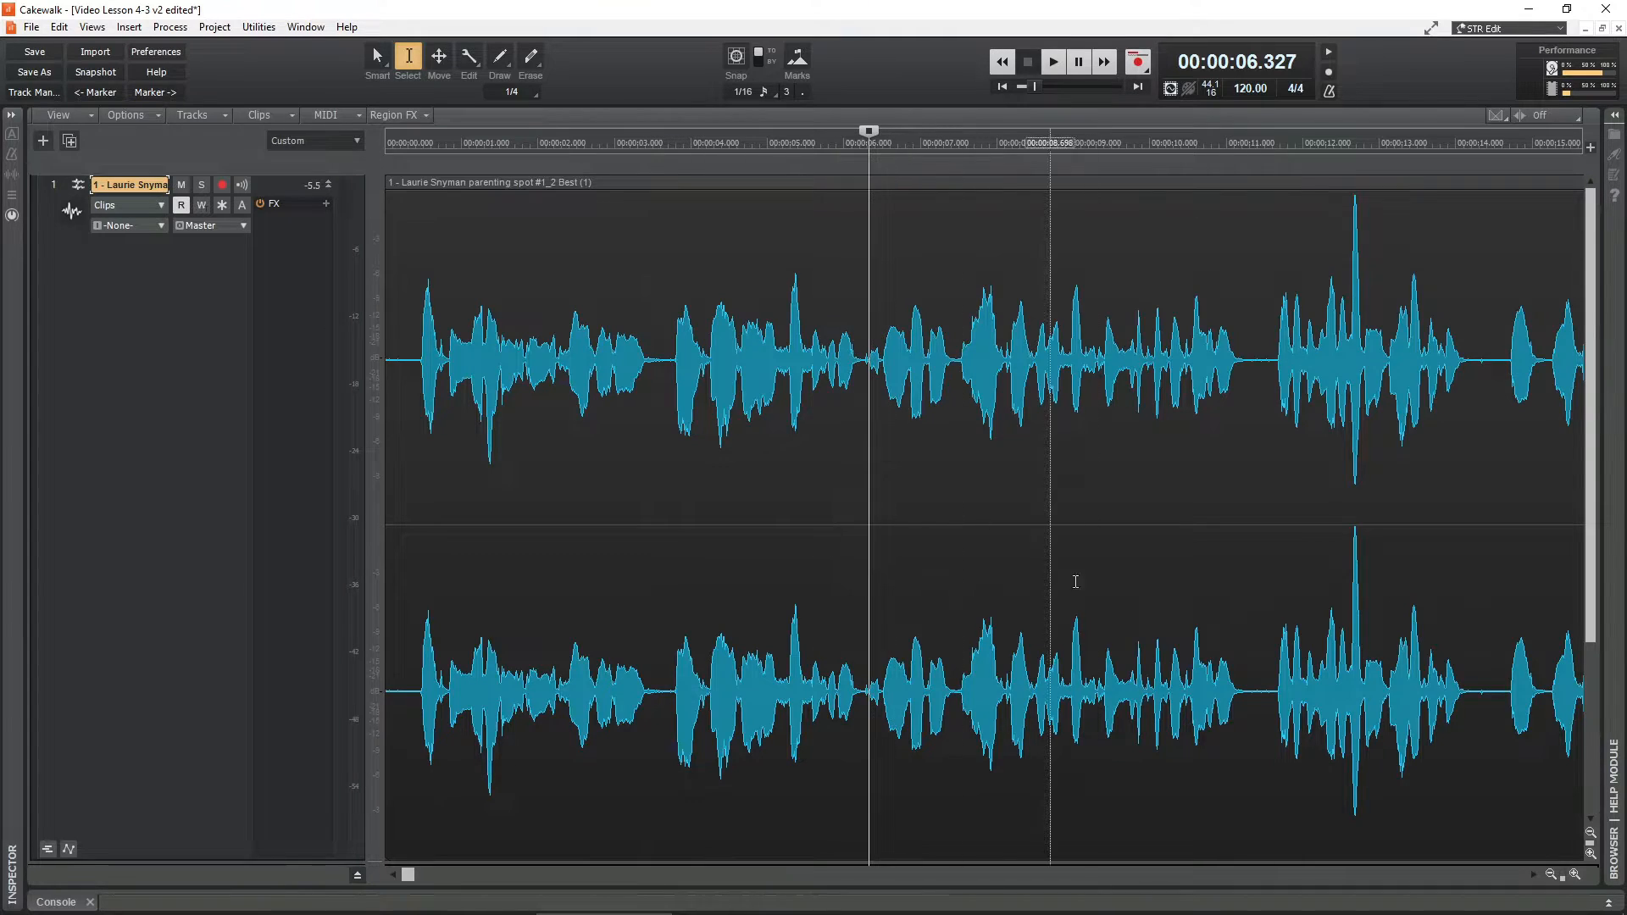
- Enlarge the time scale around the 6.327-second playhead to inspect the waveform, trying different horizontal and vertical magnifications
mouse_move(1582, 890)
left_click(1574, 875)
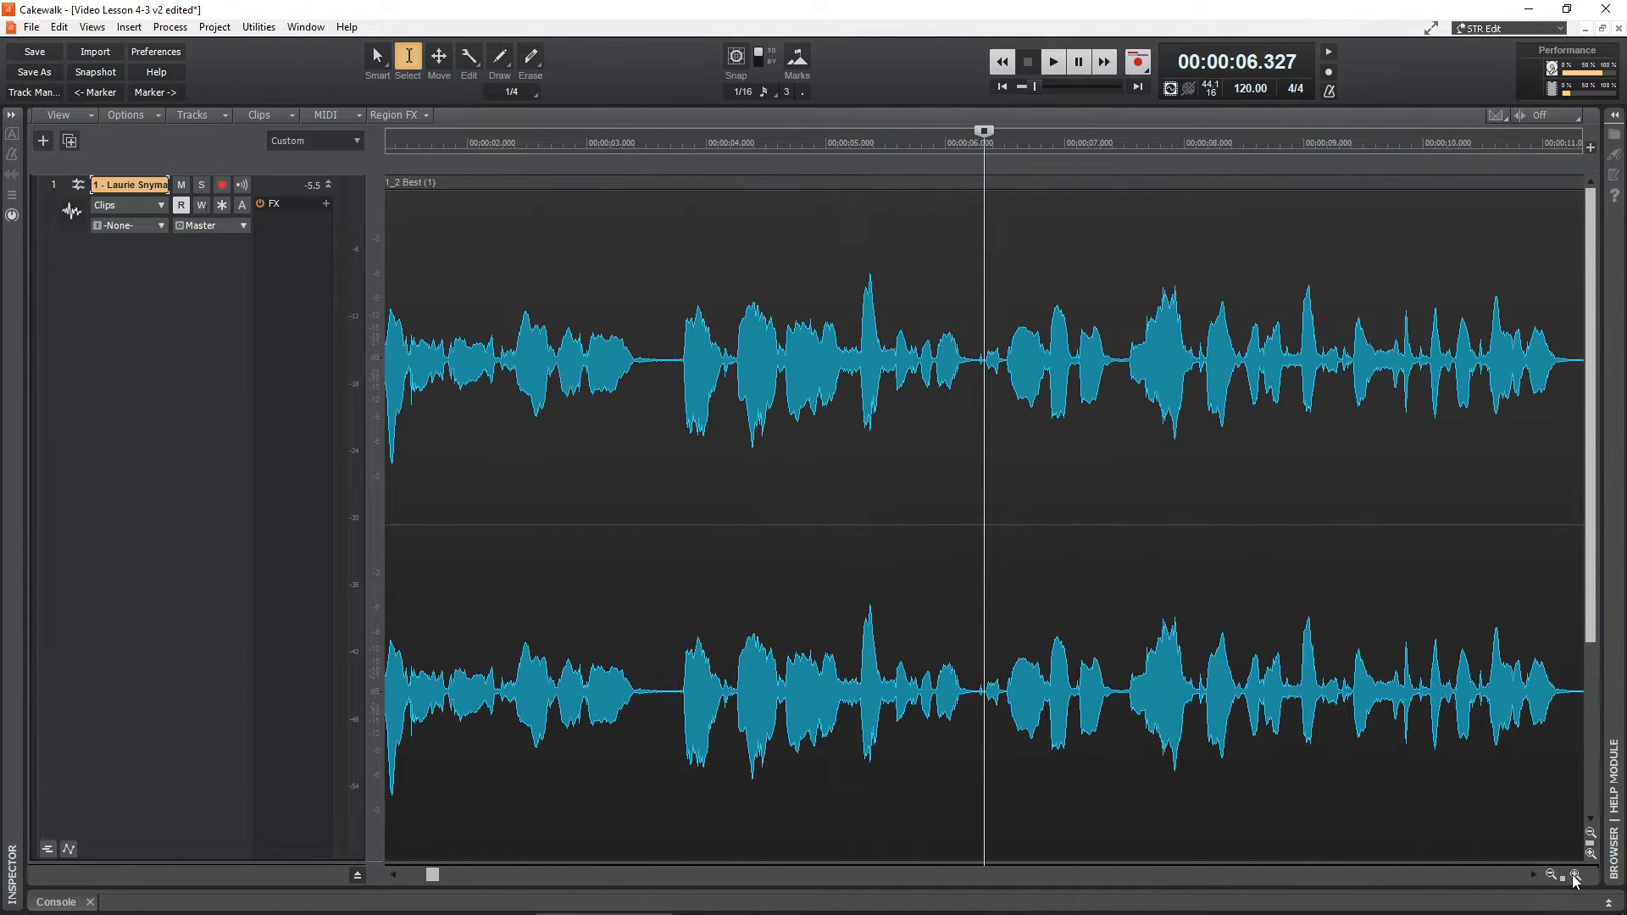
left_click(1574, 876)
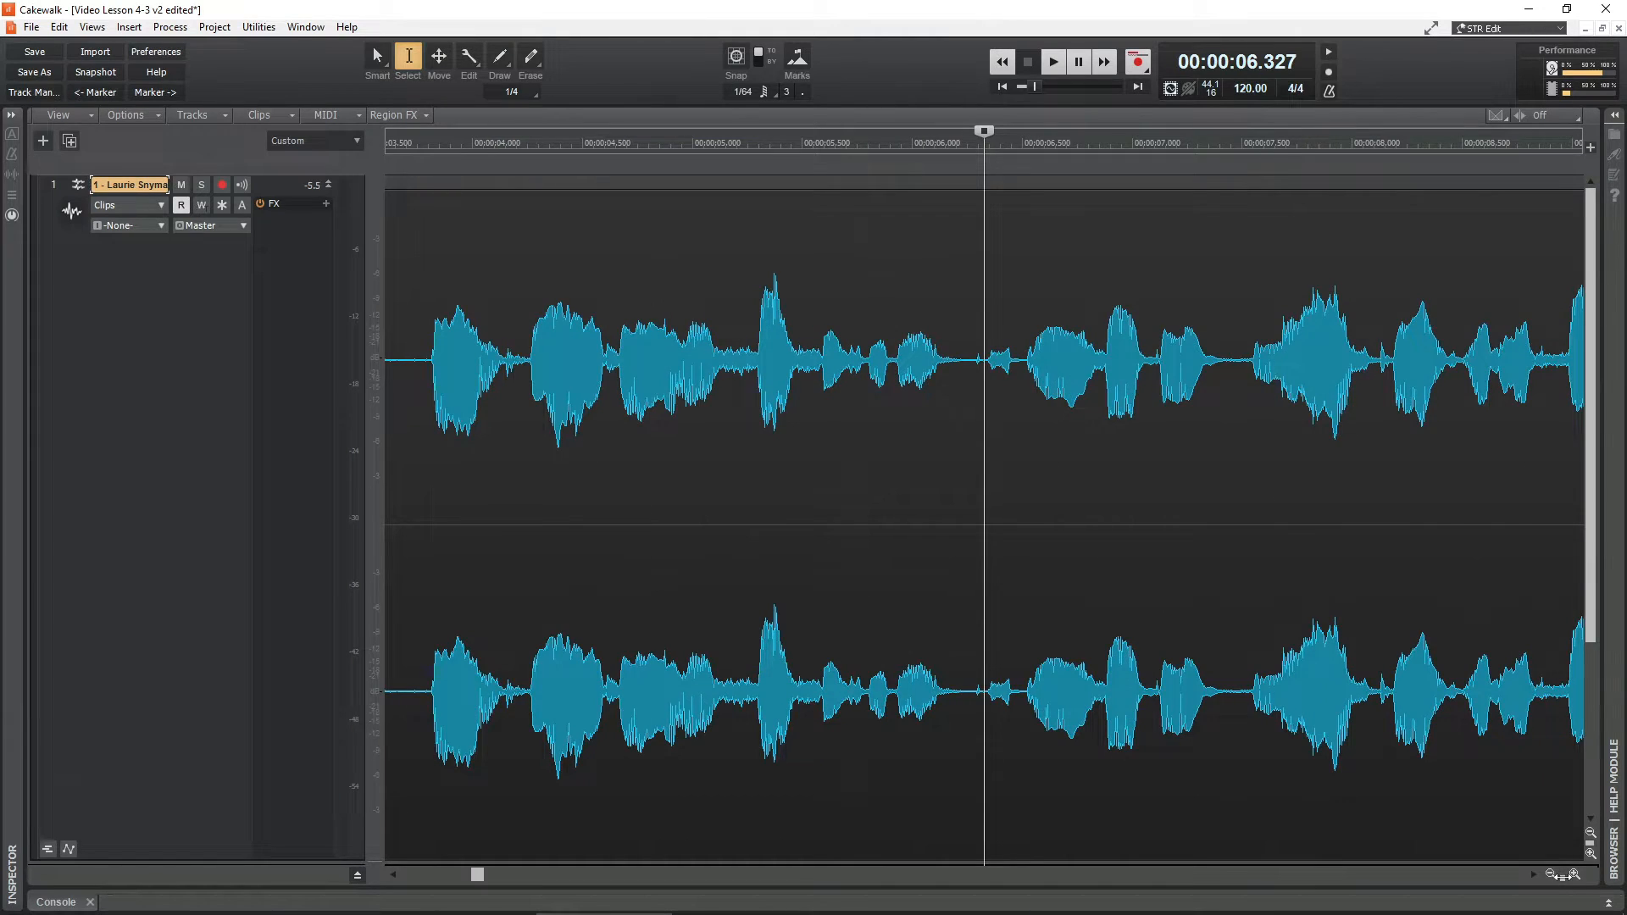
left_click(1549, 875)
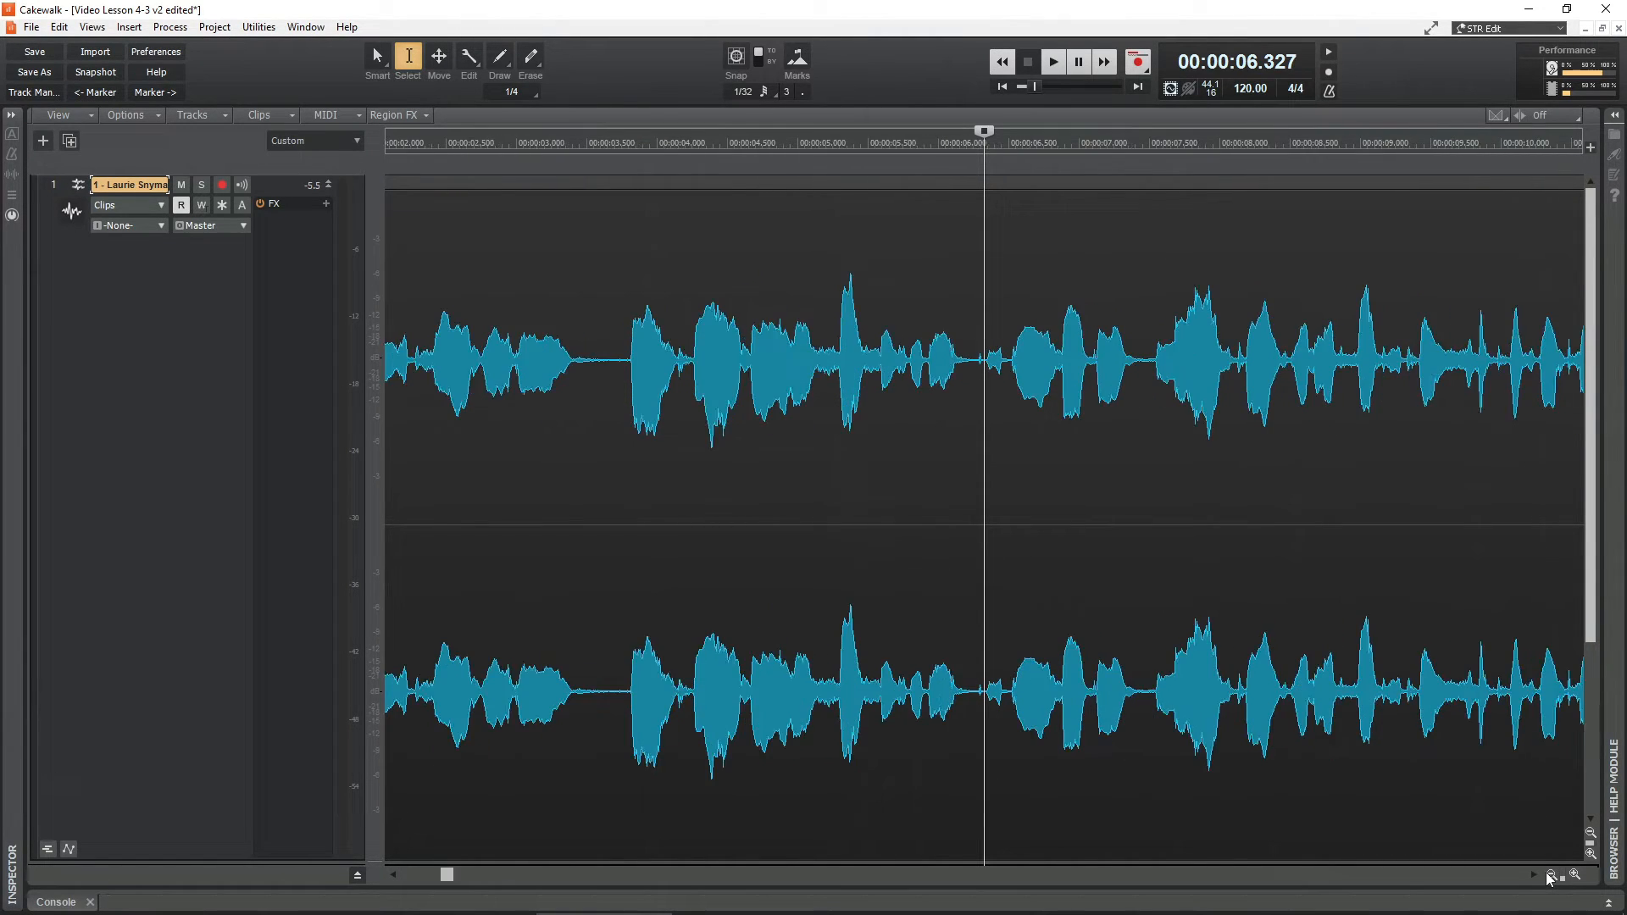
left_click(1549, 875)
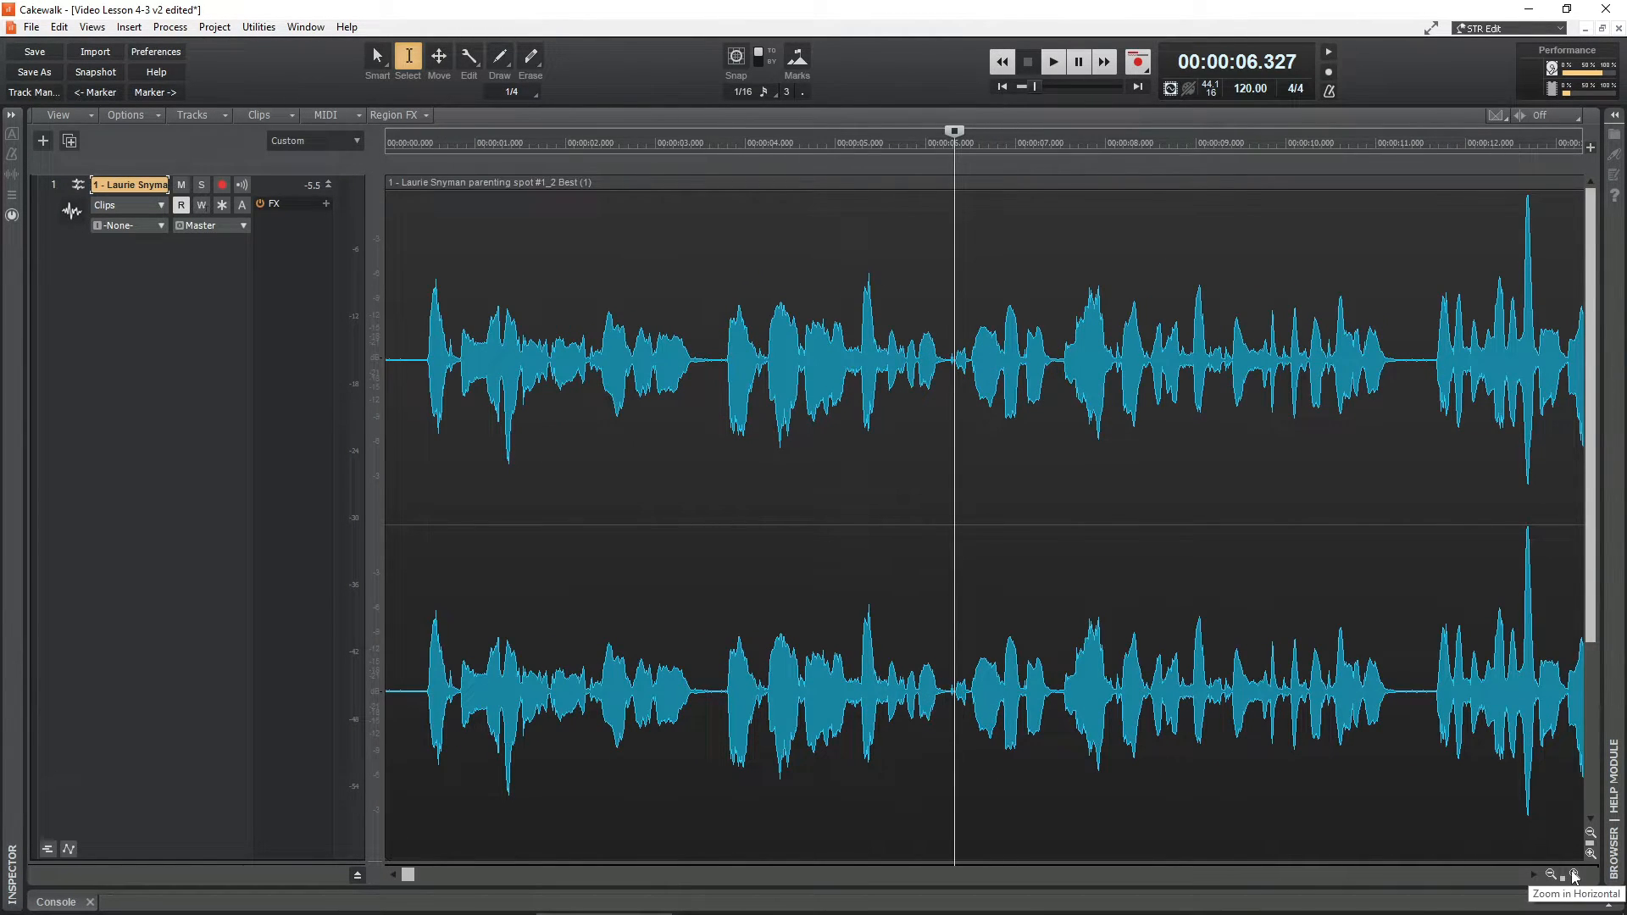
left_click(1575, 875)
left_click(1575, 874)
left_click(1575, 875)
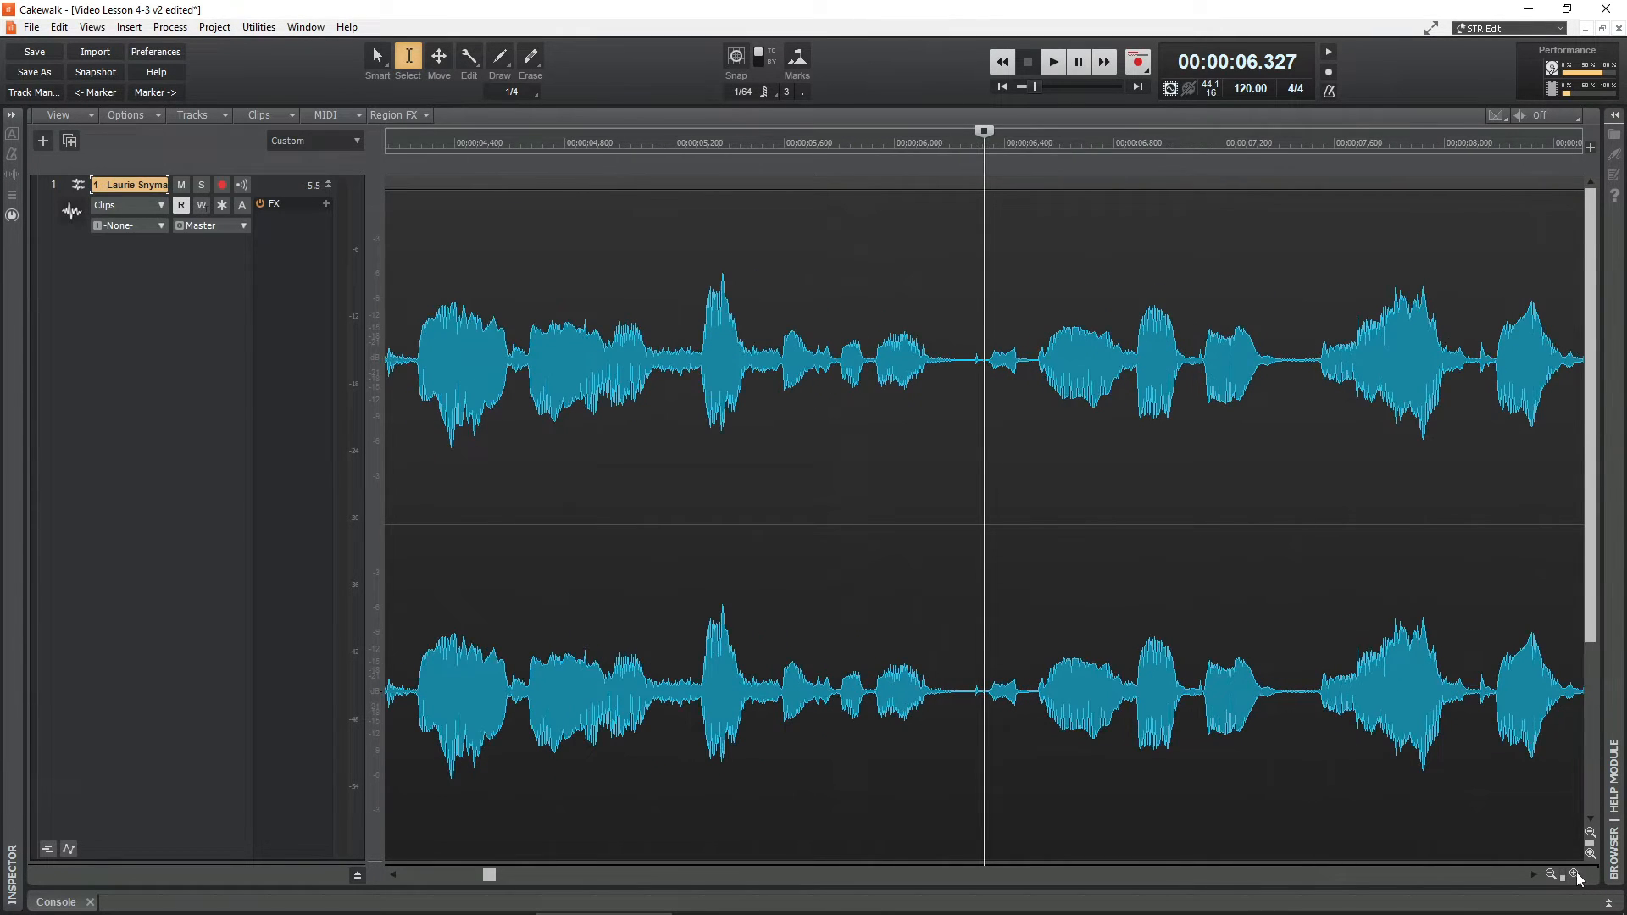
left_click(1590, 834)
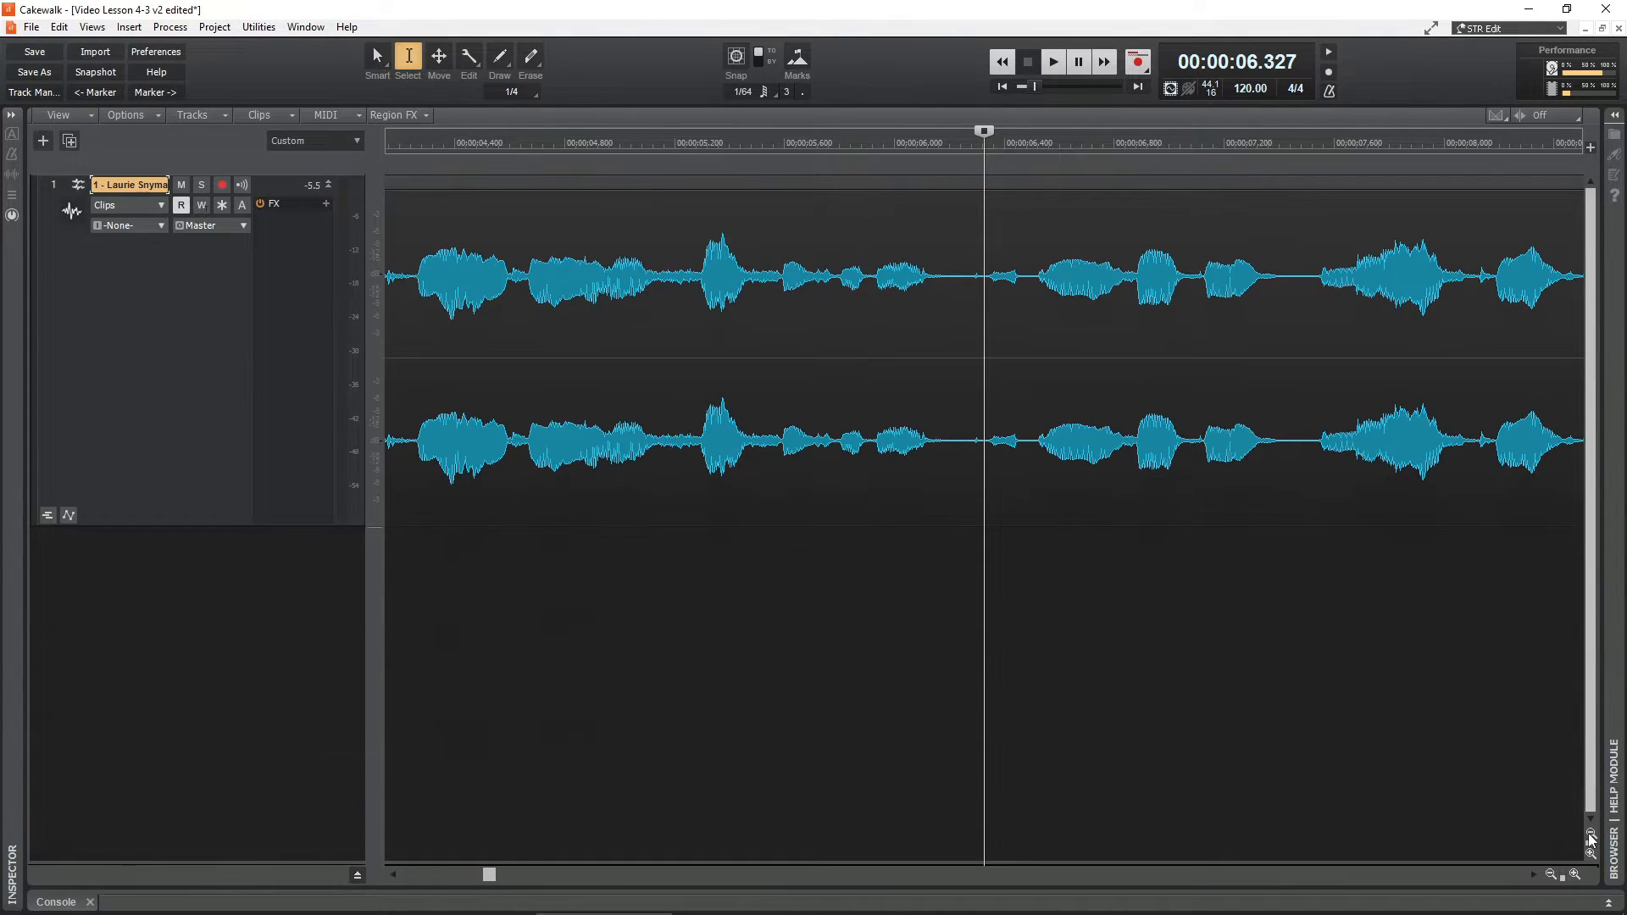
left_click(1589, 852)
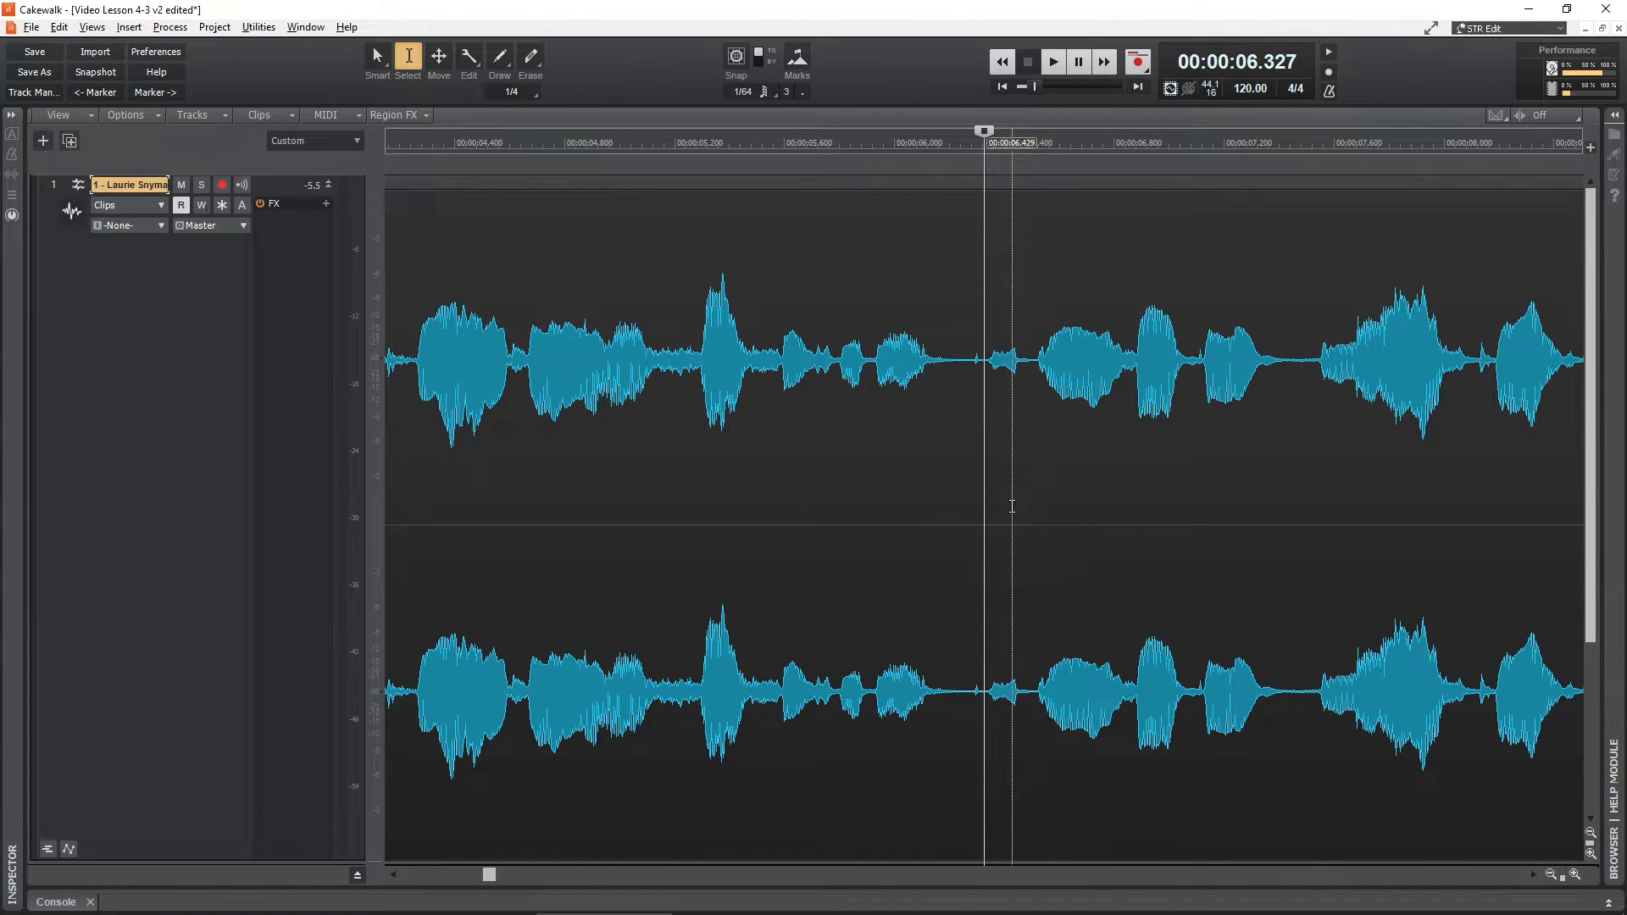
- Examine the small sound just after the playhead and its neighbouring words in close-up, between about 5.4 and 7.2 seconds
scroll(1012, 506, "up", 4)
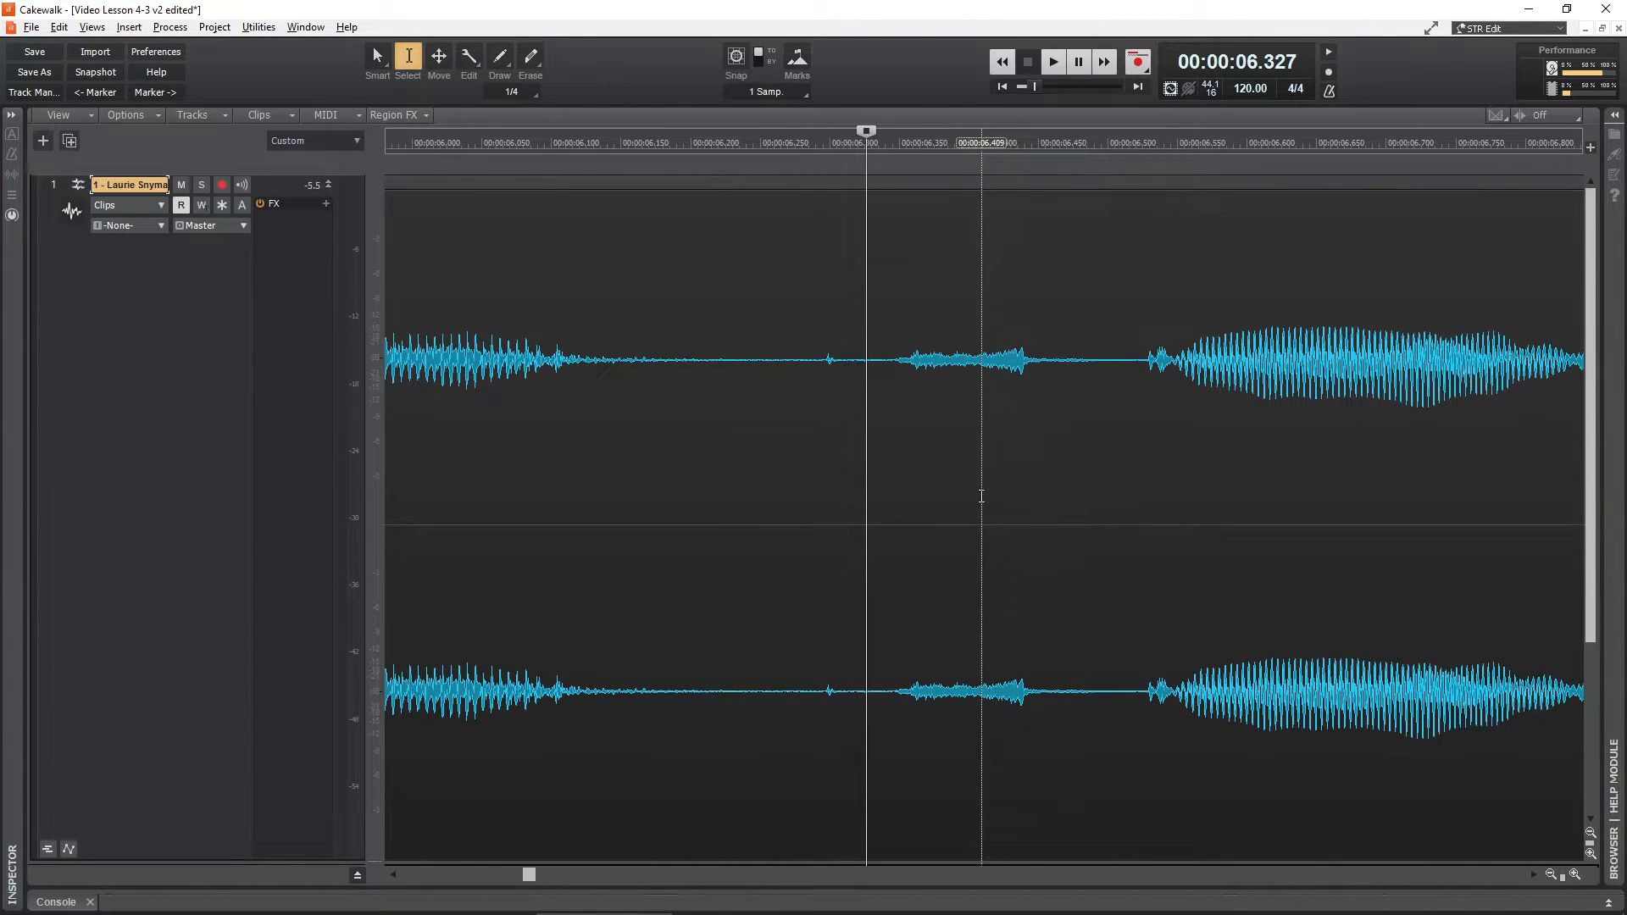
scroll(953, 478, "down", 4)
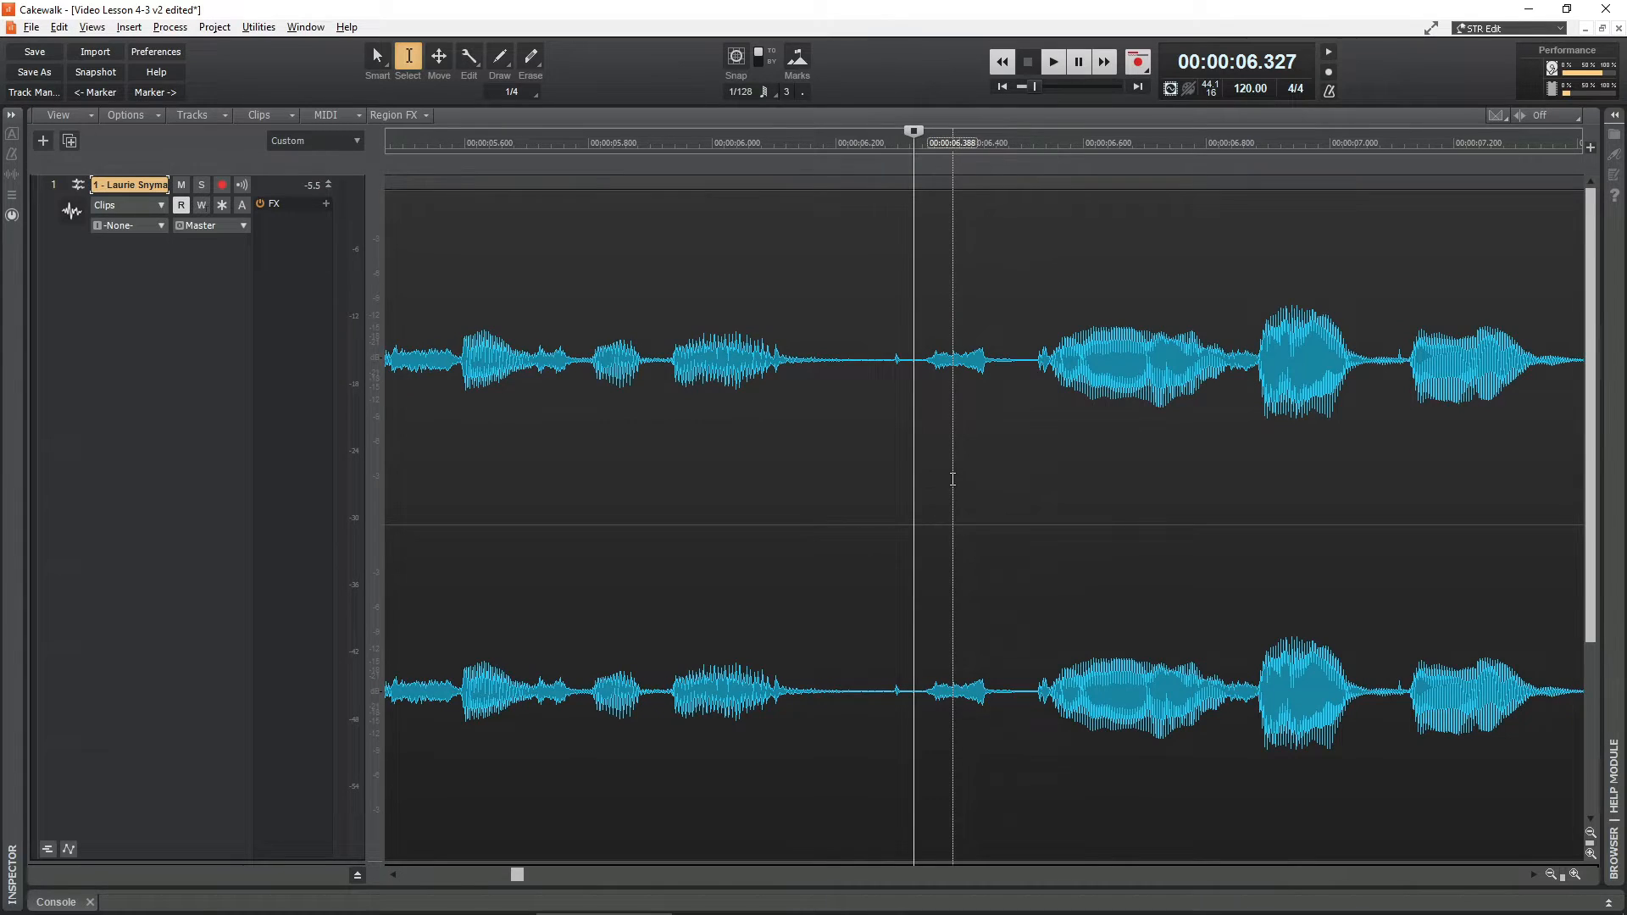
scroll(954, 477, "down", 2)
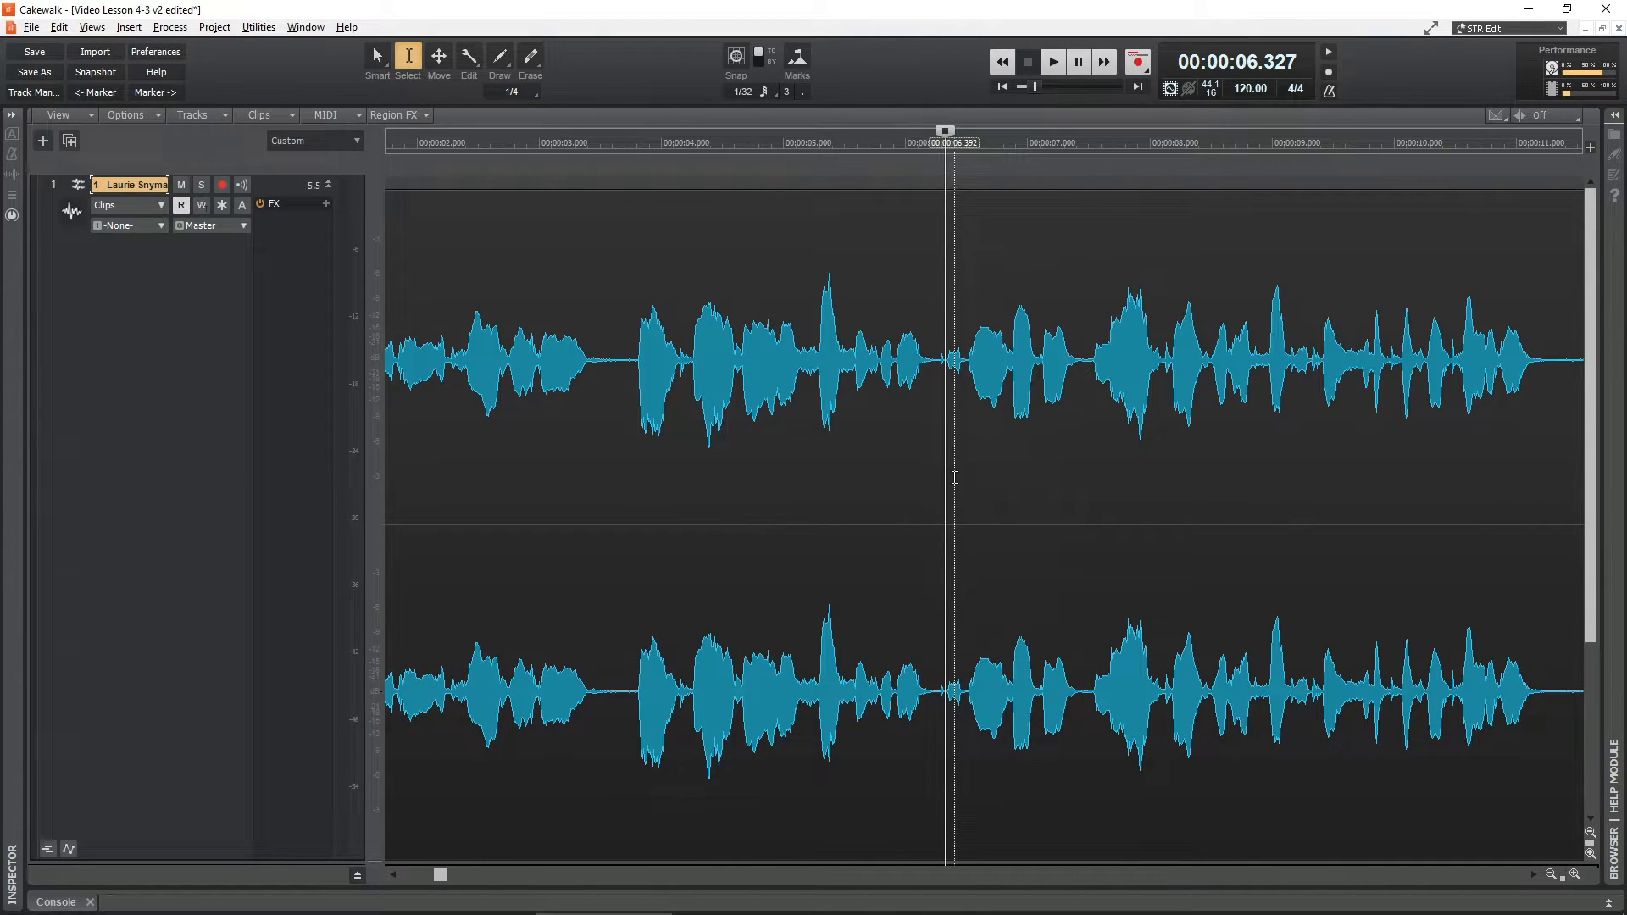
scroll(954, 477, "up", 4)
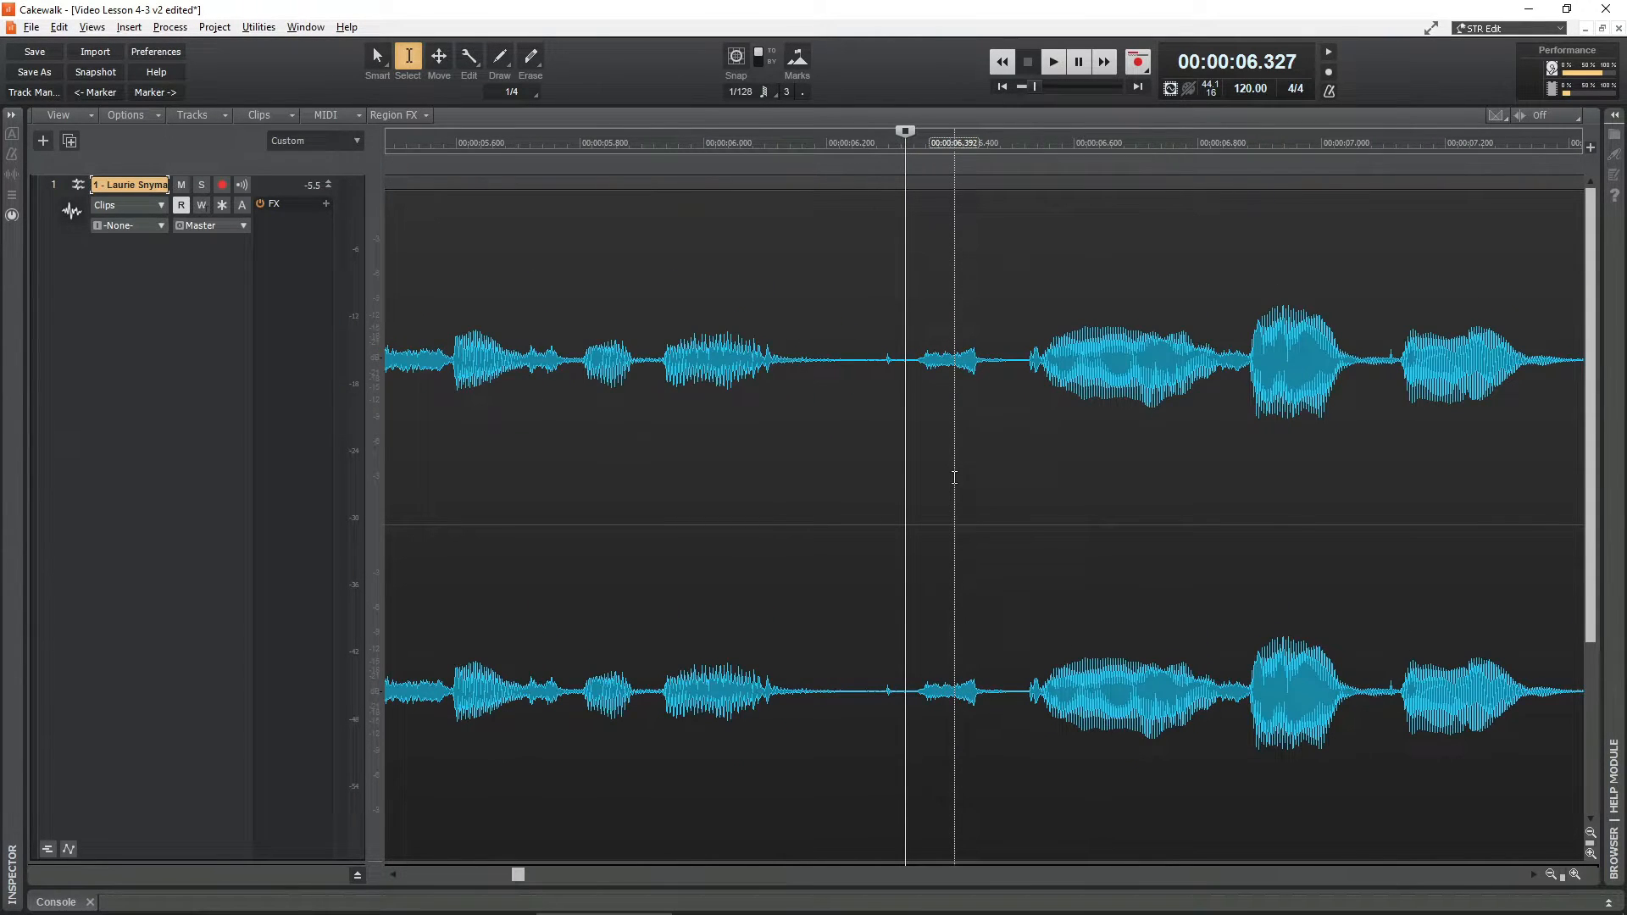
scroll(954, 477, "up", 1)
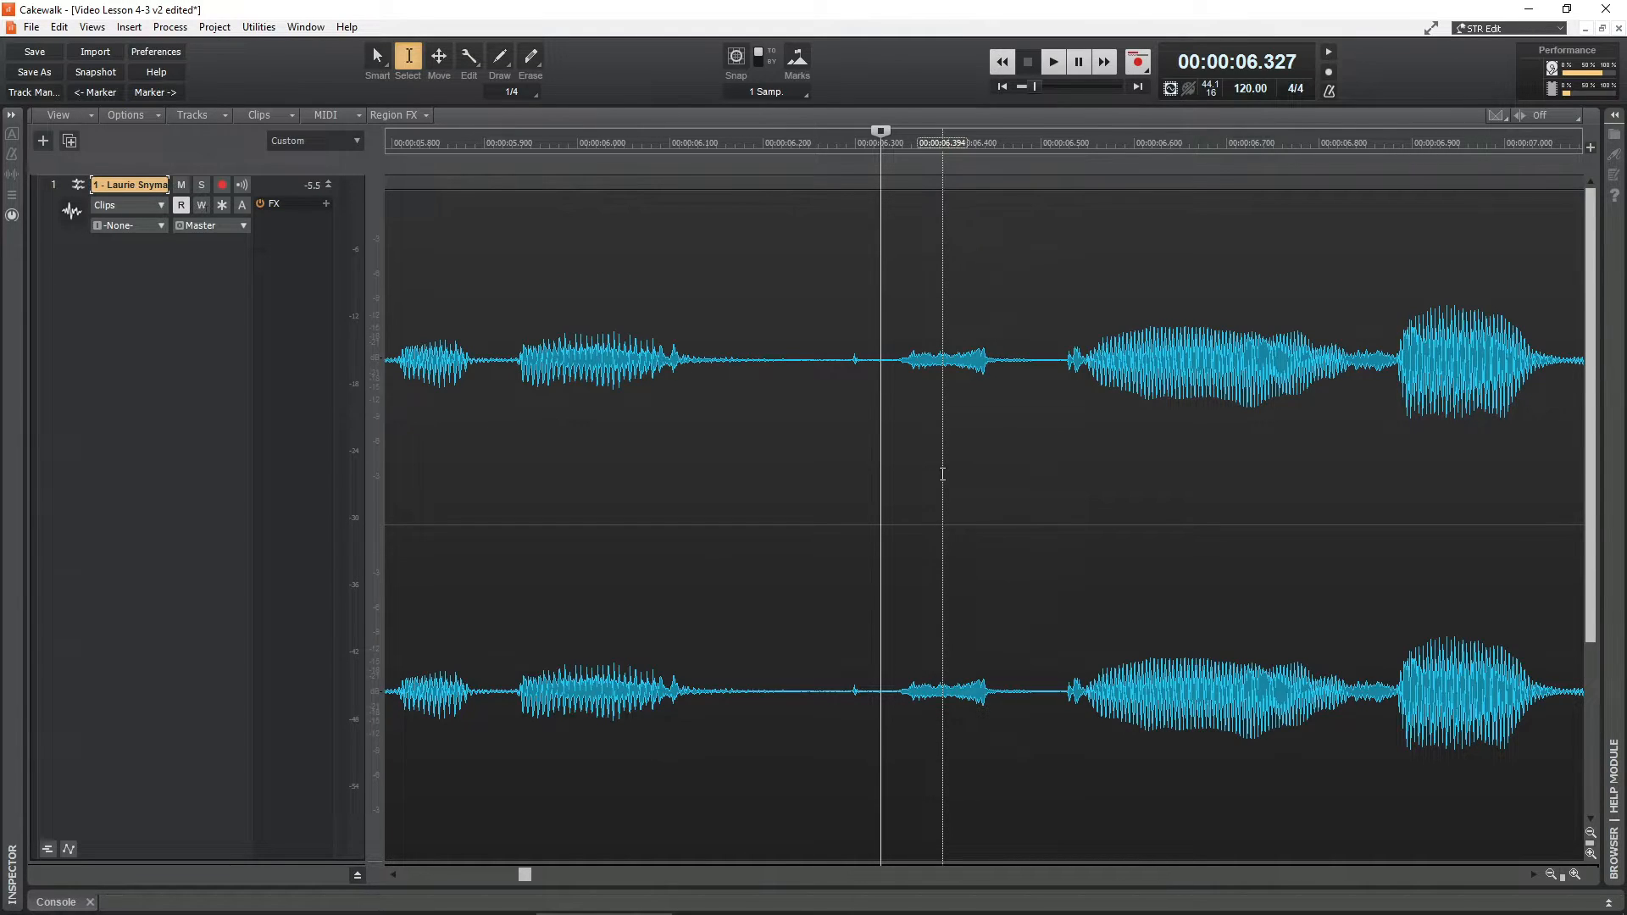
scroll(866, 466, "right", 2)
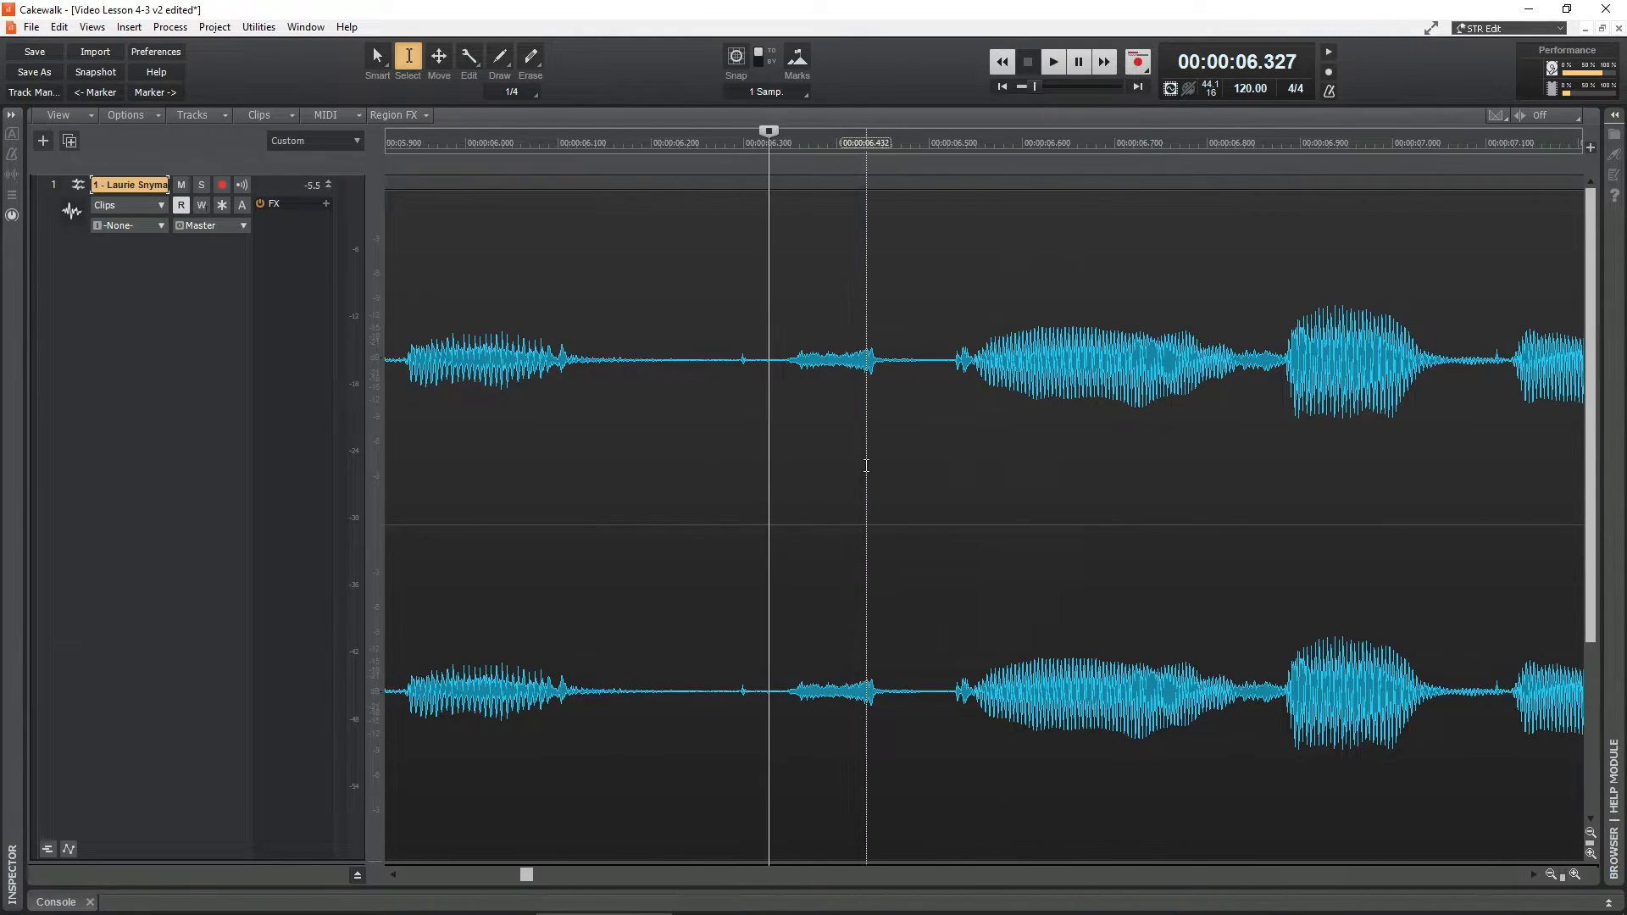
scroll(864, 466, "left", 6)
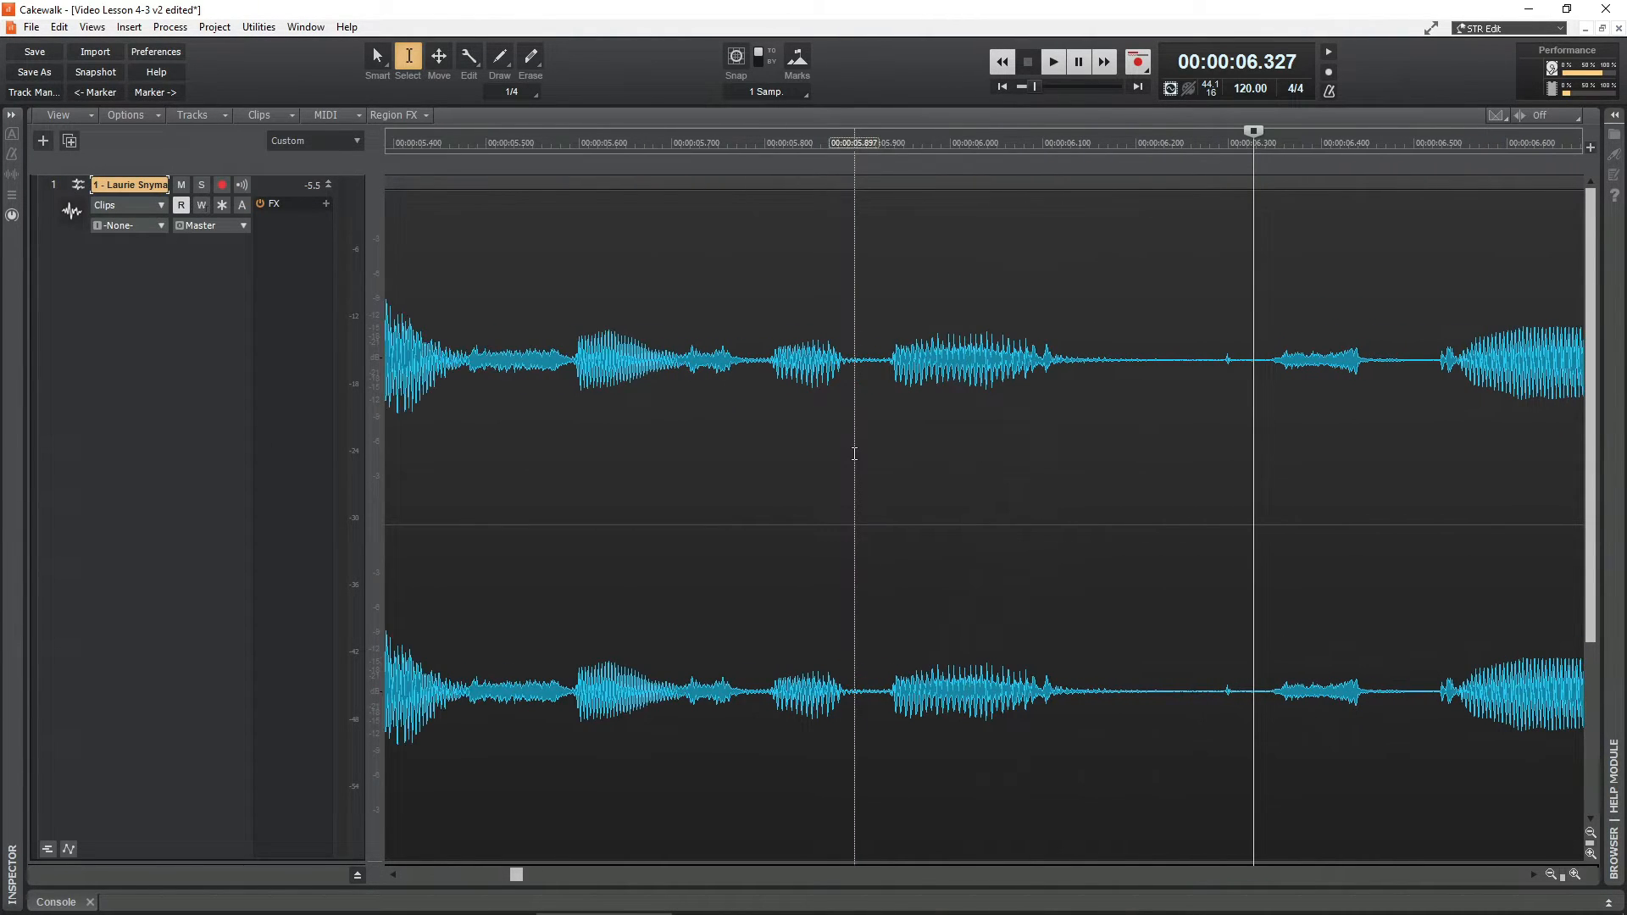
scroll(834, 449, "right", 6)
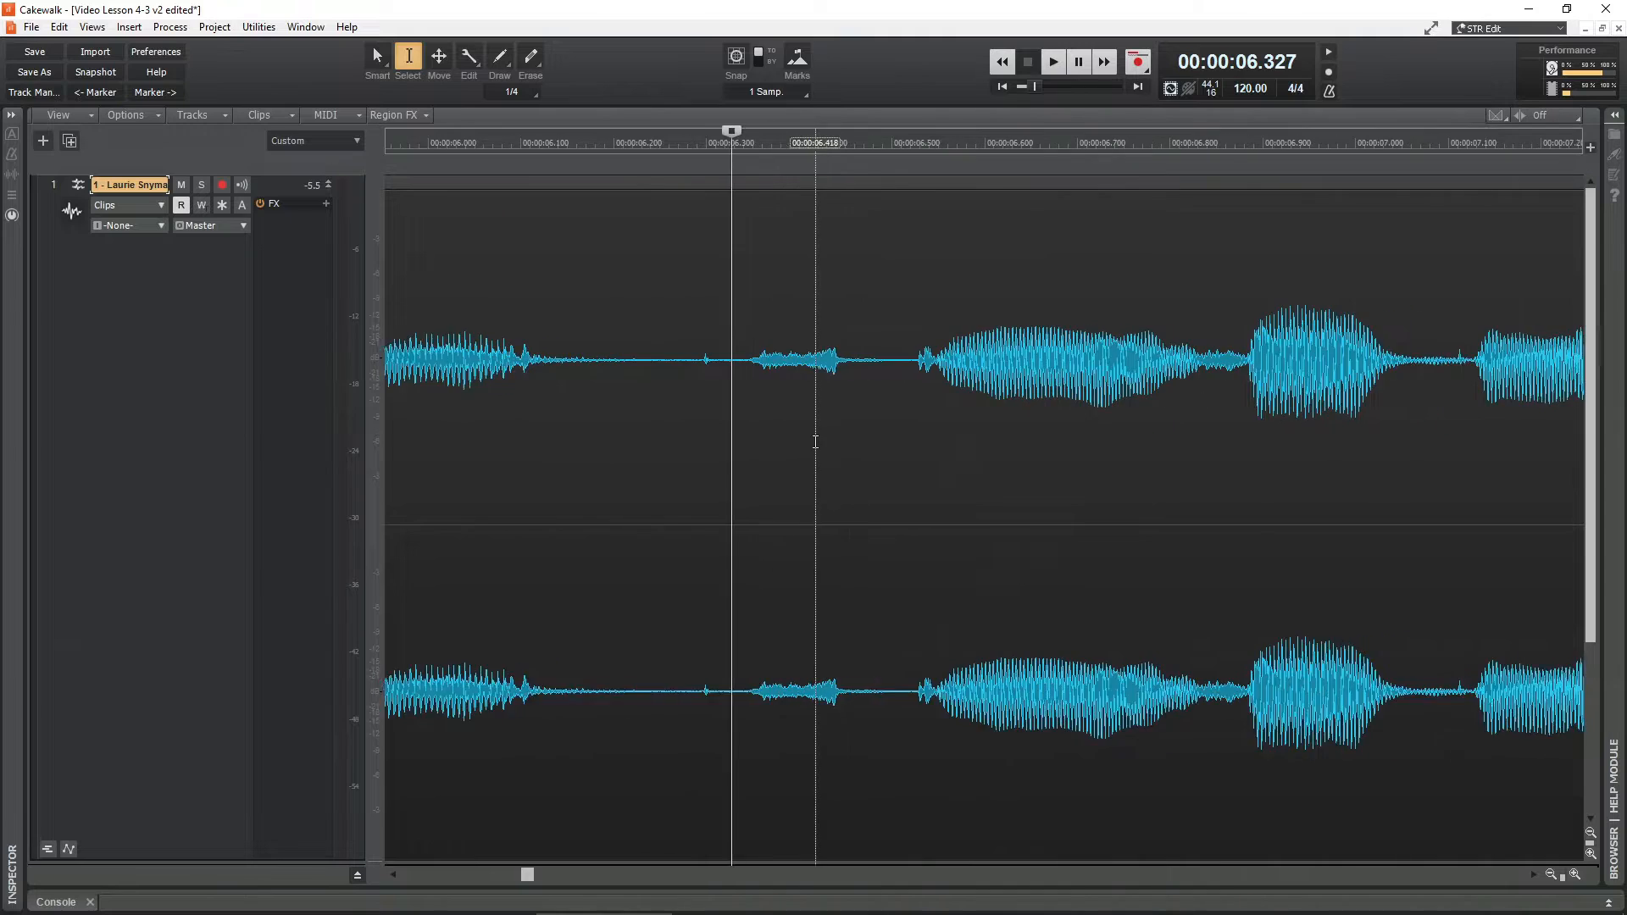
- Select the small sound from about 6.28 to 6.327 seconds and play the passage around it from about 3.57 to 6.83 seconds
scroll(815, 442, "left", 2)
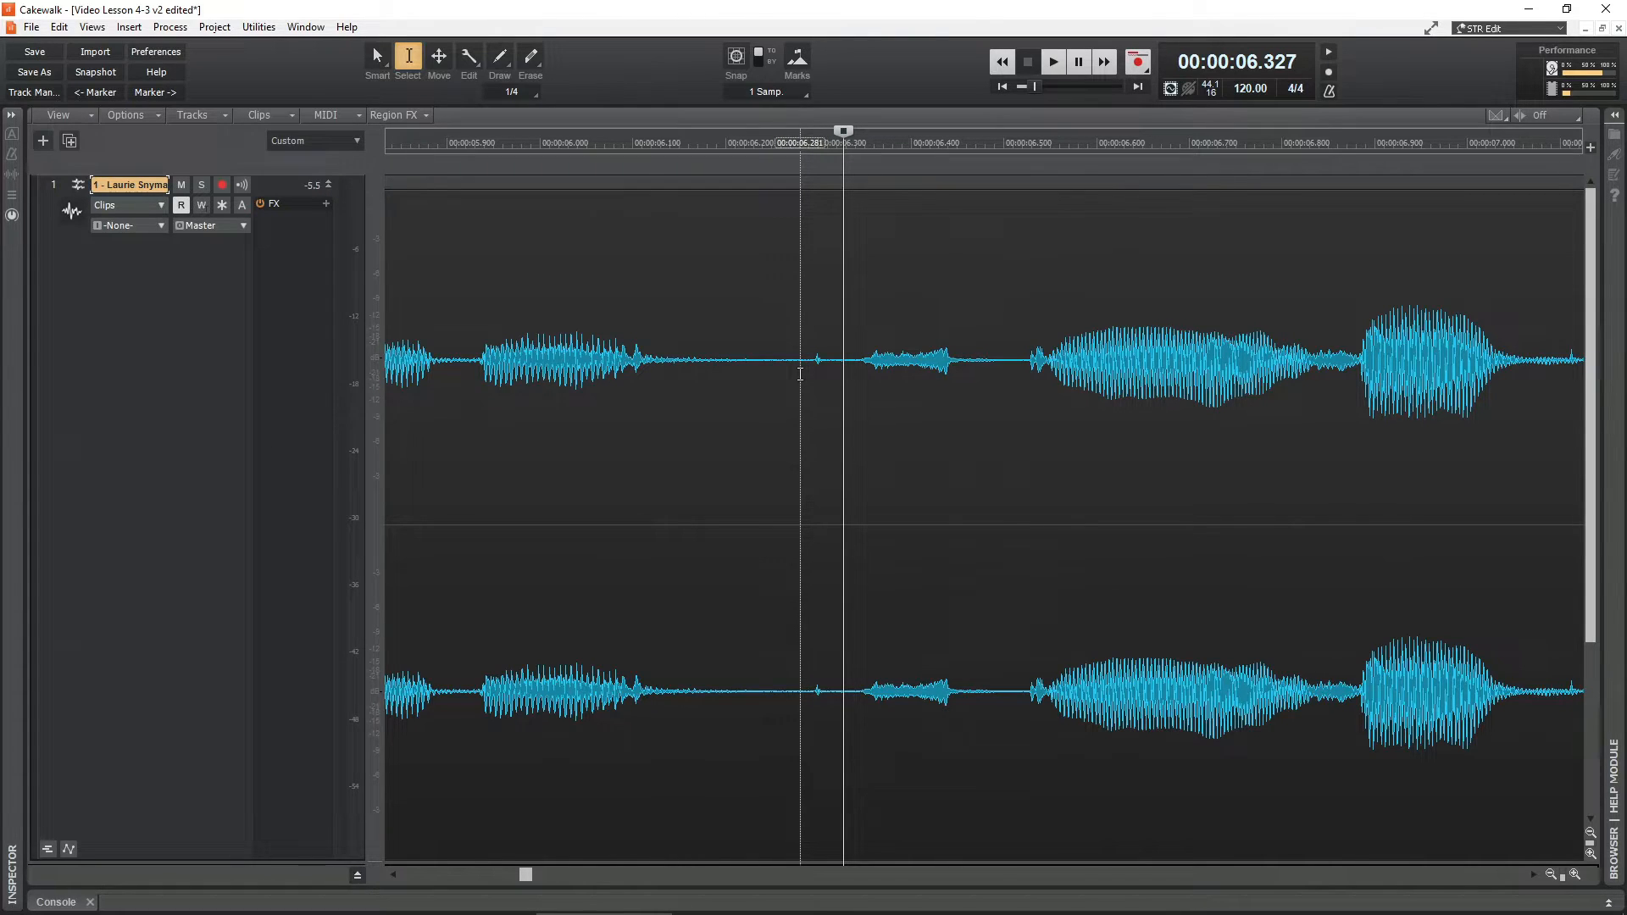
left_click_drag(800, 374, 840, 384)
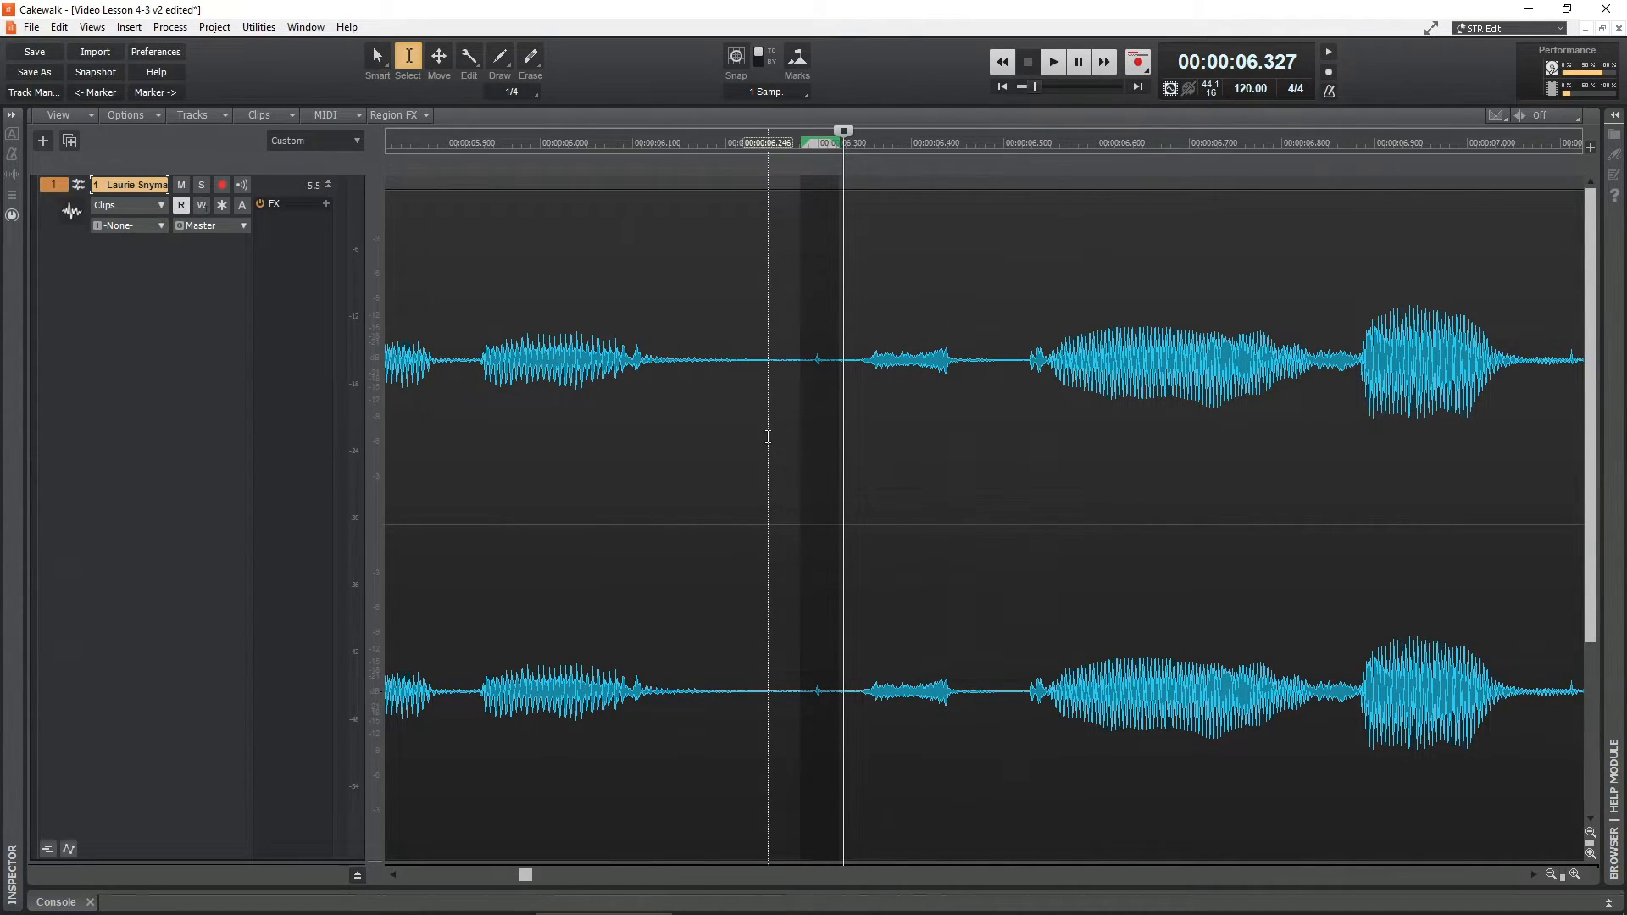
scroll(767, 436, "down", 8)
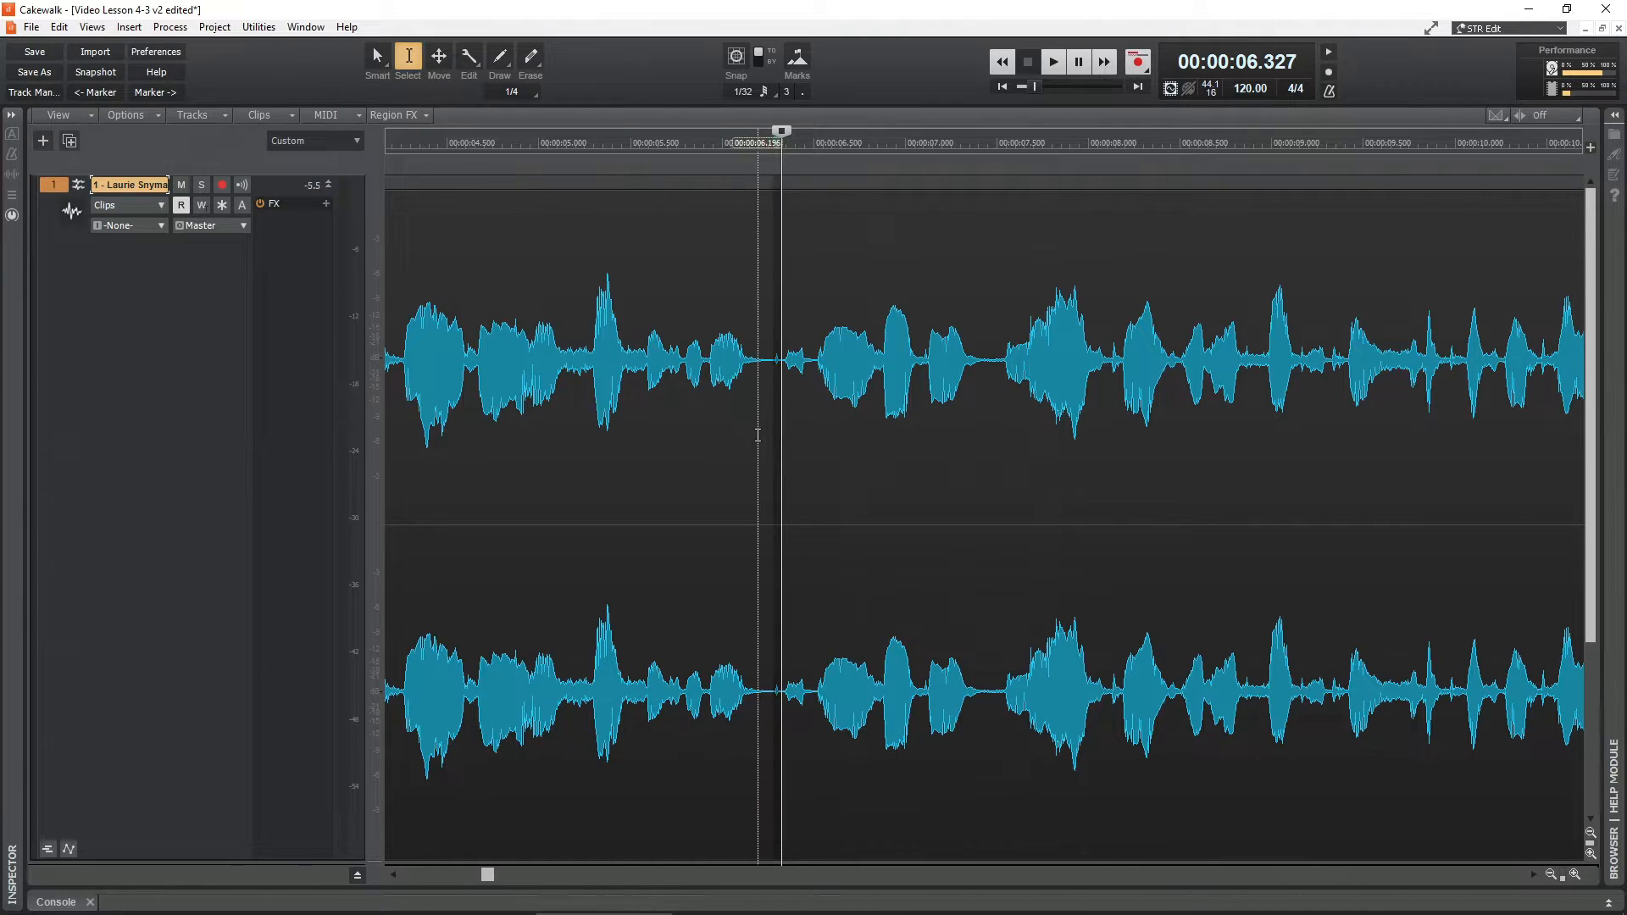
scroll(762, 435, "left", 5)
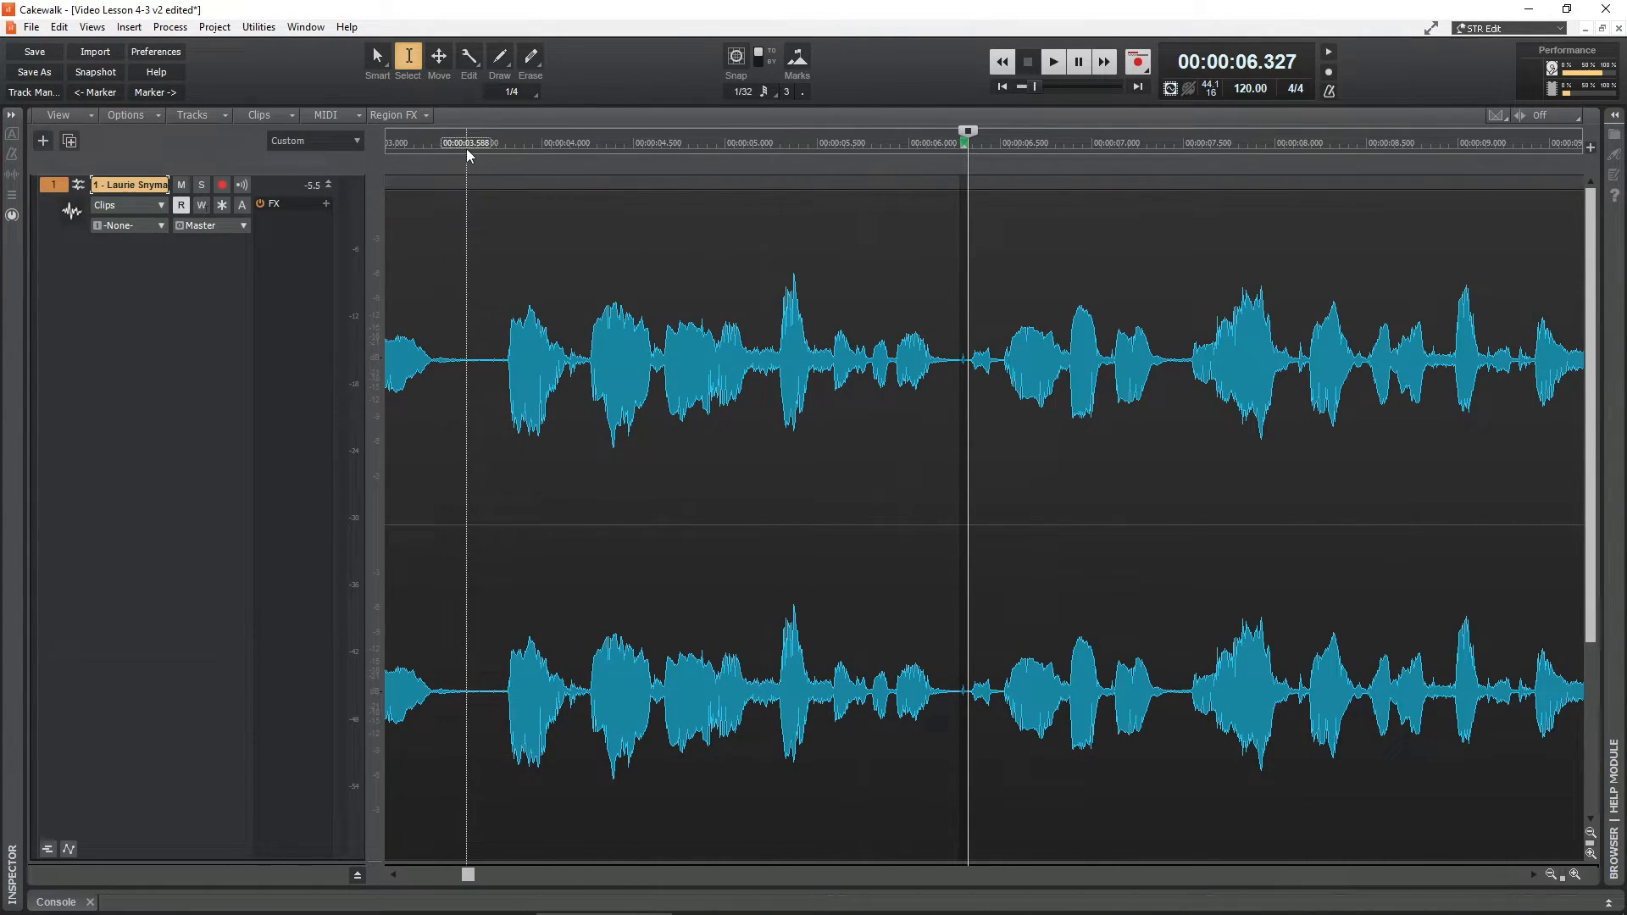
left_click(464, 144)
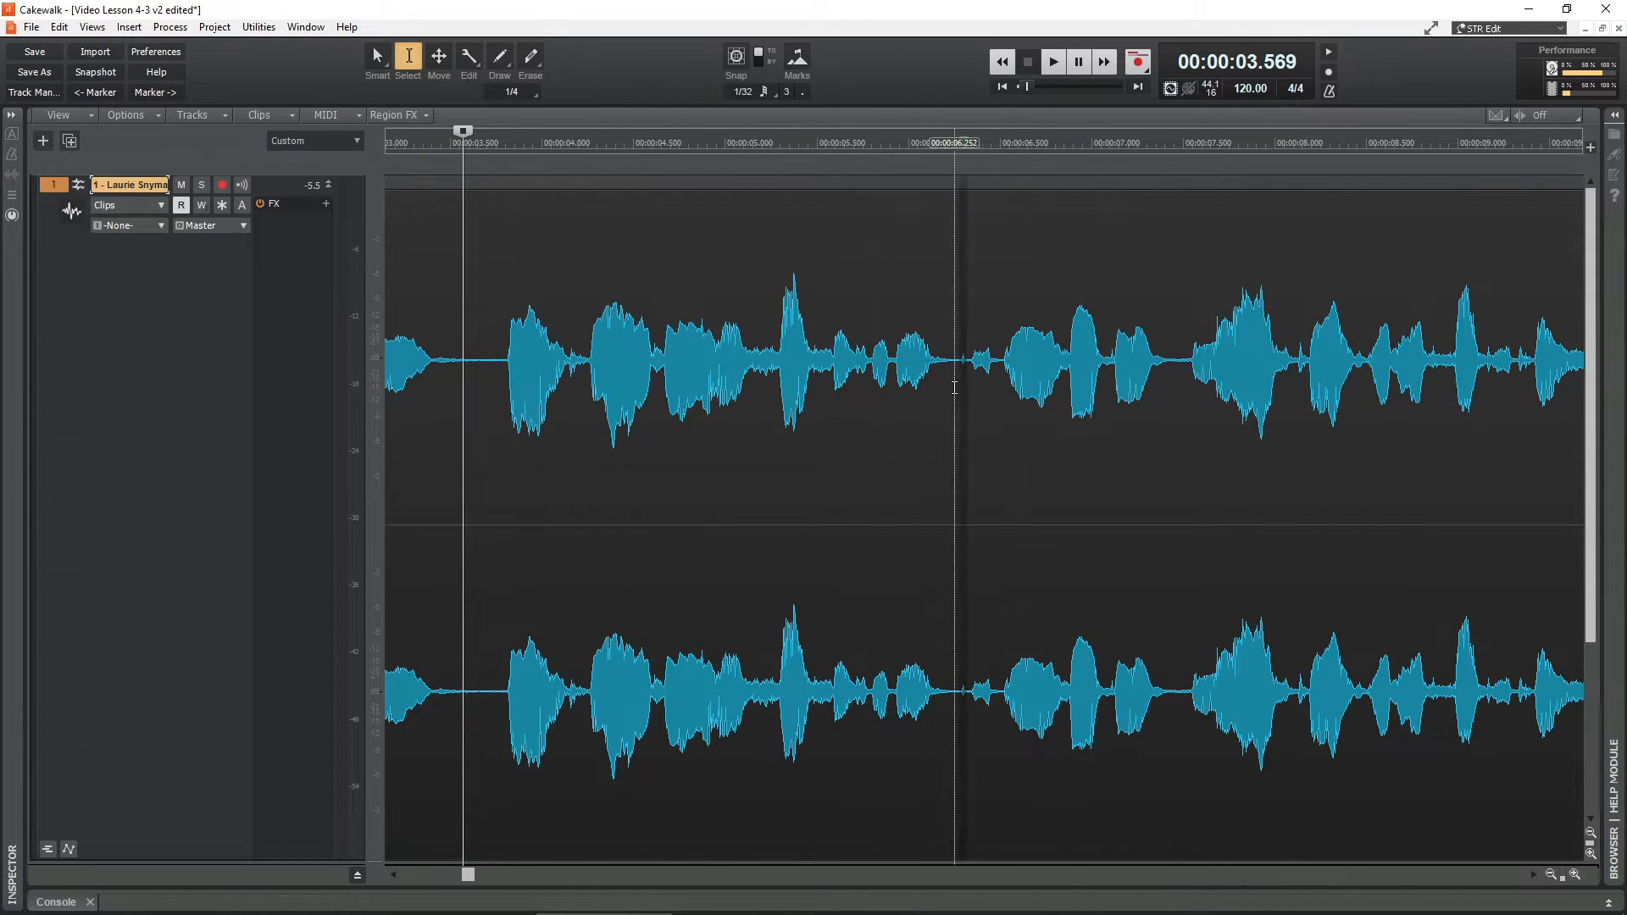
left_click_drag(966, 381, 959, 381)
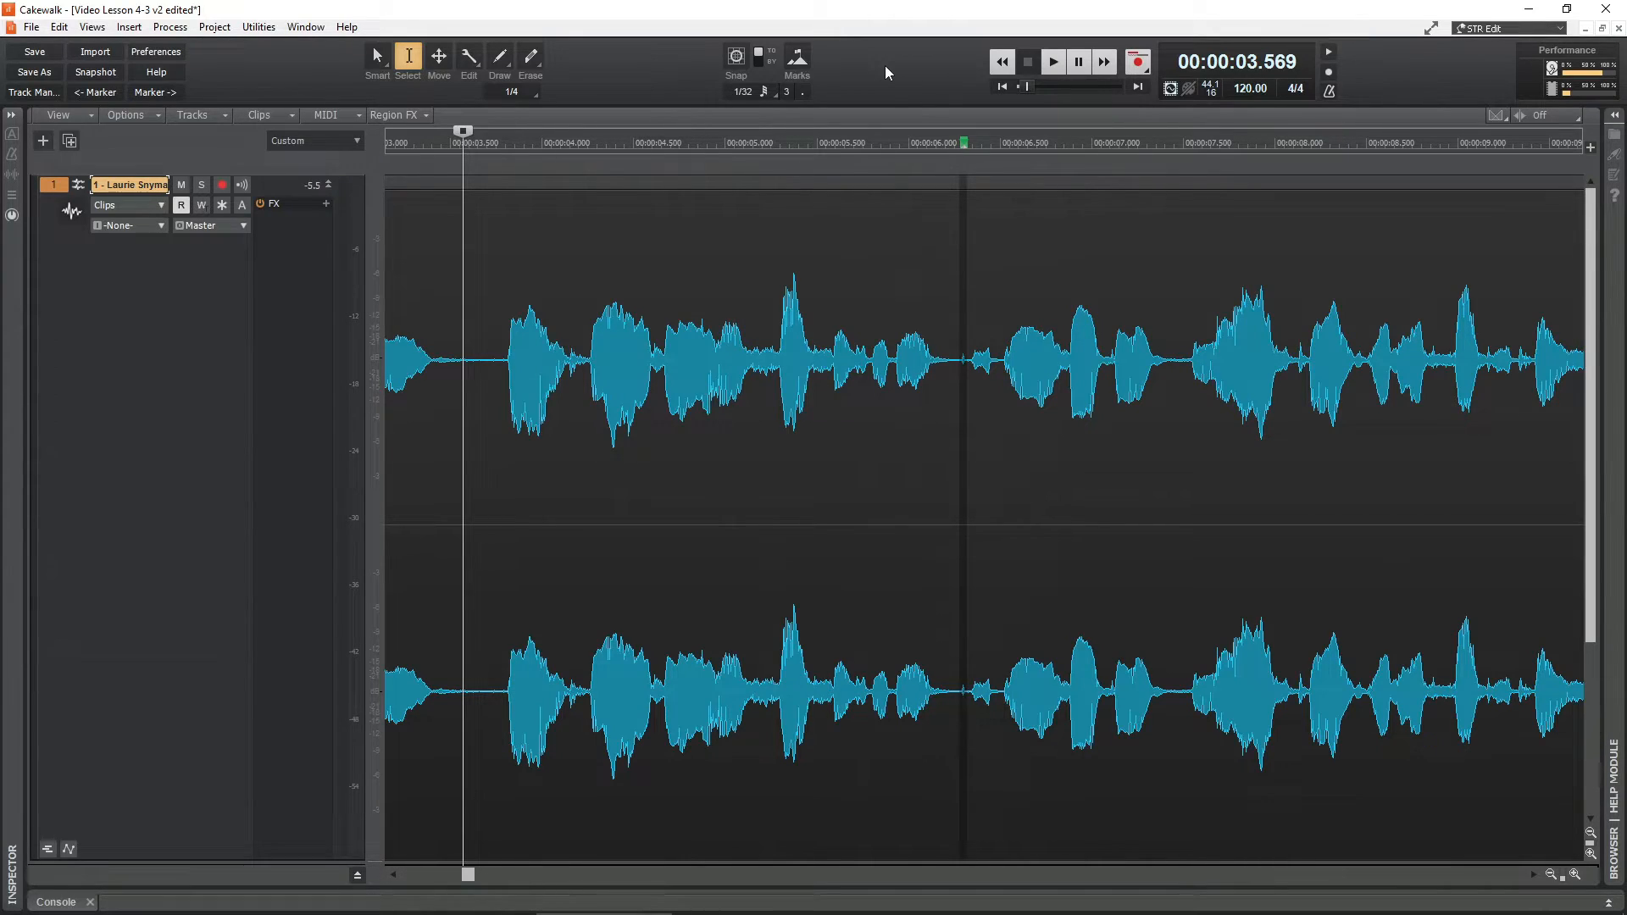
key("space")
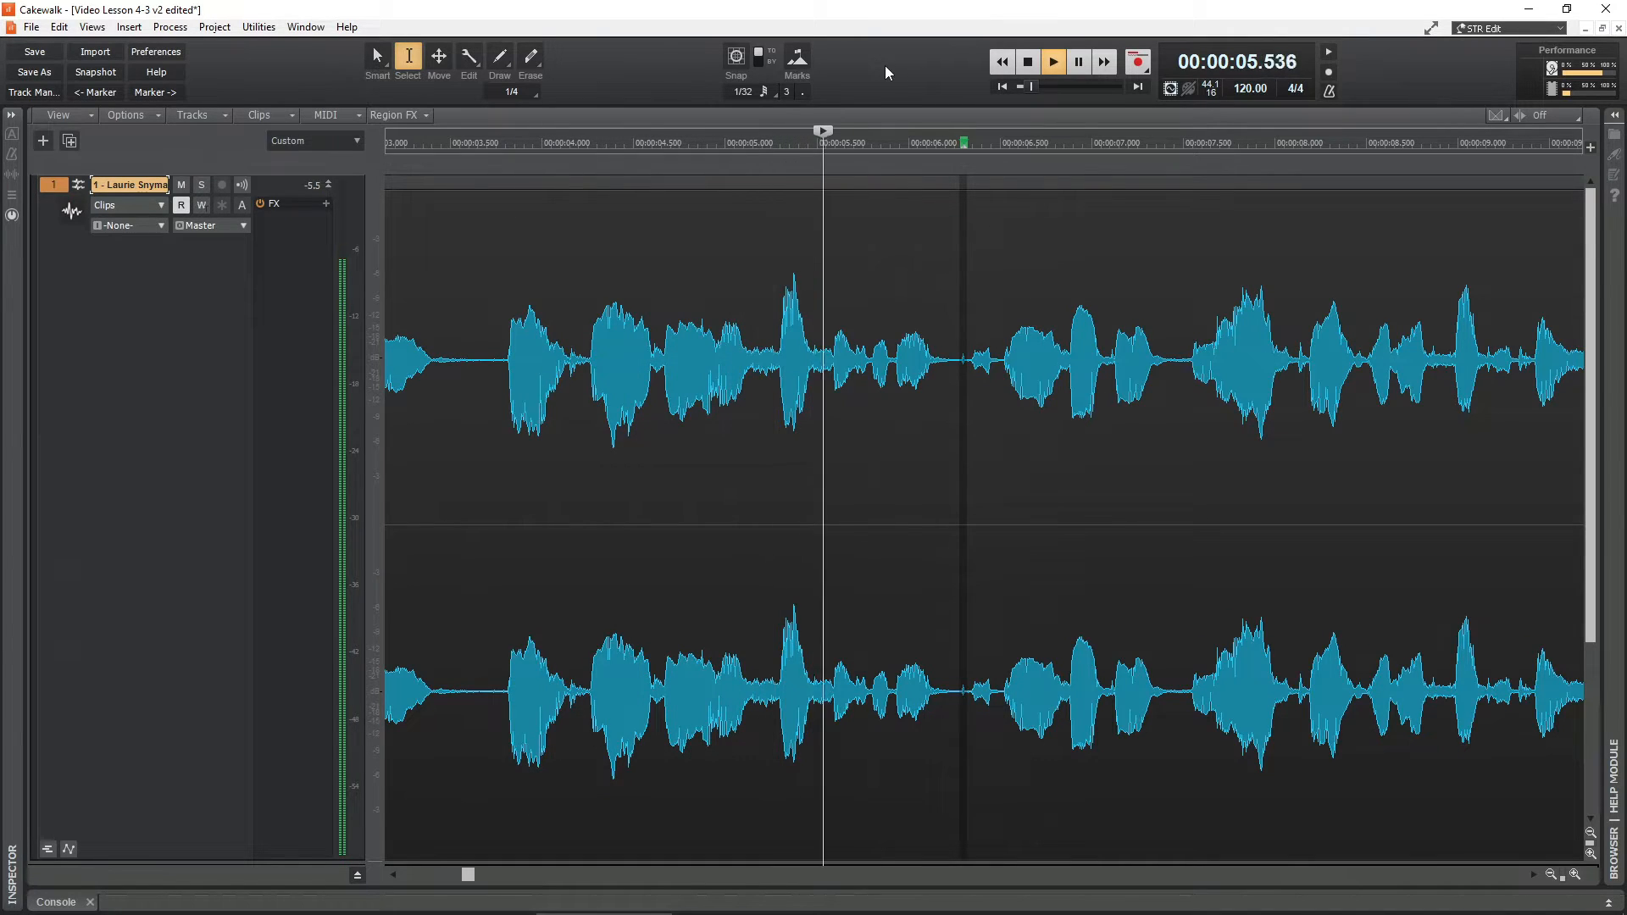
key("space")
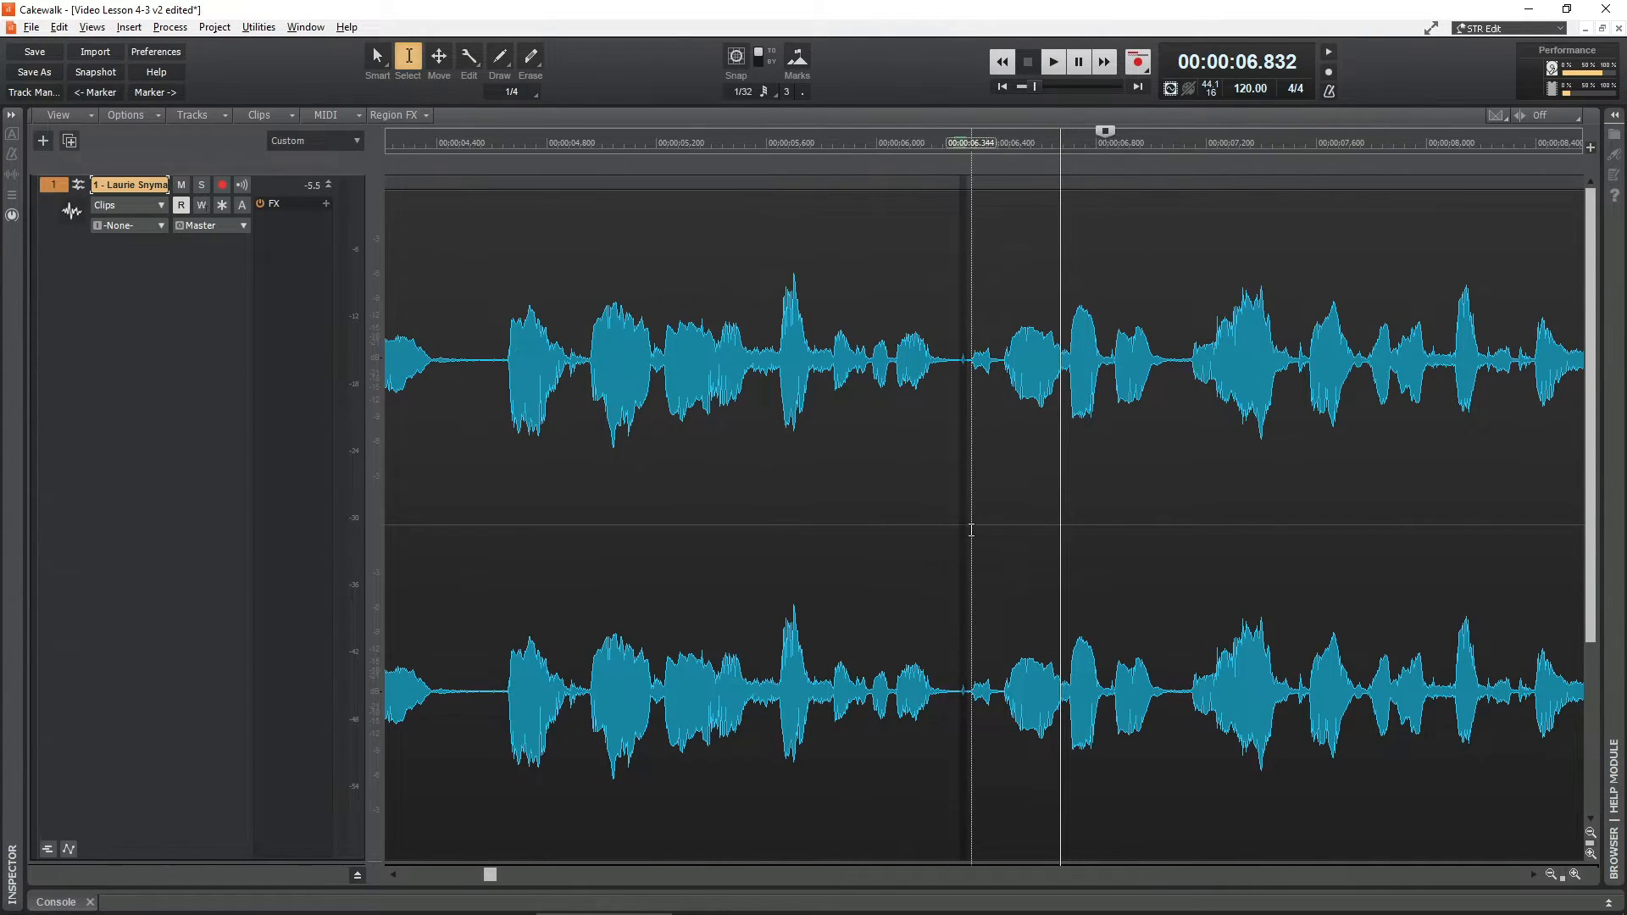
- Delete the selected small sound near 6.3 seconds from the clip and clear the time selection
scroll(969, 534, "up", 10)
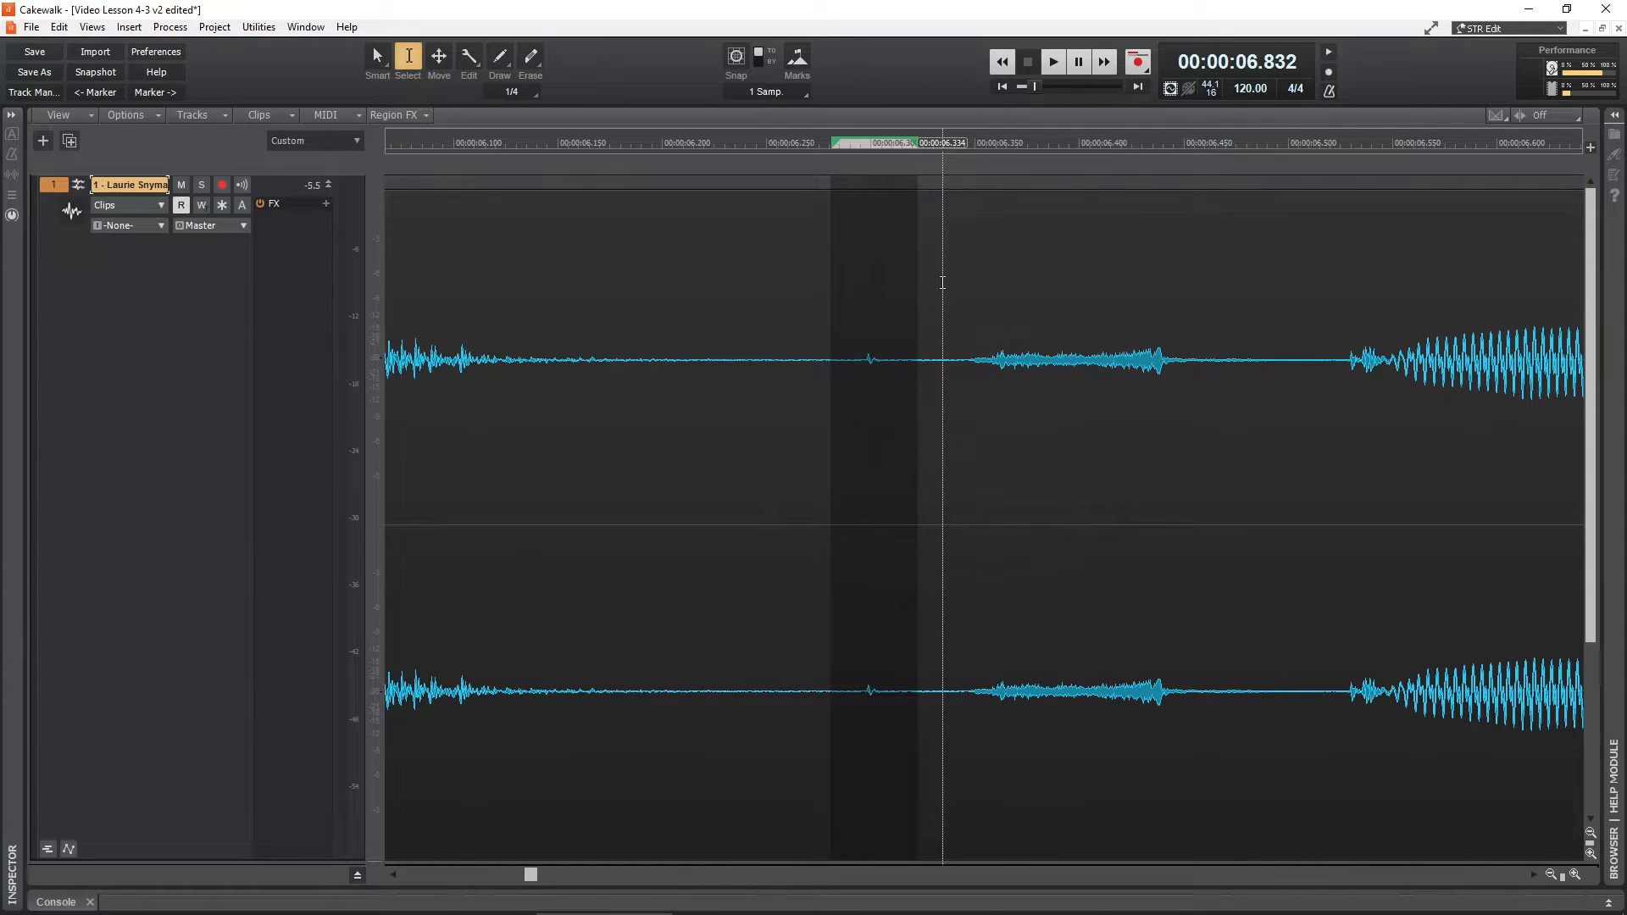
key("Delete")
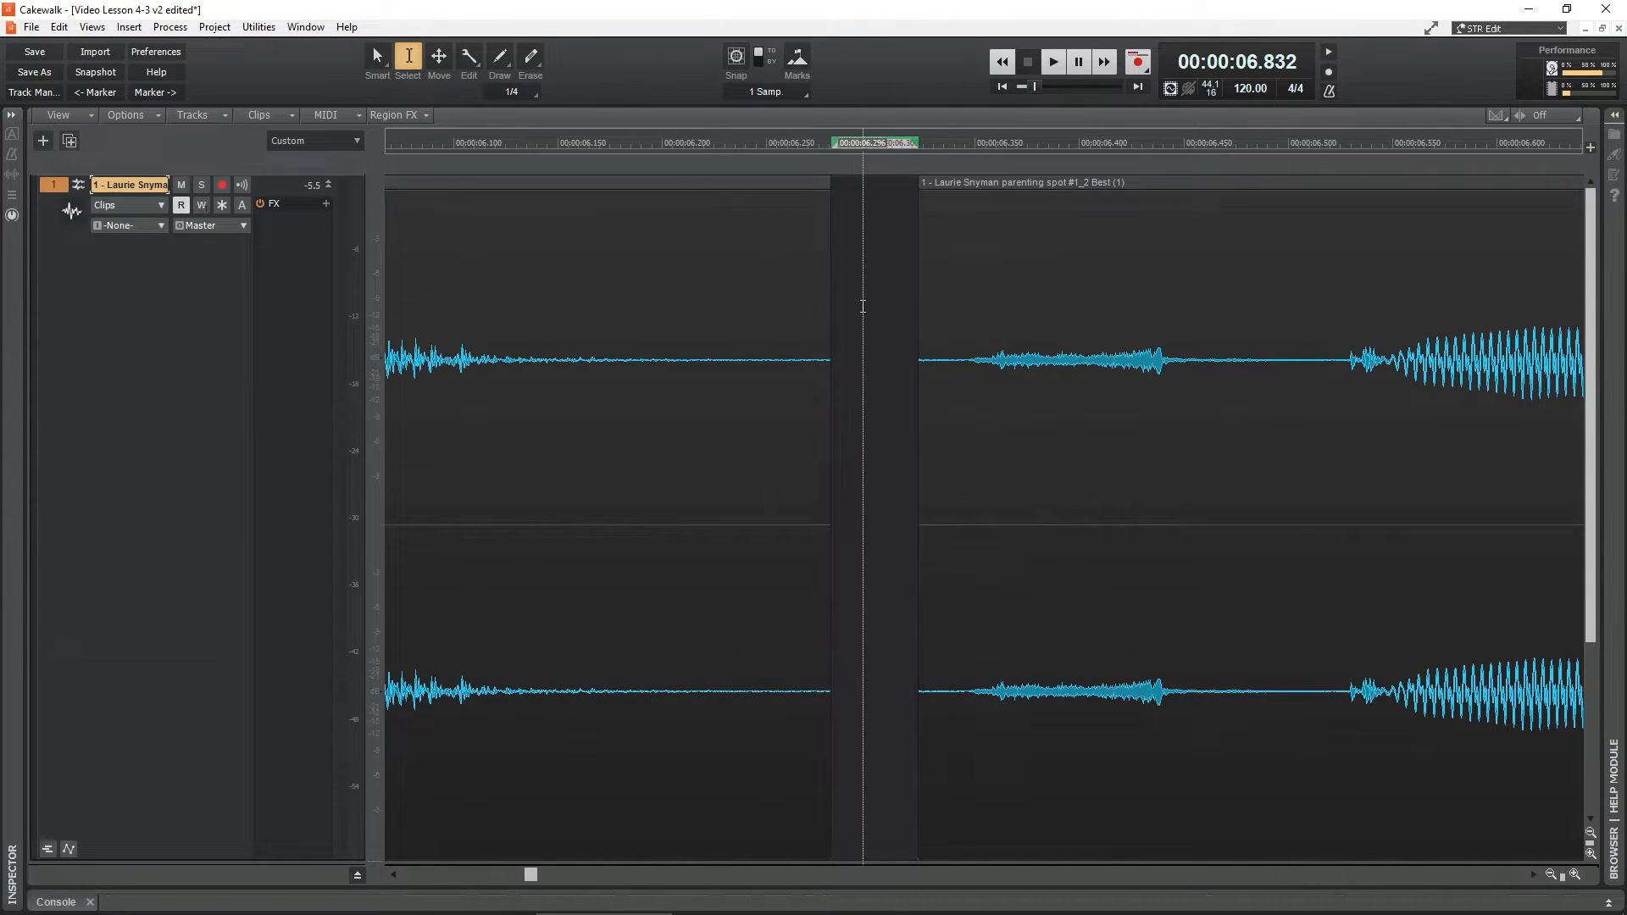
left_click(862, 306)
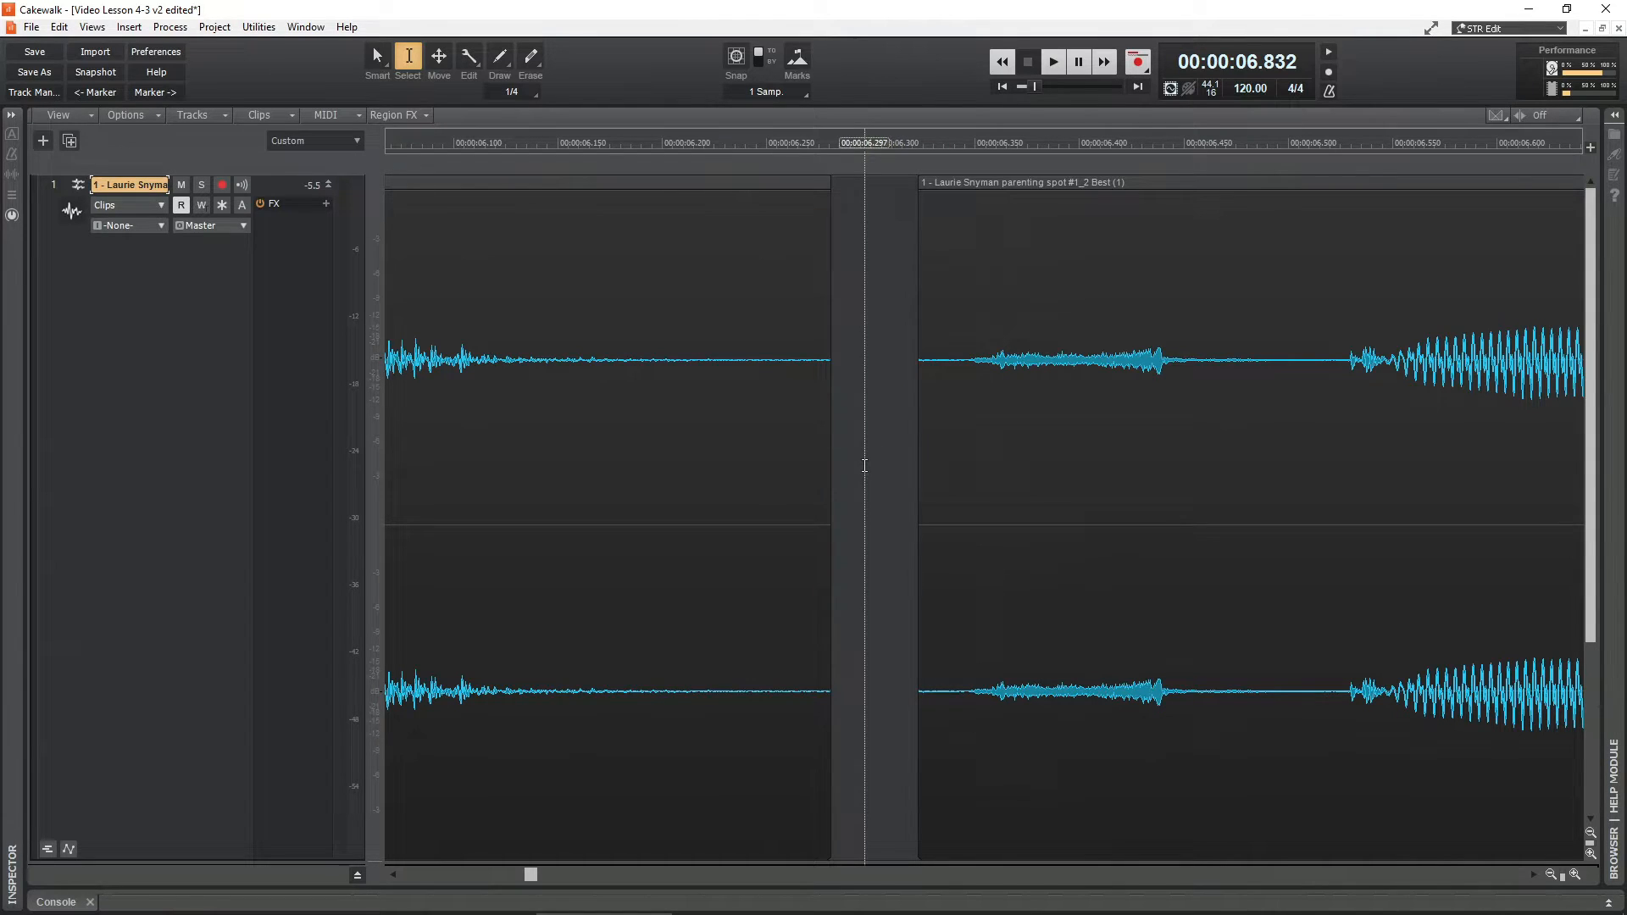
- Play across the gap between the two clips, from about 3.507 to 7.17 seconds
scroll(864, 464, "down", 10)
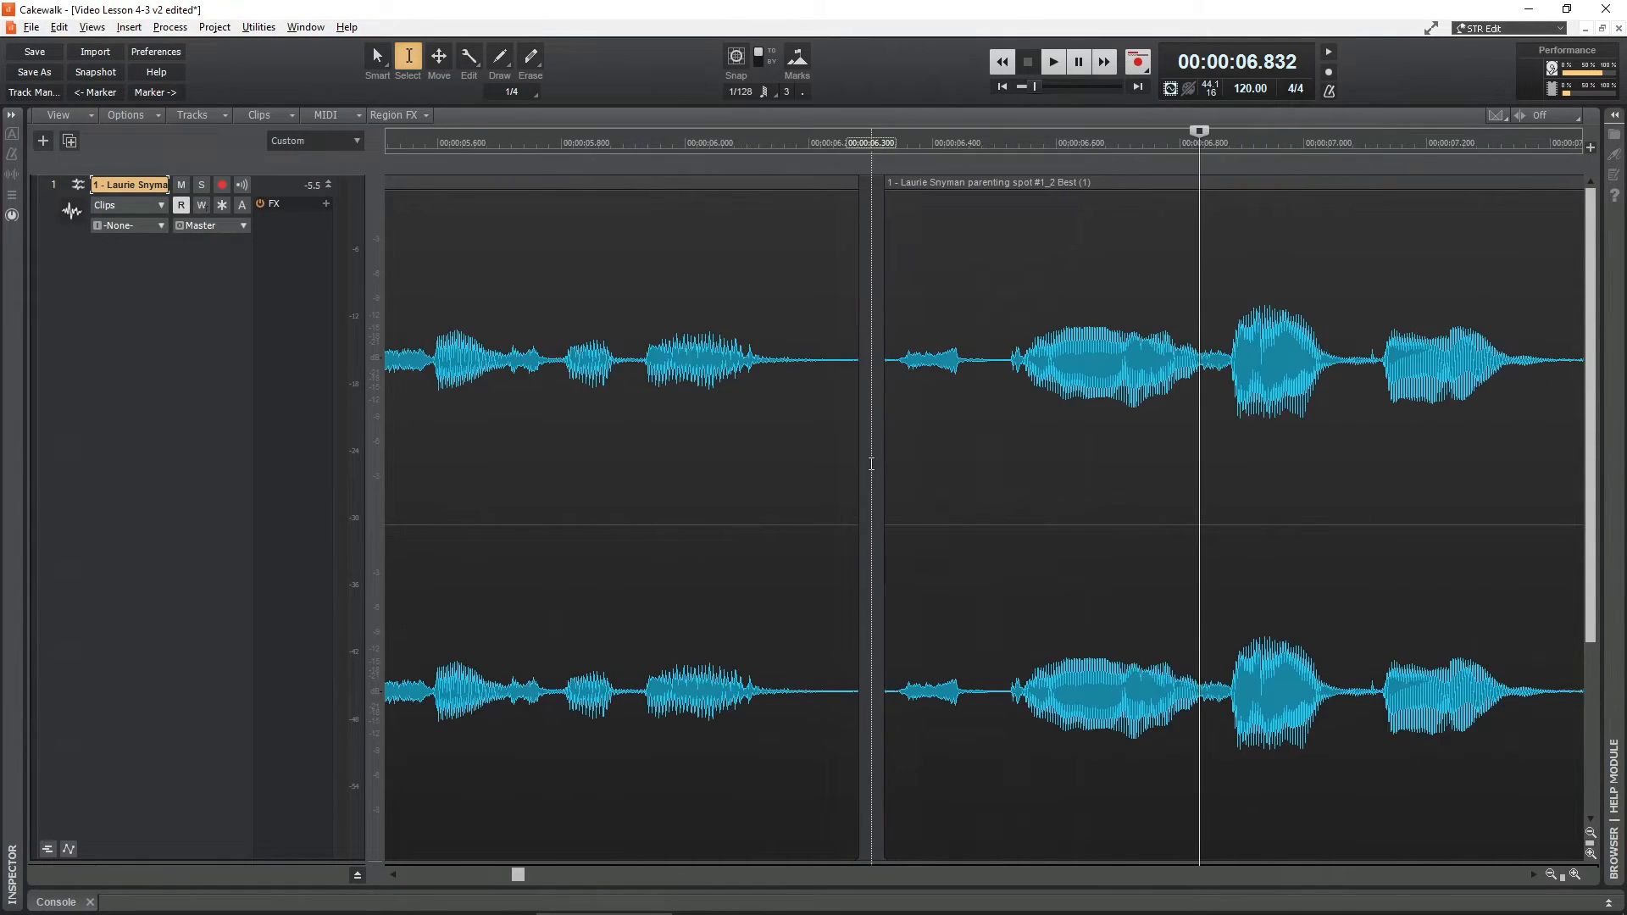
scroll(871, 463, "down", 2)
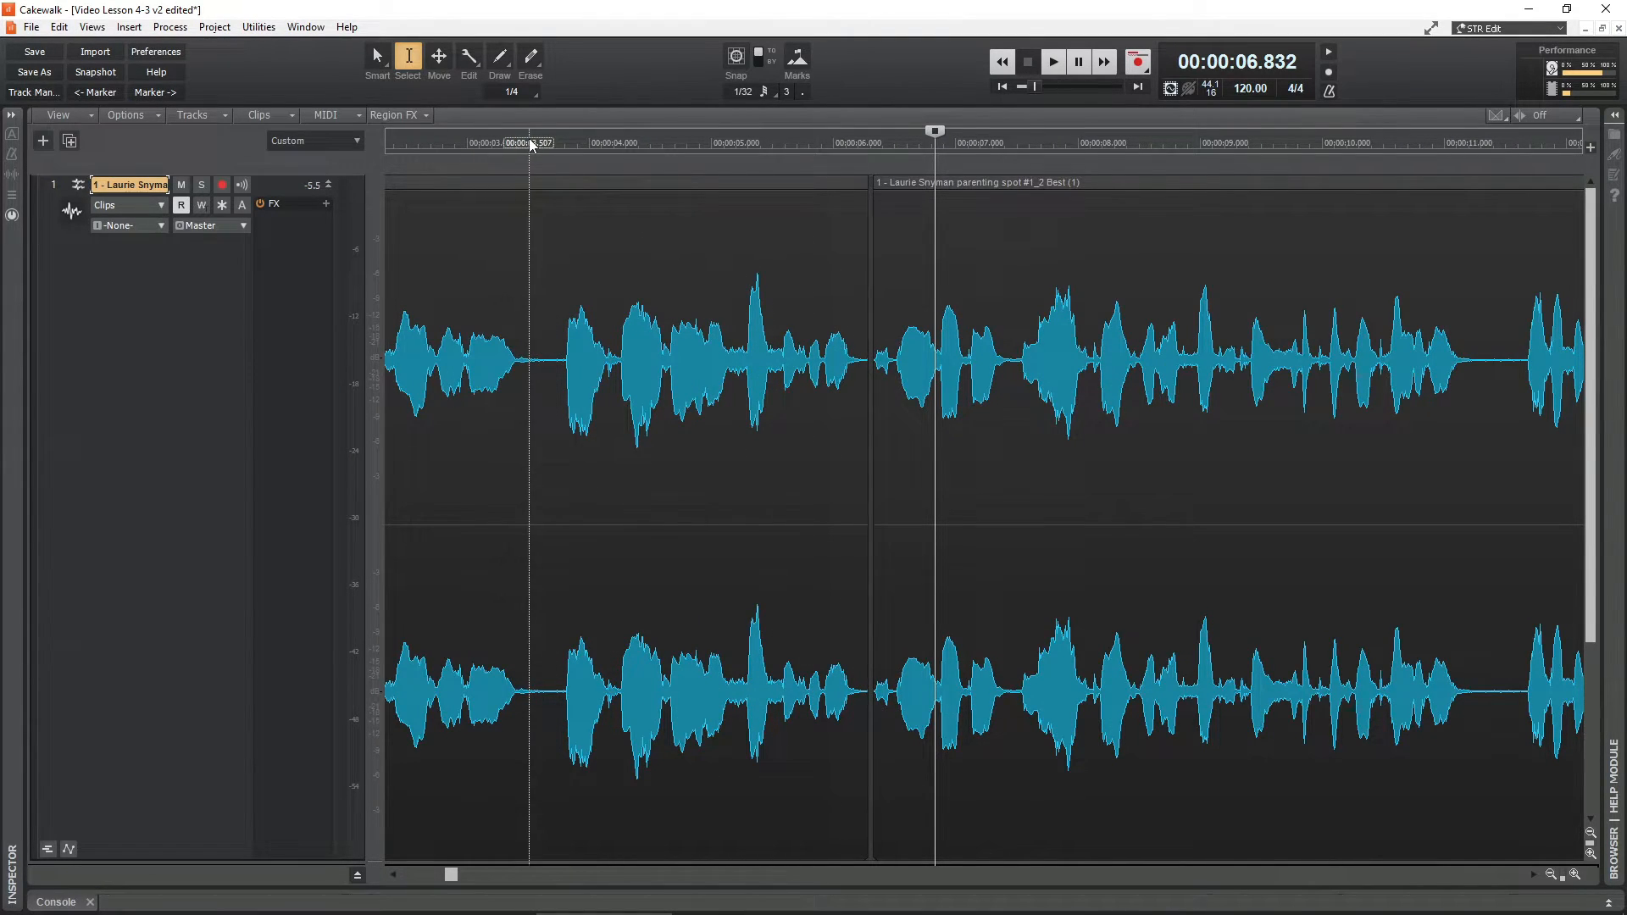
left_click(528, 142)
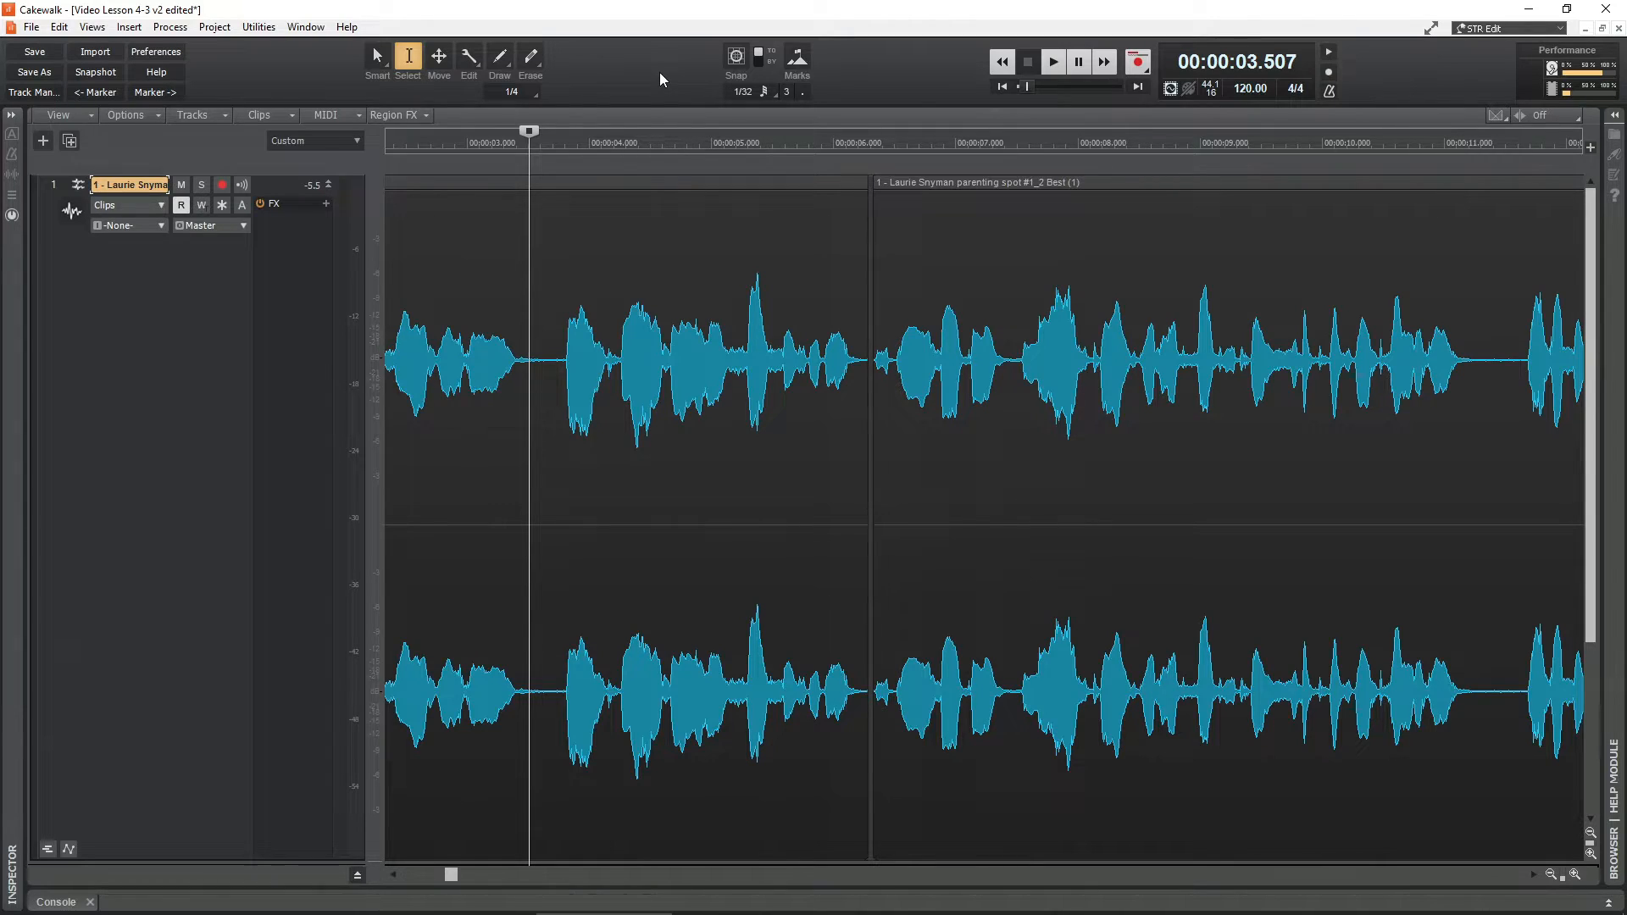
key("space")
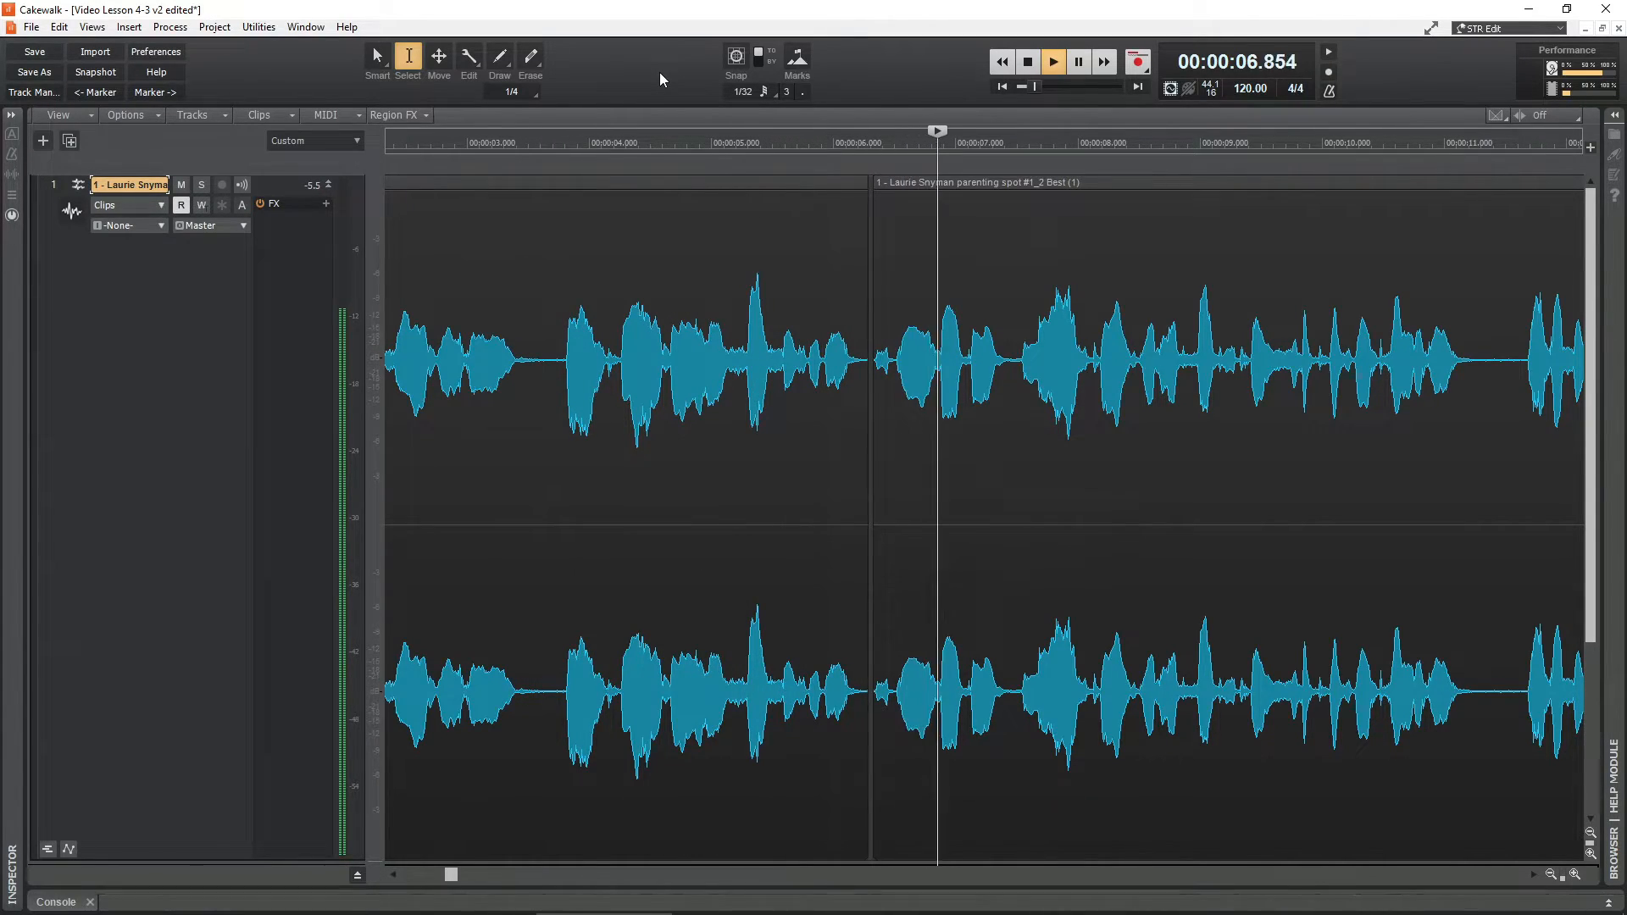
key("space")
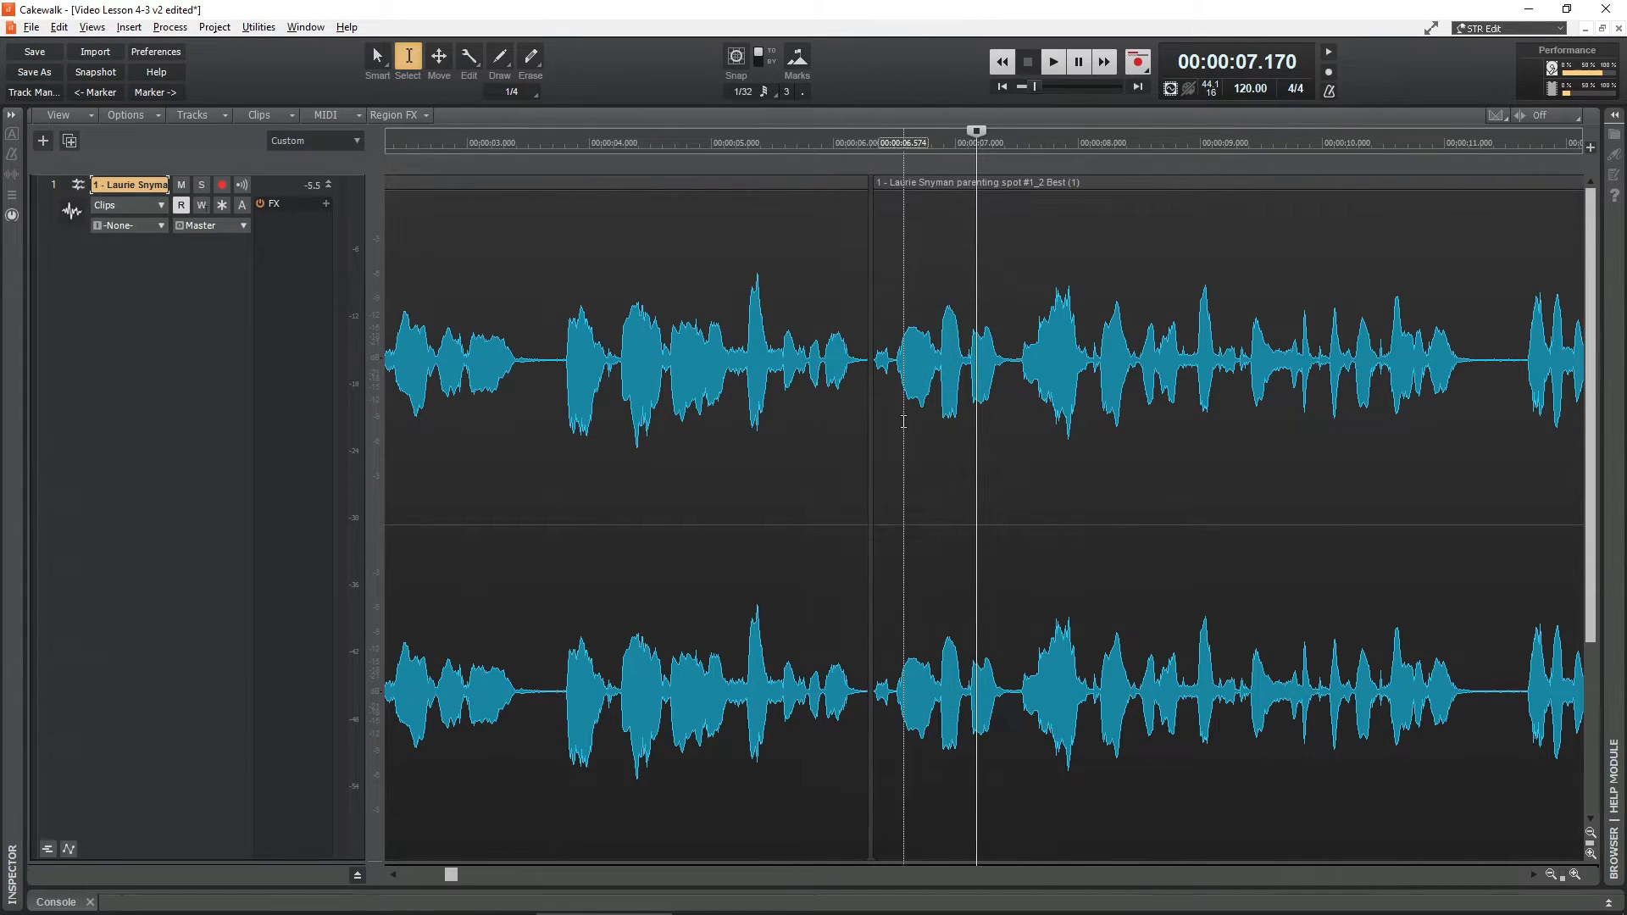
- Close the gap by moving the second clip about 0.04 seconds earlier to meet the first clip's end, and deselect it
scroll(888, 438, "up", 1, "ctrl")
scroll(888, 438, "up", 2, "ctrl")
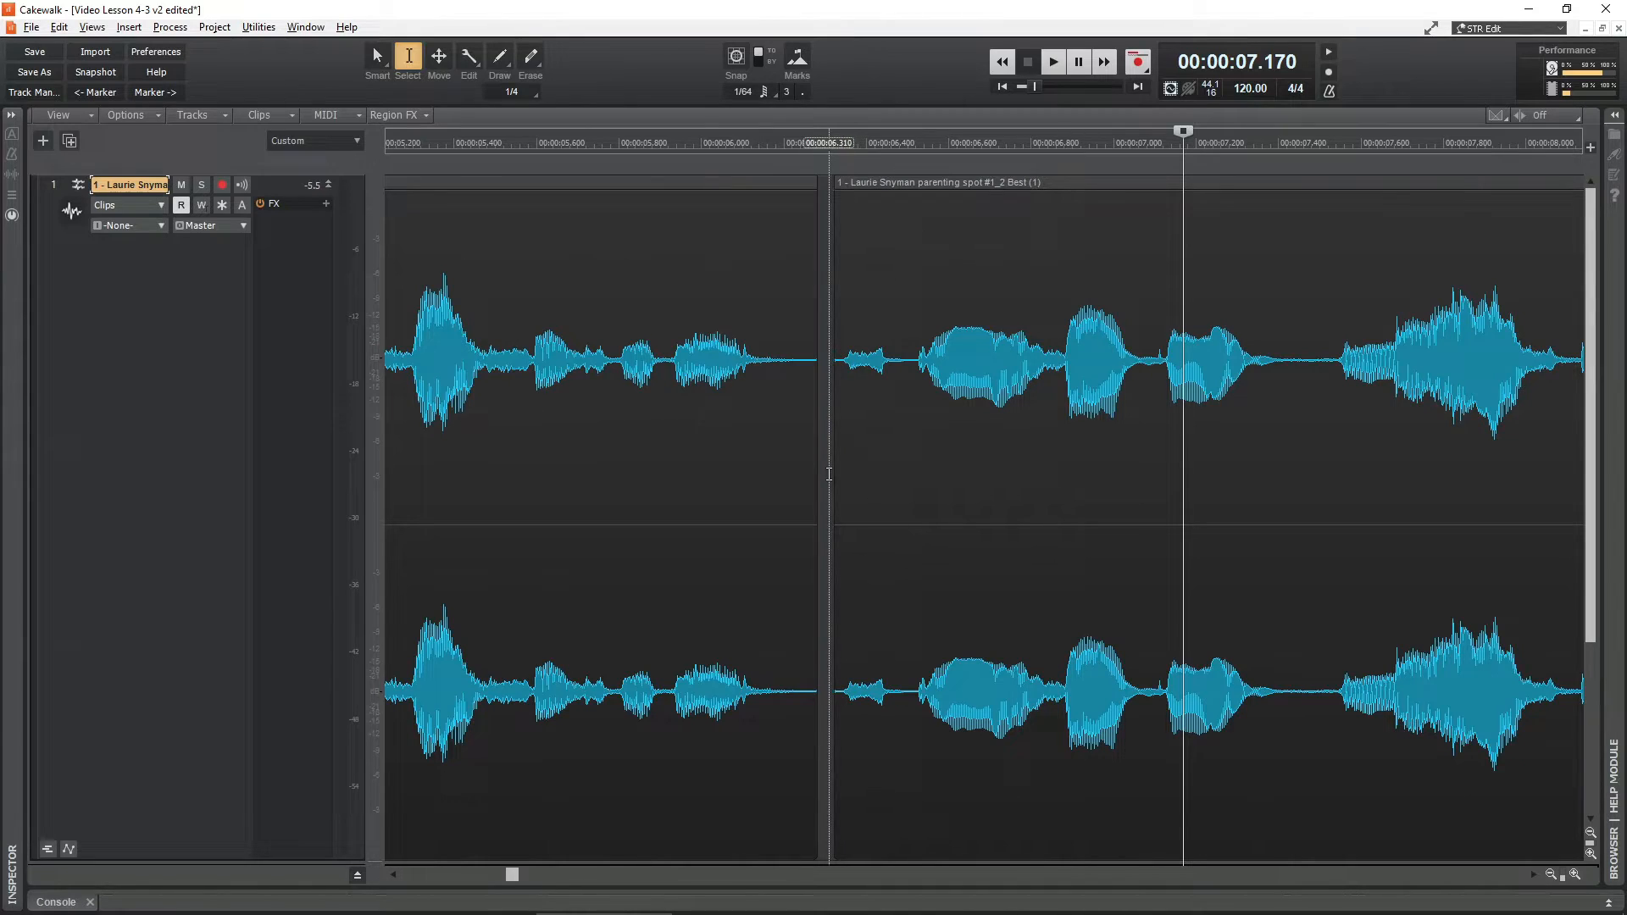
scroll(836, 523, "up", 1)
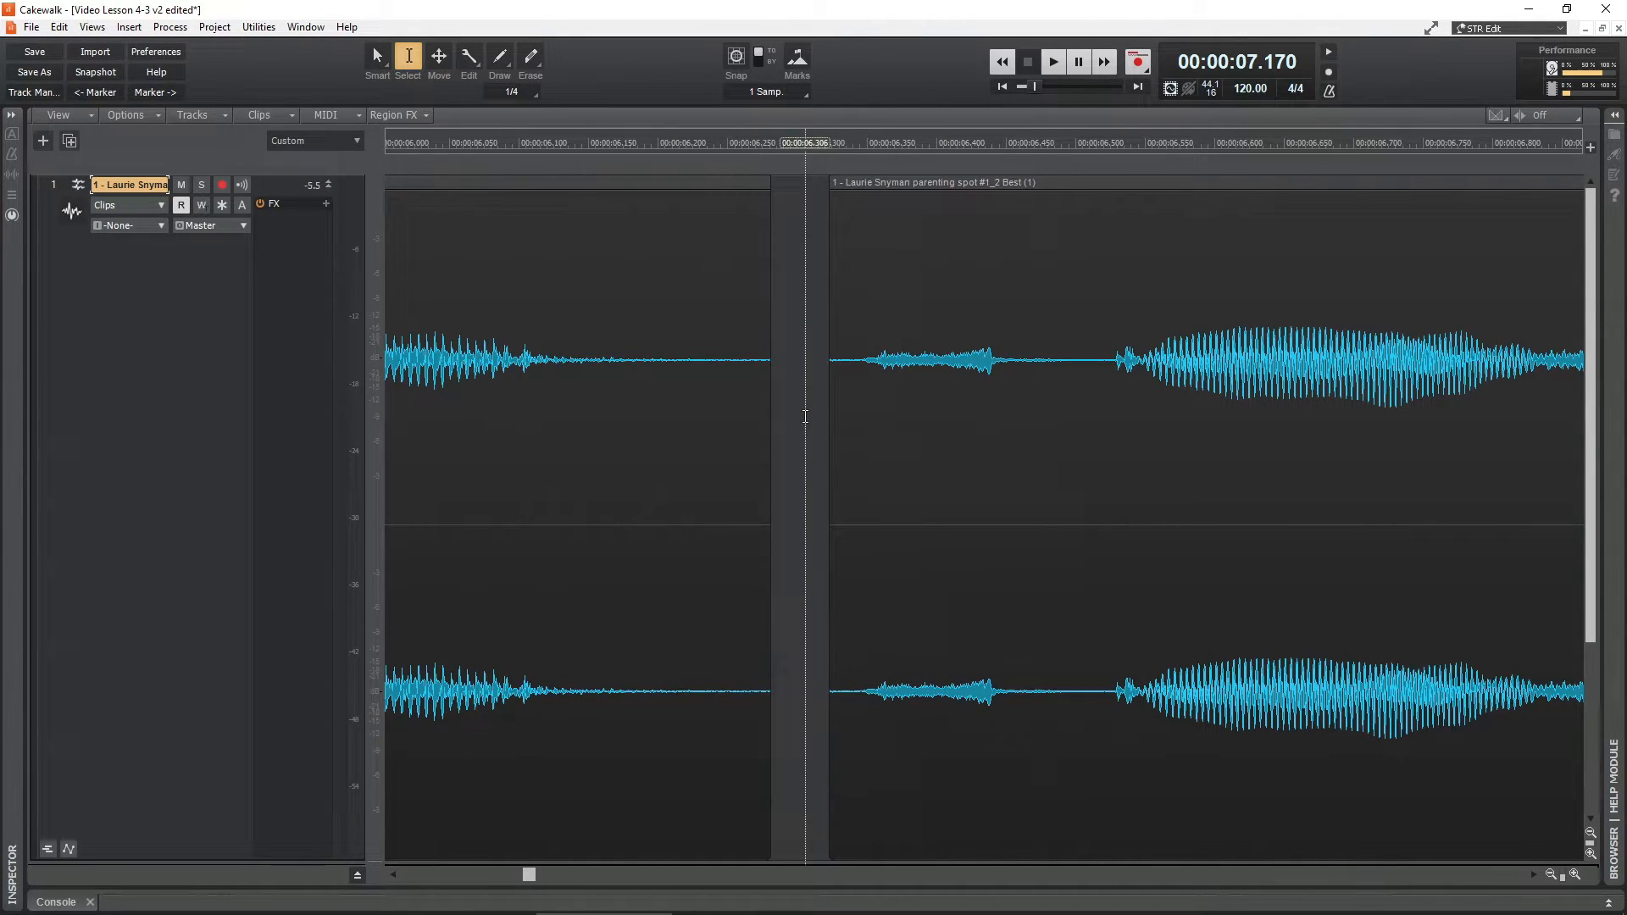
left_click(452, 68)
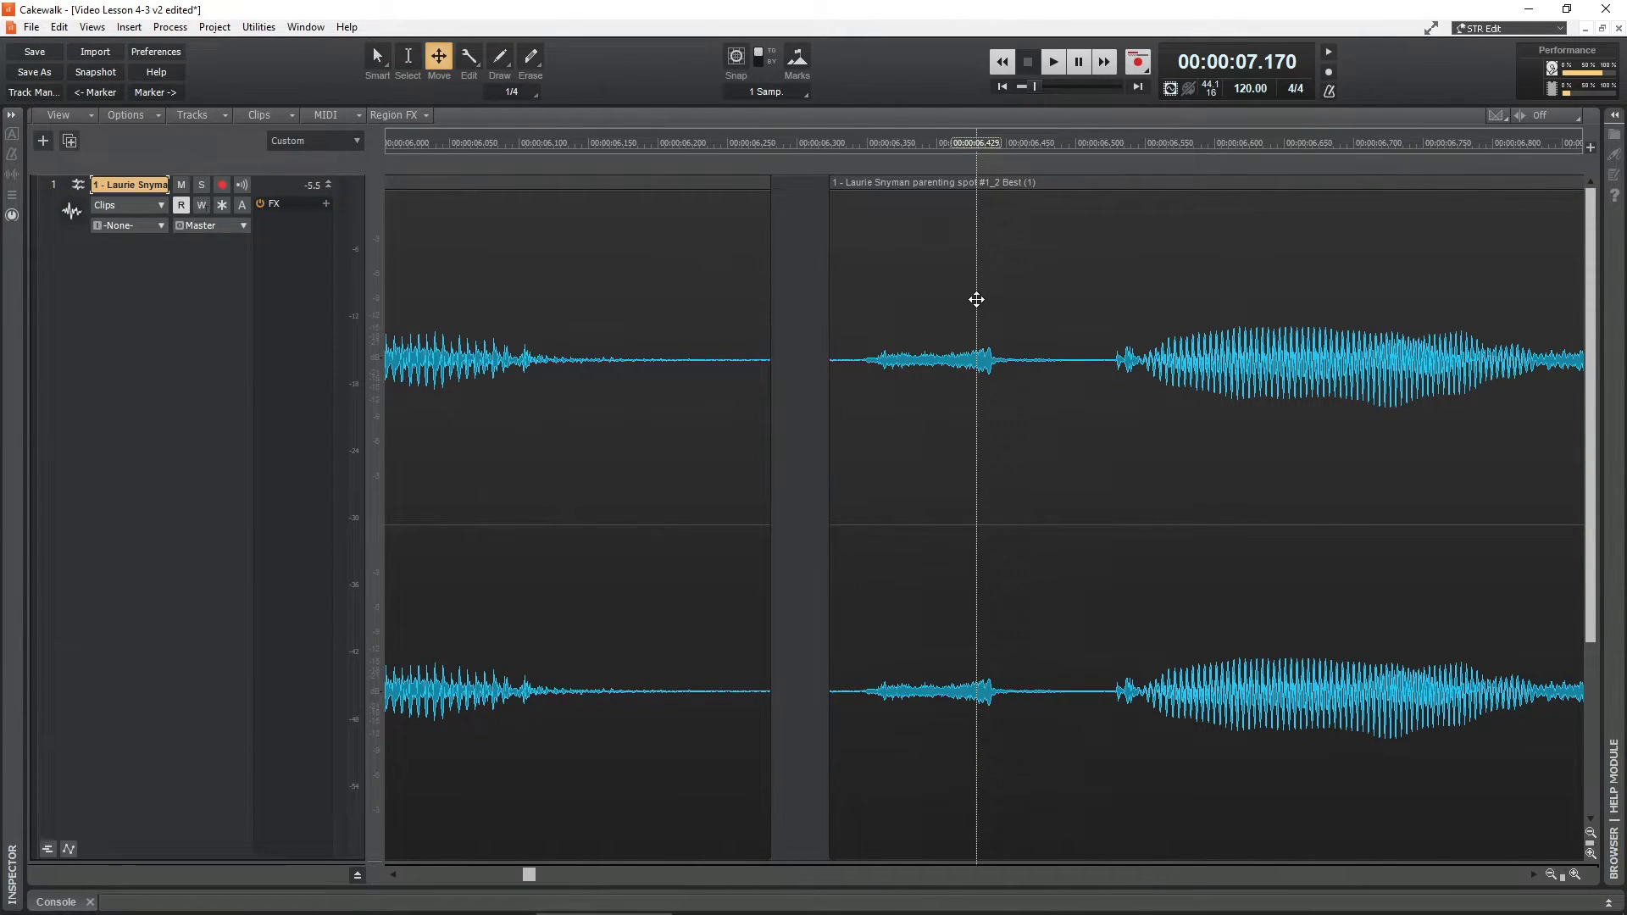
left_click(976, 299)
left_click_drag(976, 299, 922, 320)
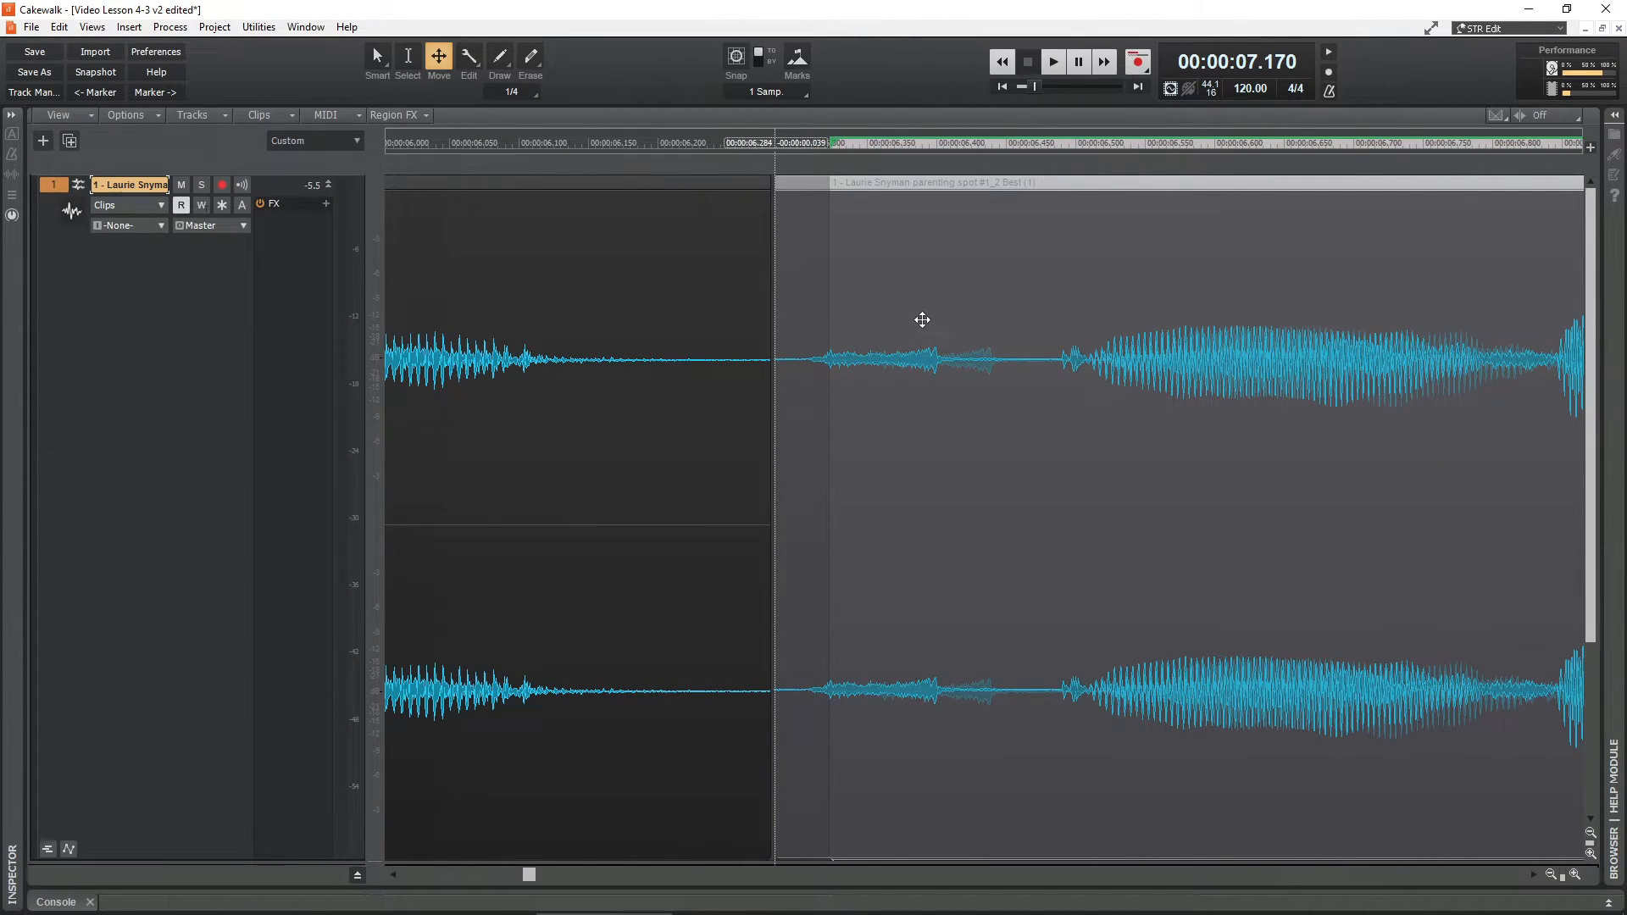
left_click_drag(922, 320, 919, 319)
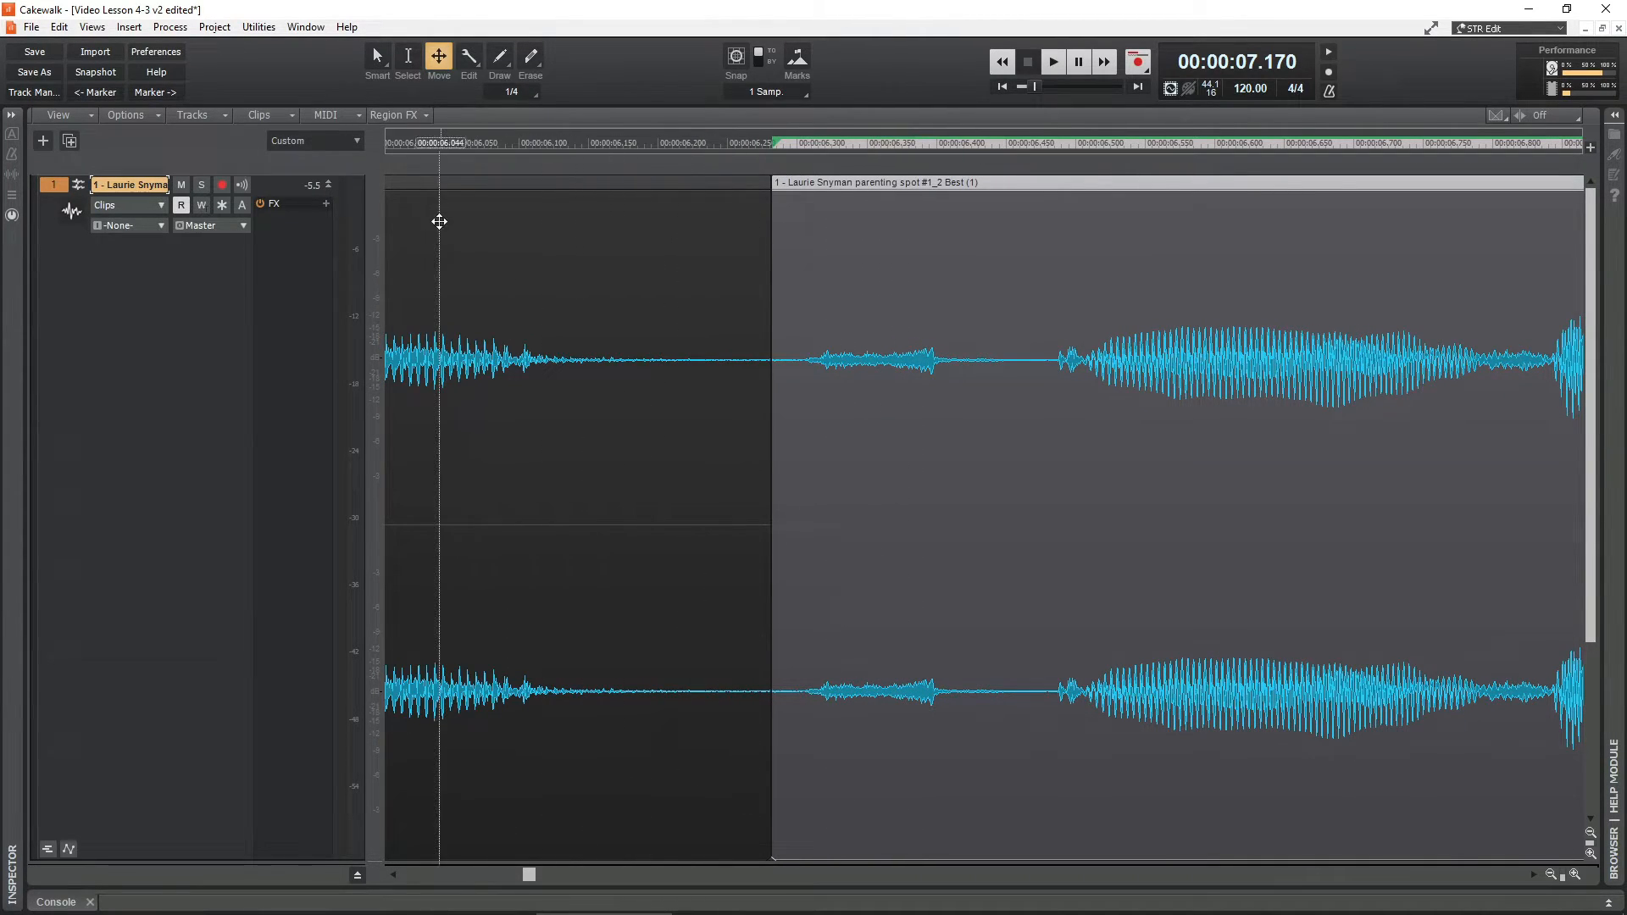
left_click(409, 57)
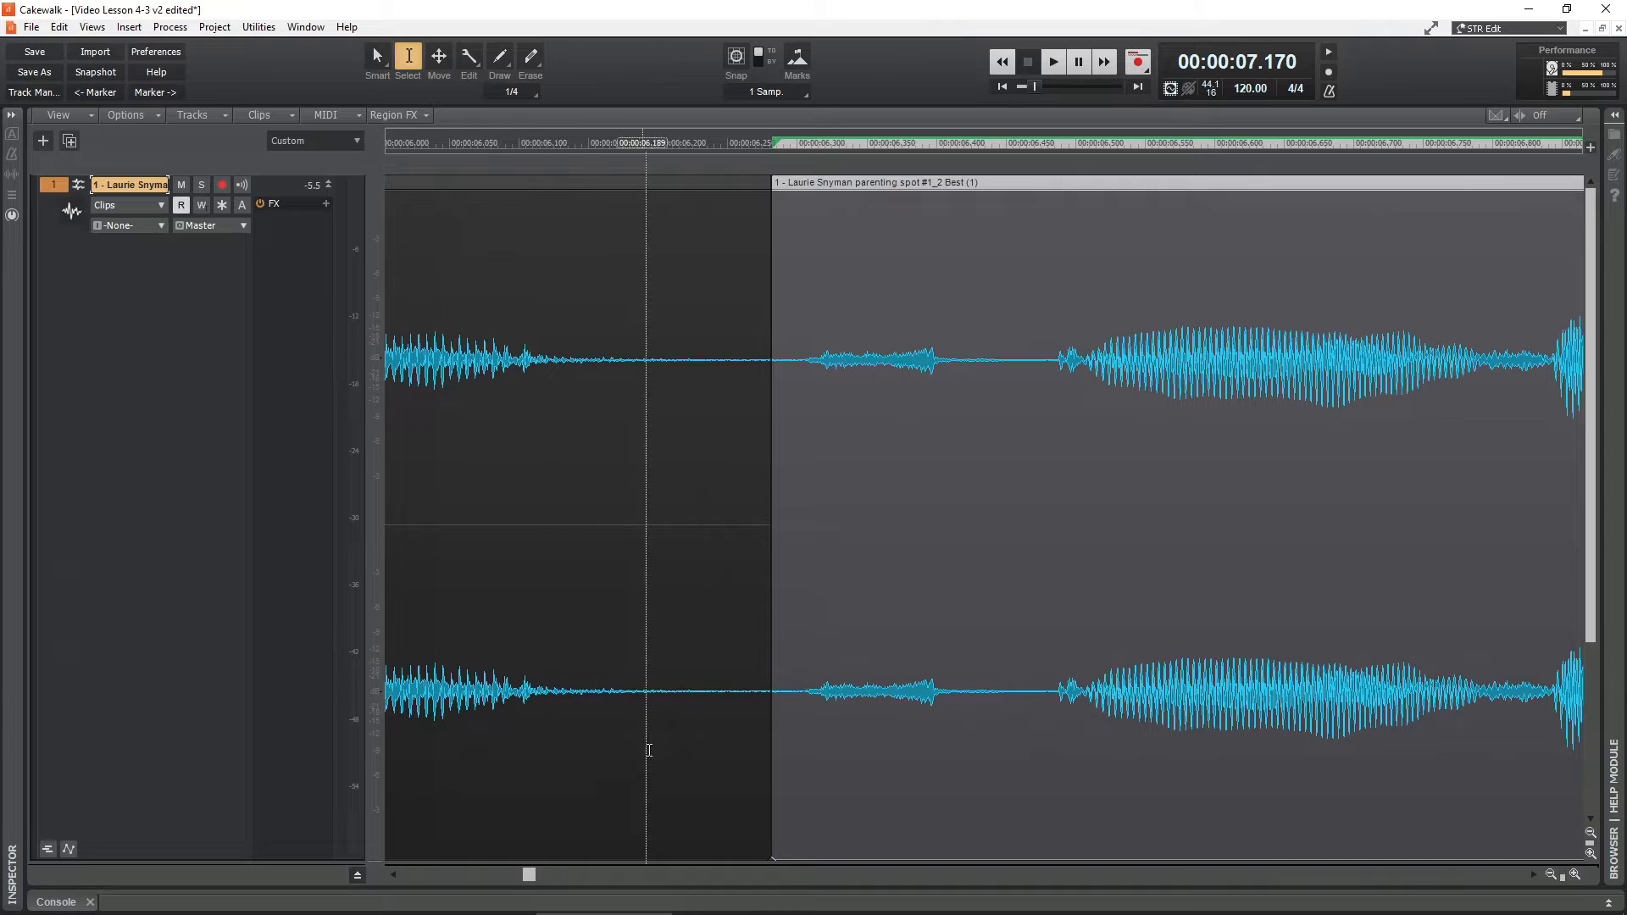
scroll(762, 804, "down", 1)
left_click(764, 806)
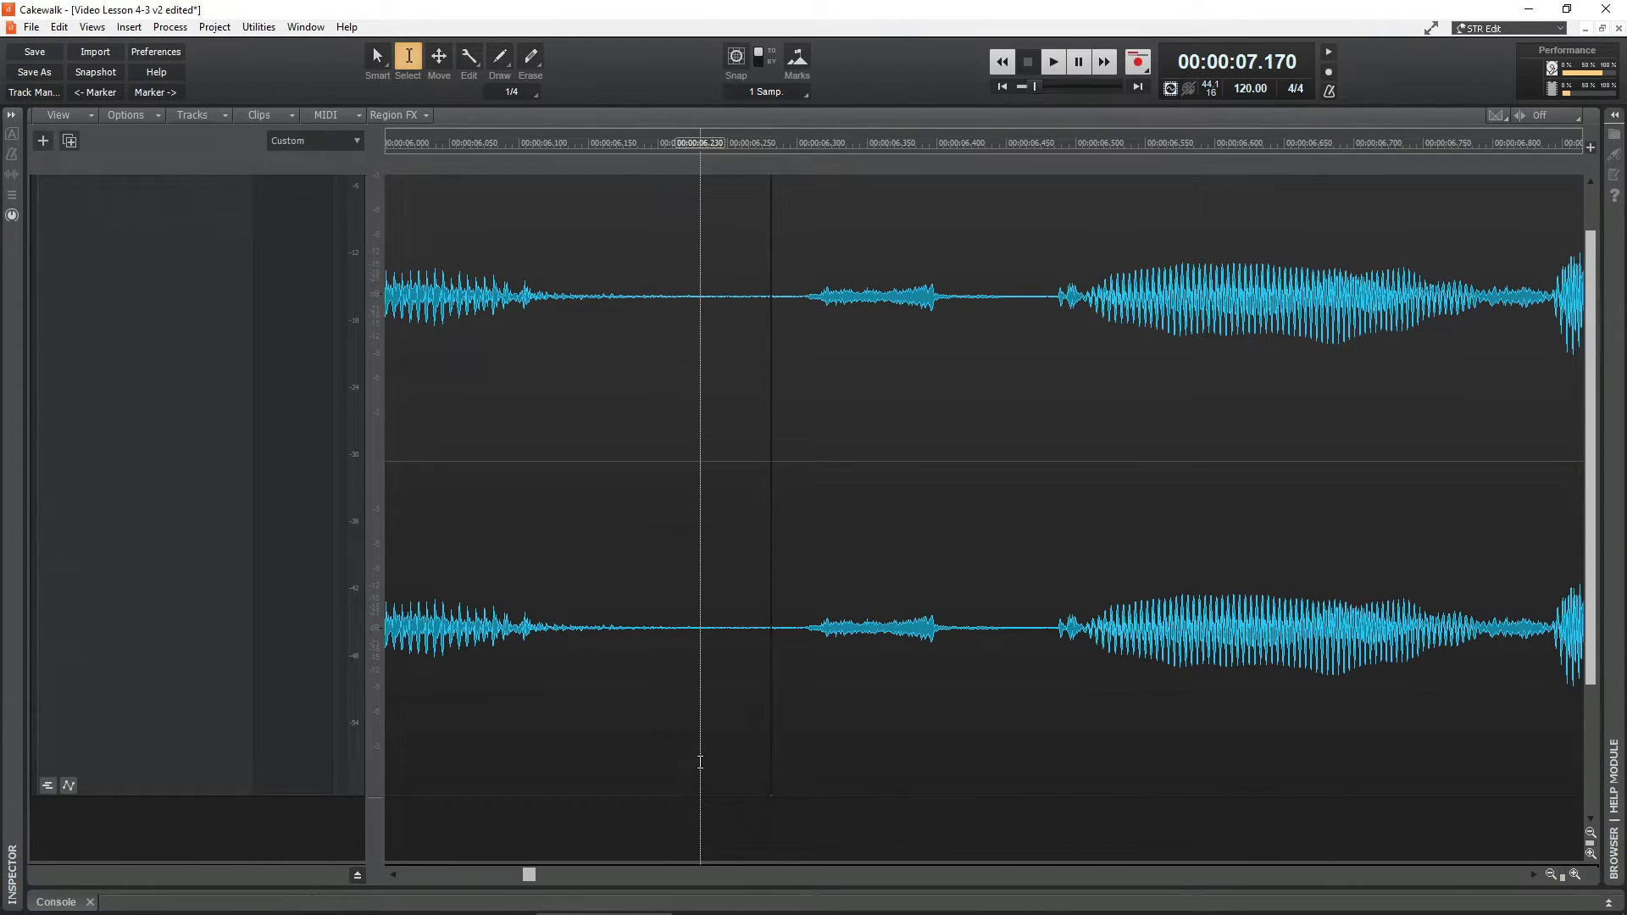
- Play the joined clips from about 3.588 to 11.155 seconds to check the edit
scroll(700, 761, "down", 5)
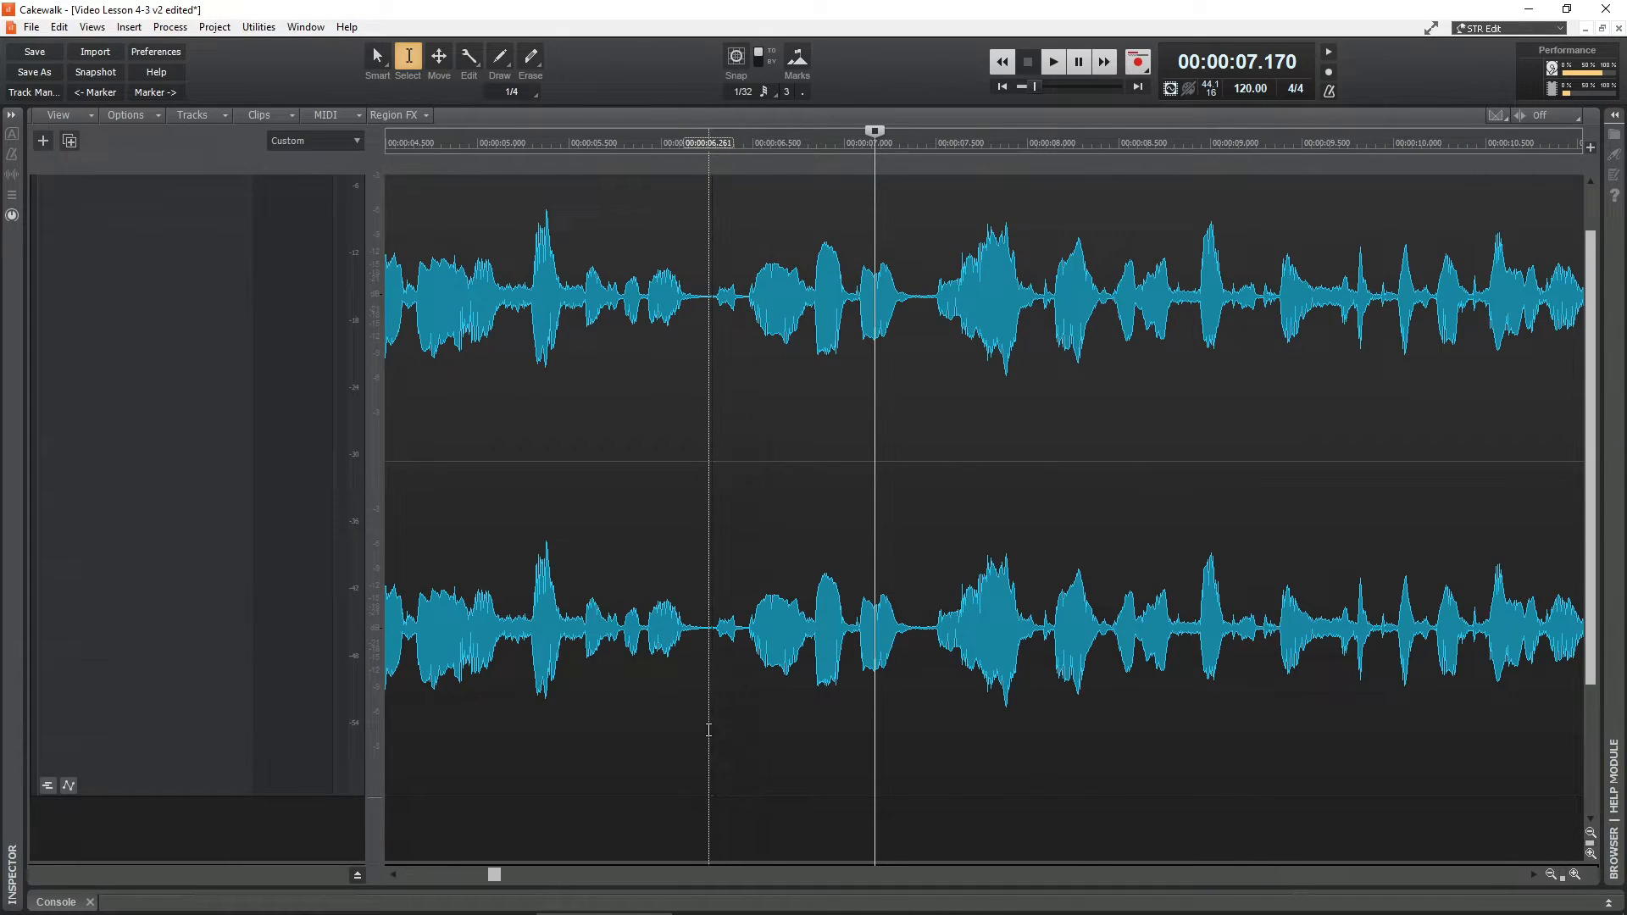
scroll(703, 762, "left", 5)
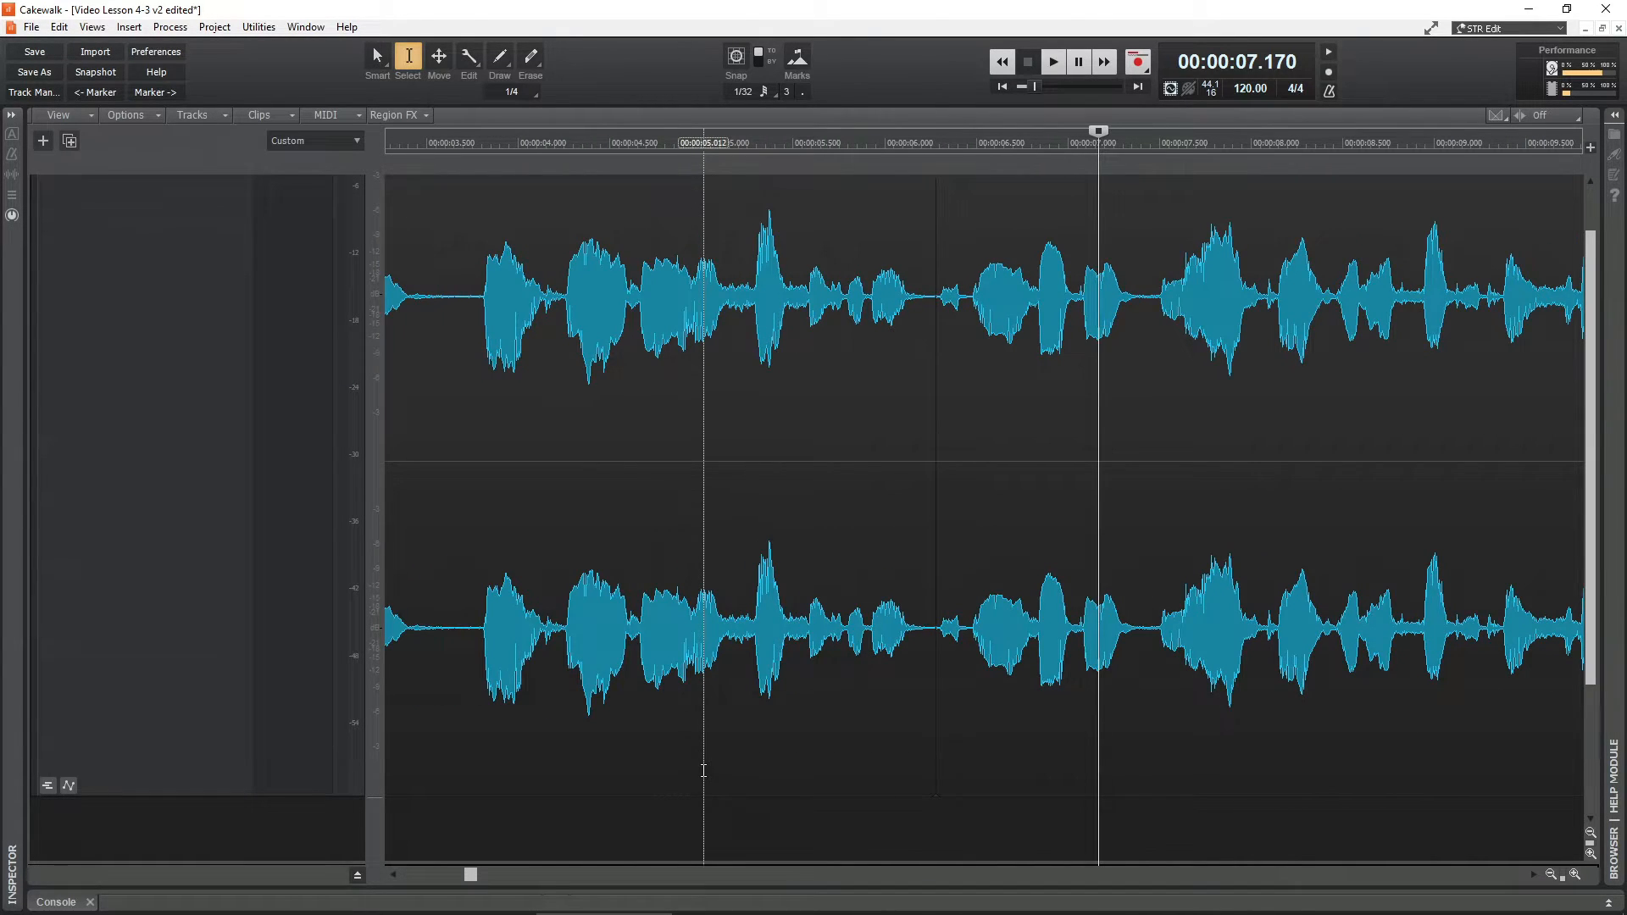
left_click(482, 144)
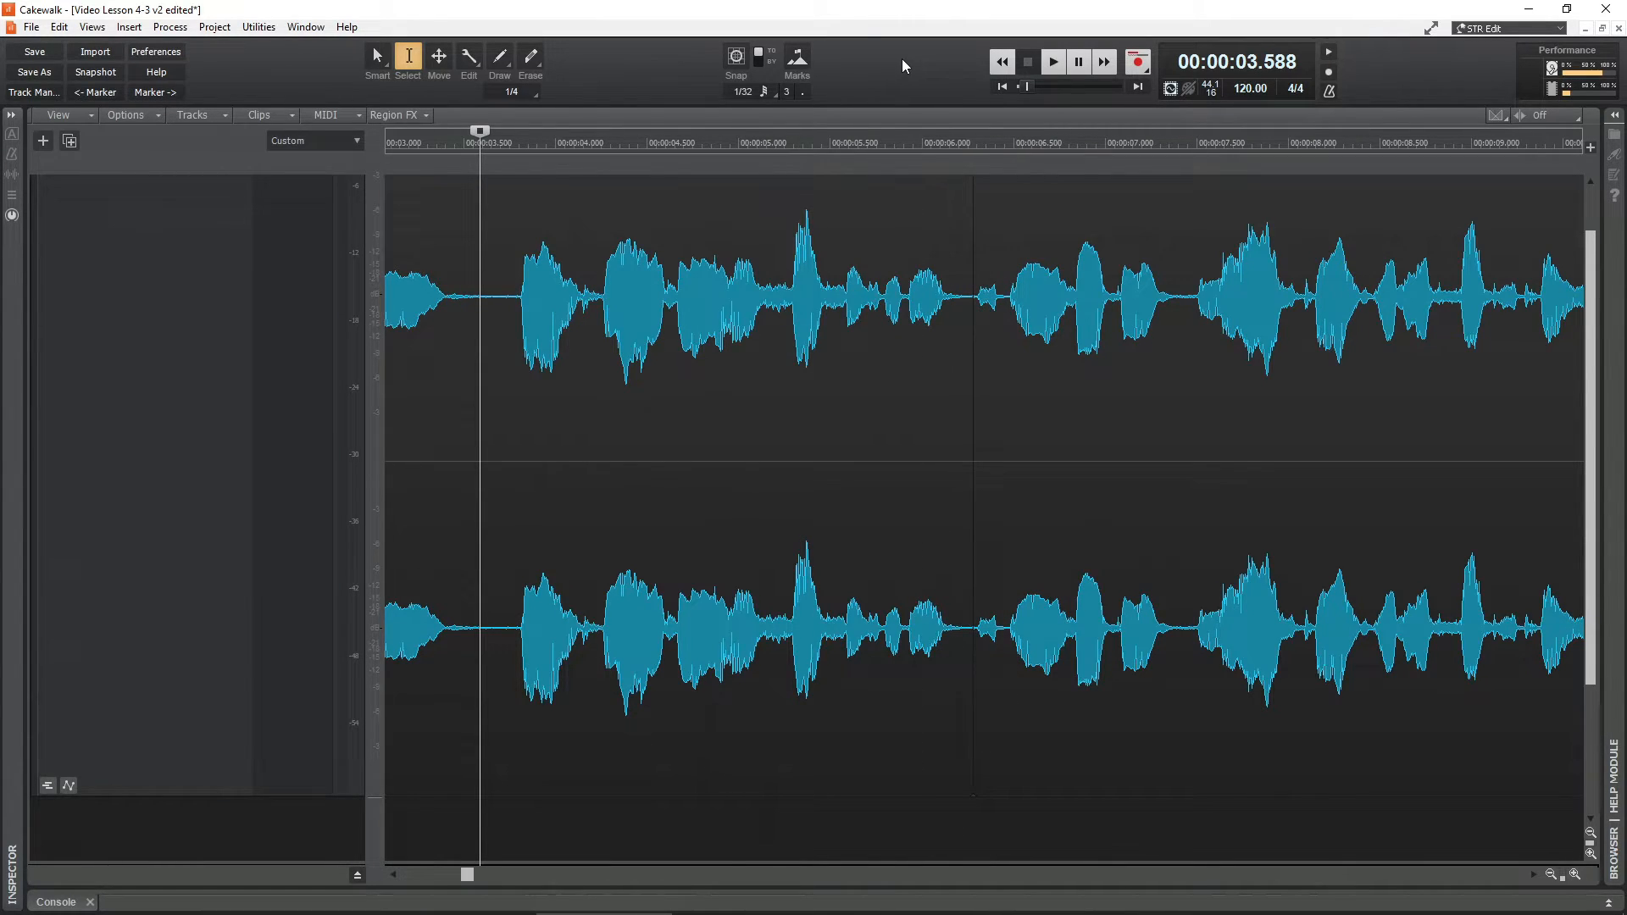
key("space")
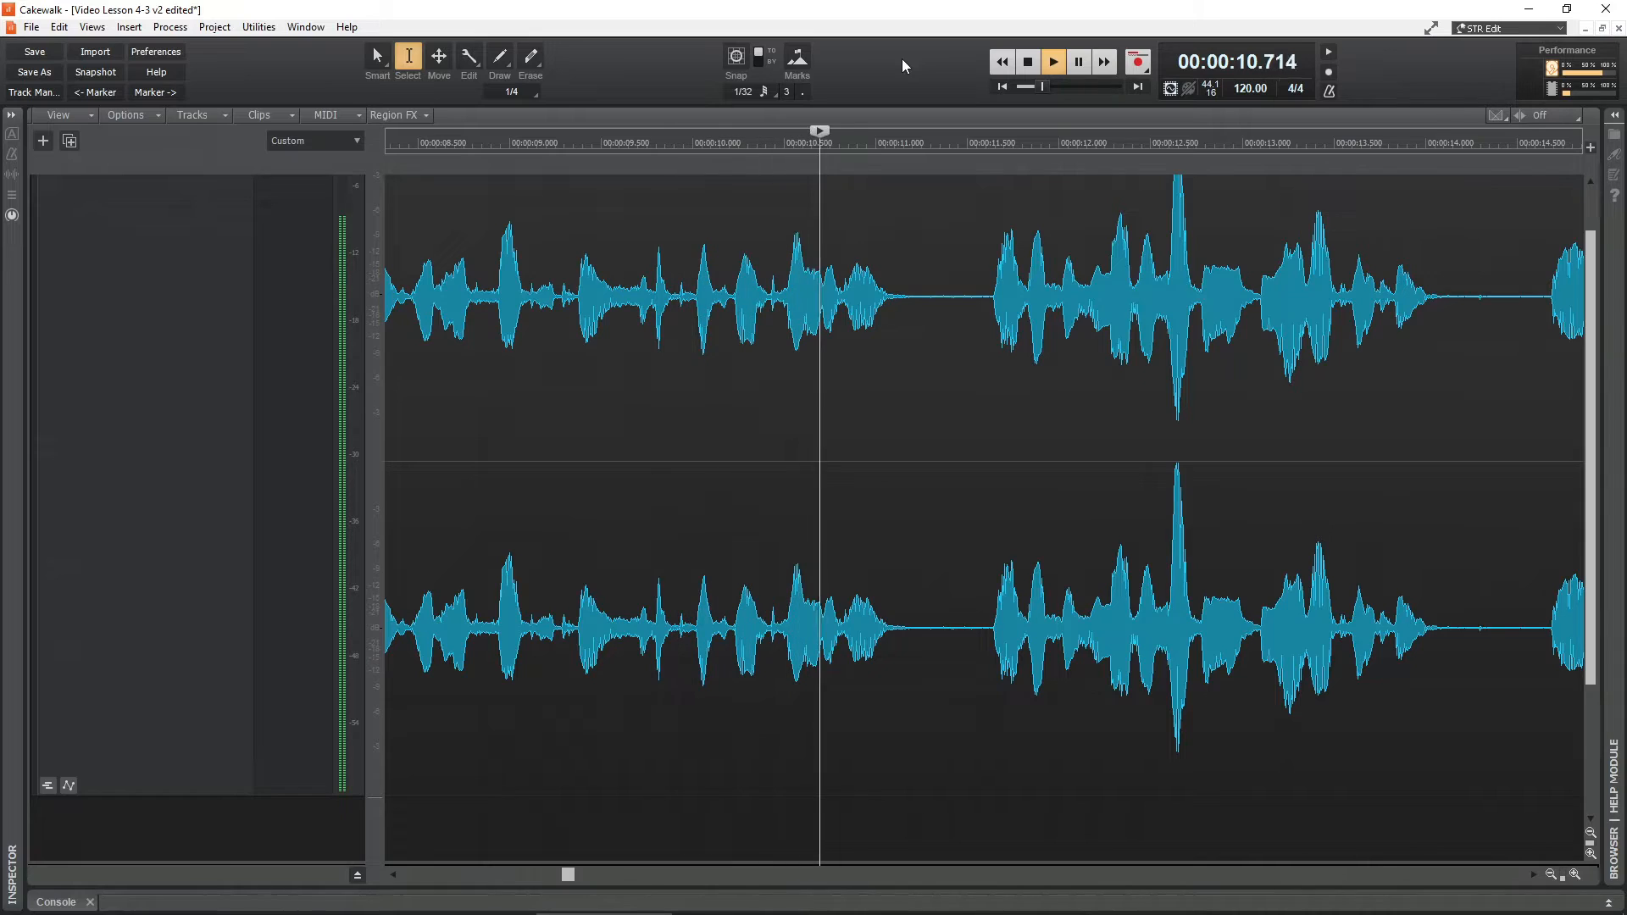
key("space")
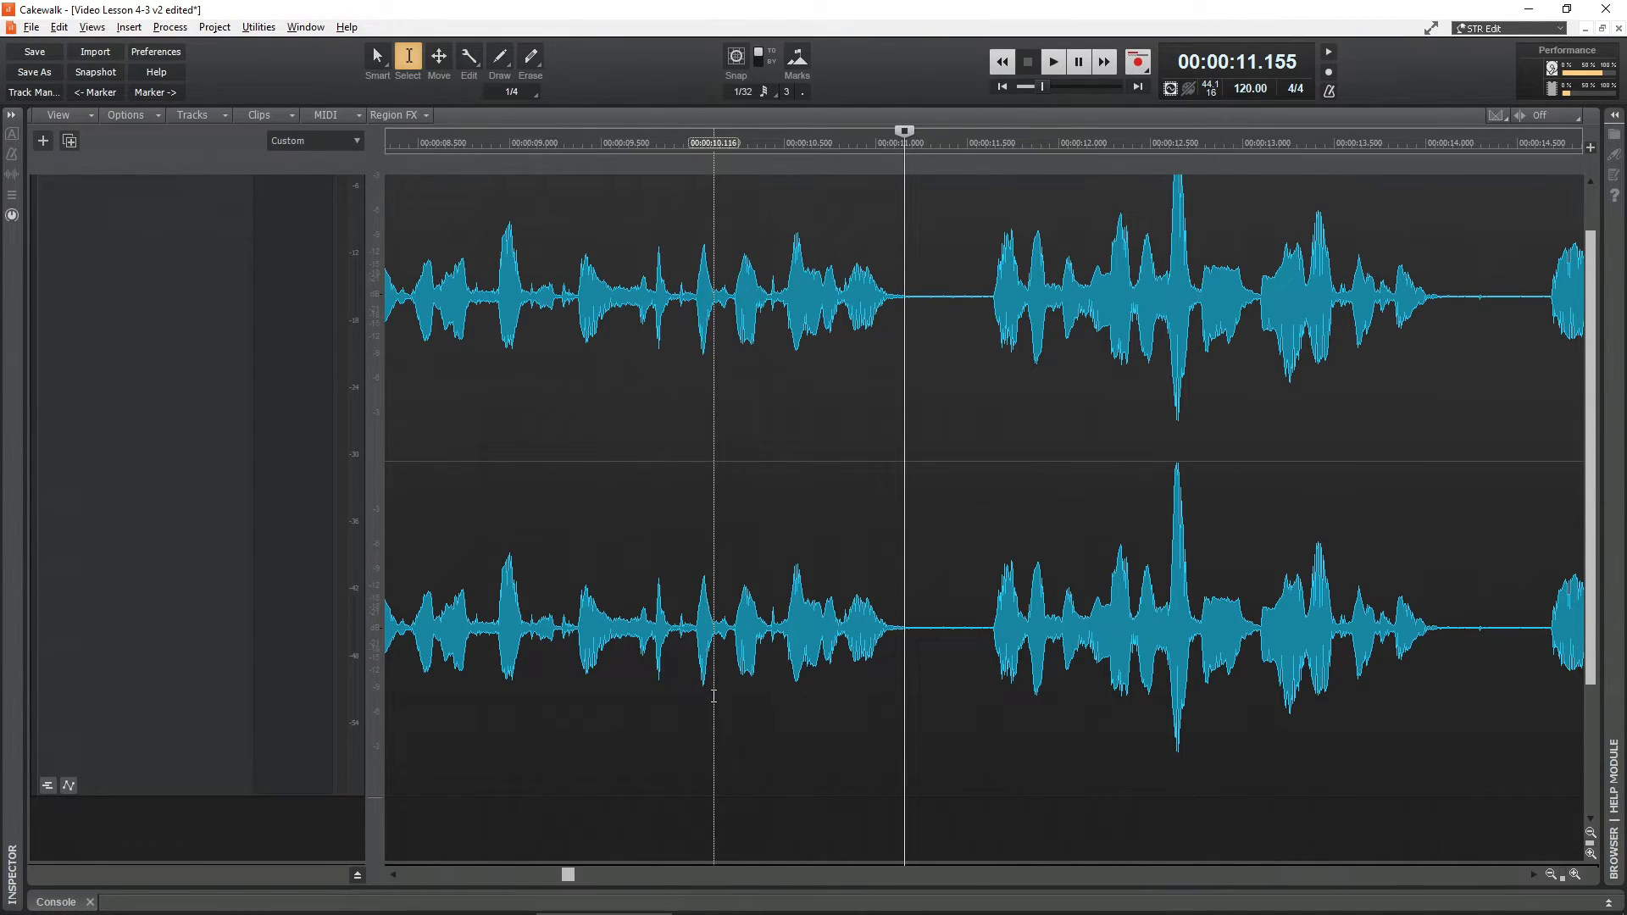
- Play the track from the project start to about 11.26 seconds to listen to the edit in context
scroll(713, 695, "down", 5)
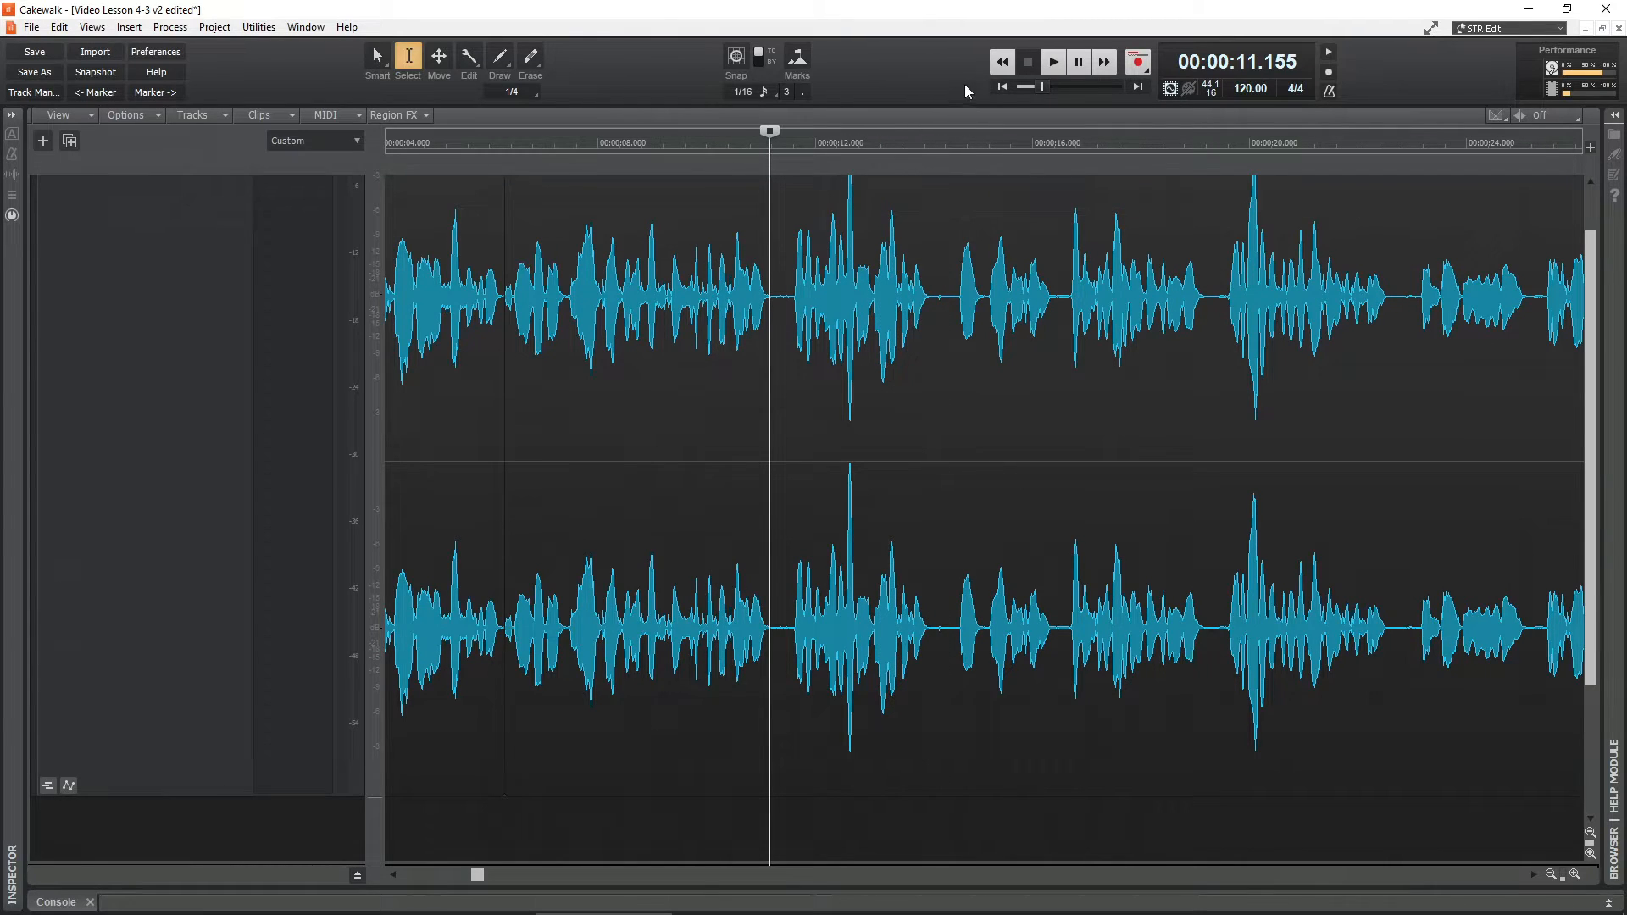
left_click(1000, 88)
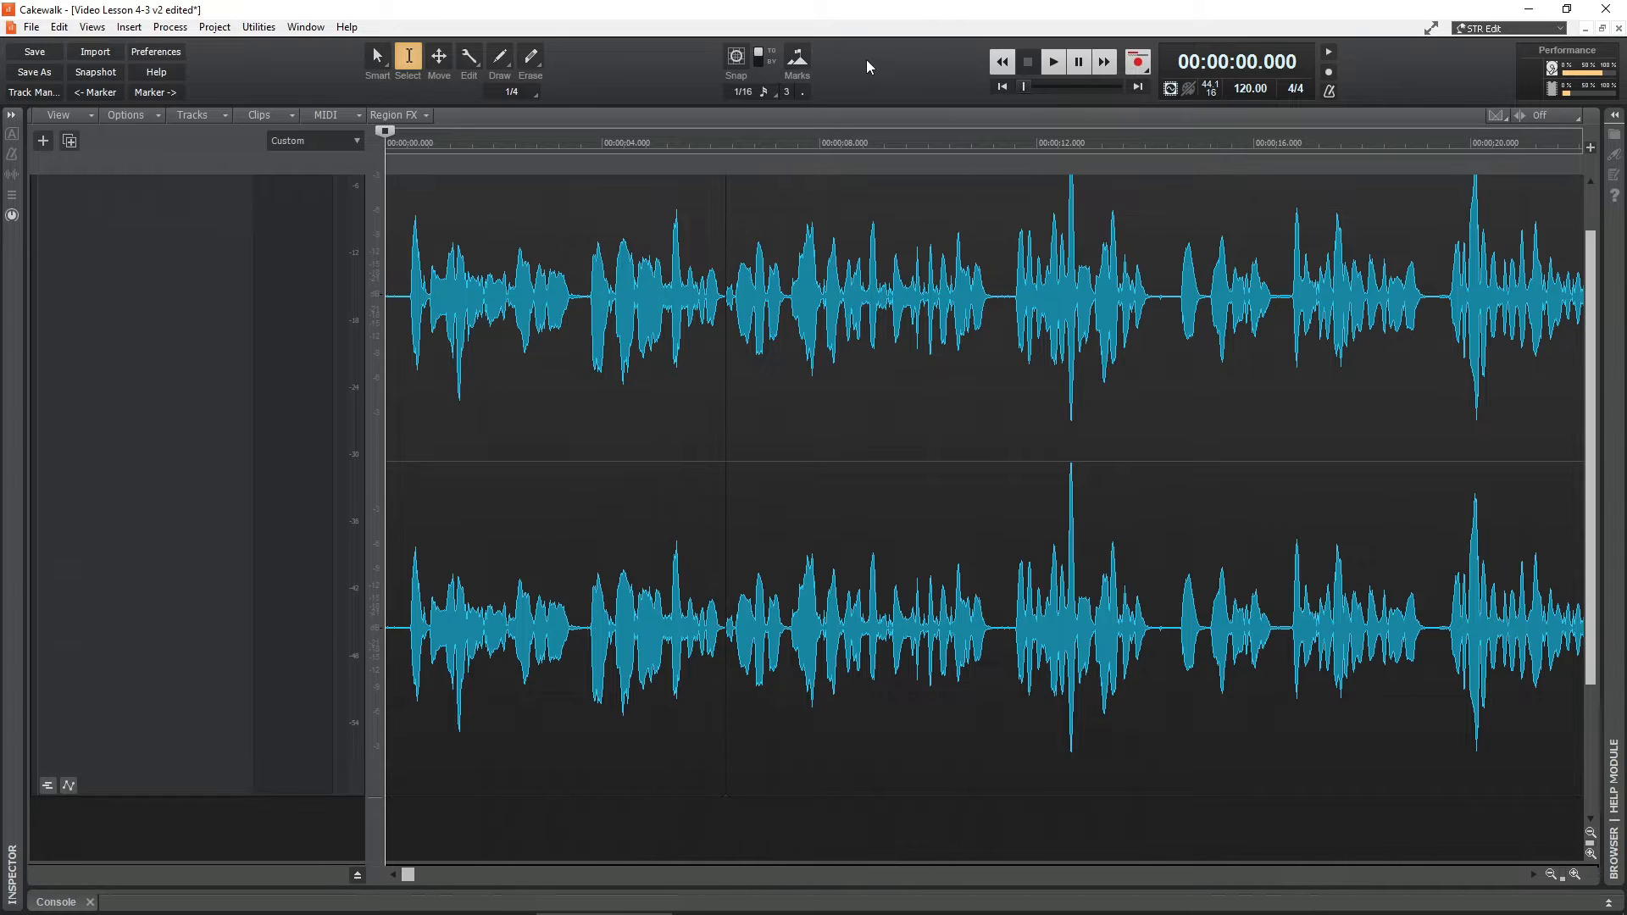
key("space")
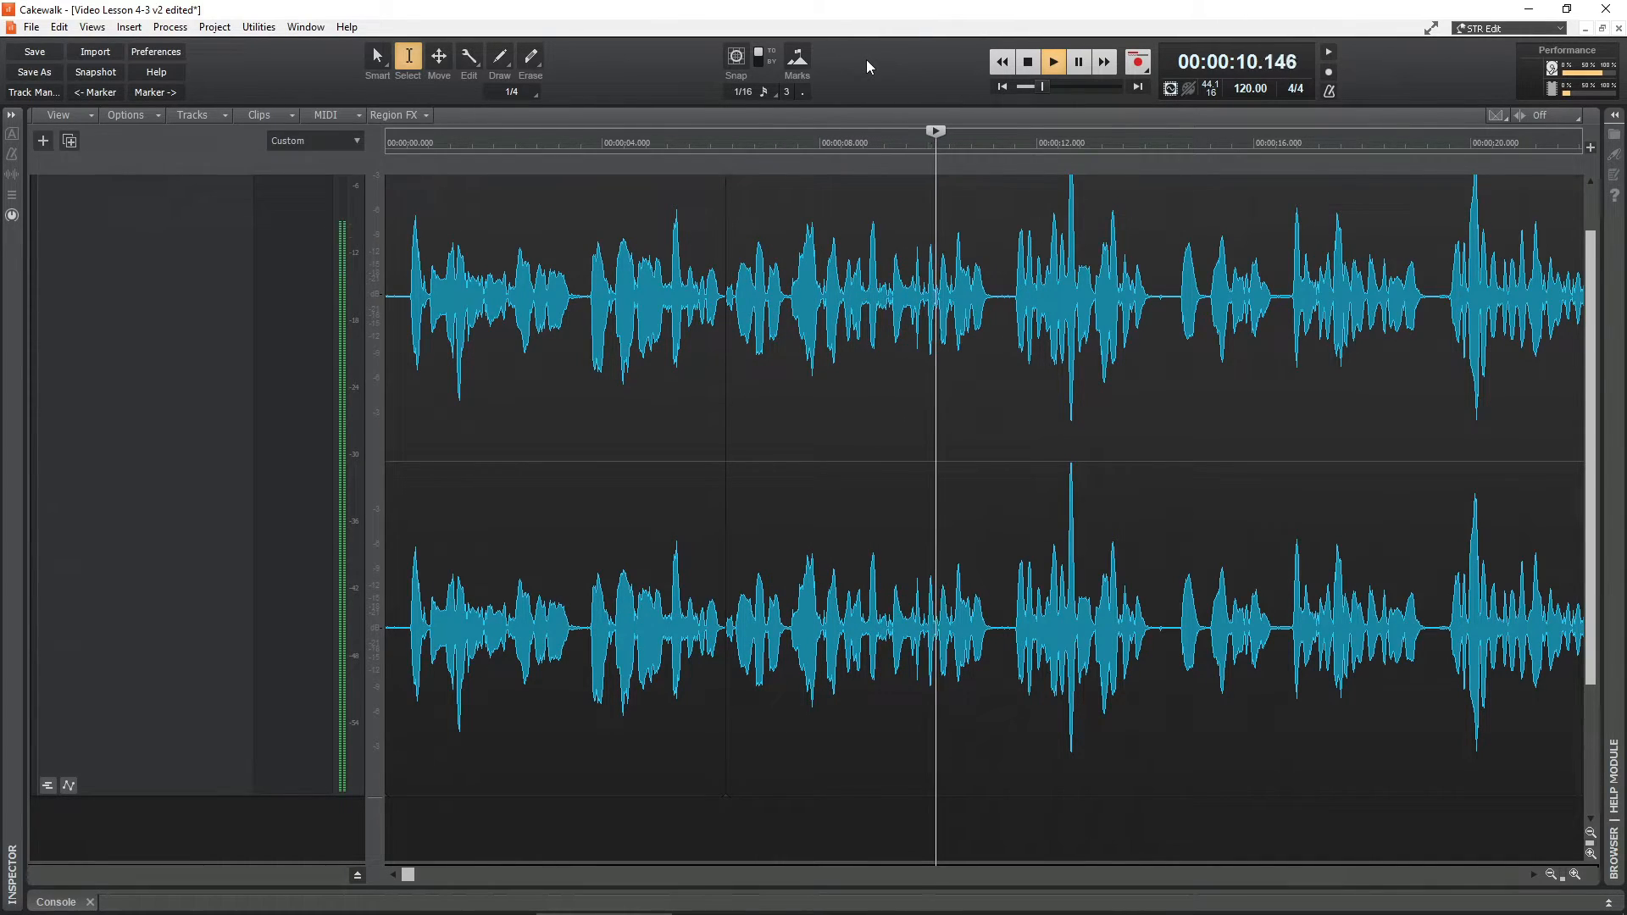
key("space")
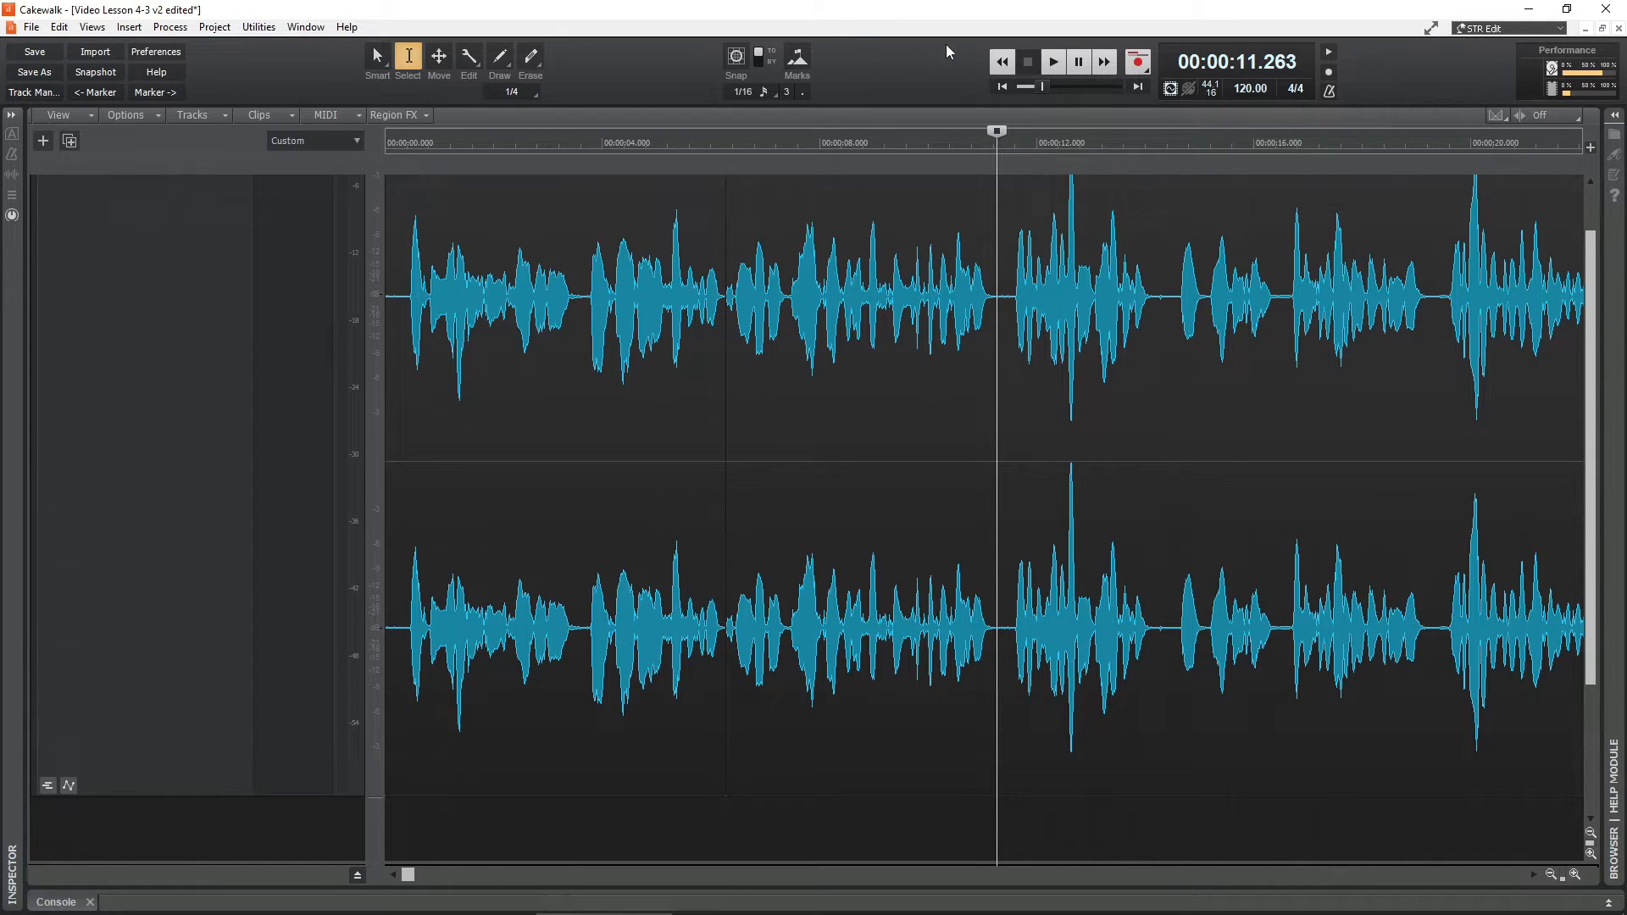
- Go to the end of the recording and set the playhead before the closing phrase, at about 49.741 seconds
left_click(1137, 87)
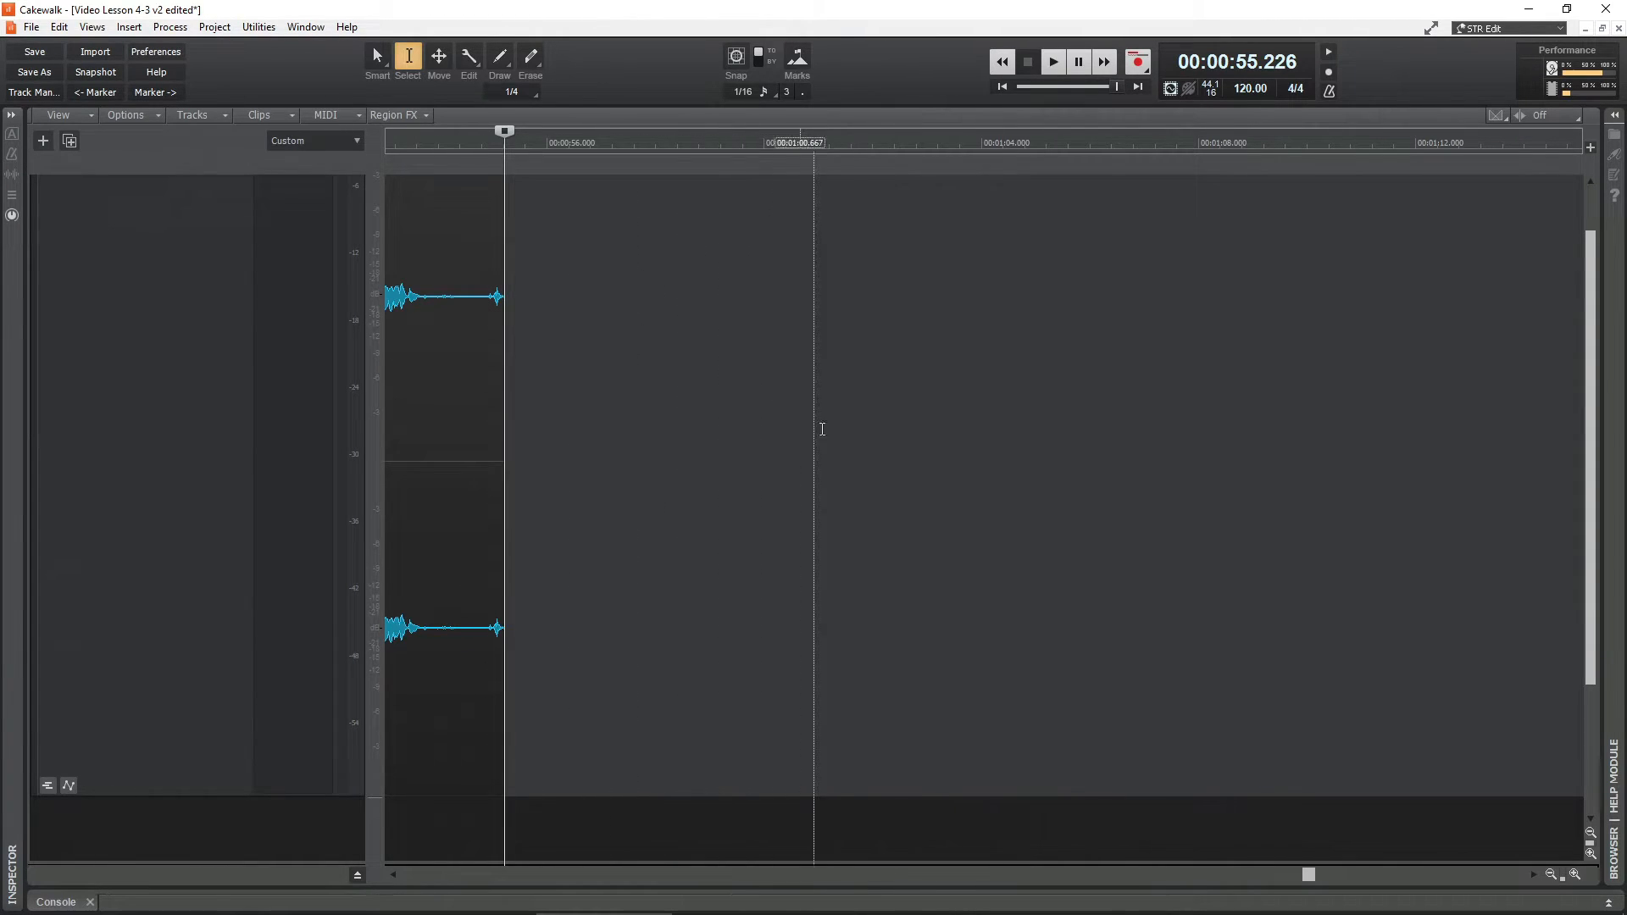
scroll(898, 505, "left", 5)
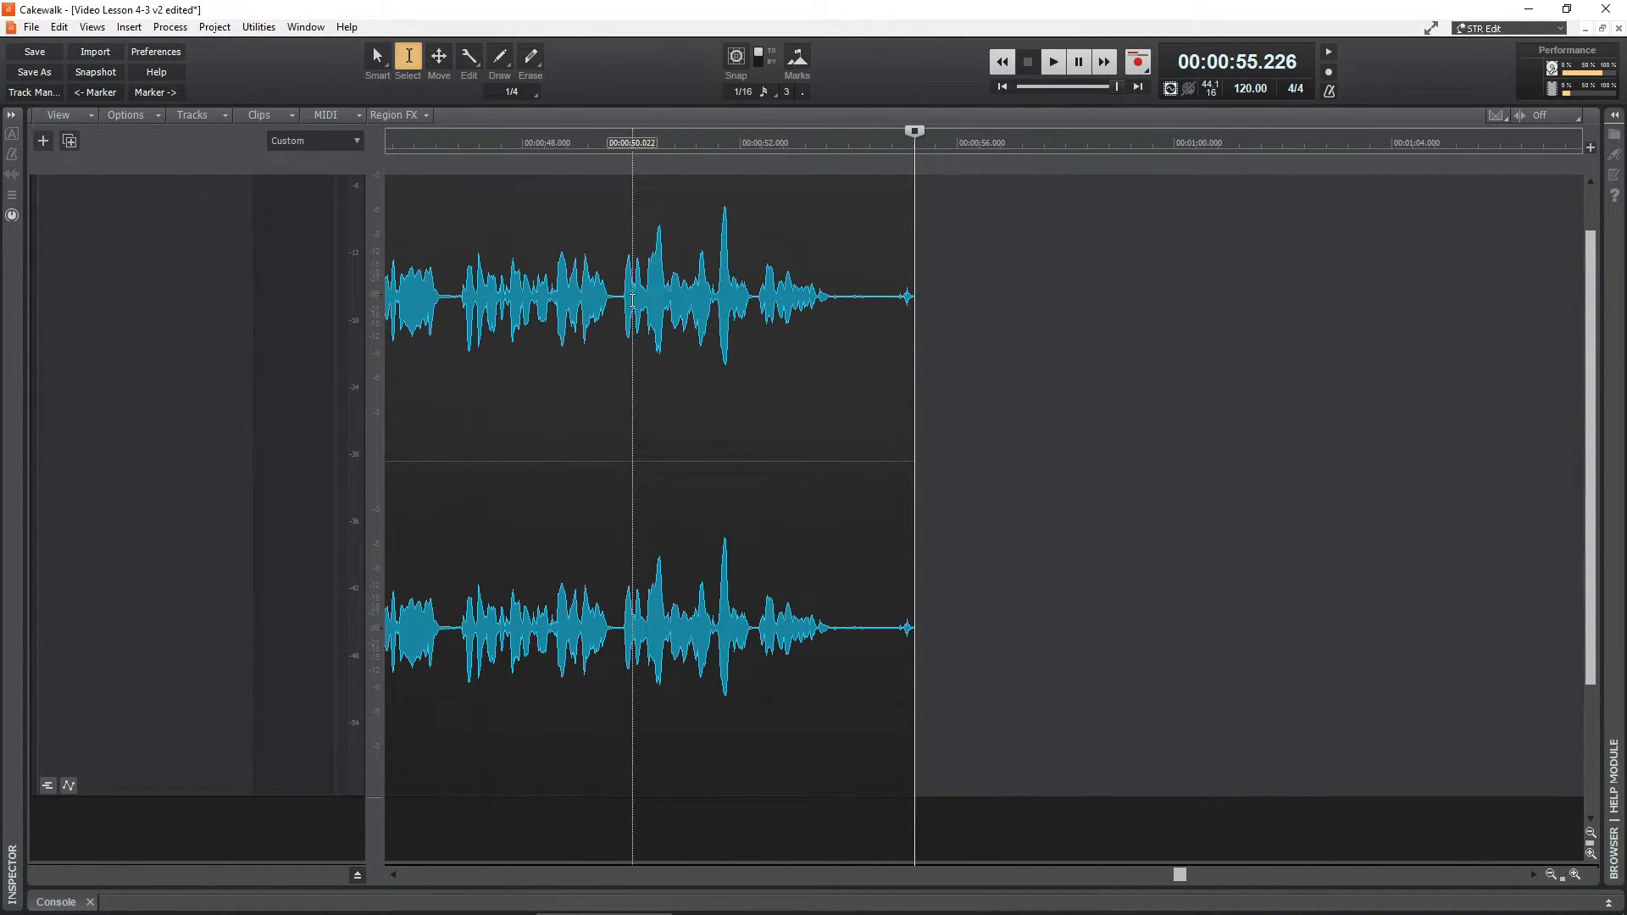
left_click(617, 150)
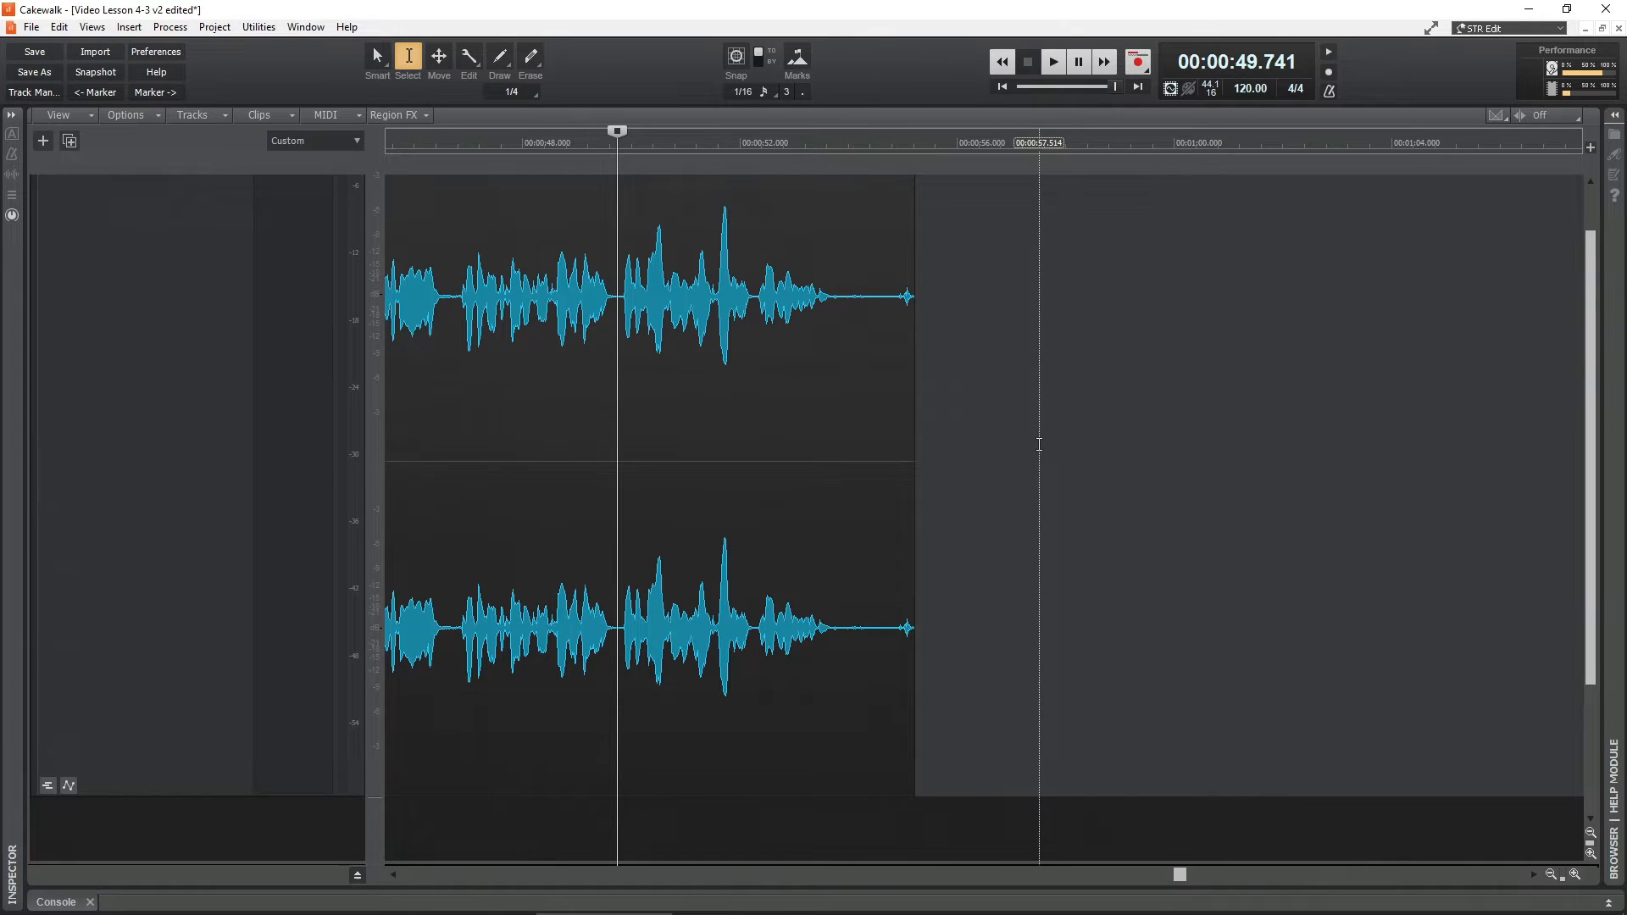
- Play the closing phrase from about 49.741 seconds past the clip's end to listen for unwanted sounds
scroll(808, 483, "up", 1)
scroll(927, 427, "up", 1)
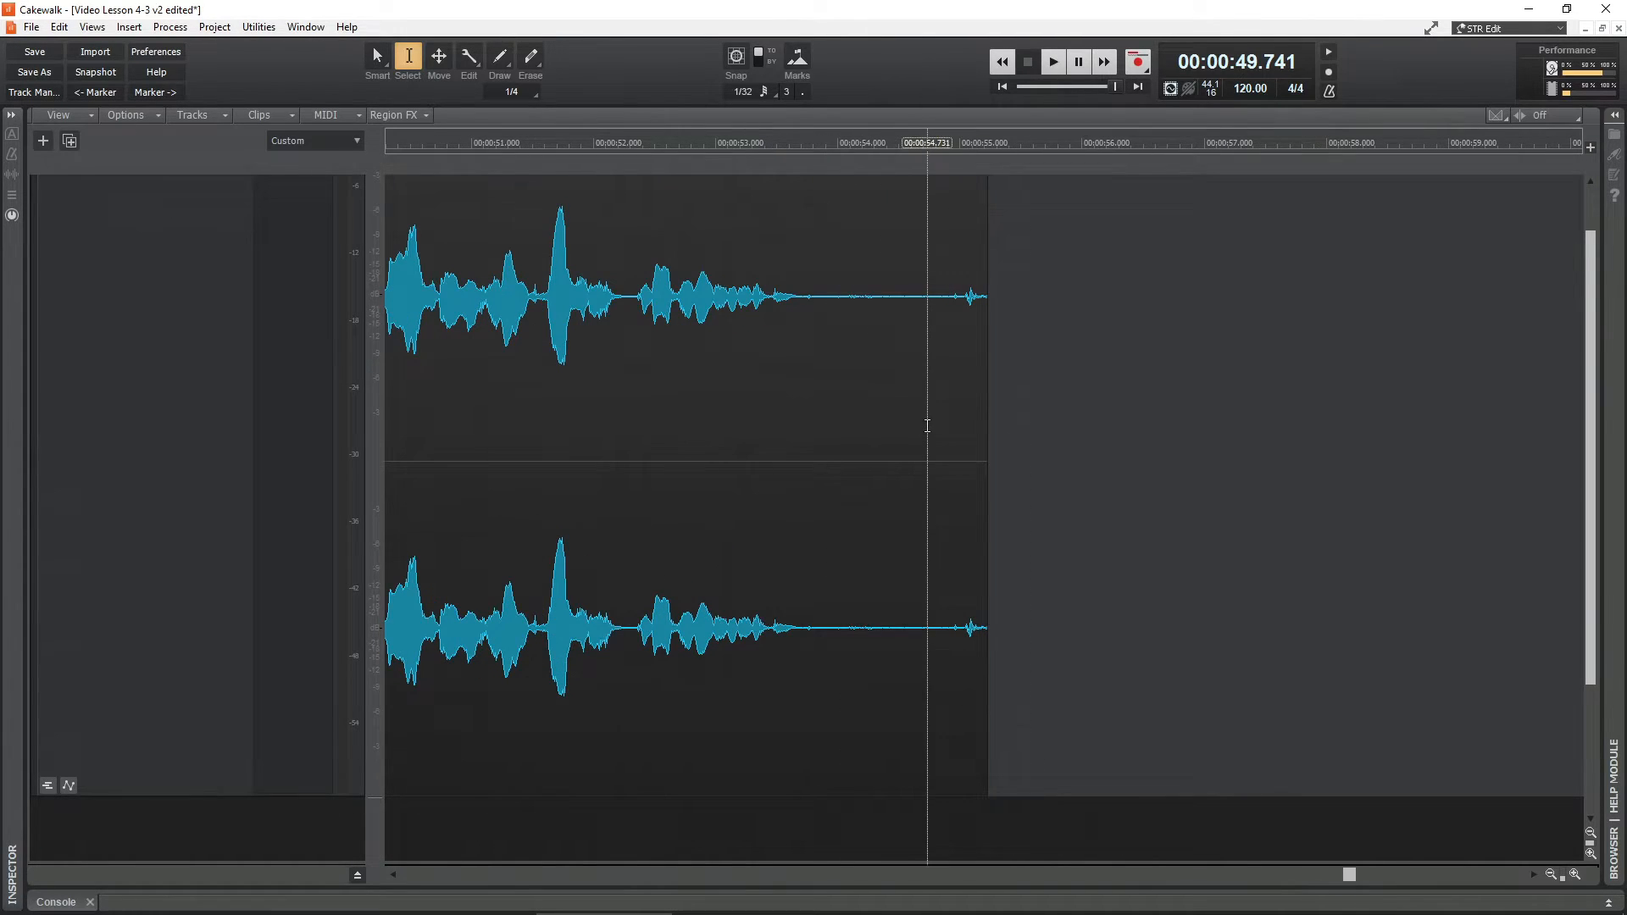
scroll(1002, 472, "left", 3)
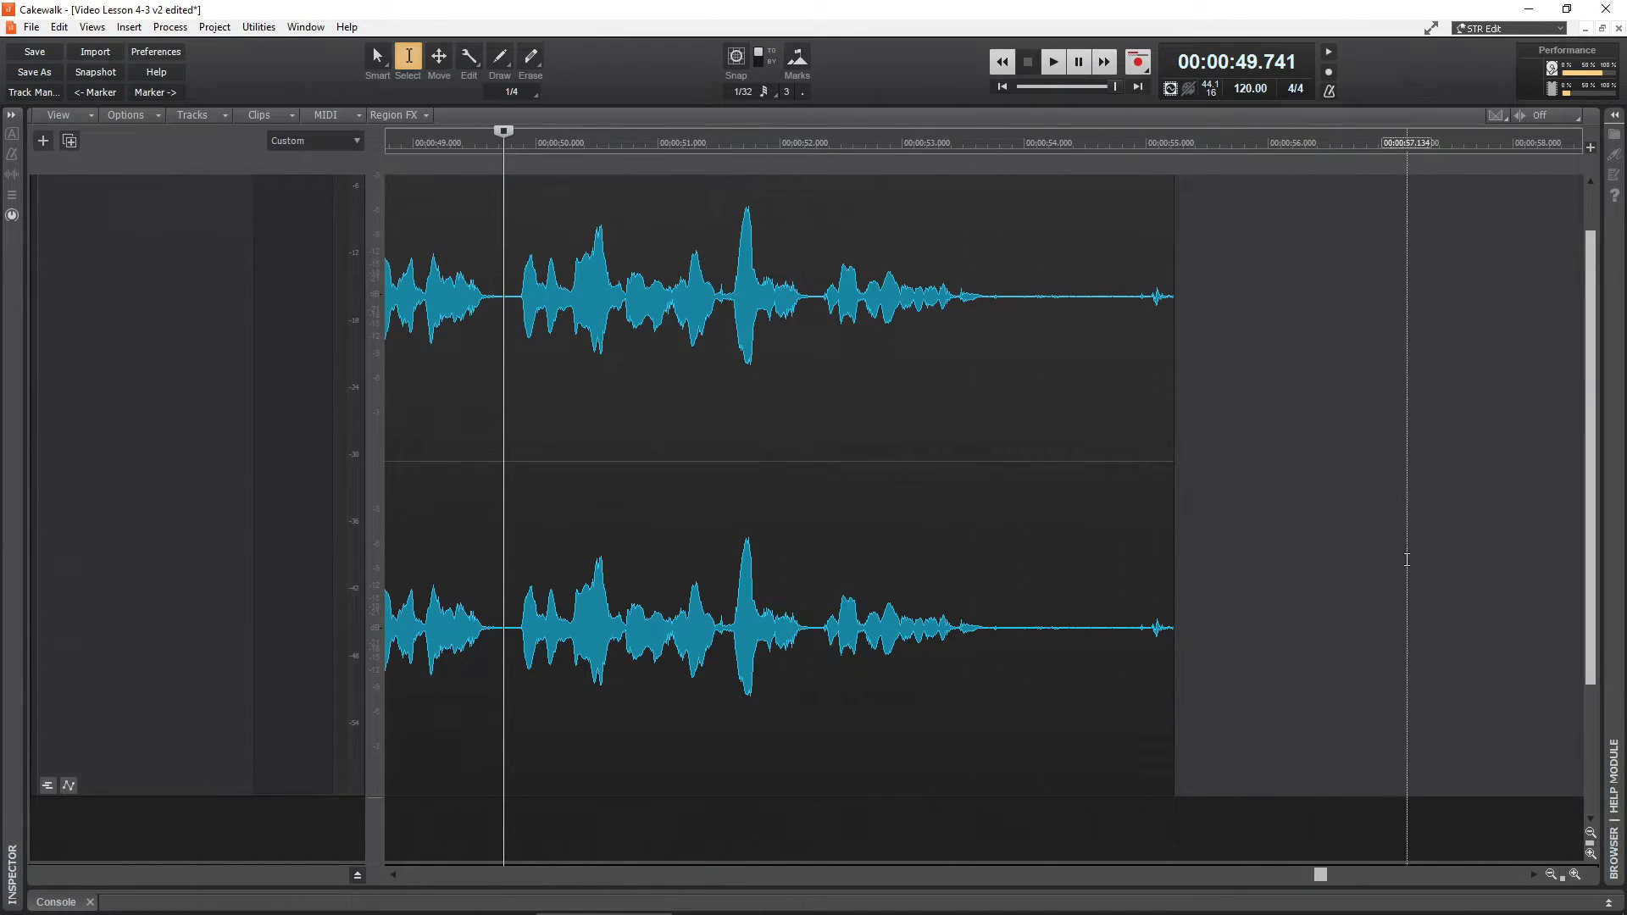
key("space")
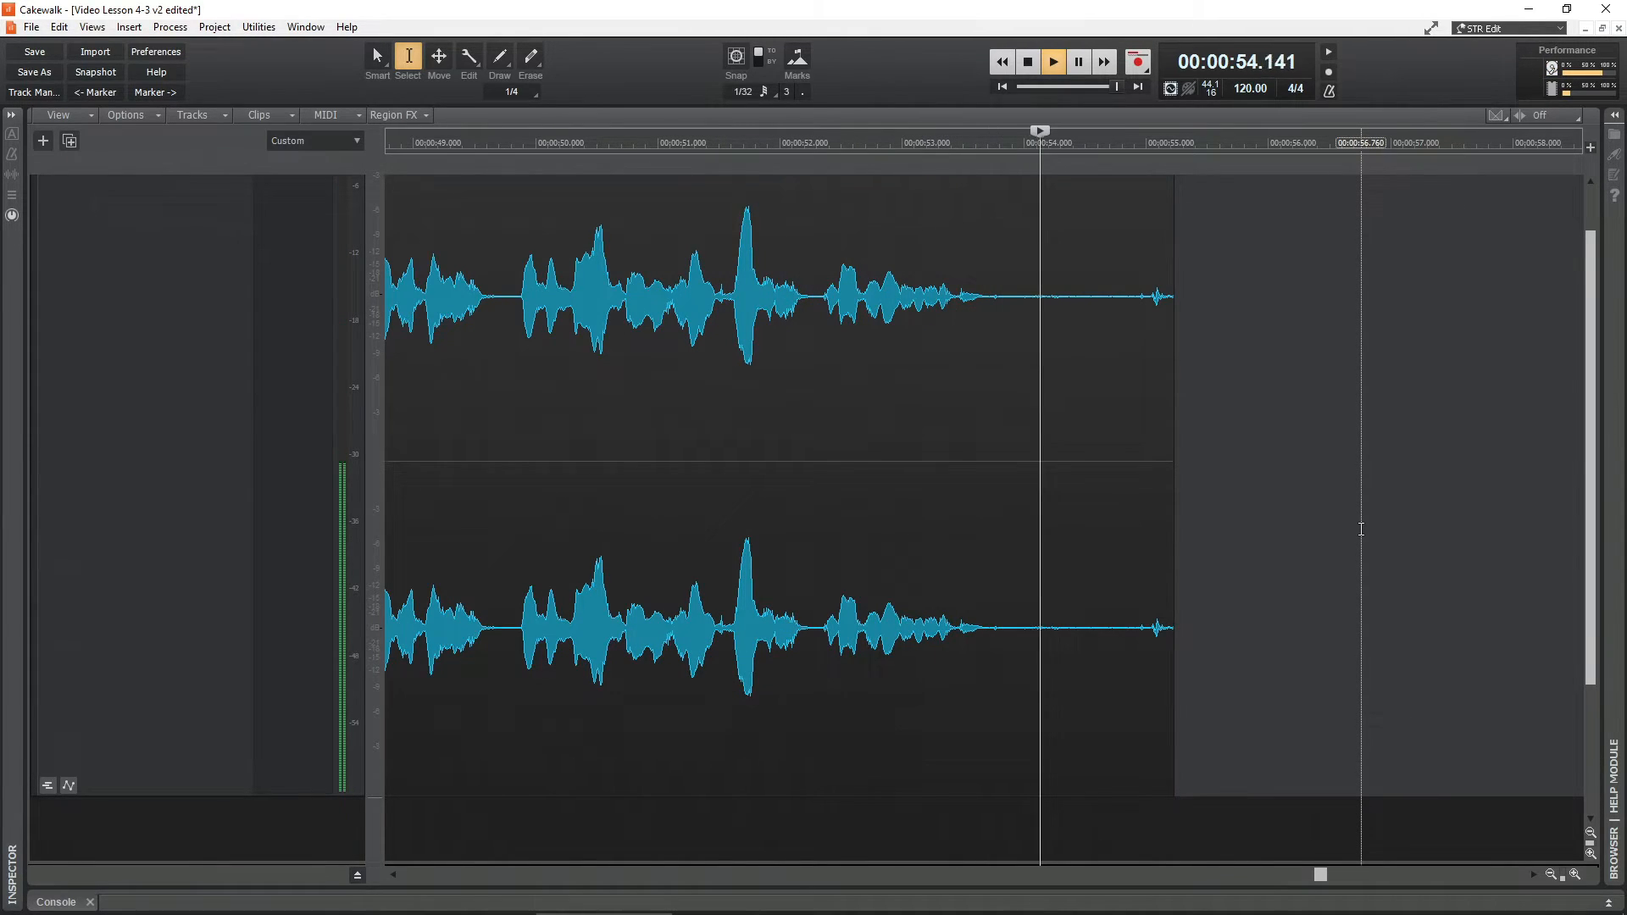
key("space")
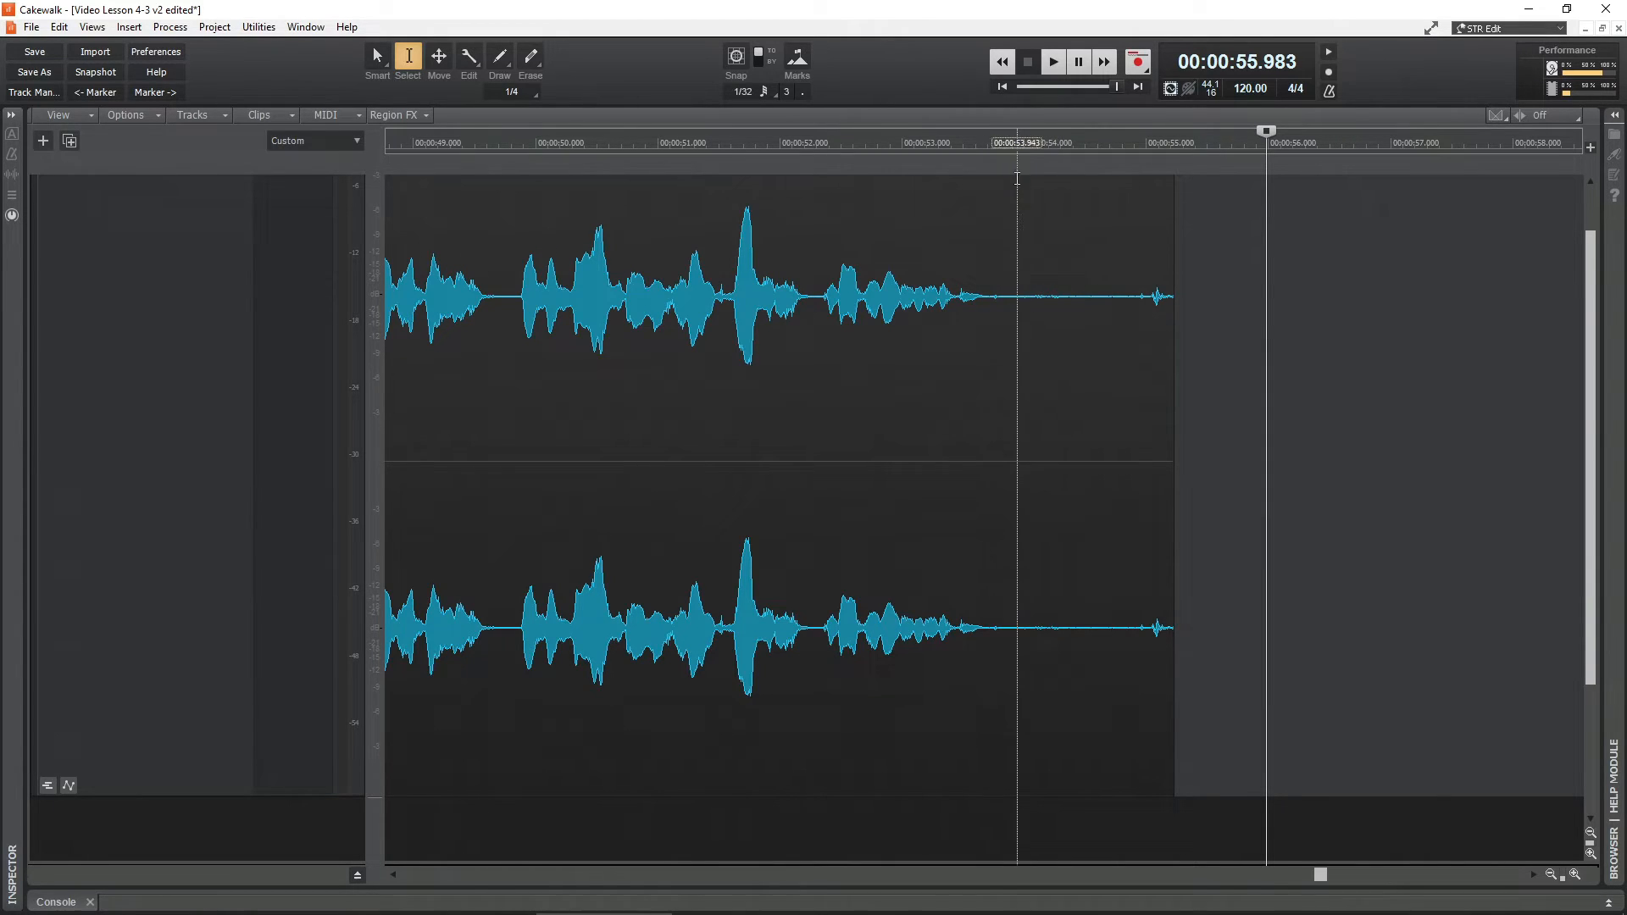
- Delete the unwanted tail of the recording from about 54.43 seconds past the clip's end, and clear the selection
left_click(1008, 144)
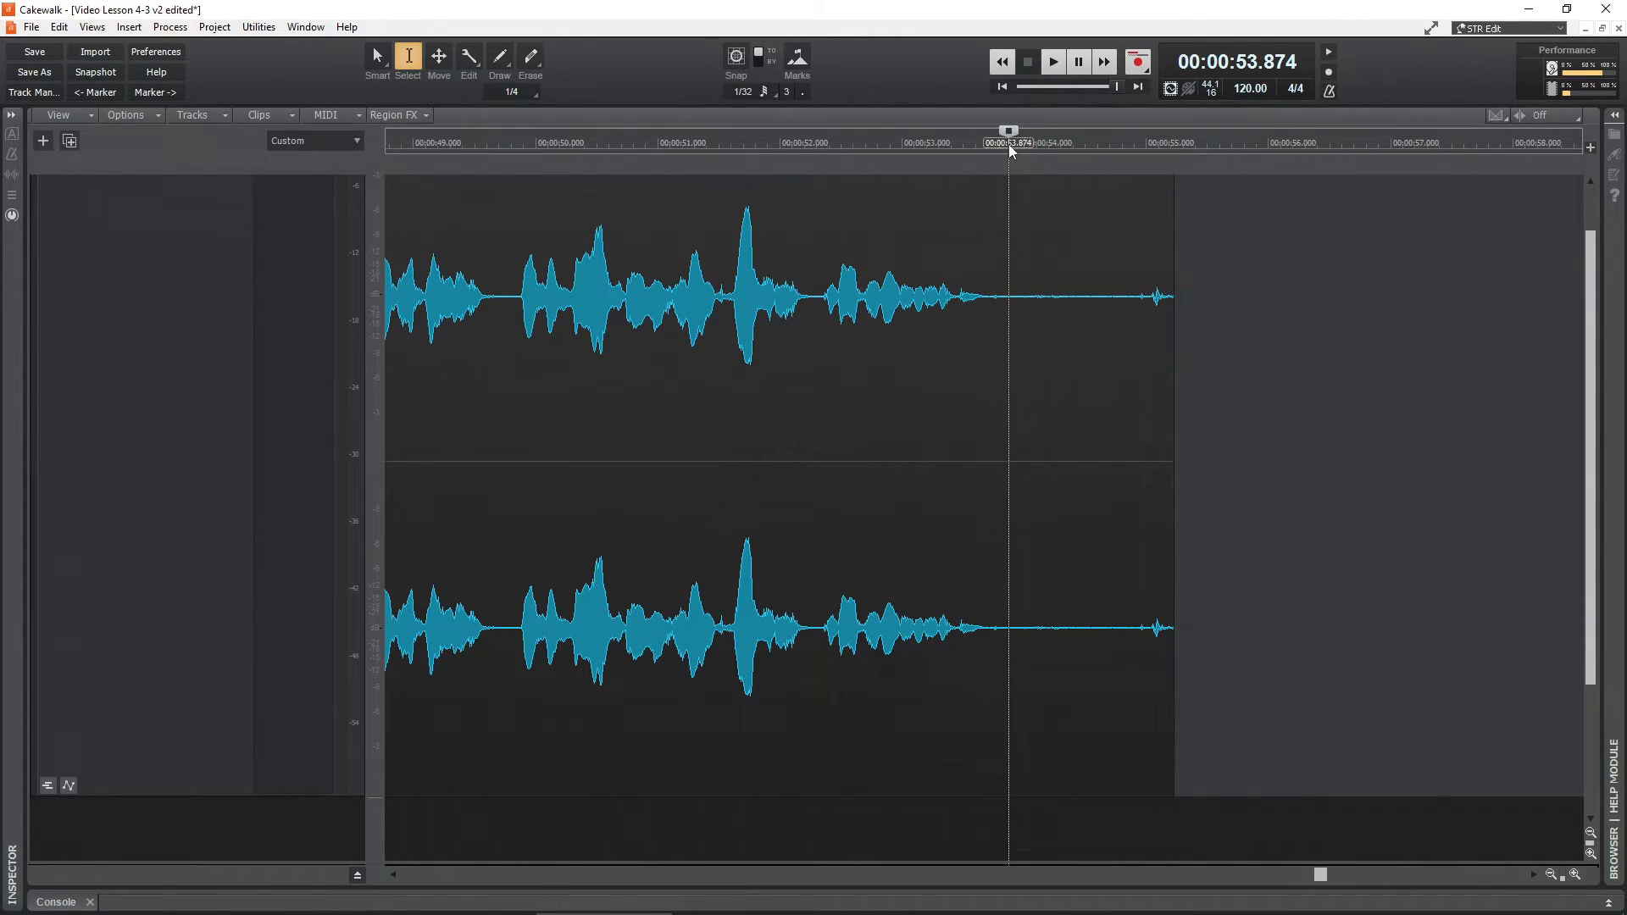
left_click(1069, 151)
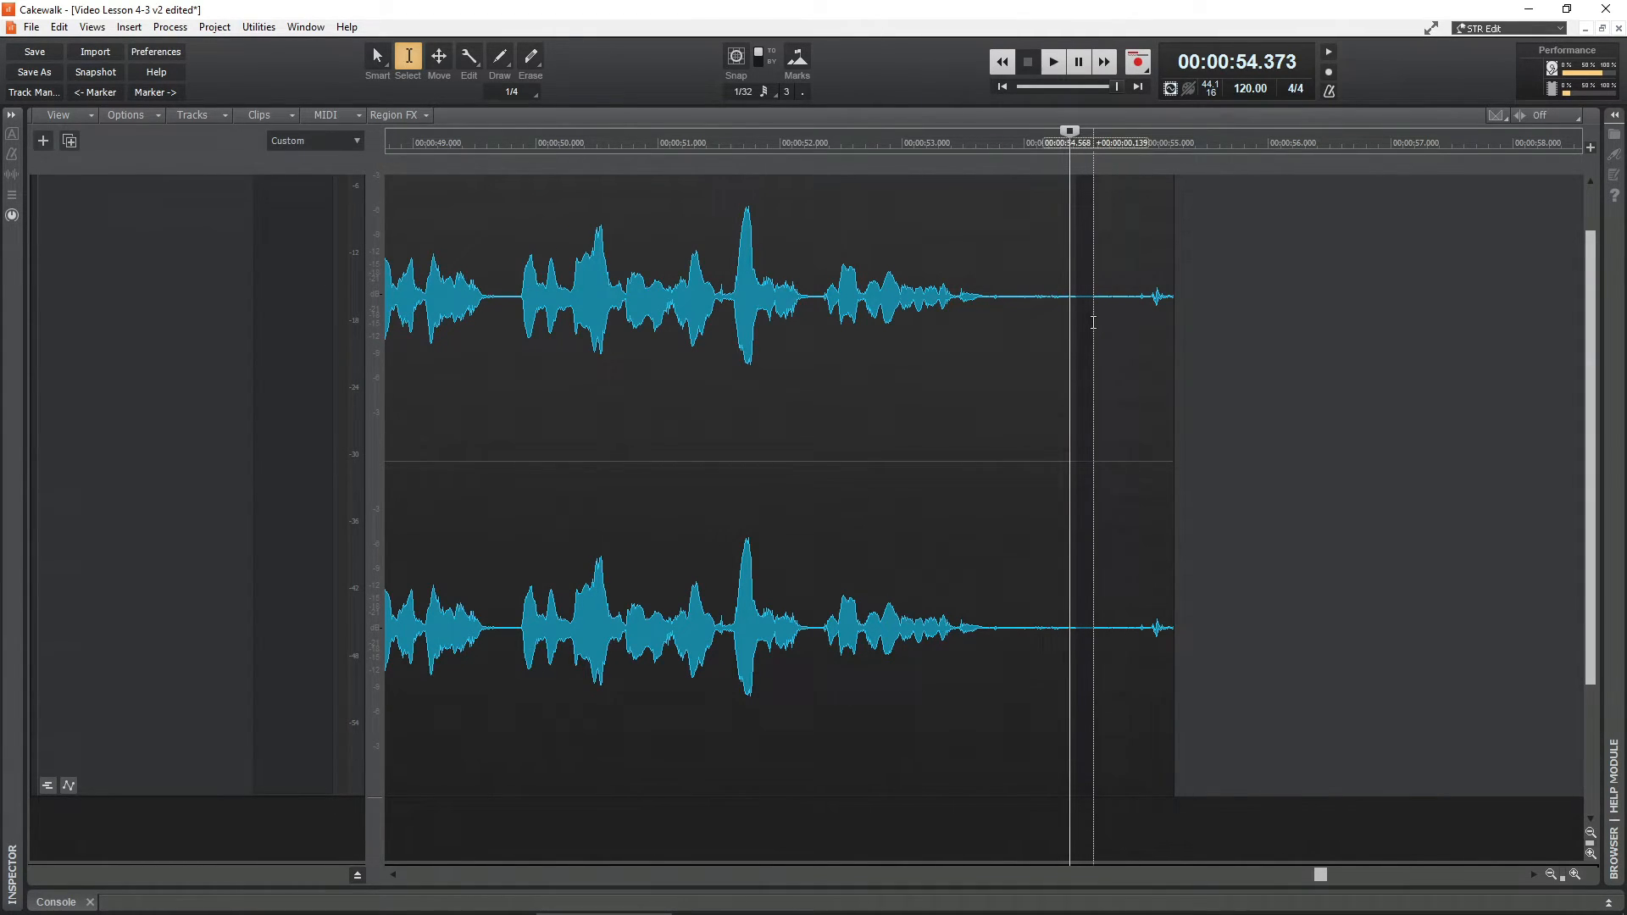
left_click_drag(1087, 322, 1203, 361)
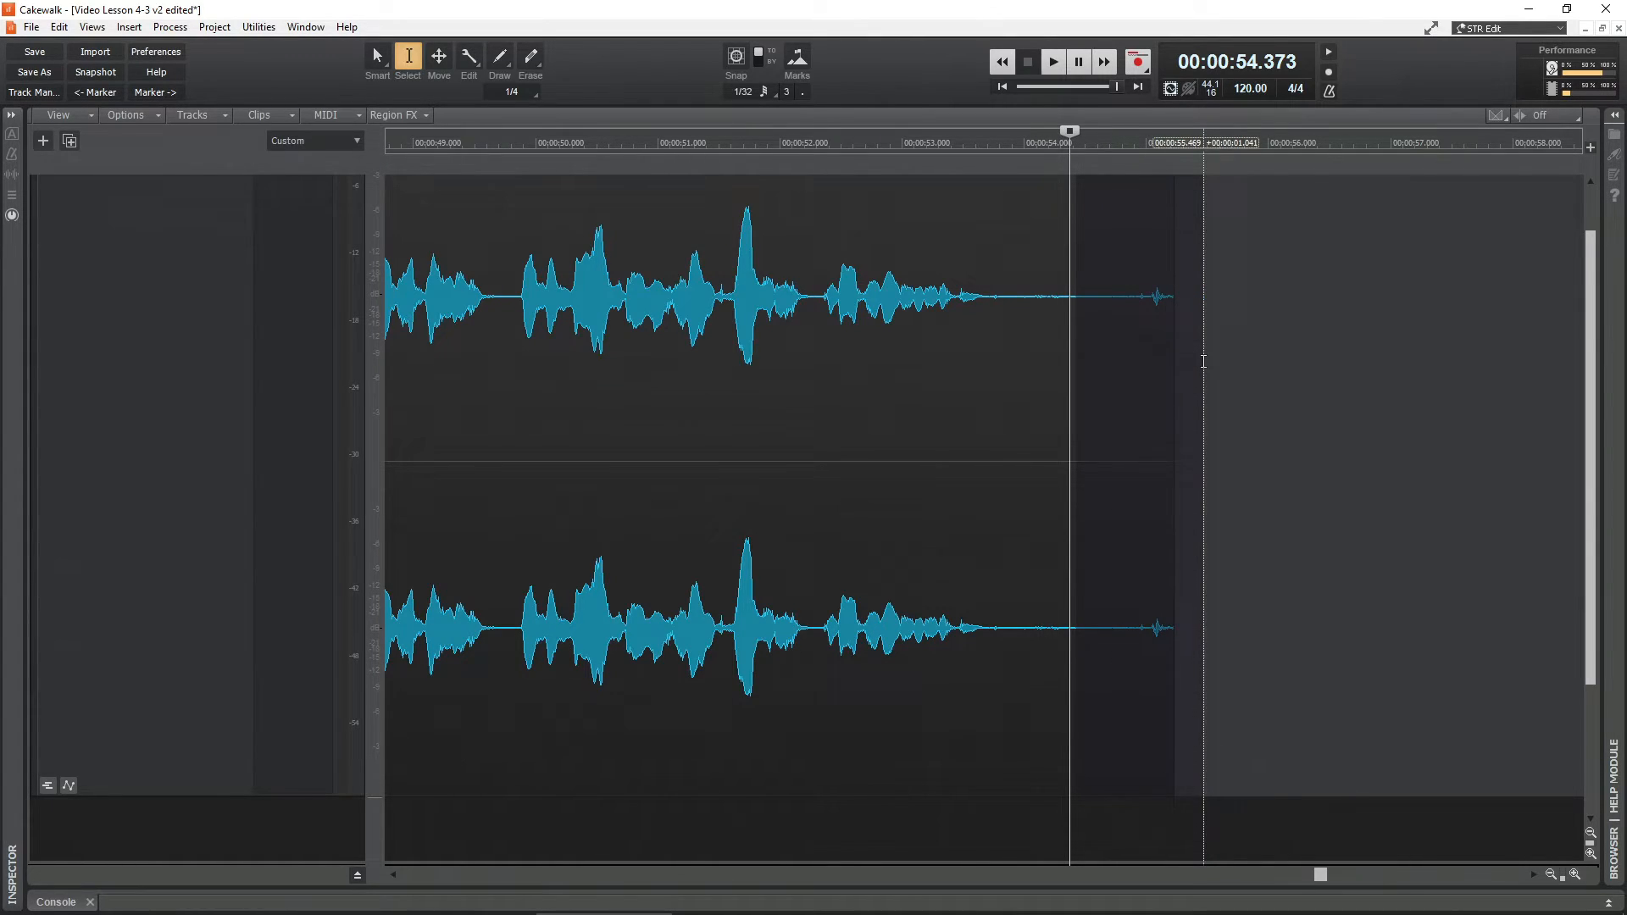
left_click_drag(1203, 361, 1203, 361)
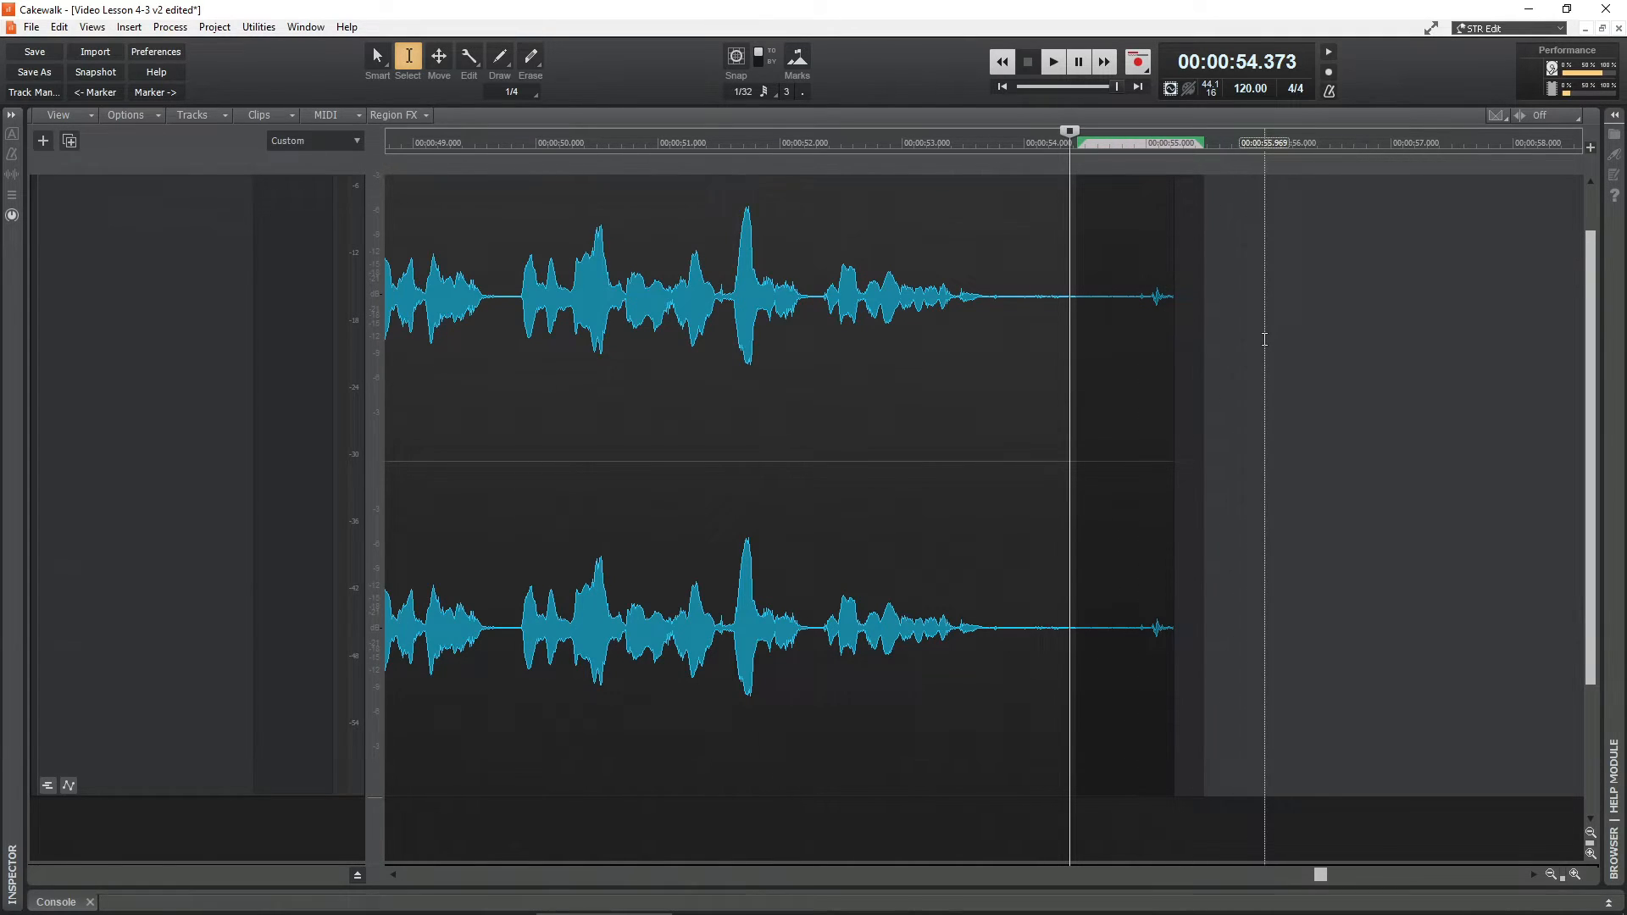
key("Delete")
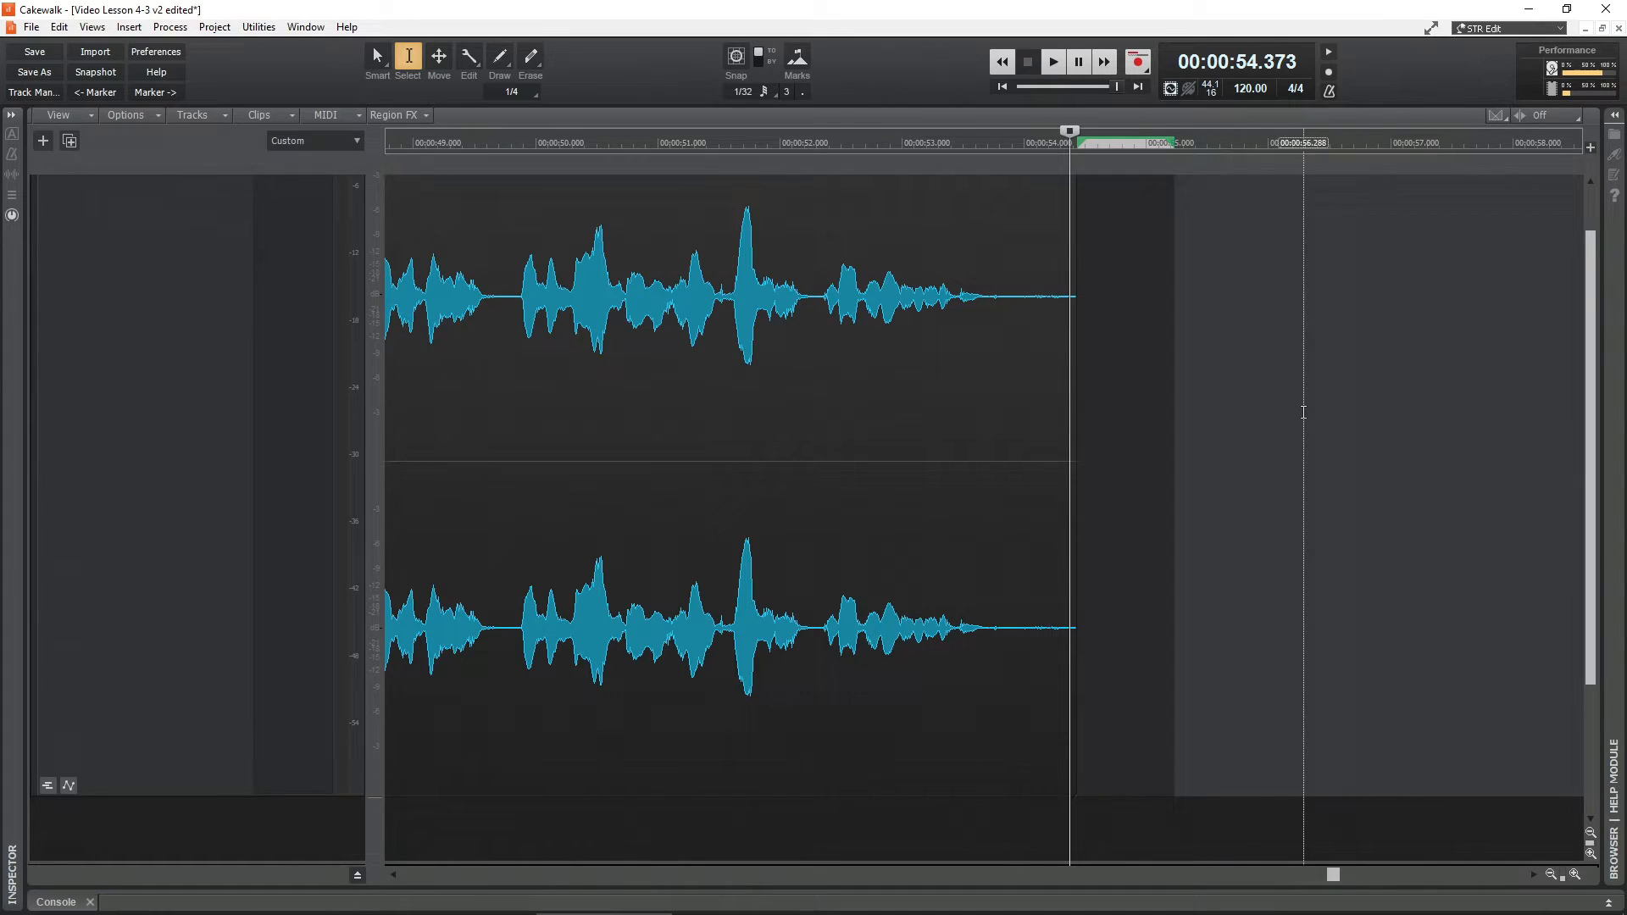
left_click(1303, 410)
- Play the trimmed ending from about 49.753 to 55.195 seconds to check the cut
left_click(1256, 144)
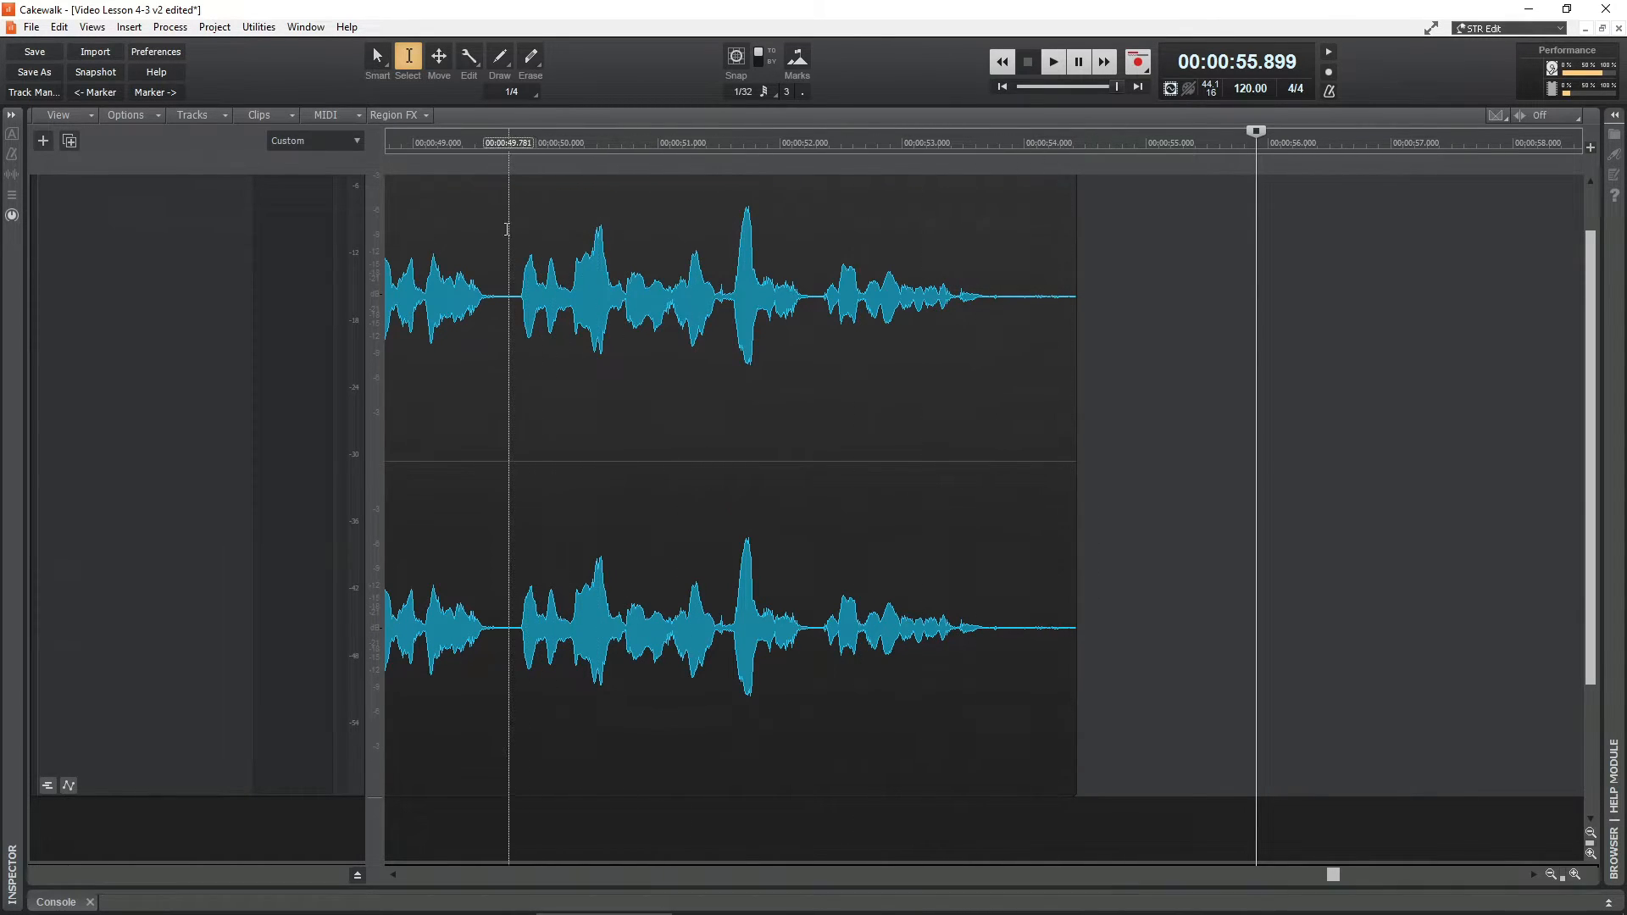
left_click(505, 144)
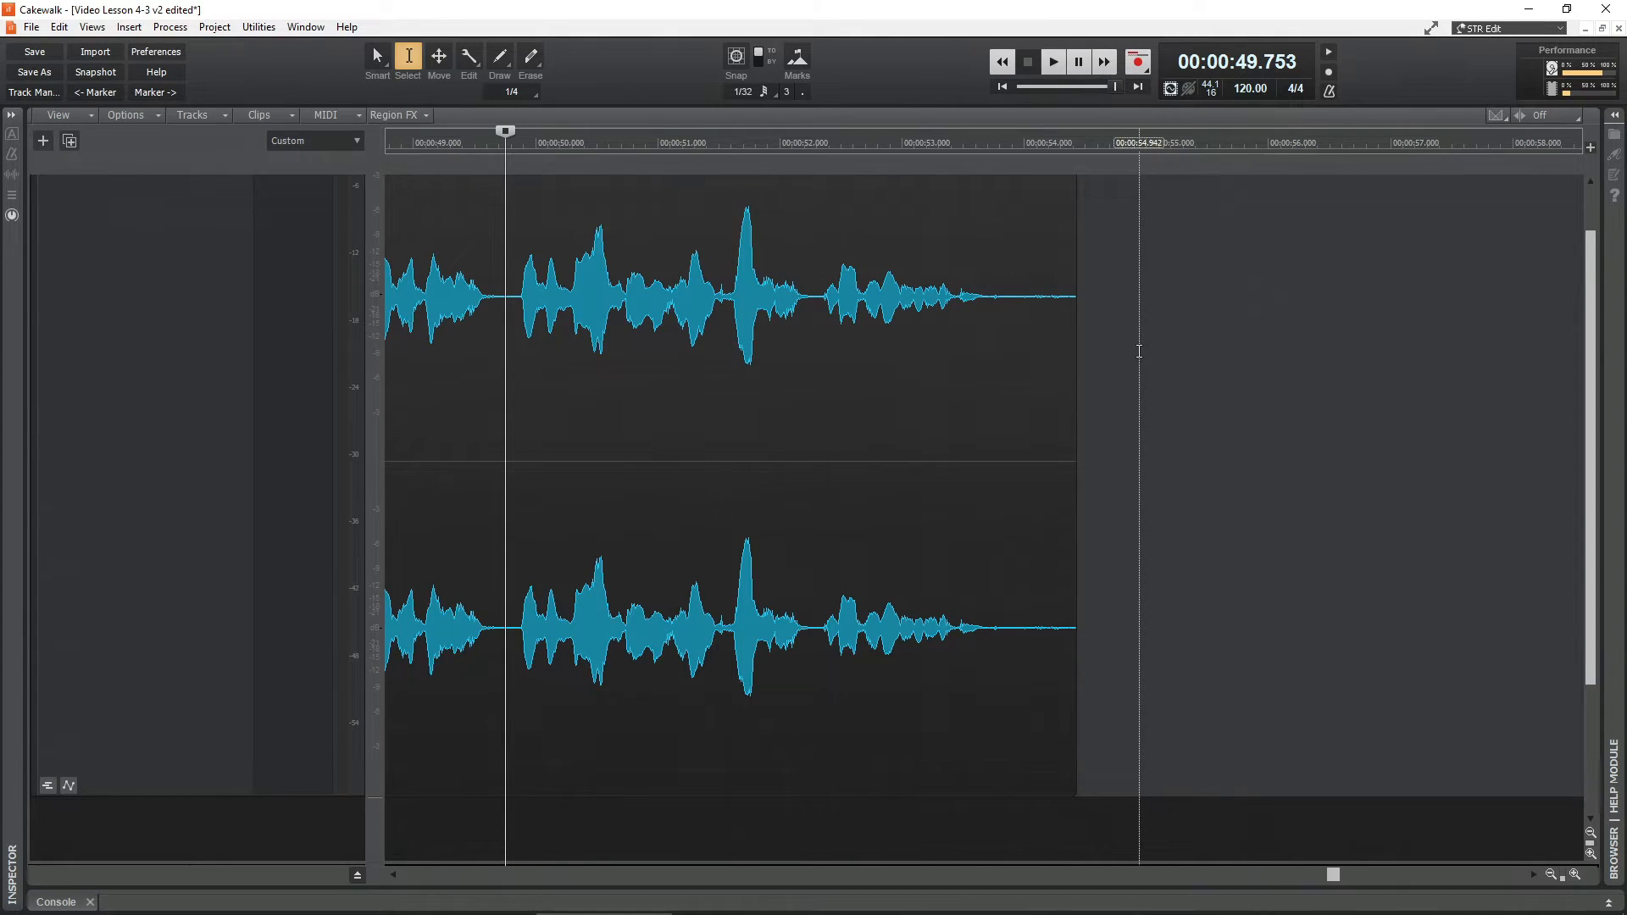
key("space")
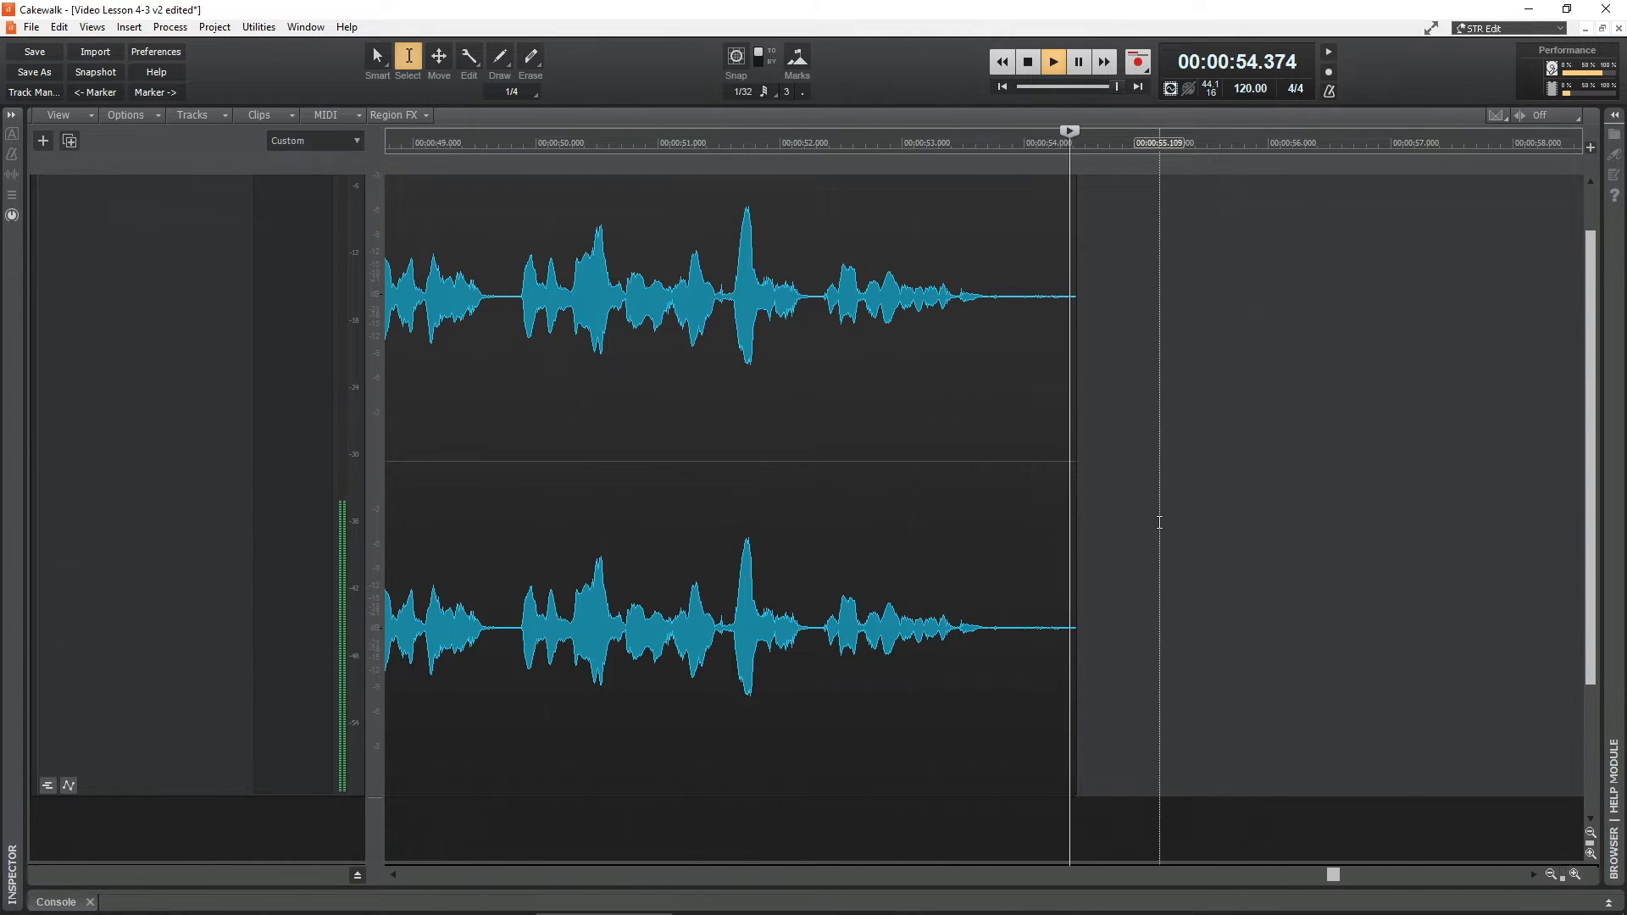
key("space")
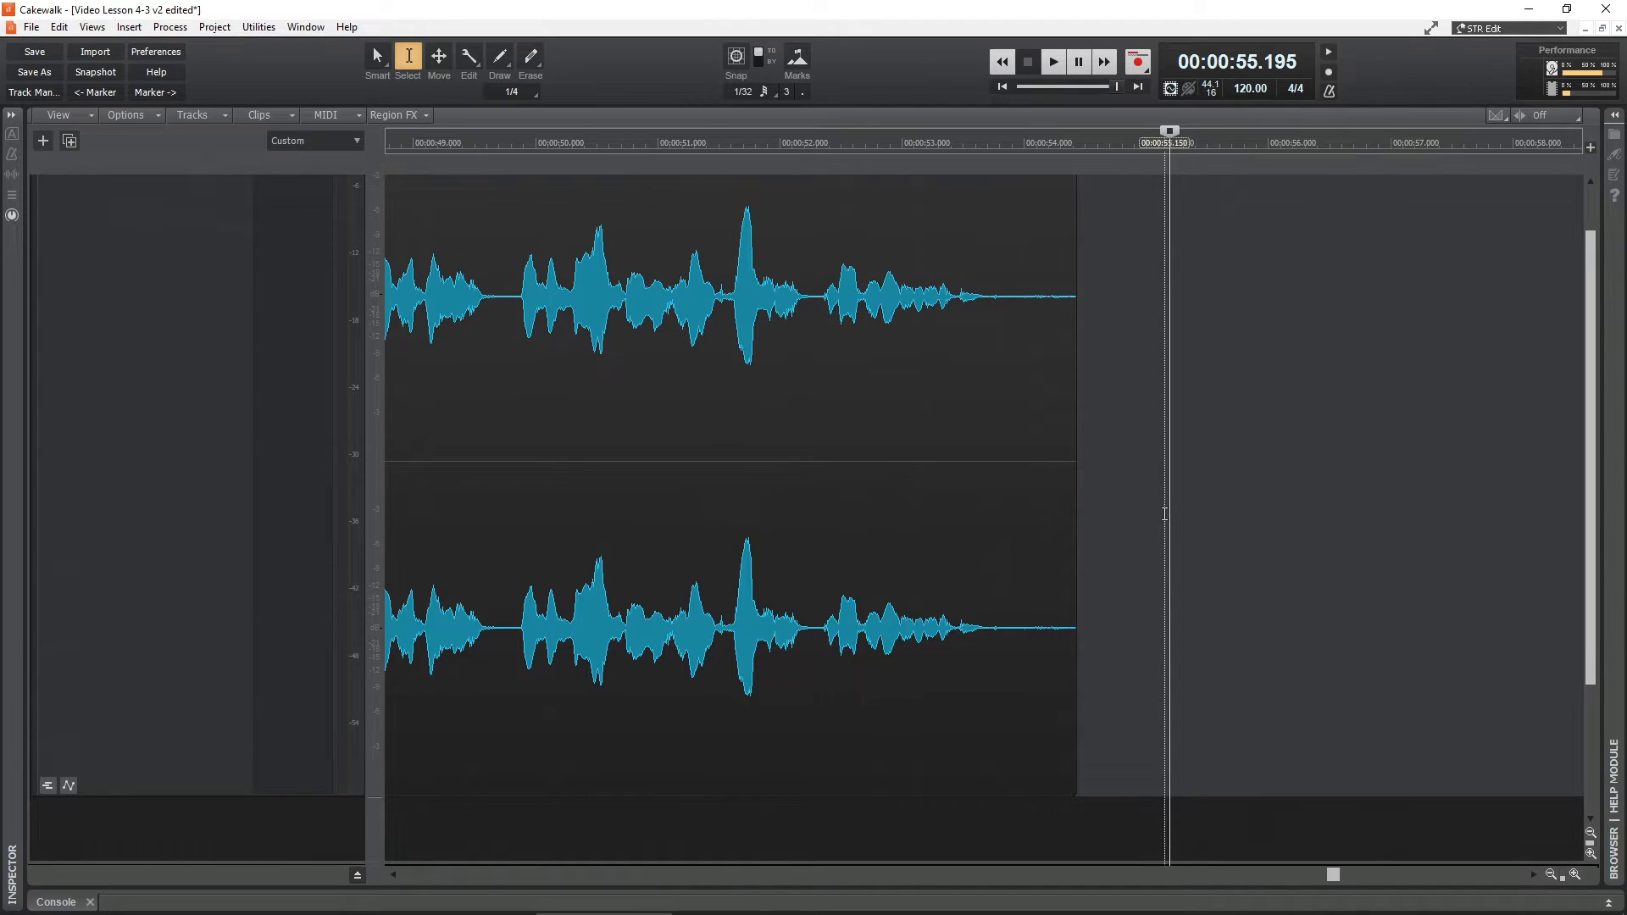
- Save the project under the new name "Video Lesson 4-3 v3 final" in the Video Lesson 4-3 folder
left_click(32, 28)
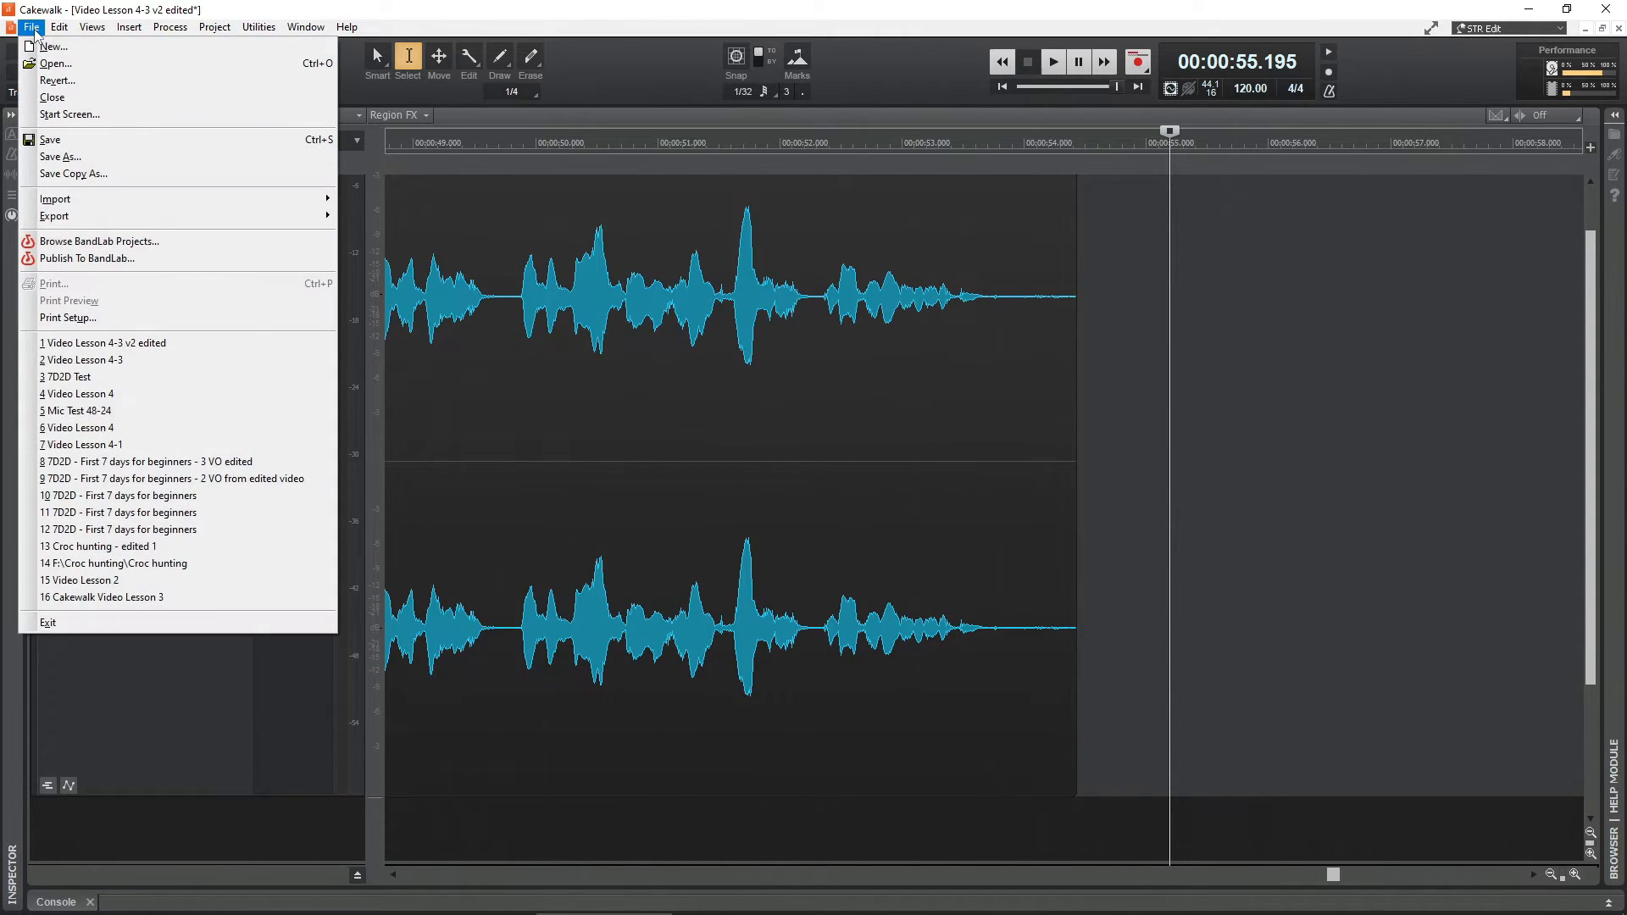
left_click(51, 156)
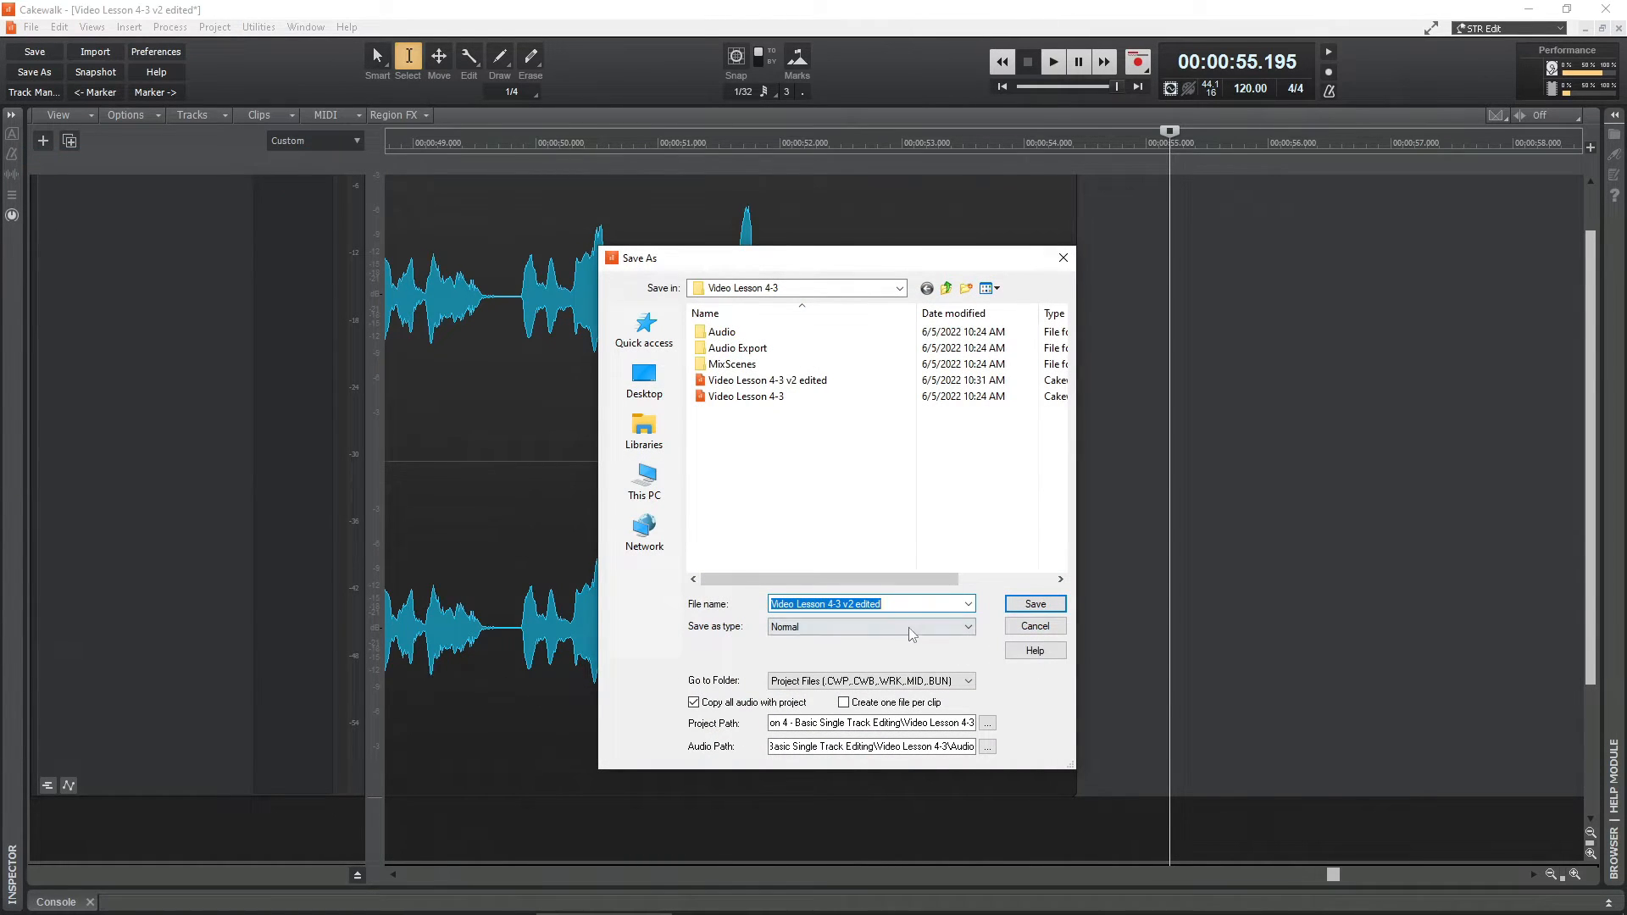
left_click(897, 604)
key("BackSpace")
key("BackSpace")
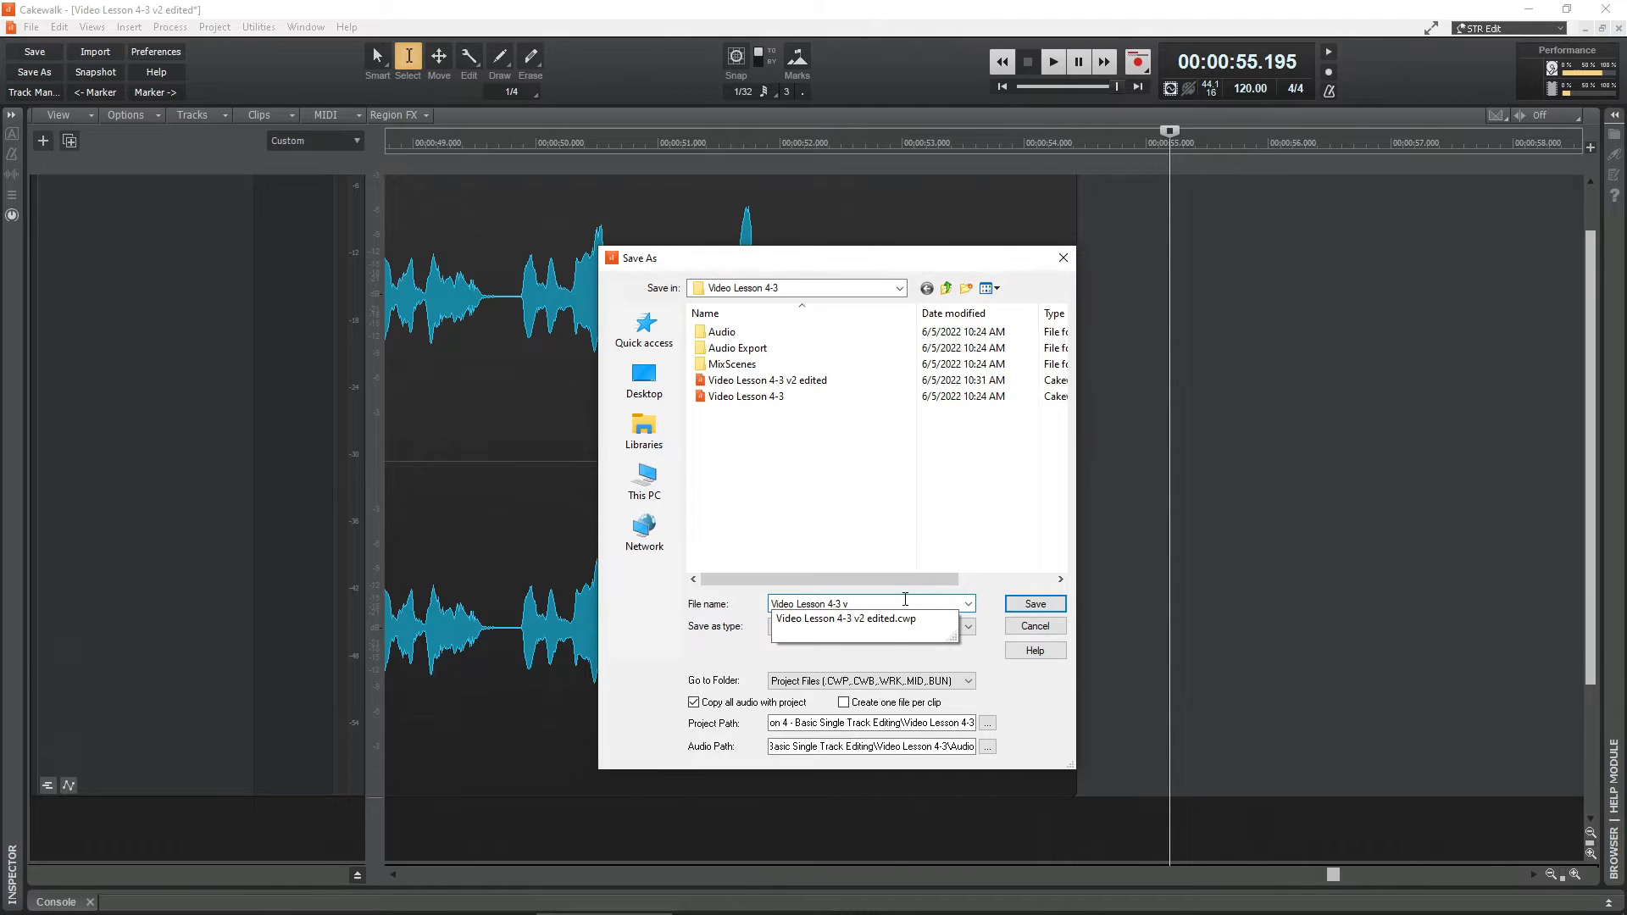
type("3 final")
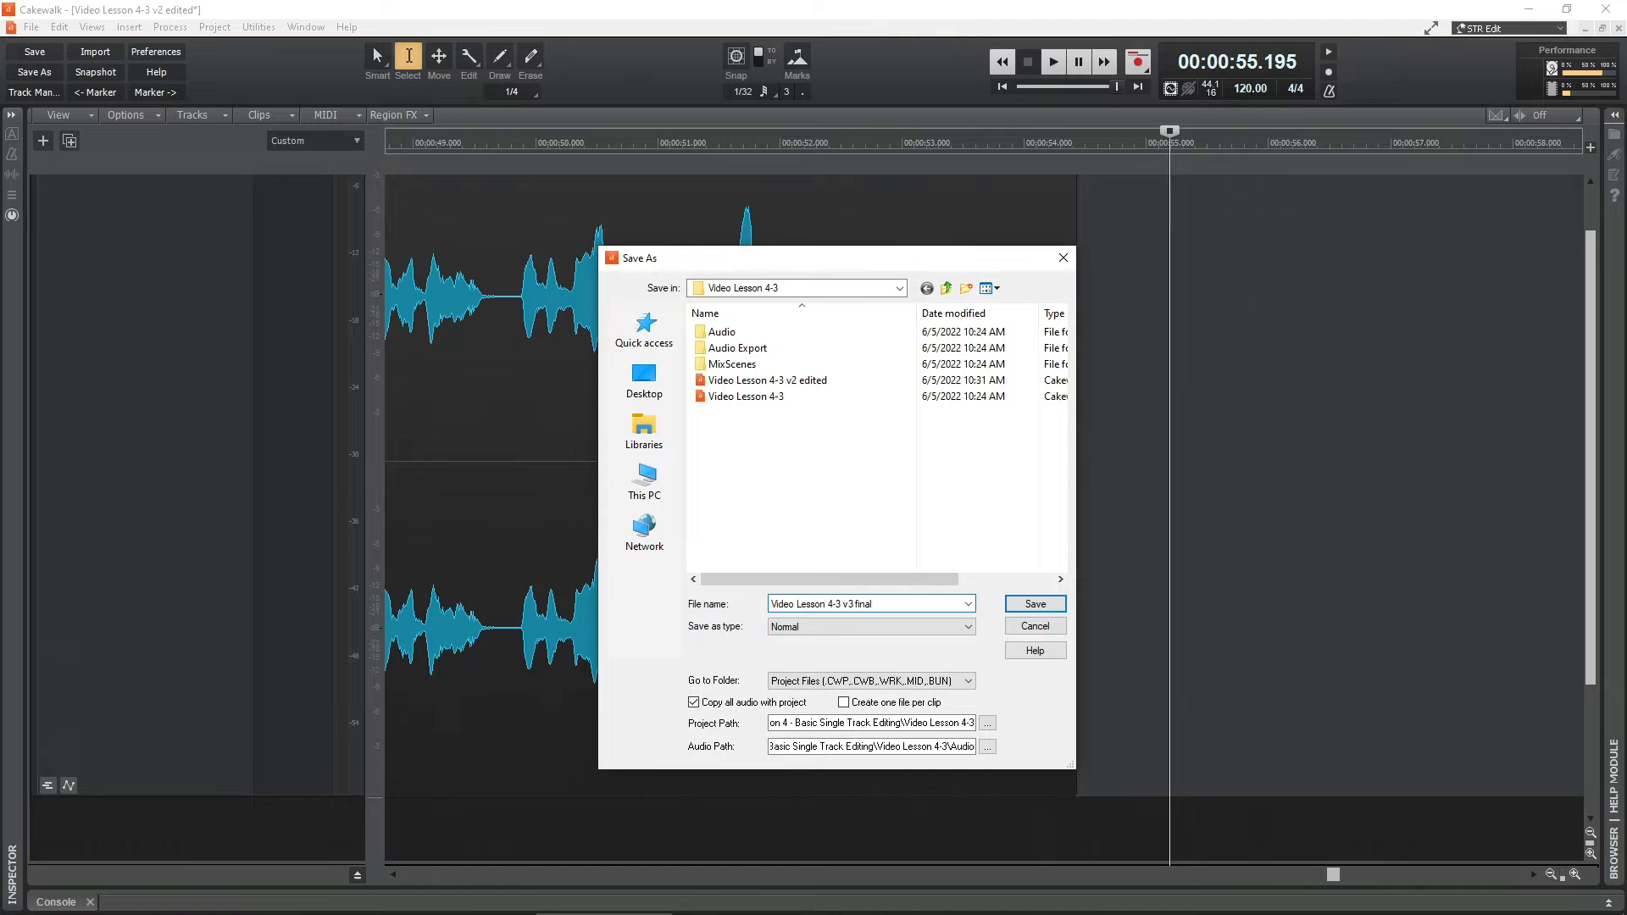
left_click(1030, 612)
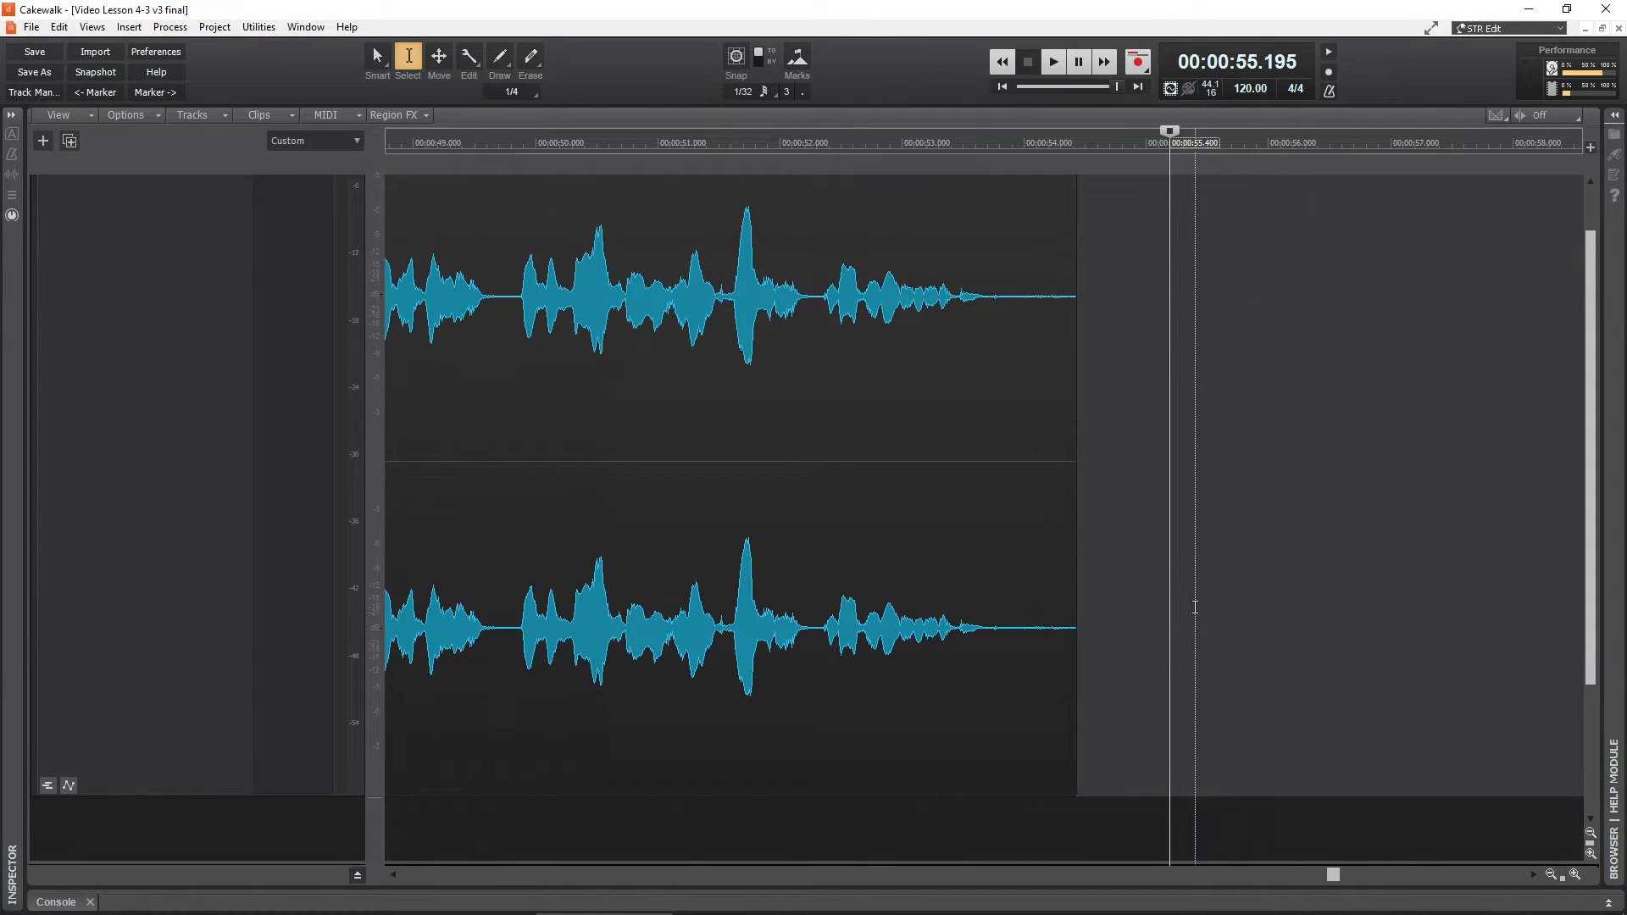
- Check the recording's length at its end, and return to the project start with the whole recording in view
left_click(1137, 88)
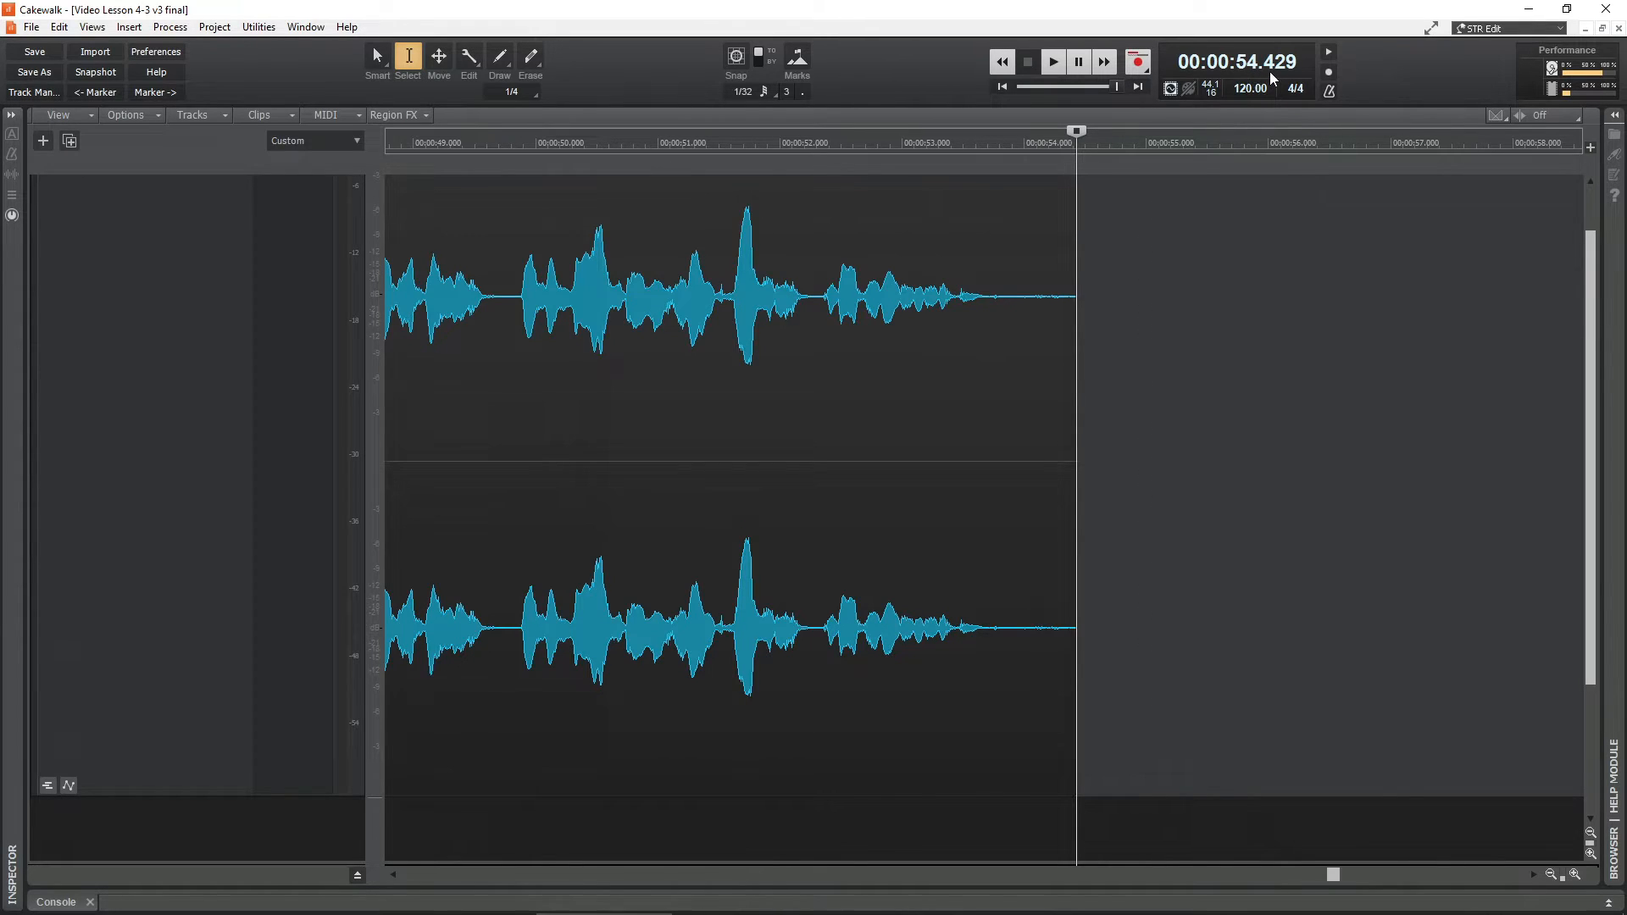
left_click(1003, 87)
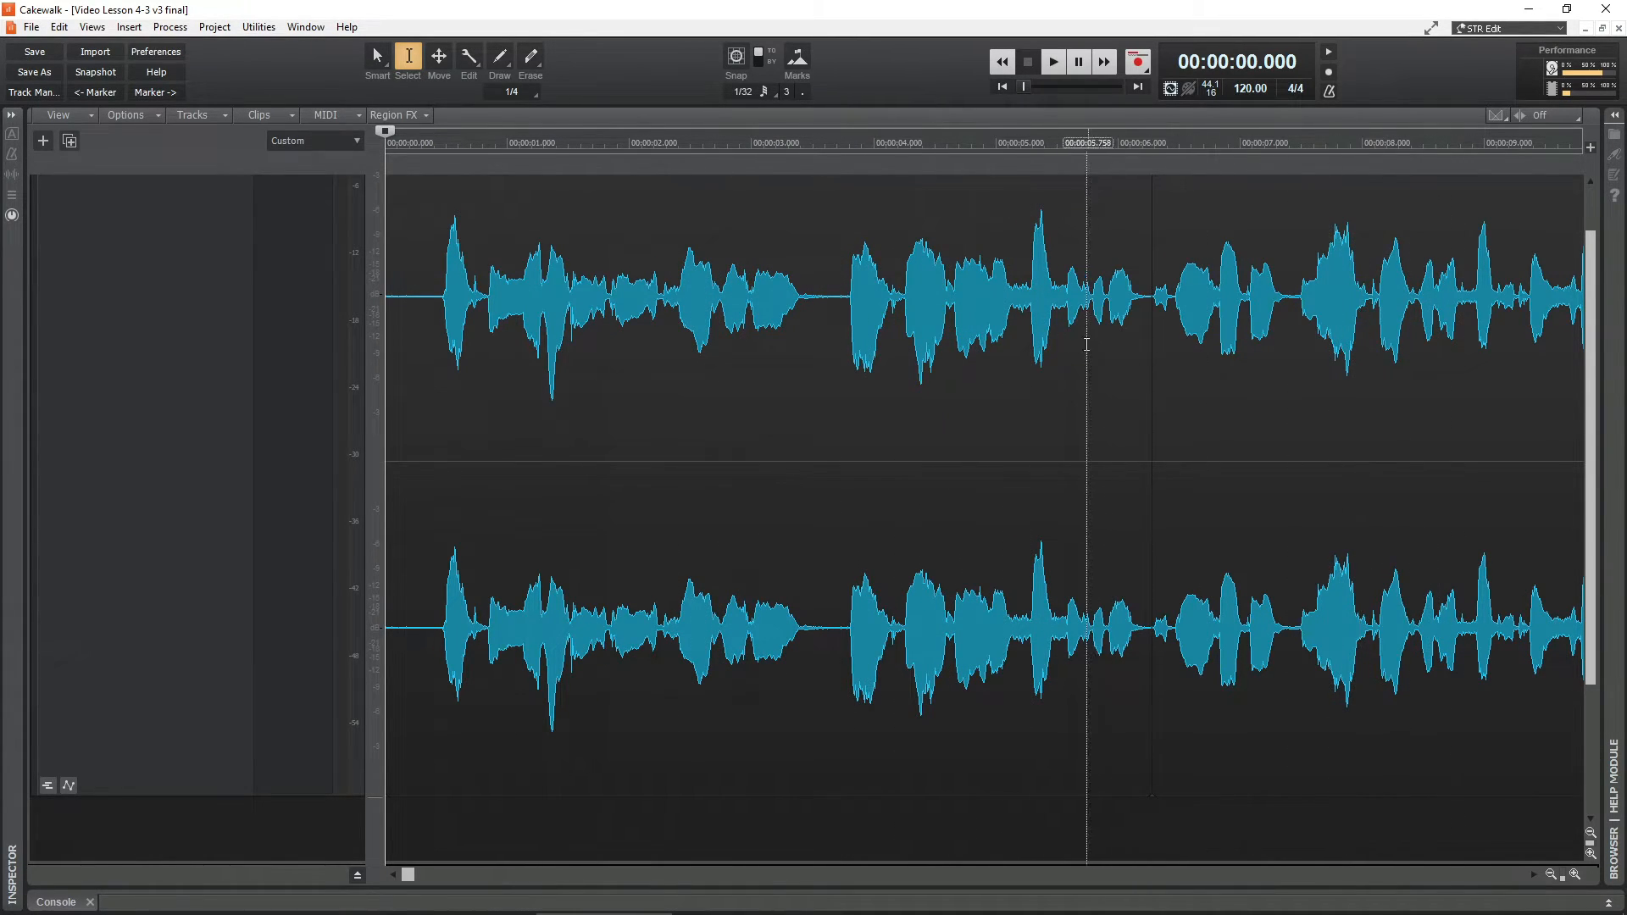
key("ctrl+Left")
key("ctrl+Left")
key("ctrl+Left")
key("ctrl+Left")
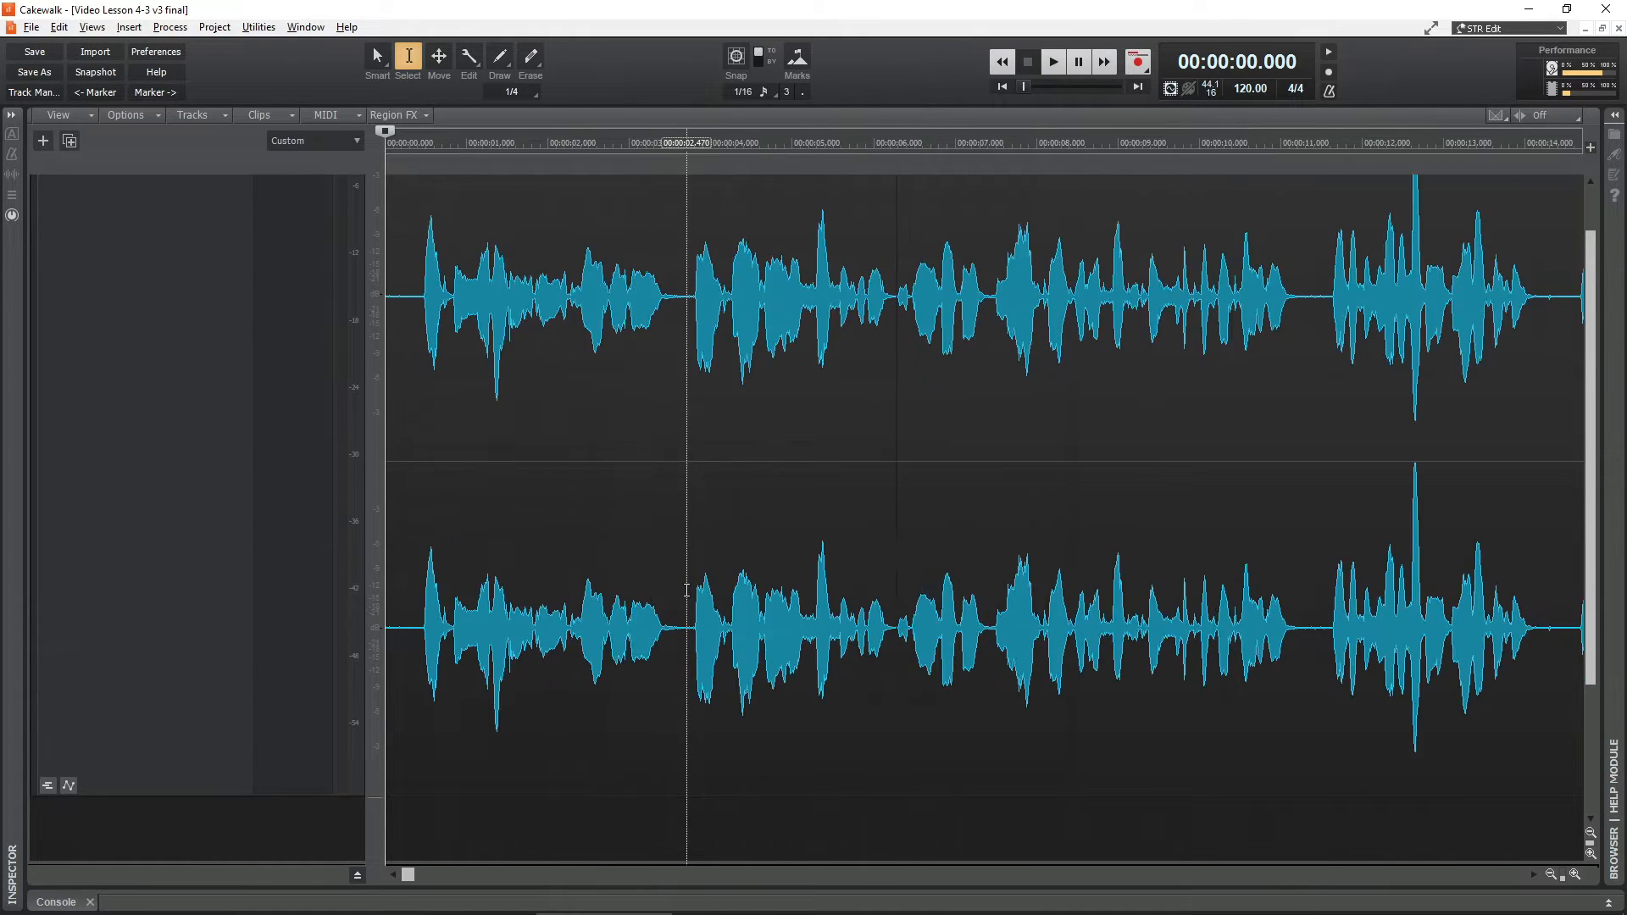
key("ctrl+Left")
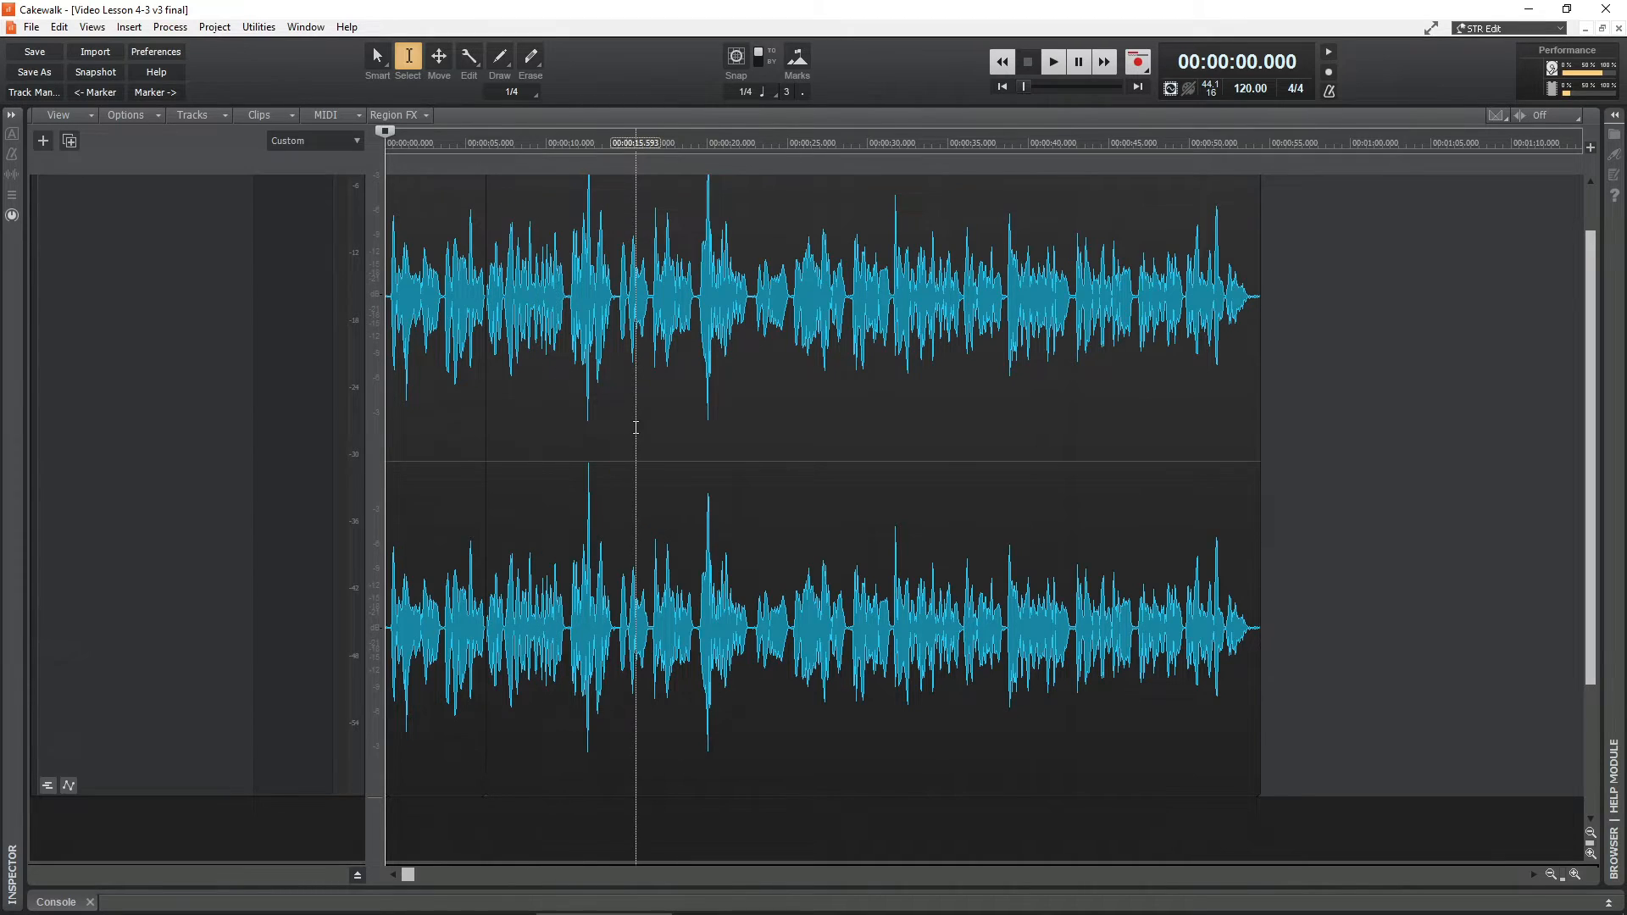
- Move the second clip about 0.9 seconds later to open a gap after the first clip, and deselect it
key("F7")
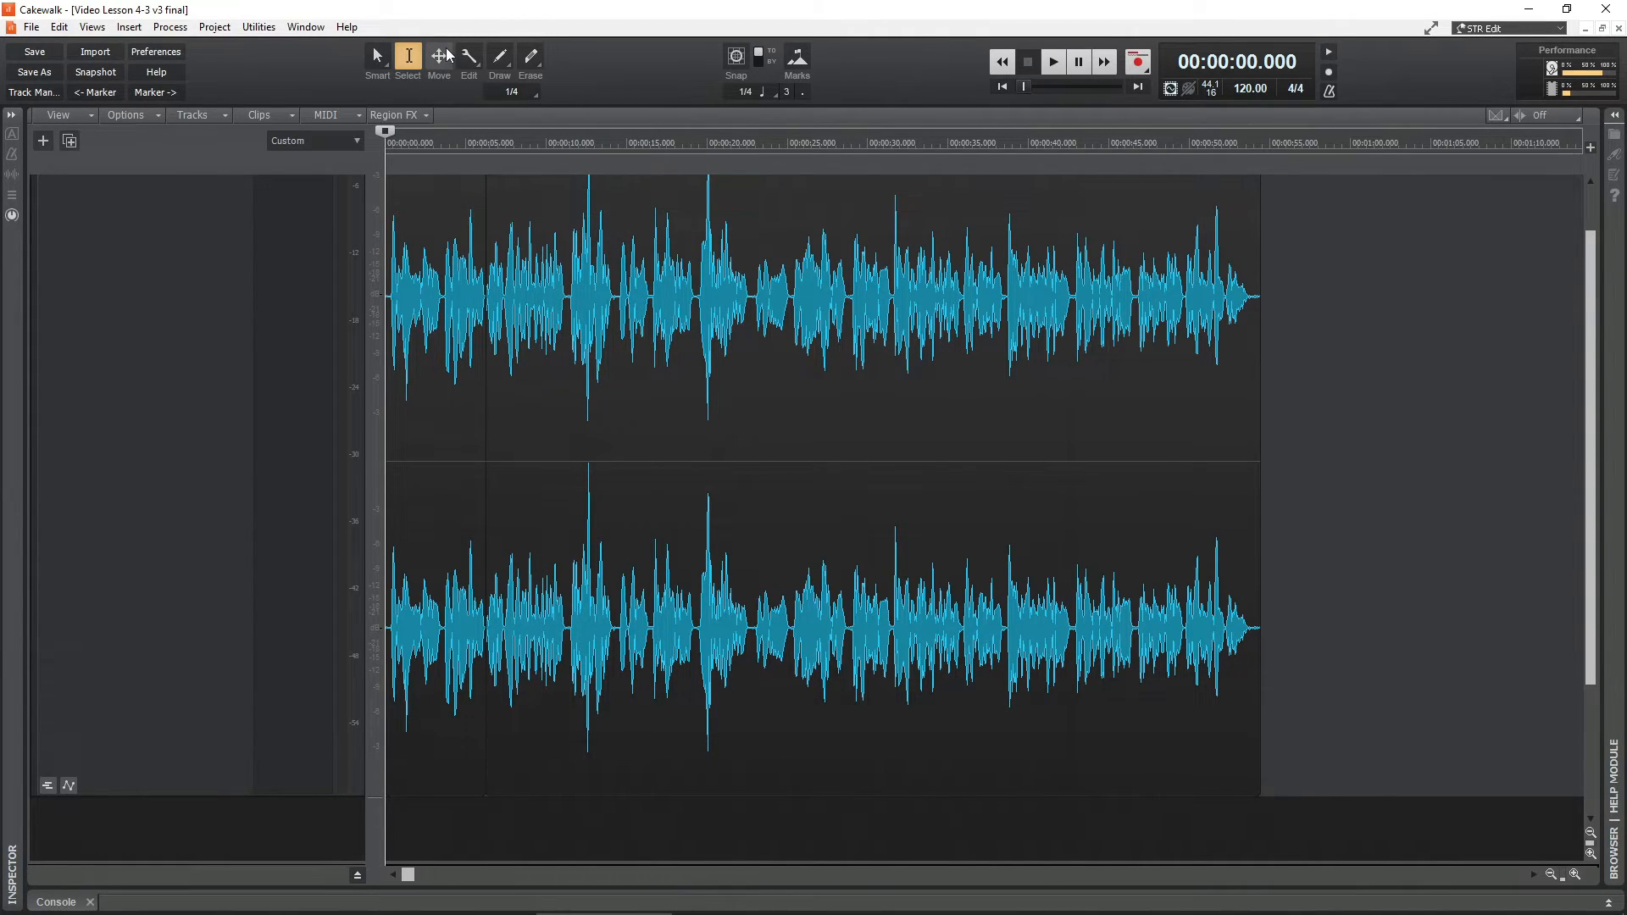
scroll(505, 407, "up", 5)
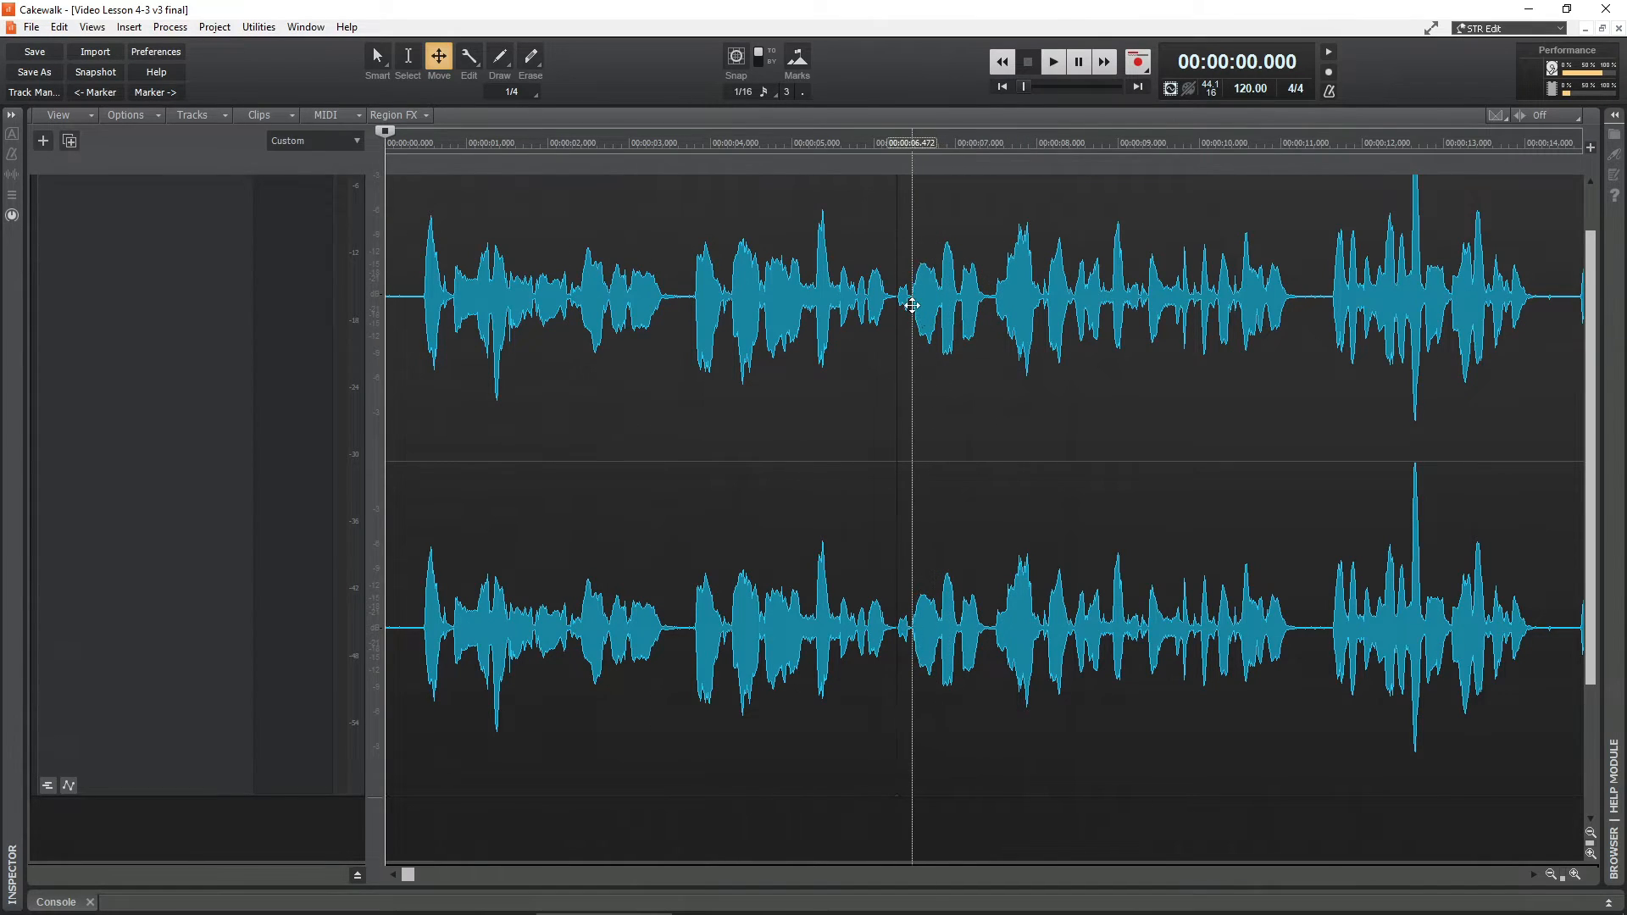
left_click_drag(915, 305, 989, 319)
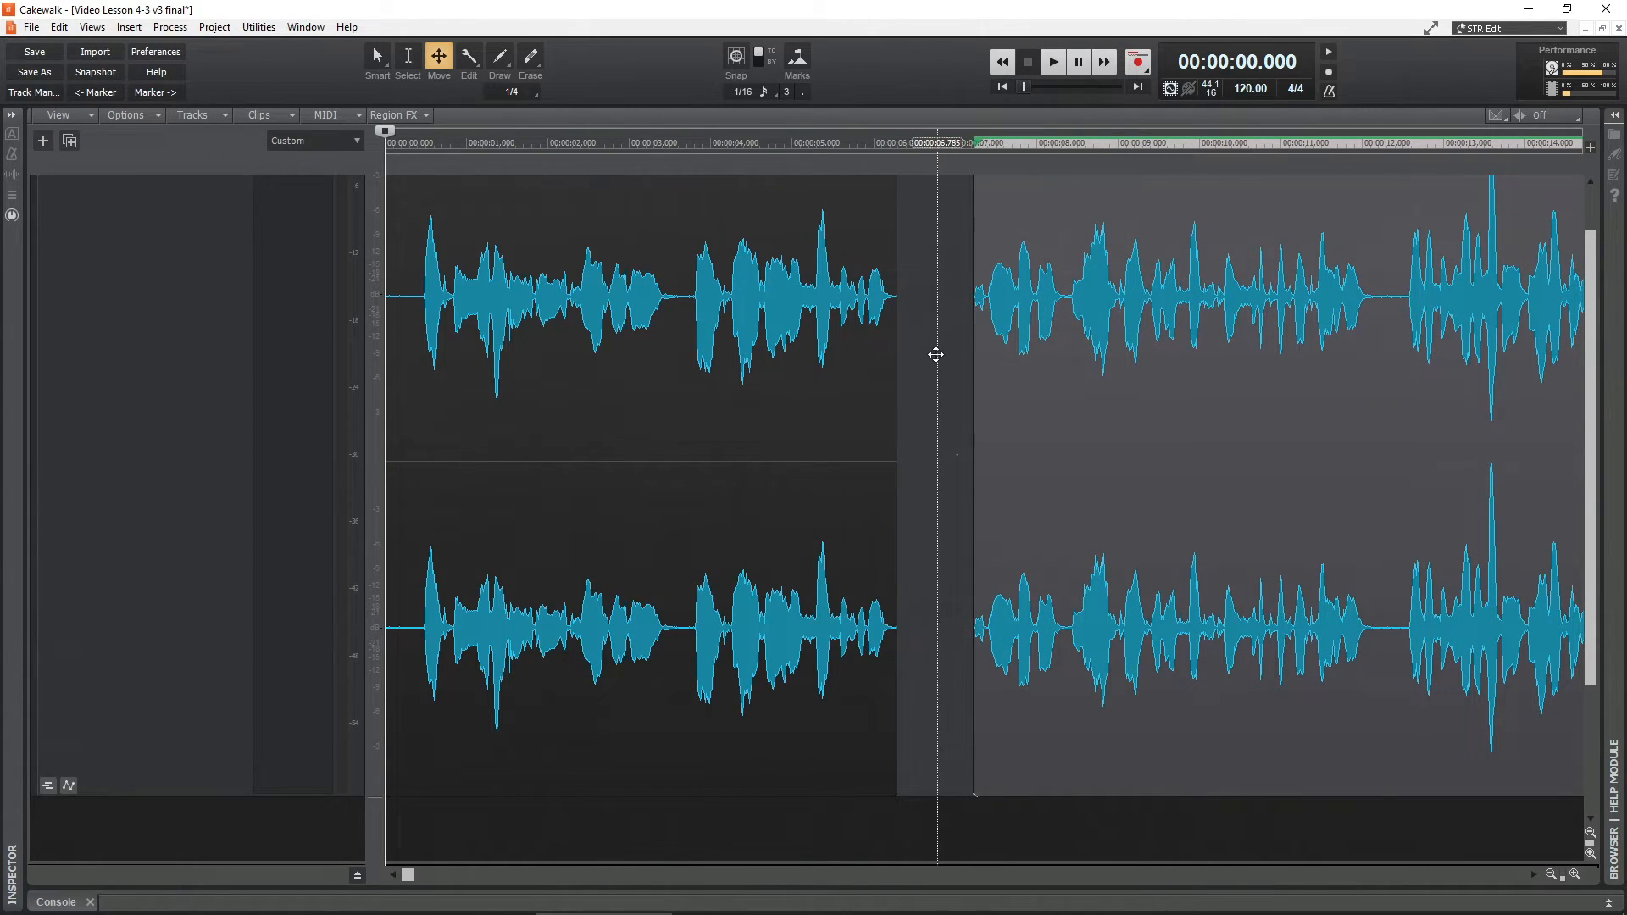
left_click(935, 354)
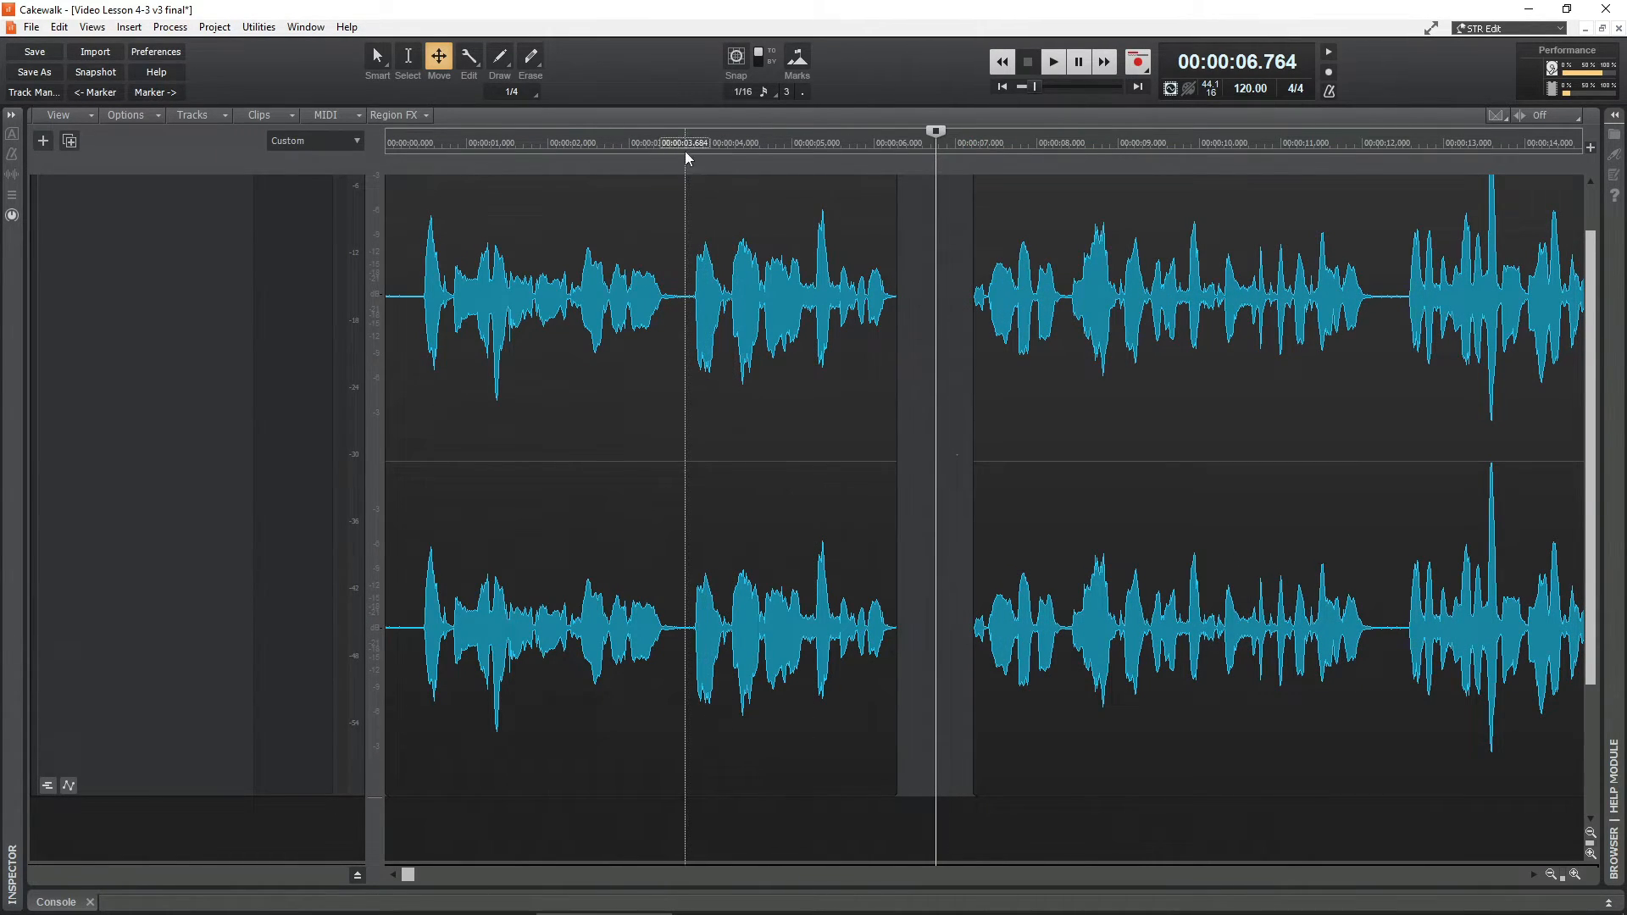
- Play across the gap between the clips from about 3.642 to 8.368 seconds to hear the longer pause
left_click(682, 142)
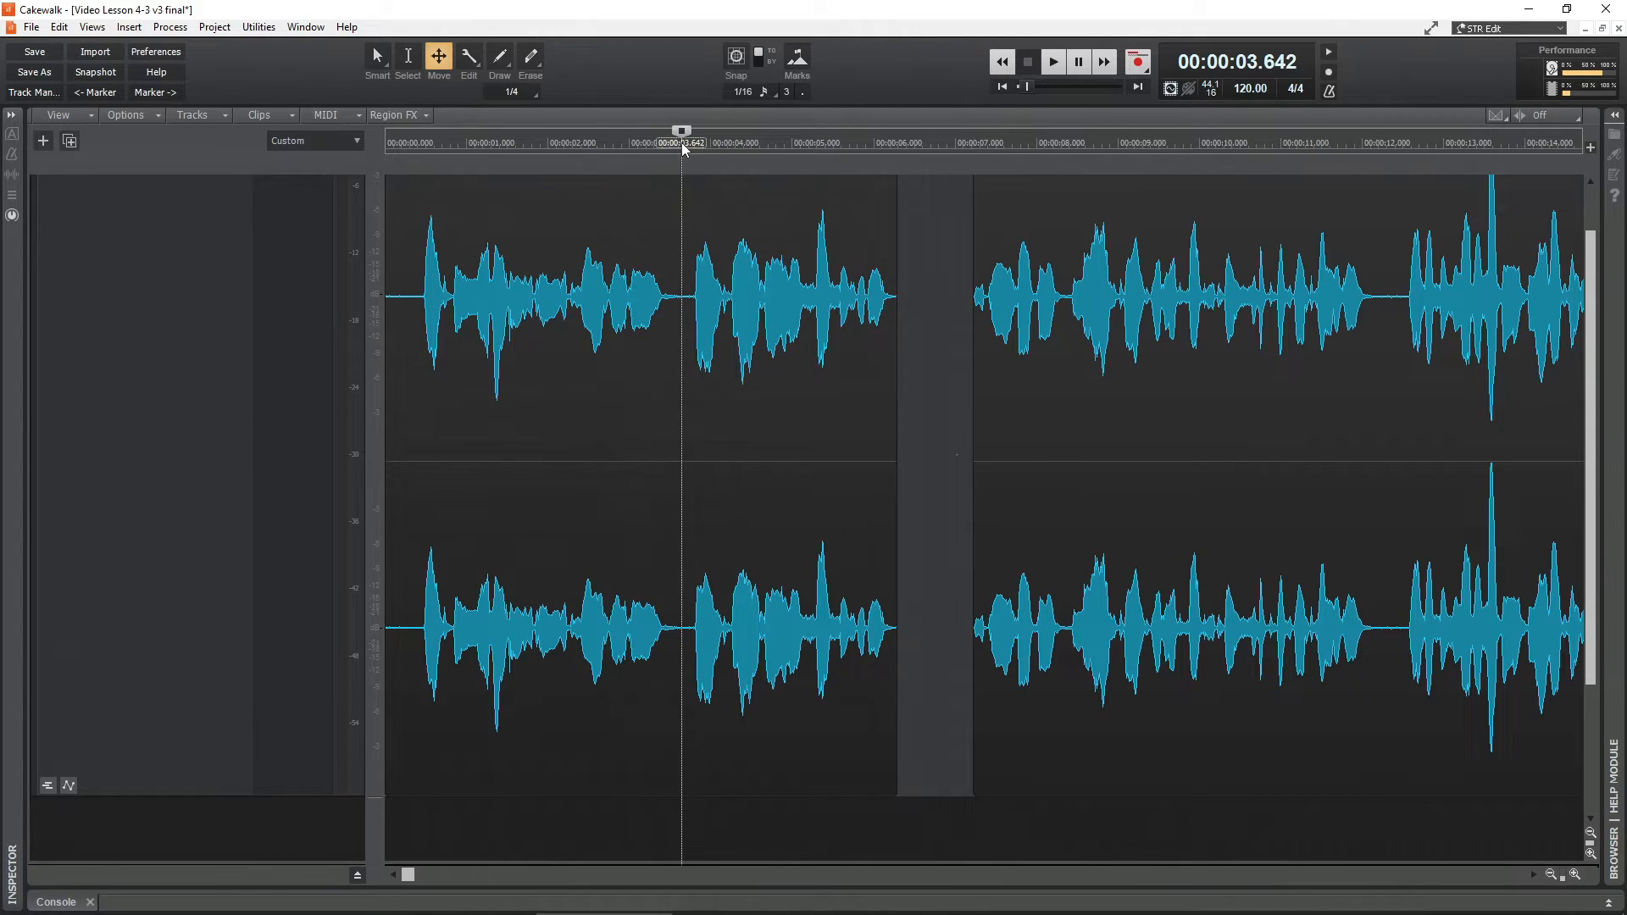
key("space")
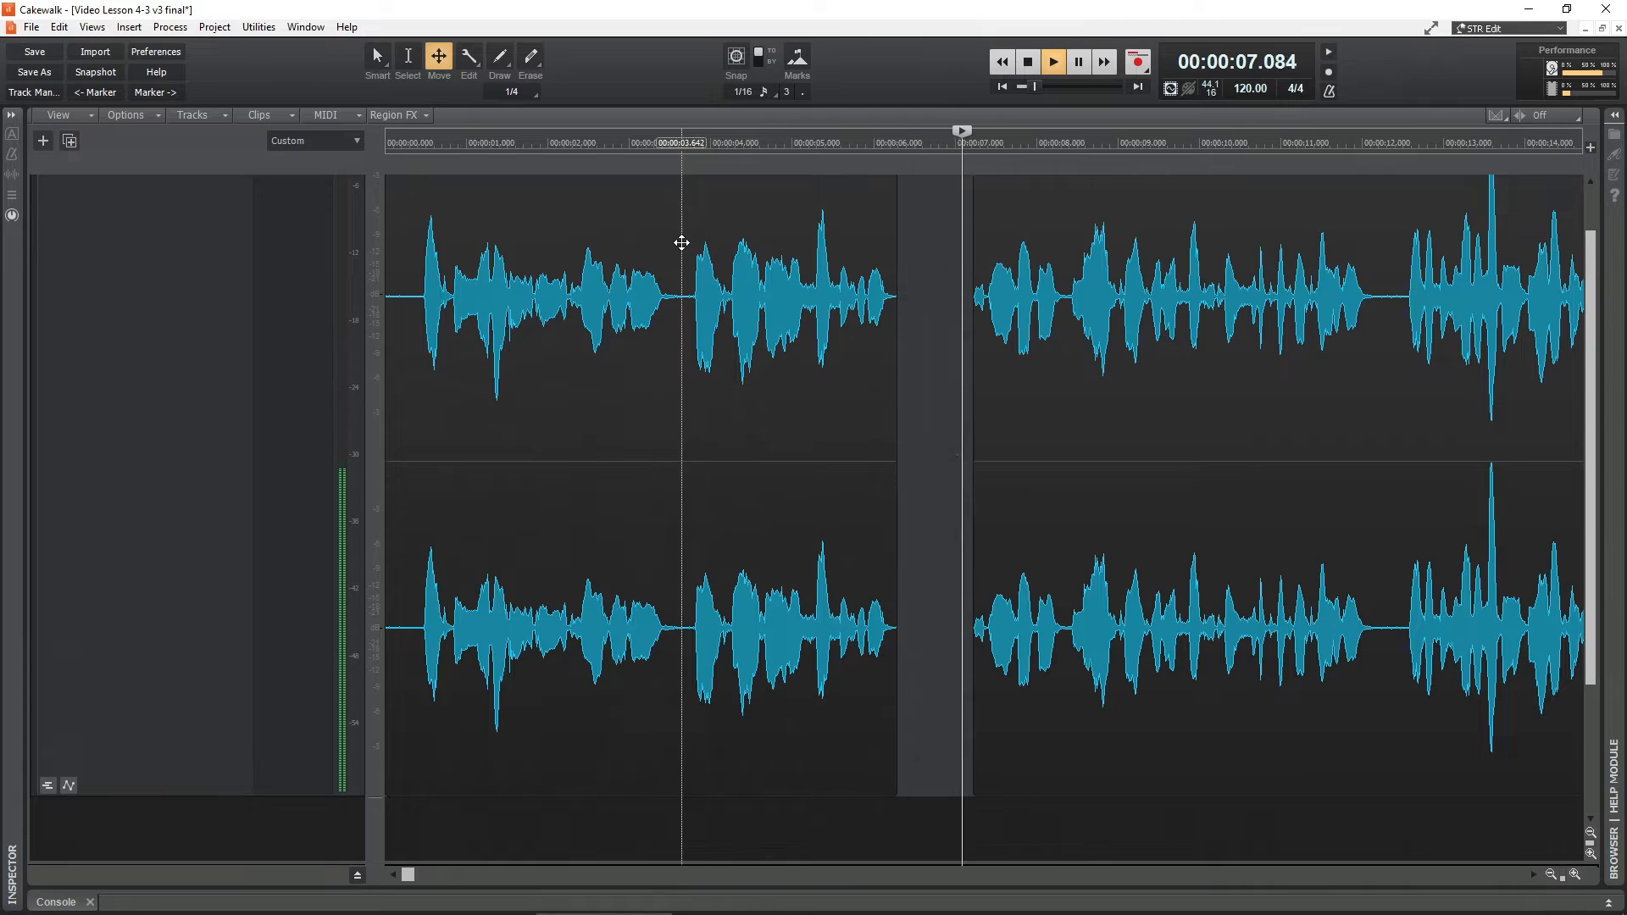
key("space")
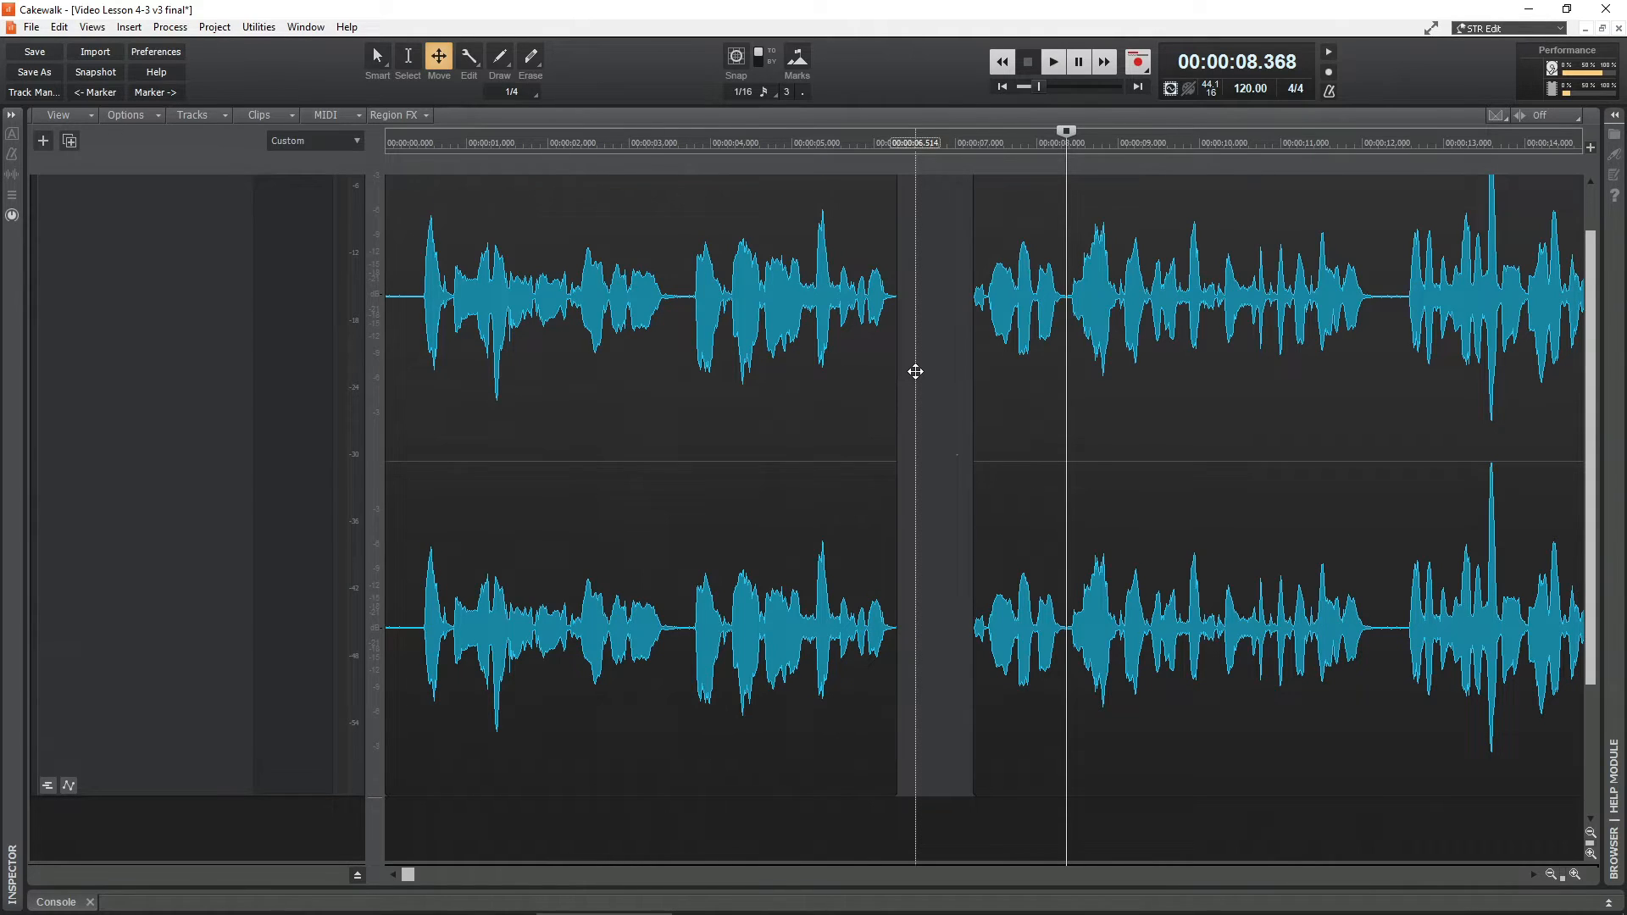
- Undo the second clip's move, switch back to the Select tool and deselect the clip
key("ctrl+z")
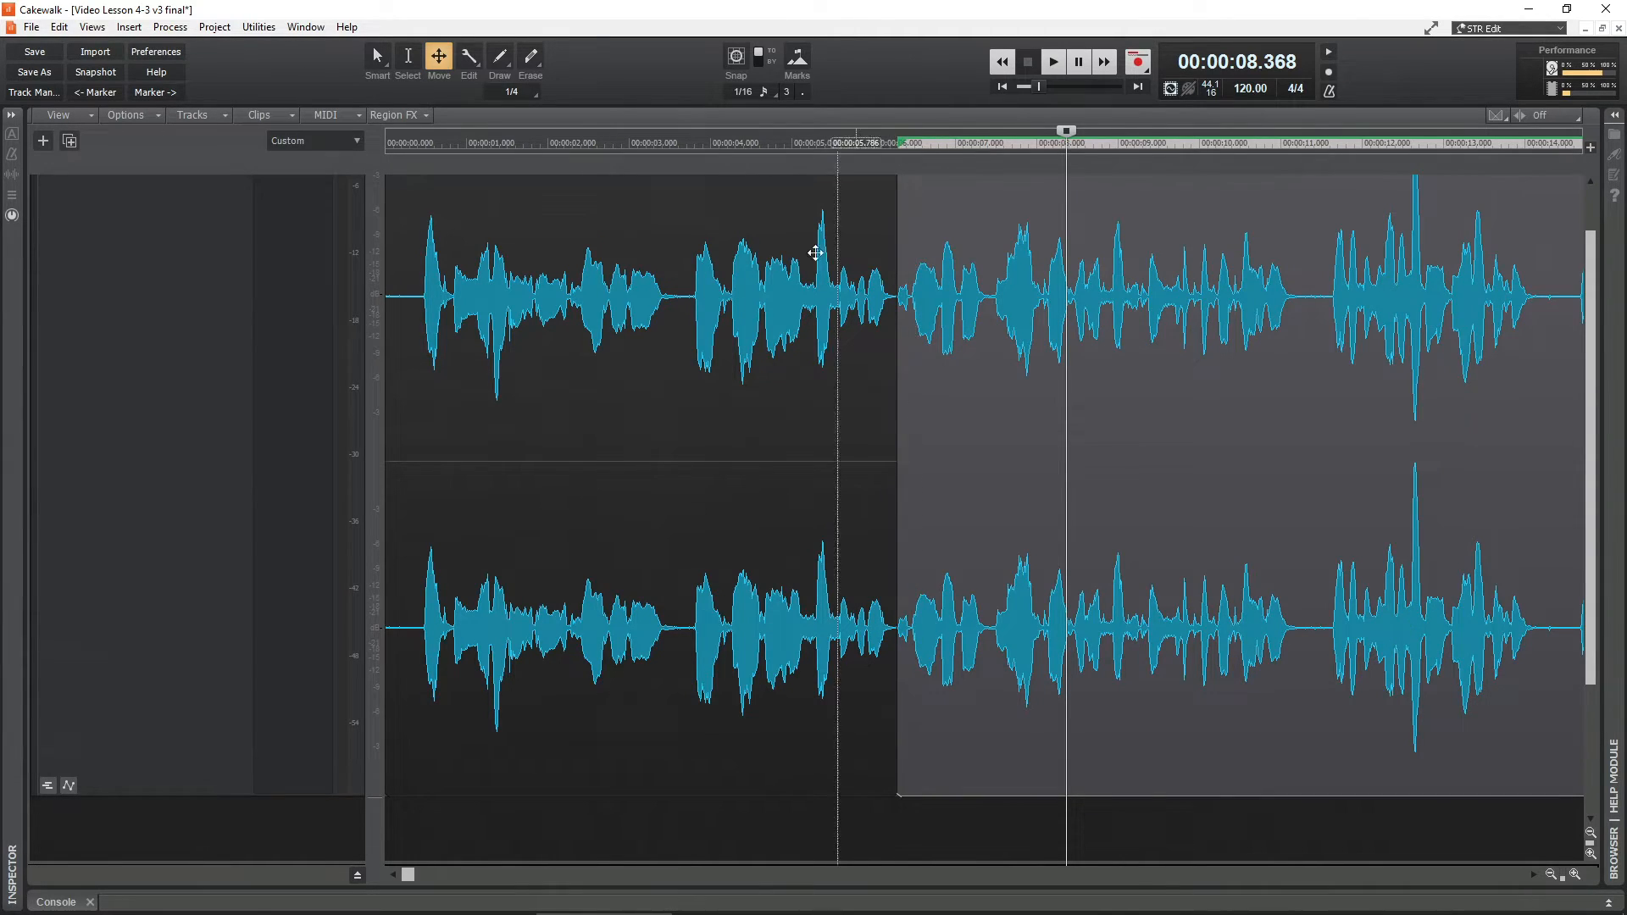
left_click(413, 57)
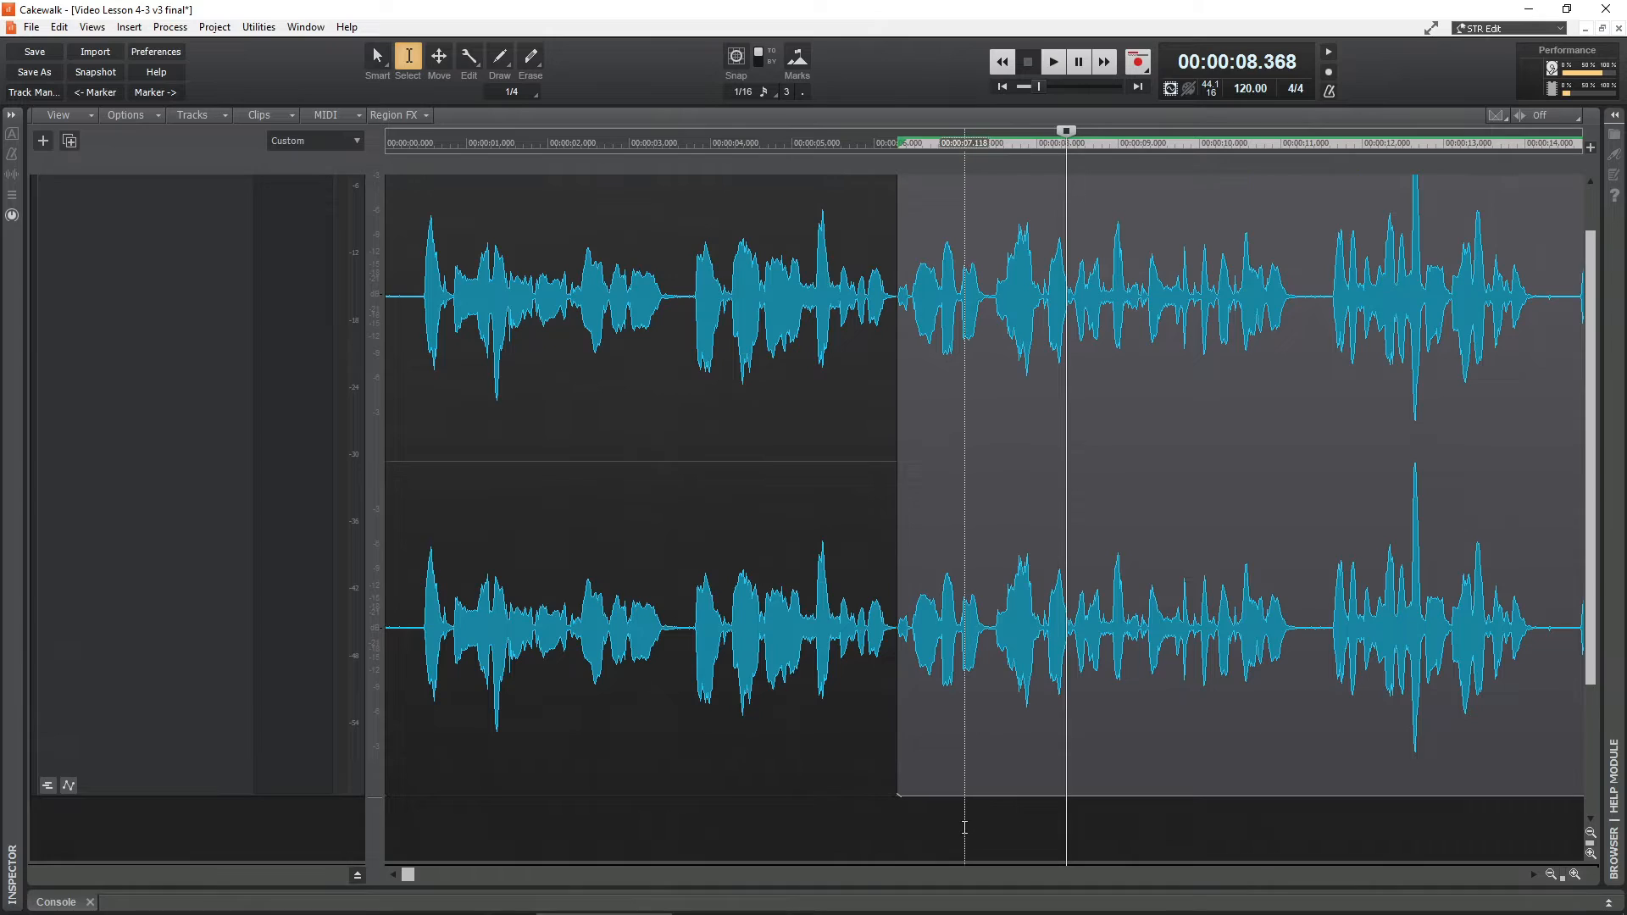
left_click(964, 826)
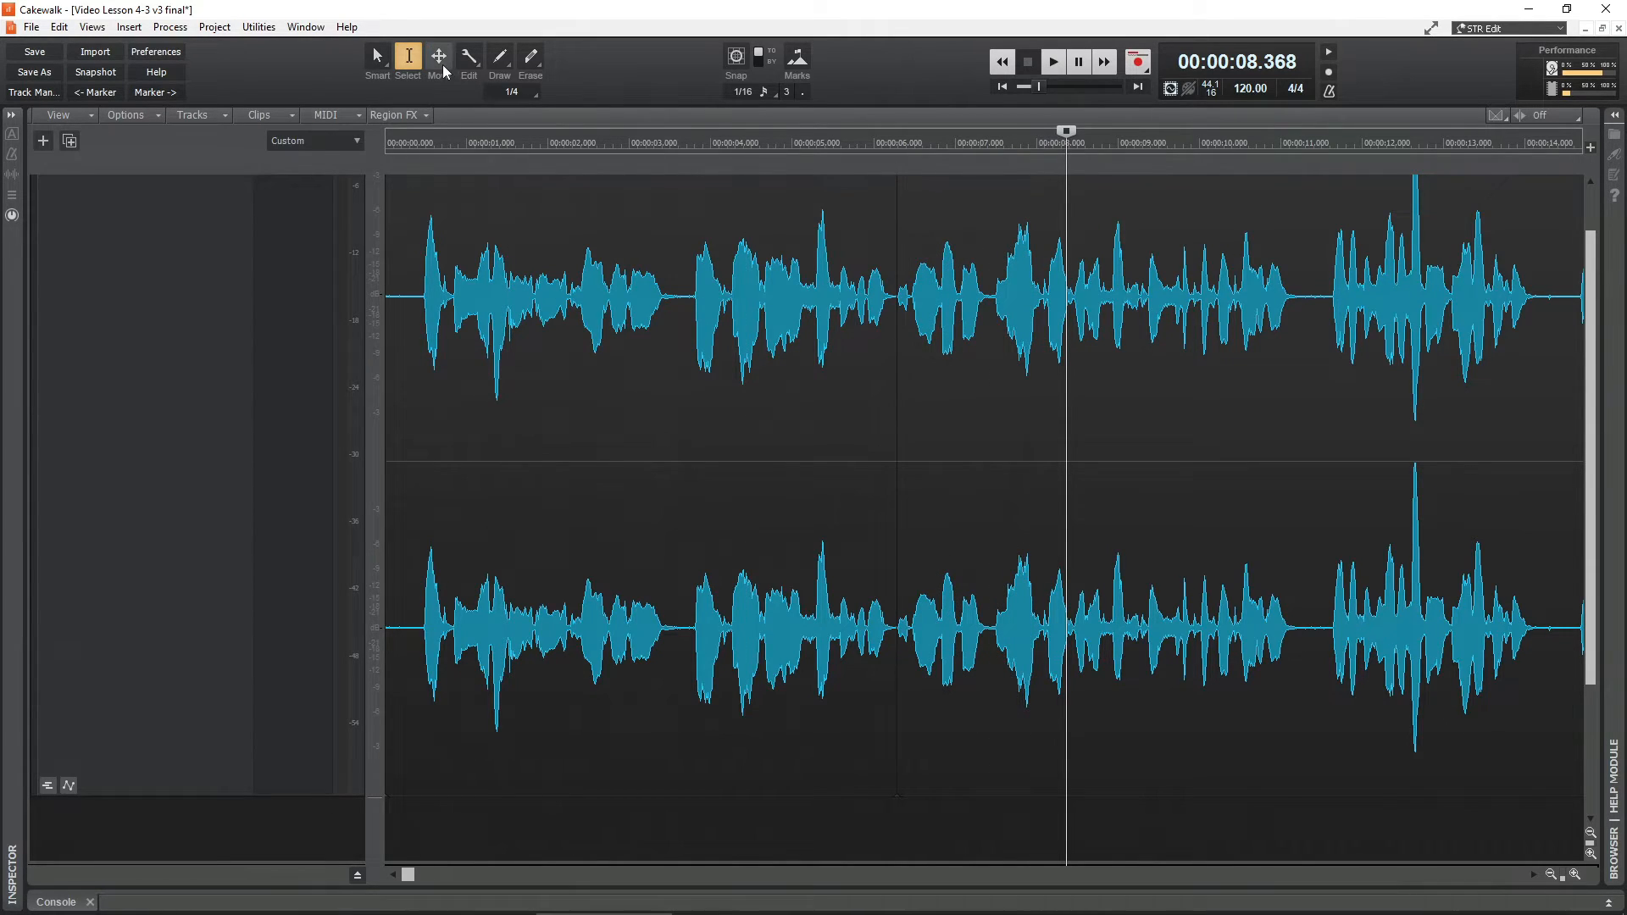
- Shift the second clip later with the Move tool and return it to the first clip's end
left_click_drag(1074, 389, 1154, 425)
left_click_drag(1040, 327, 977, 327)
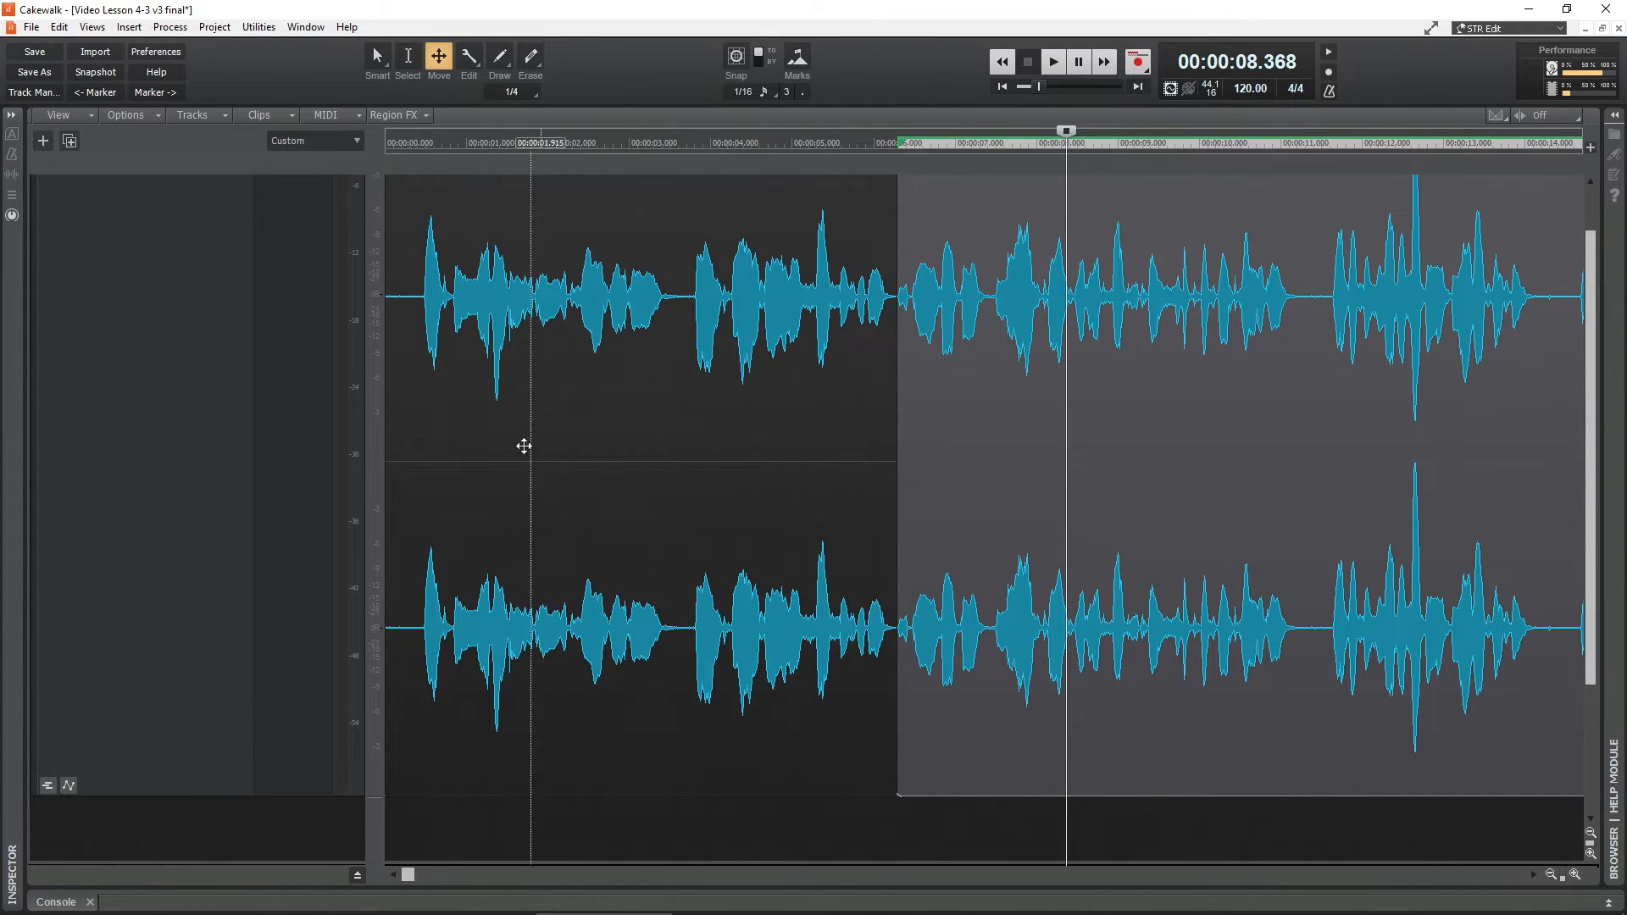
scroll(839, 529, "down", 2)
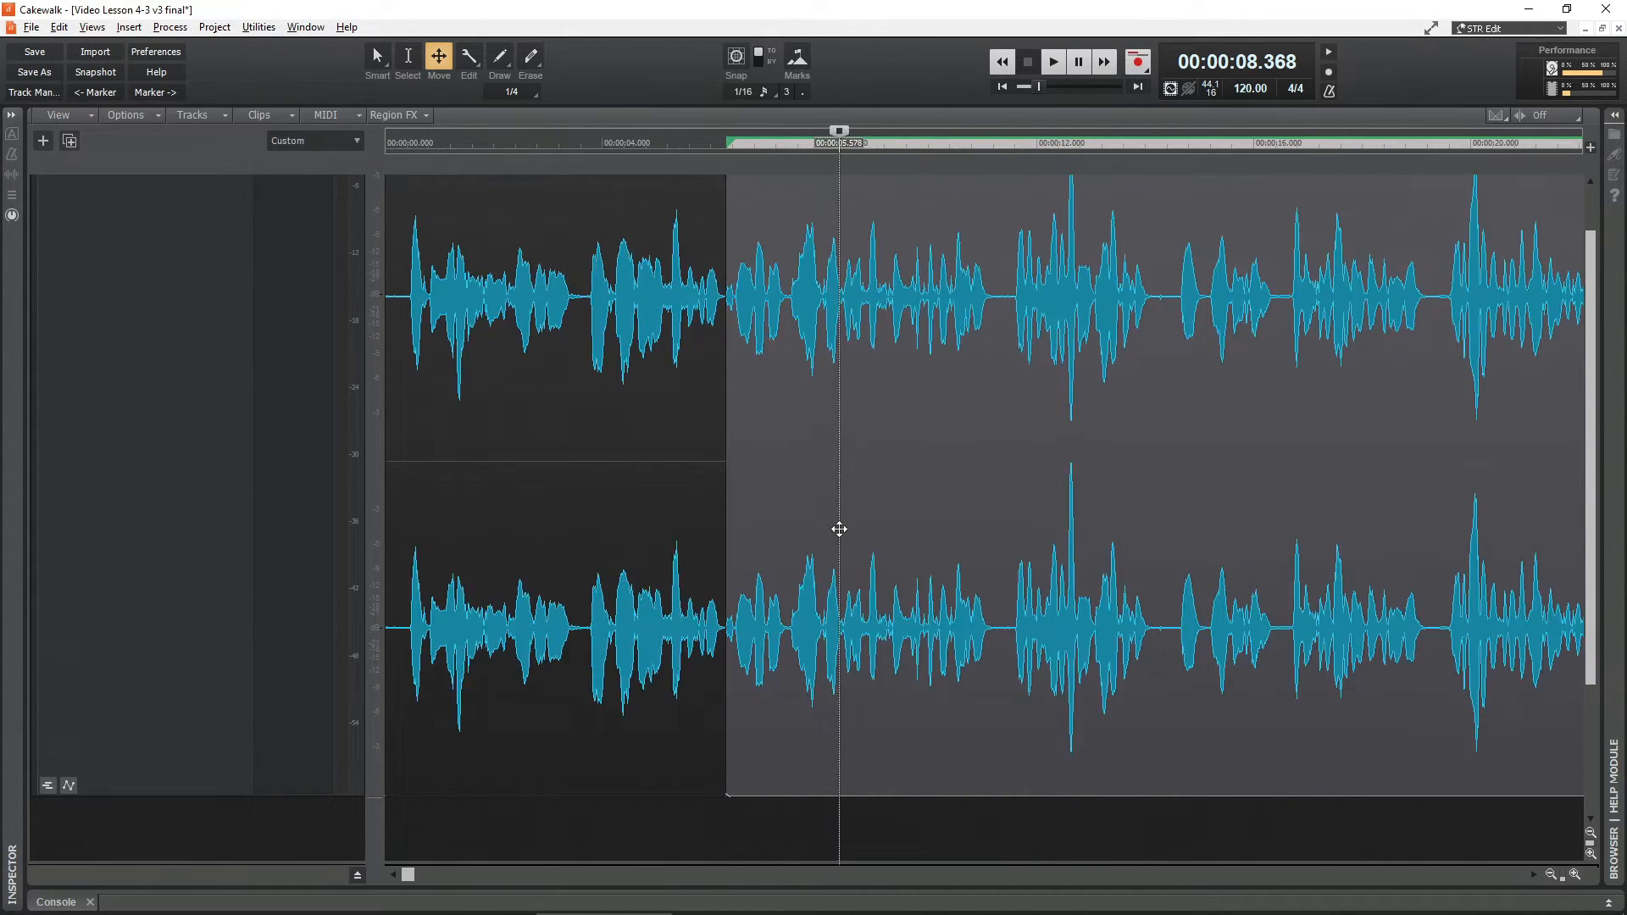
scroll(846, 508, "down", 2)
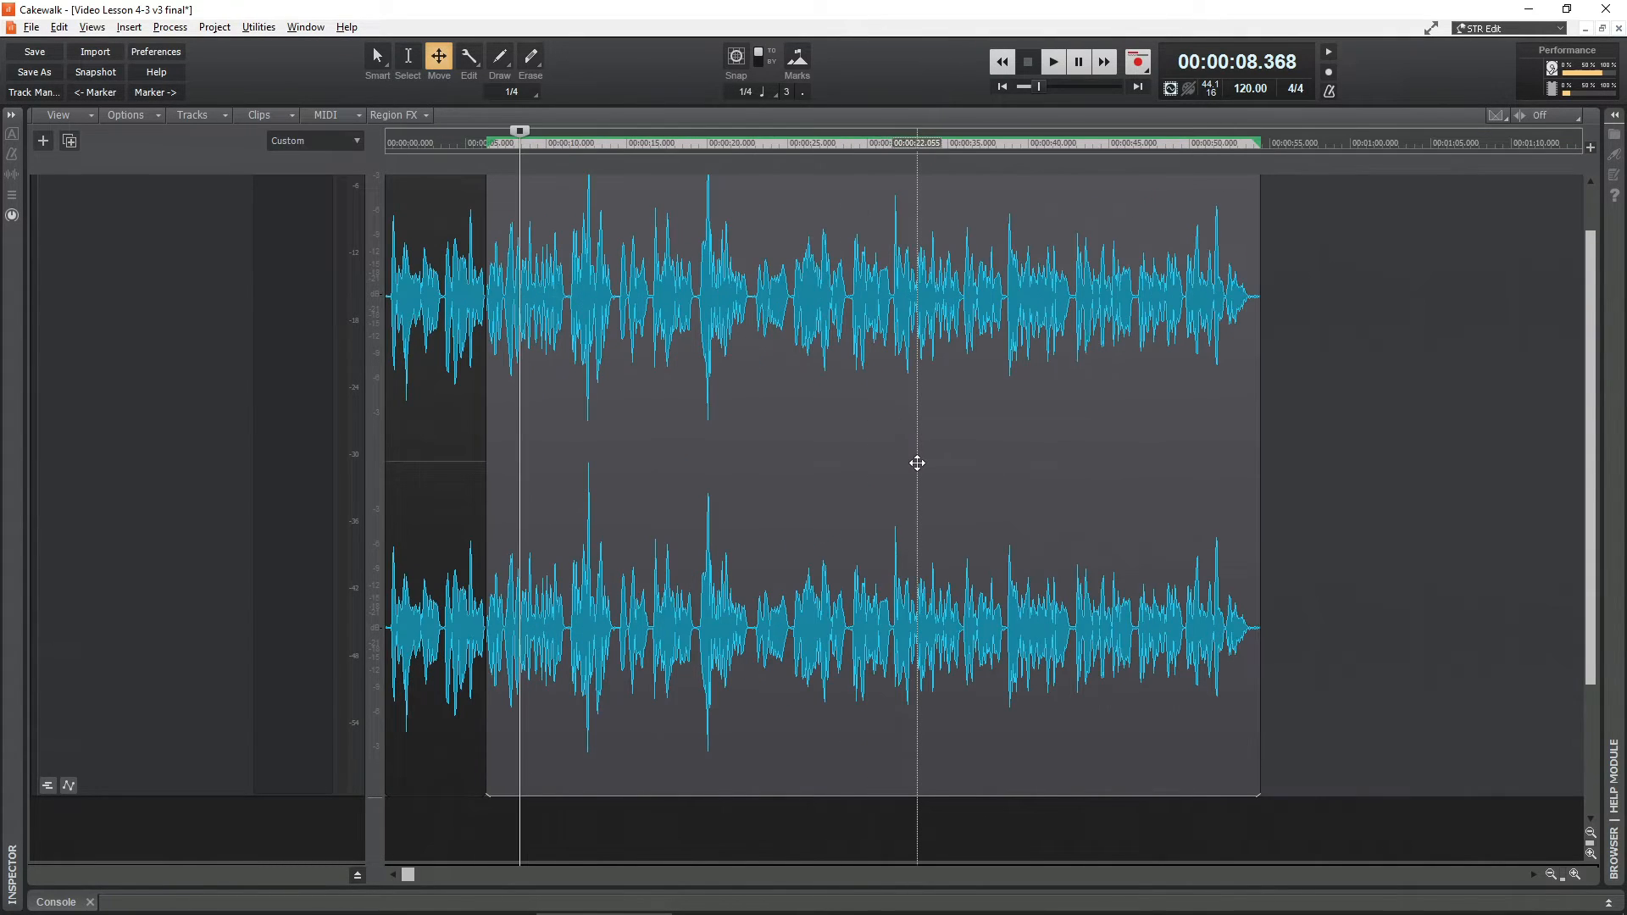
- Select the first and second clips separately in turn, and clear the selection
left_click(453, 436)
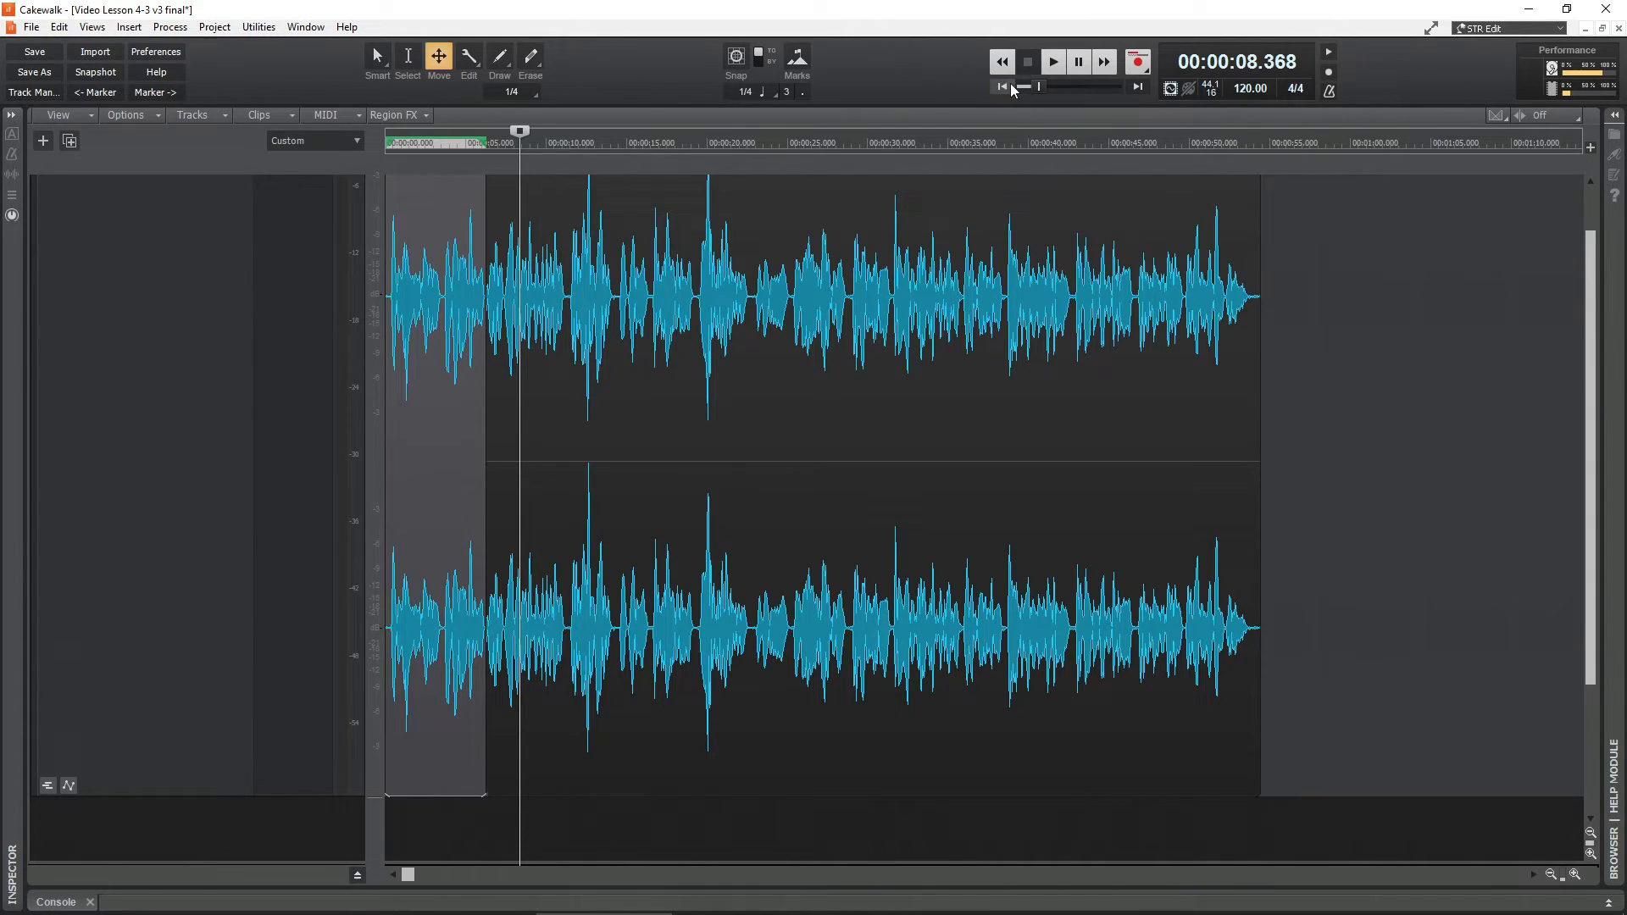
left_click(1005, 77)
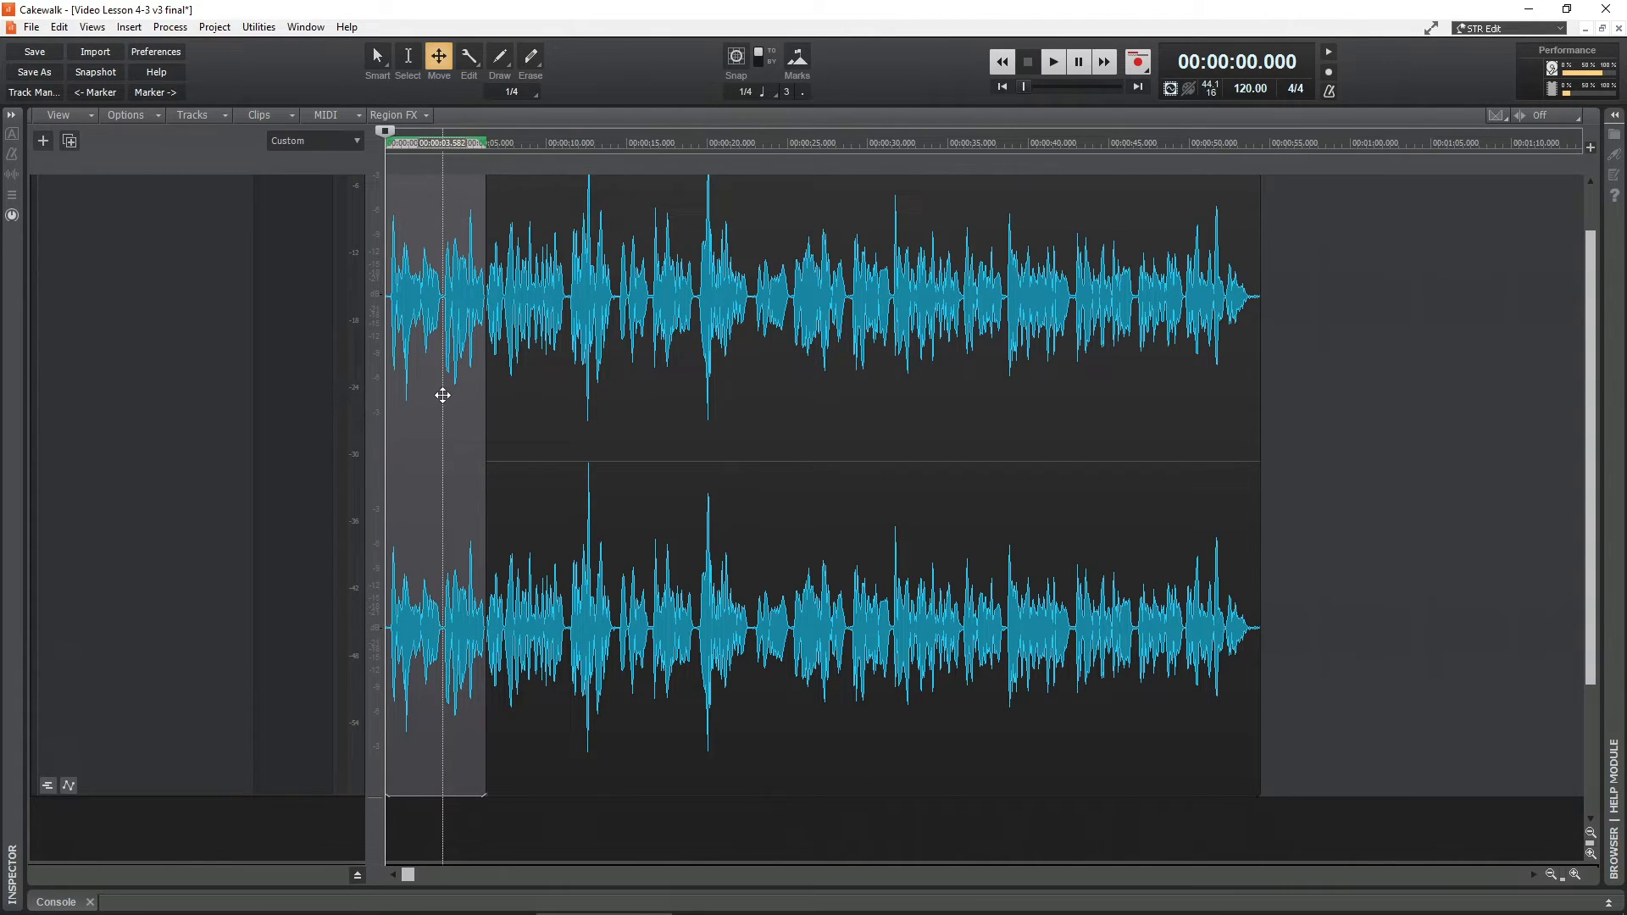
left_click(905, 453)
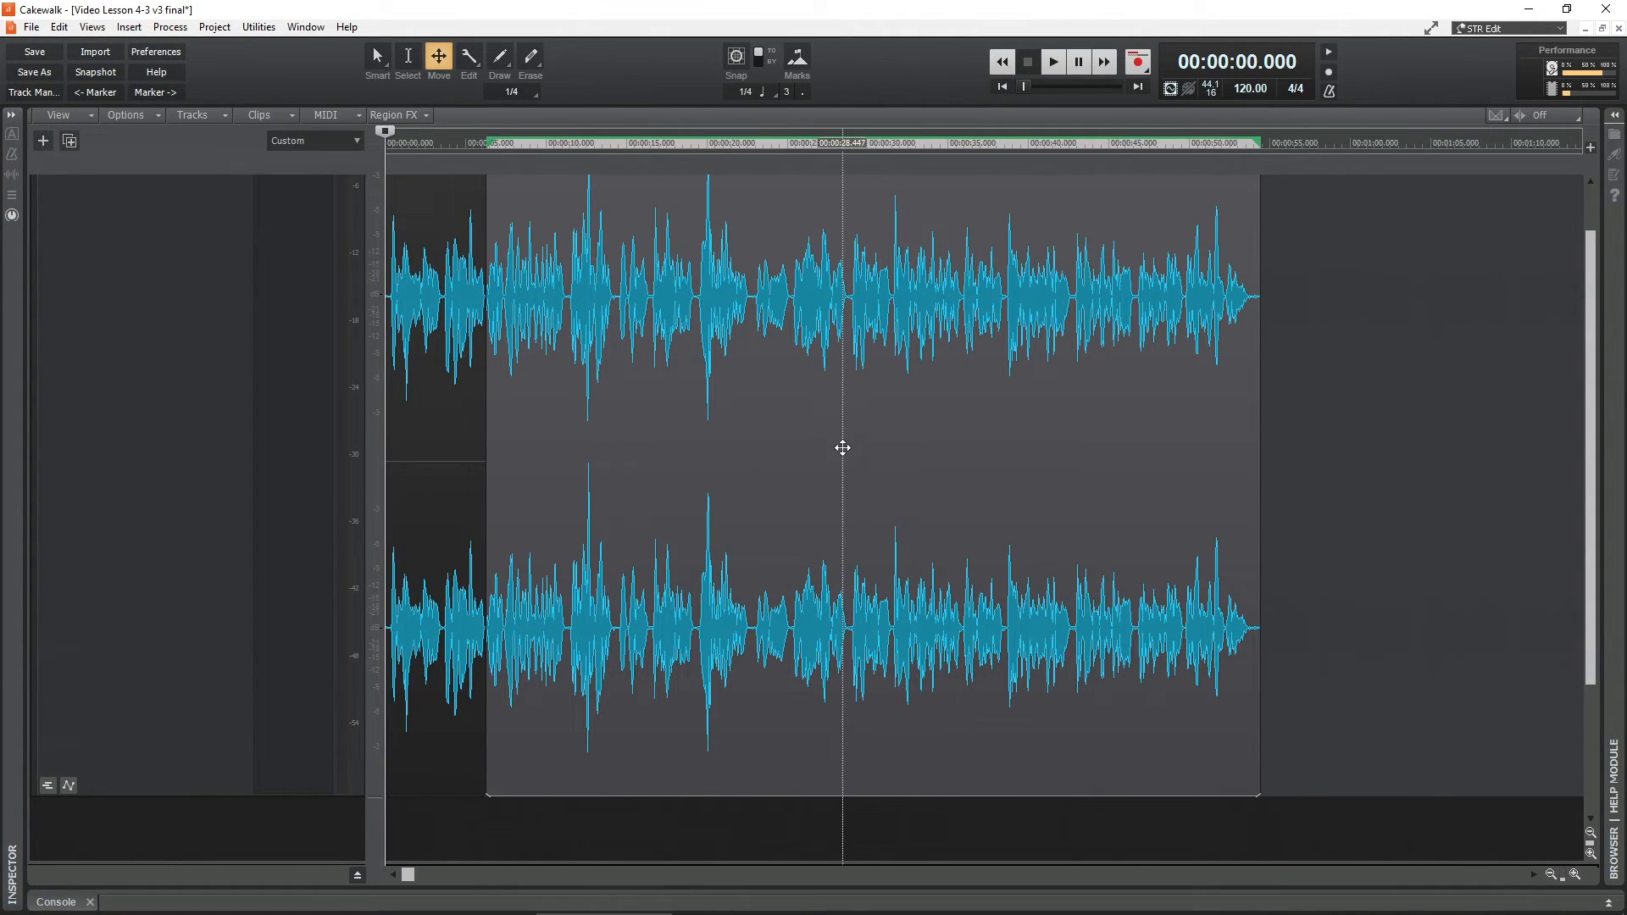
left_click(440, 449)
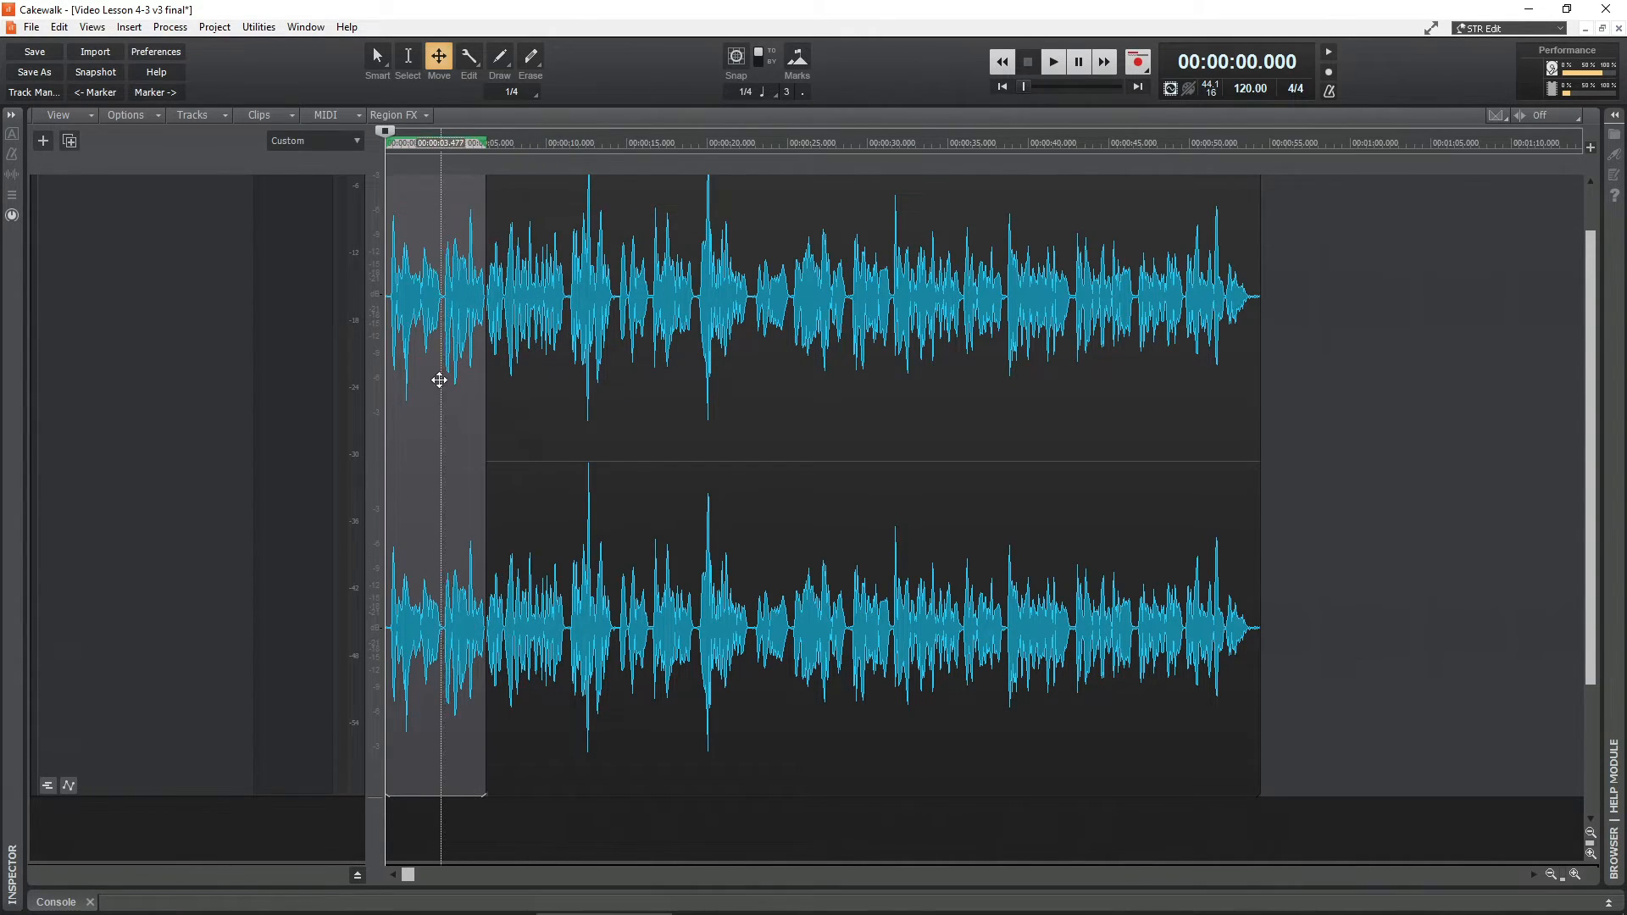
left_click(1365, 508)
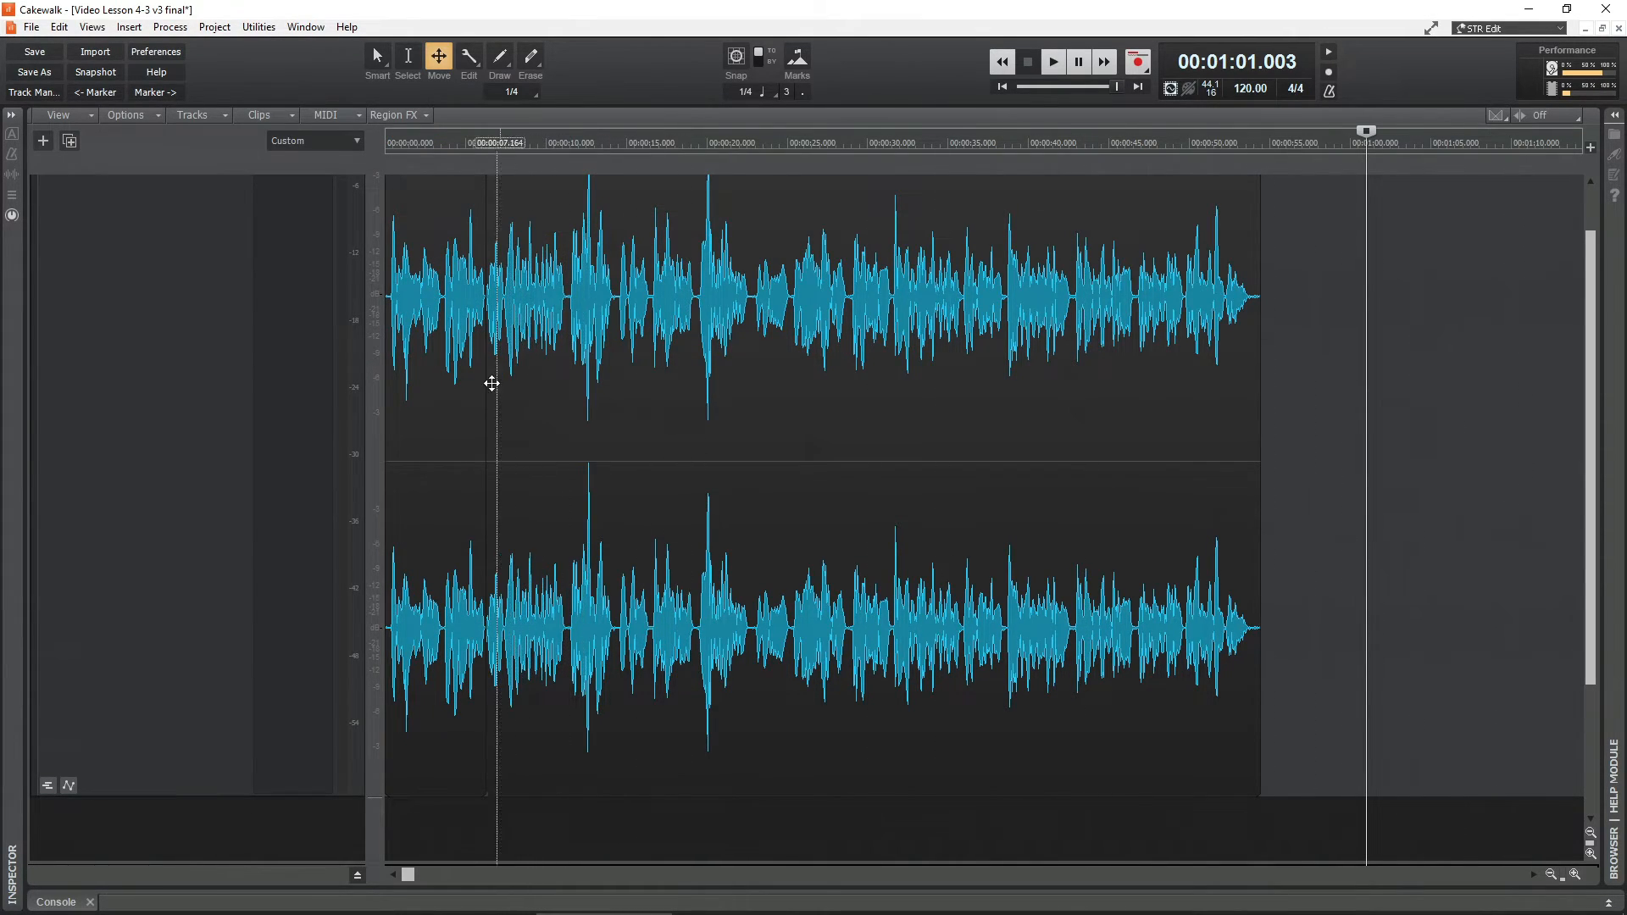
- Select both clips together and shift them as a group to start about 4 seconds into the track
left_click(439, 386)
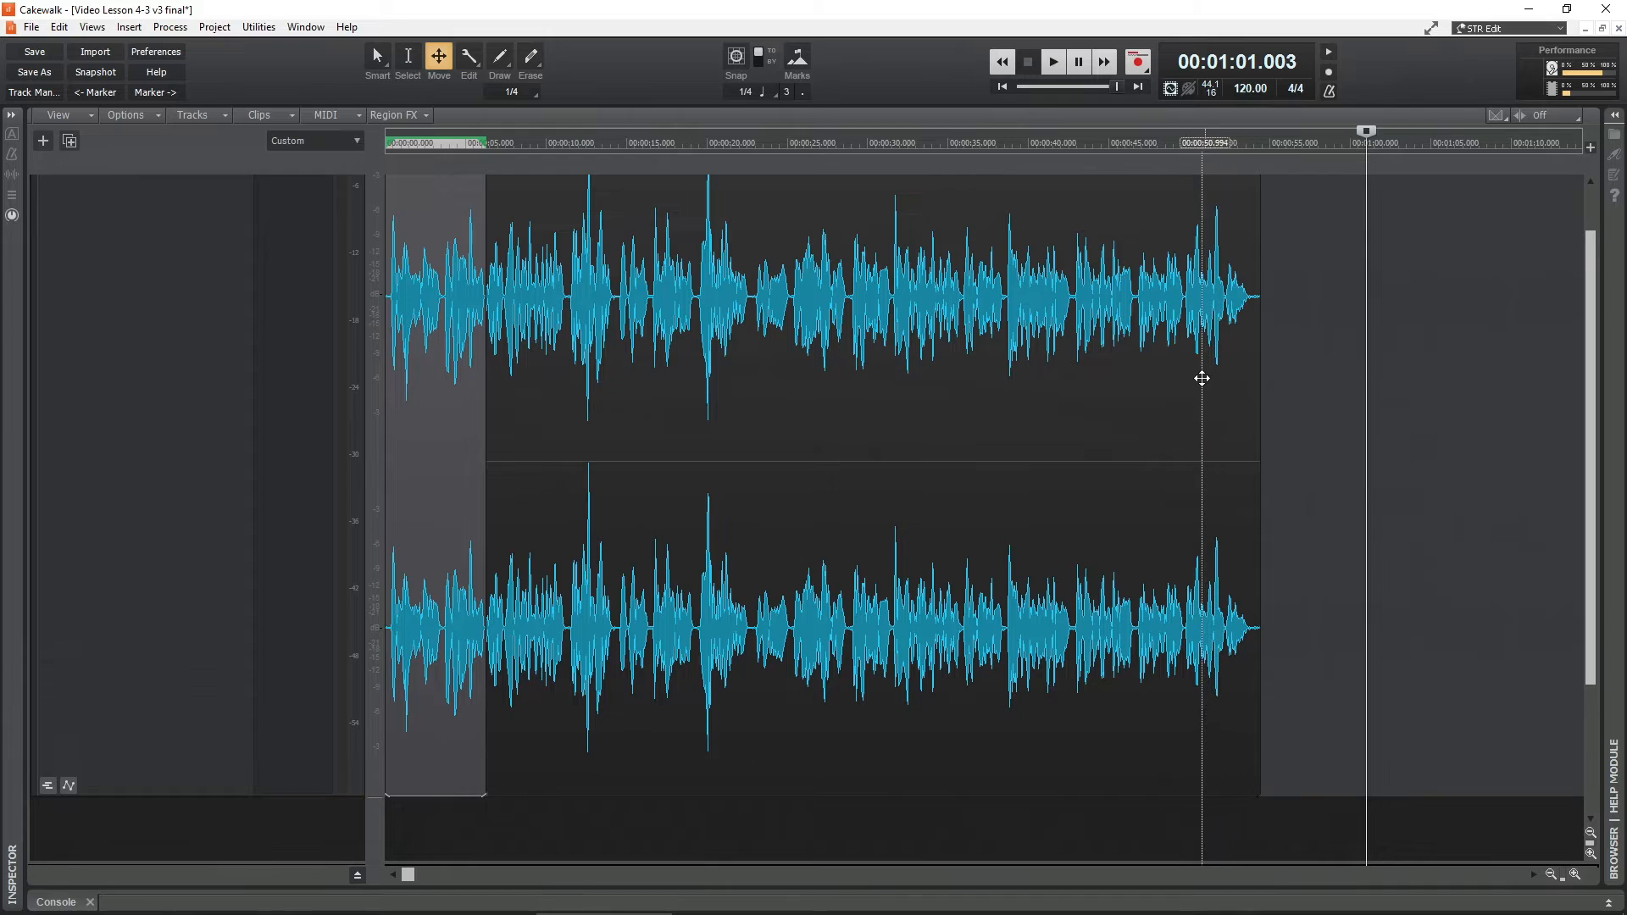
left_click(1206, 432)
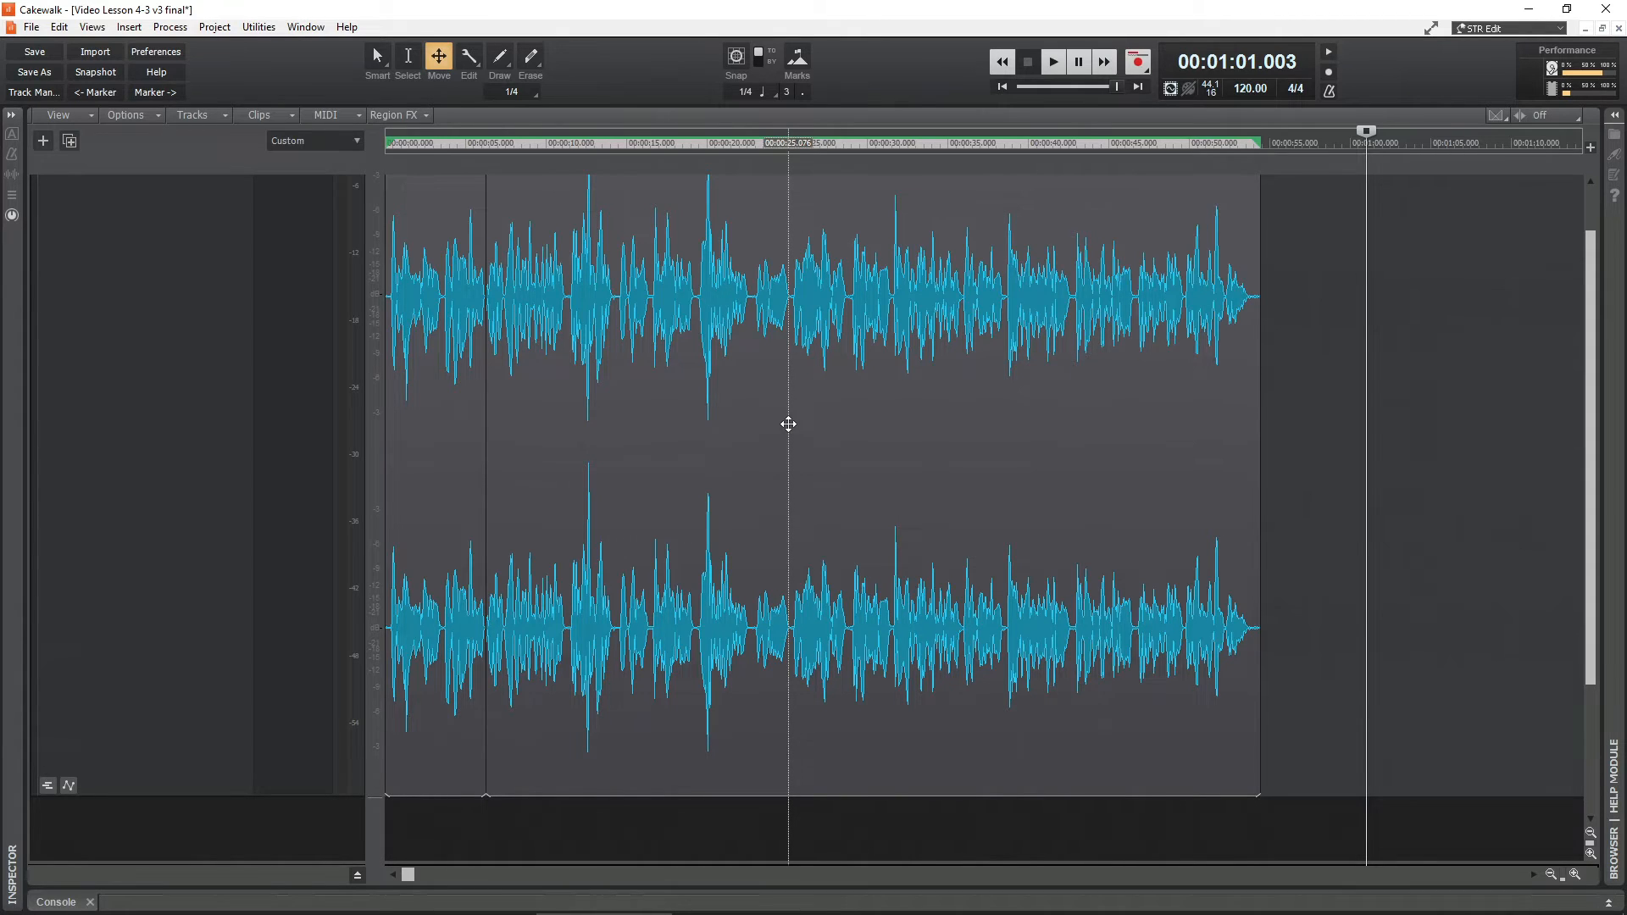
left_click_drag(788, 423, 837, 430)
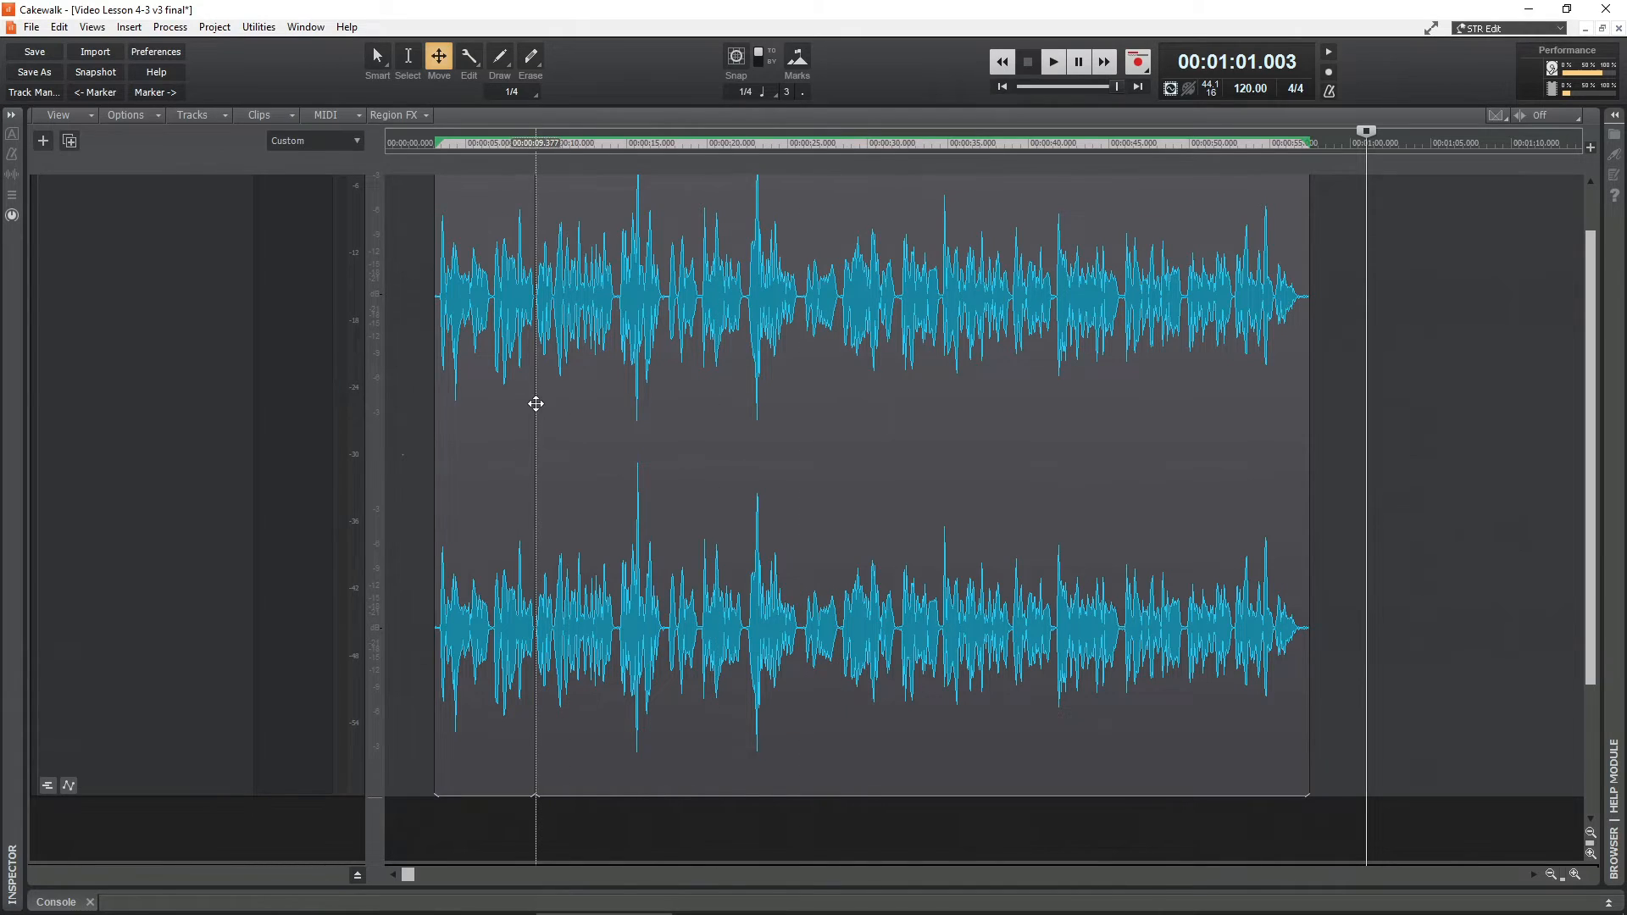
left_click_drag(735, 406, 854, 405)
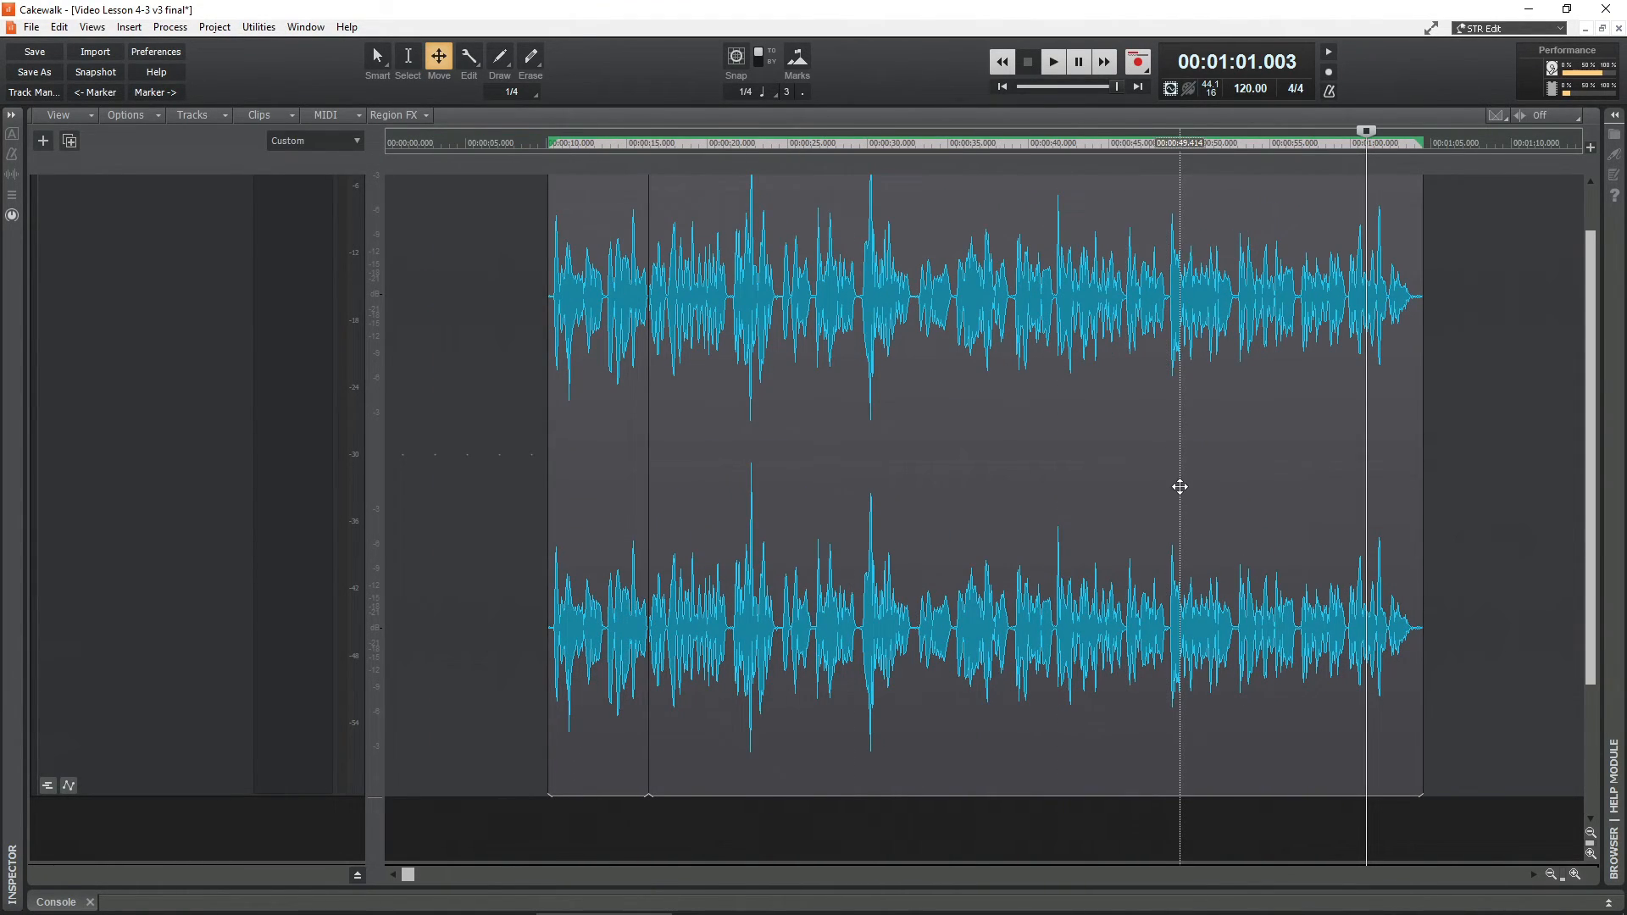
left_click_drag(1180, 485, 1079, 477)
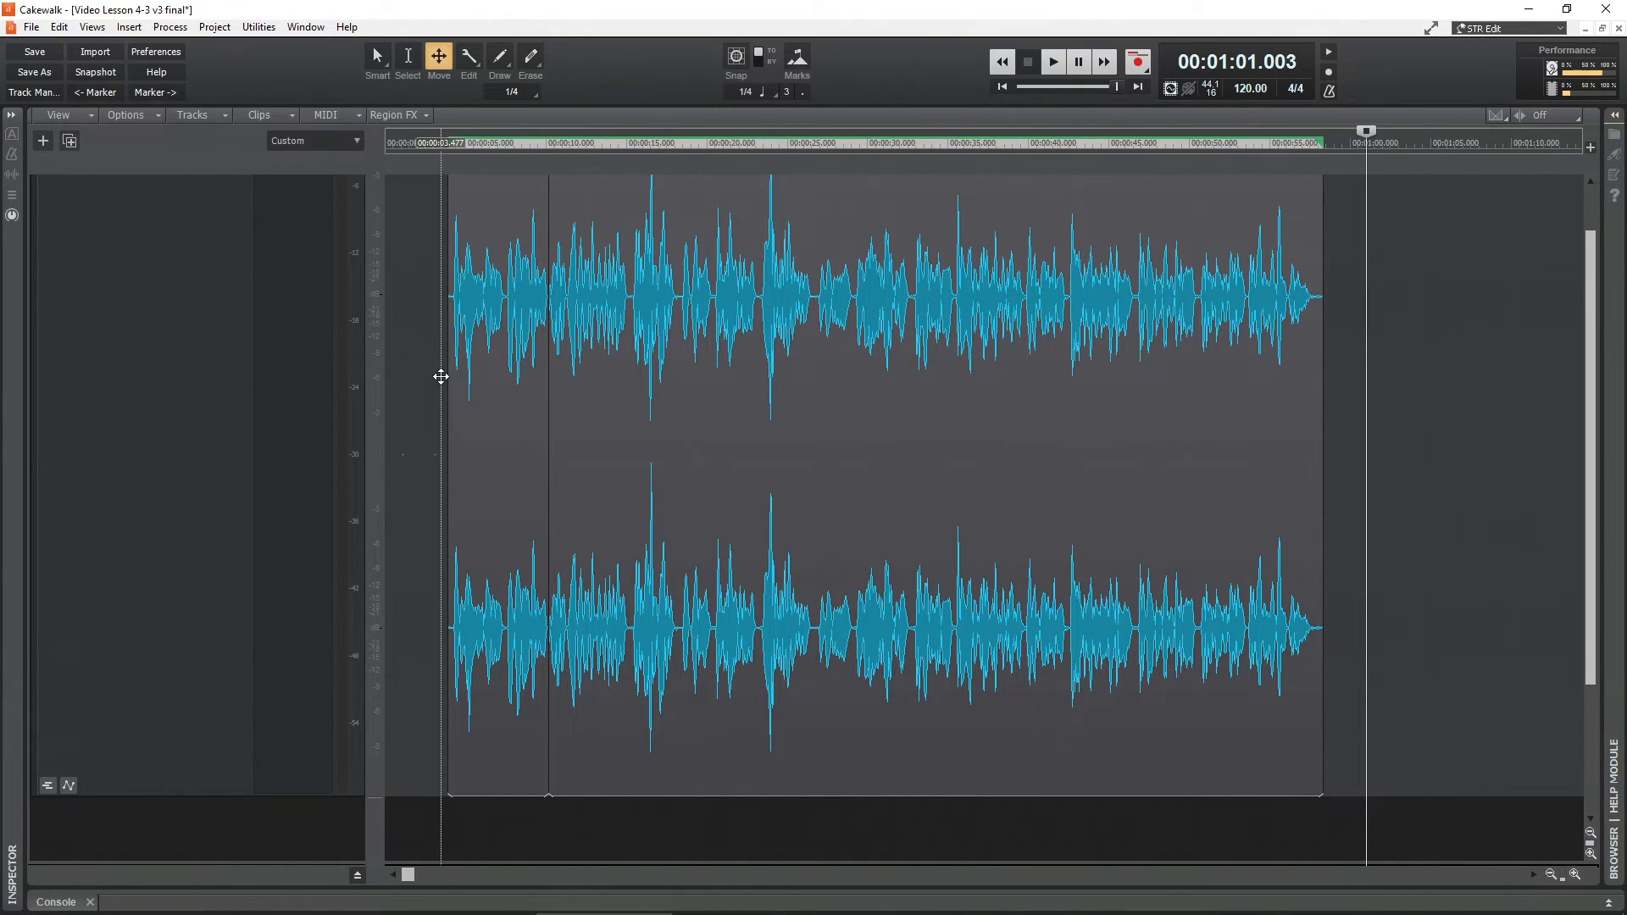
- Move both selected clips earlier so the first one starts at about 2 seconds, and deselect them
scroll(424, 523, "up", 4)
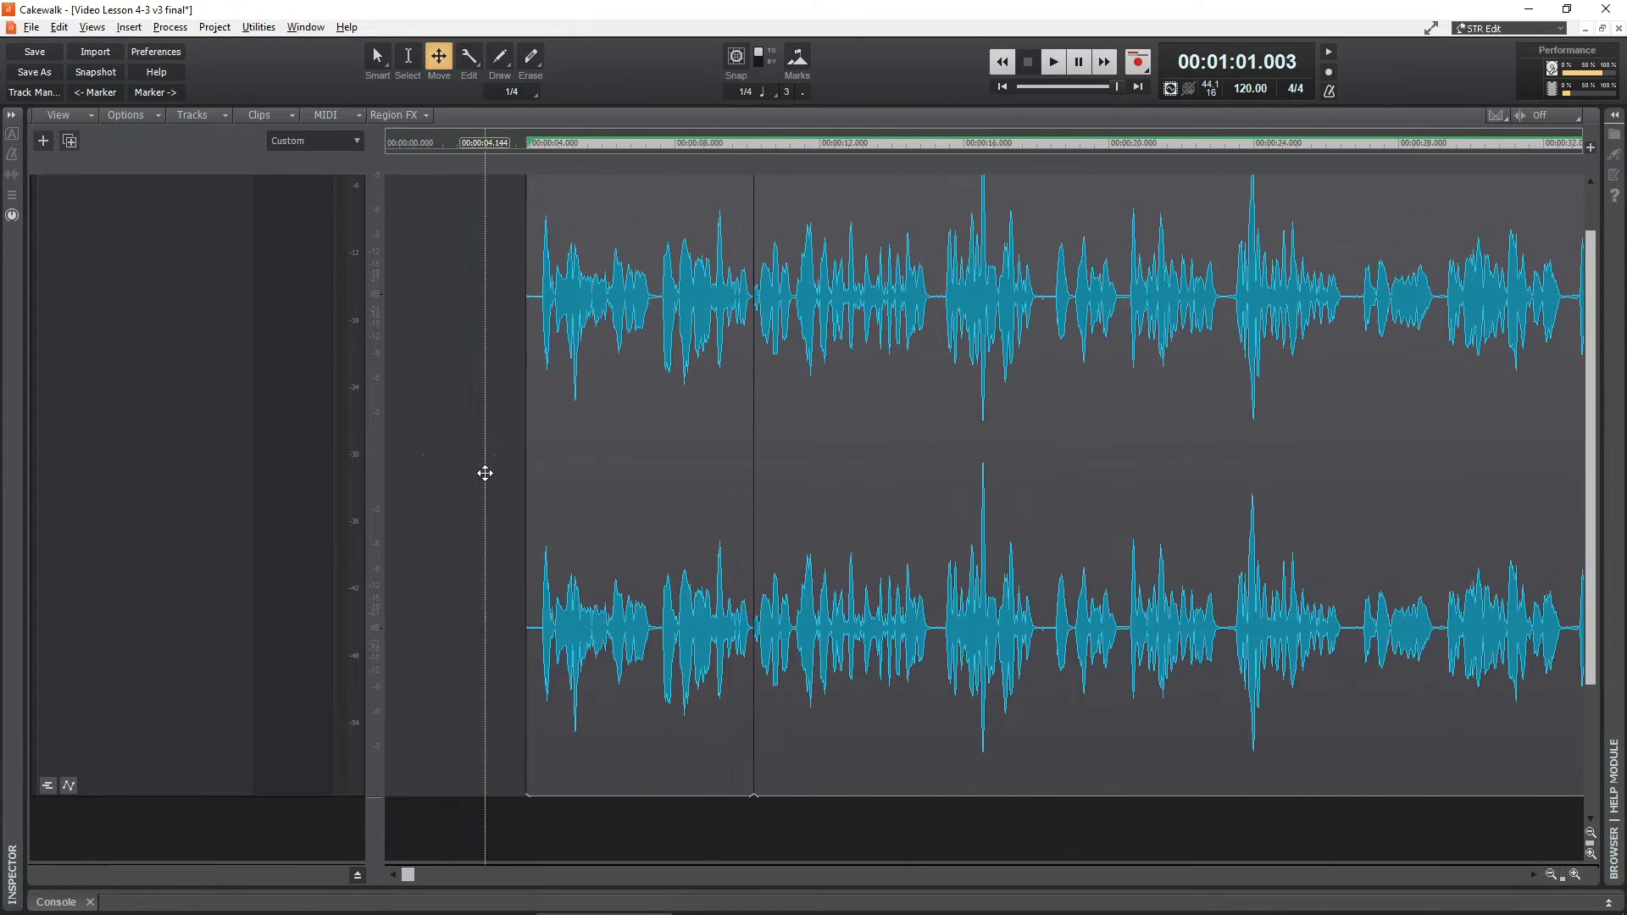
scroll(485, 472, "up", 1)
scroll(485, 472, "up", 1)
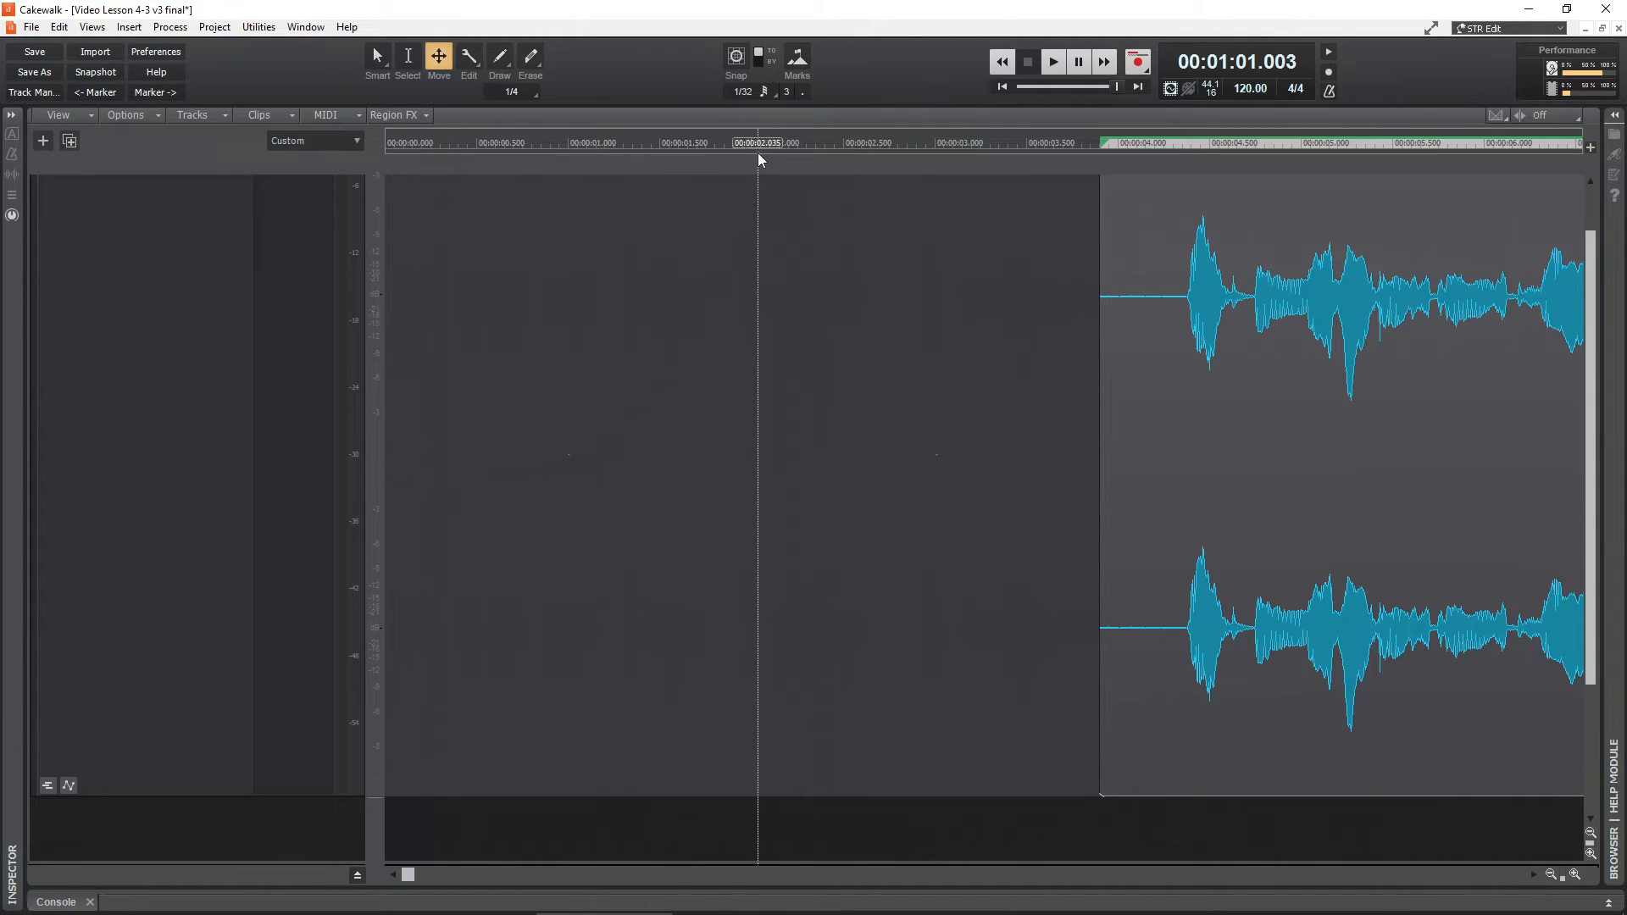
left_click_drag(1267, 282, 921, 254)
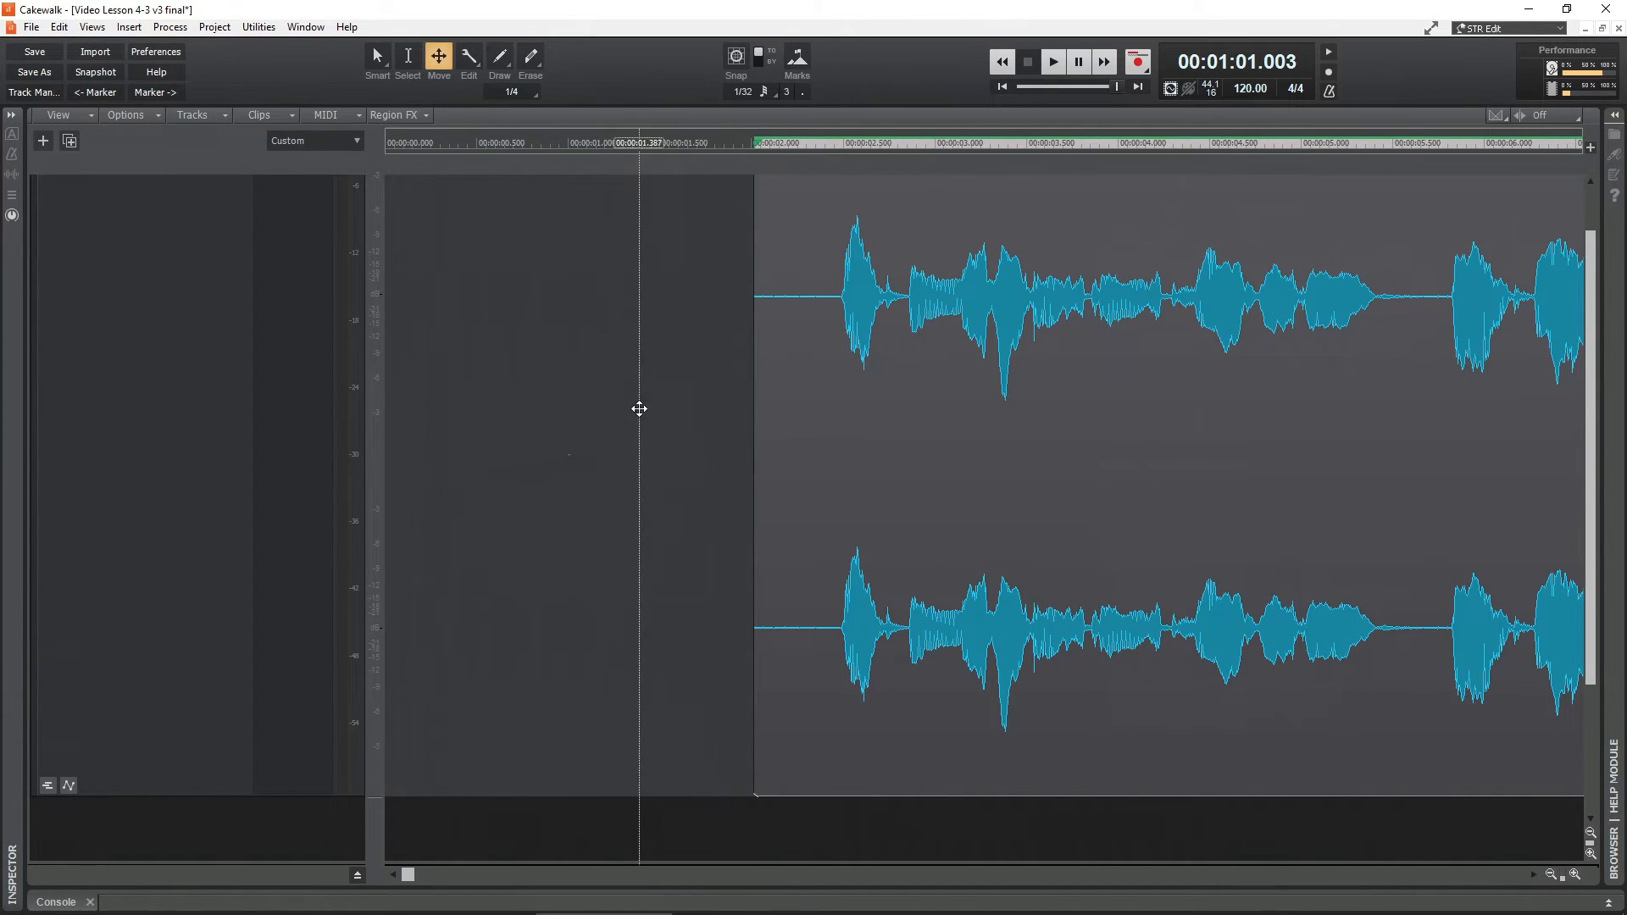
left_click(641, 437)
- Select both clips together and deselect them, and switch to the Select tool and back to Move
scroll(640, 435, "down", 5)
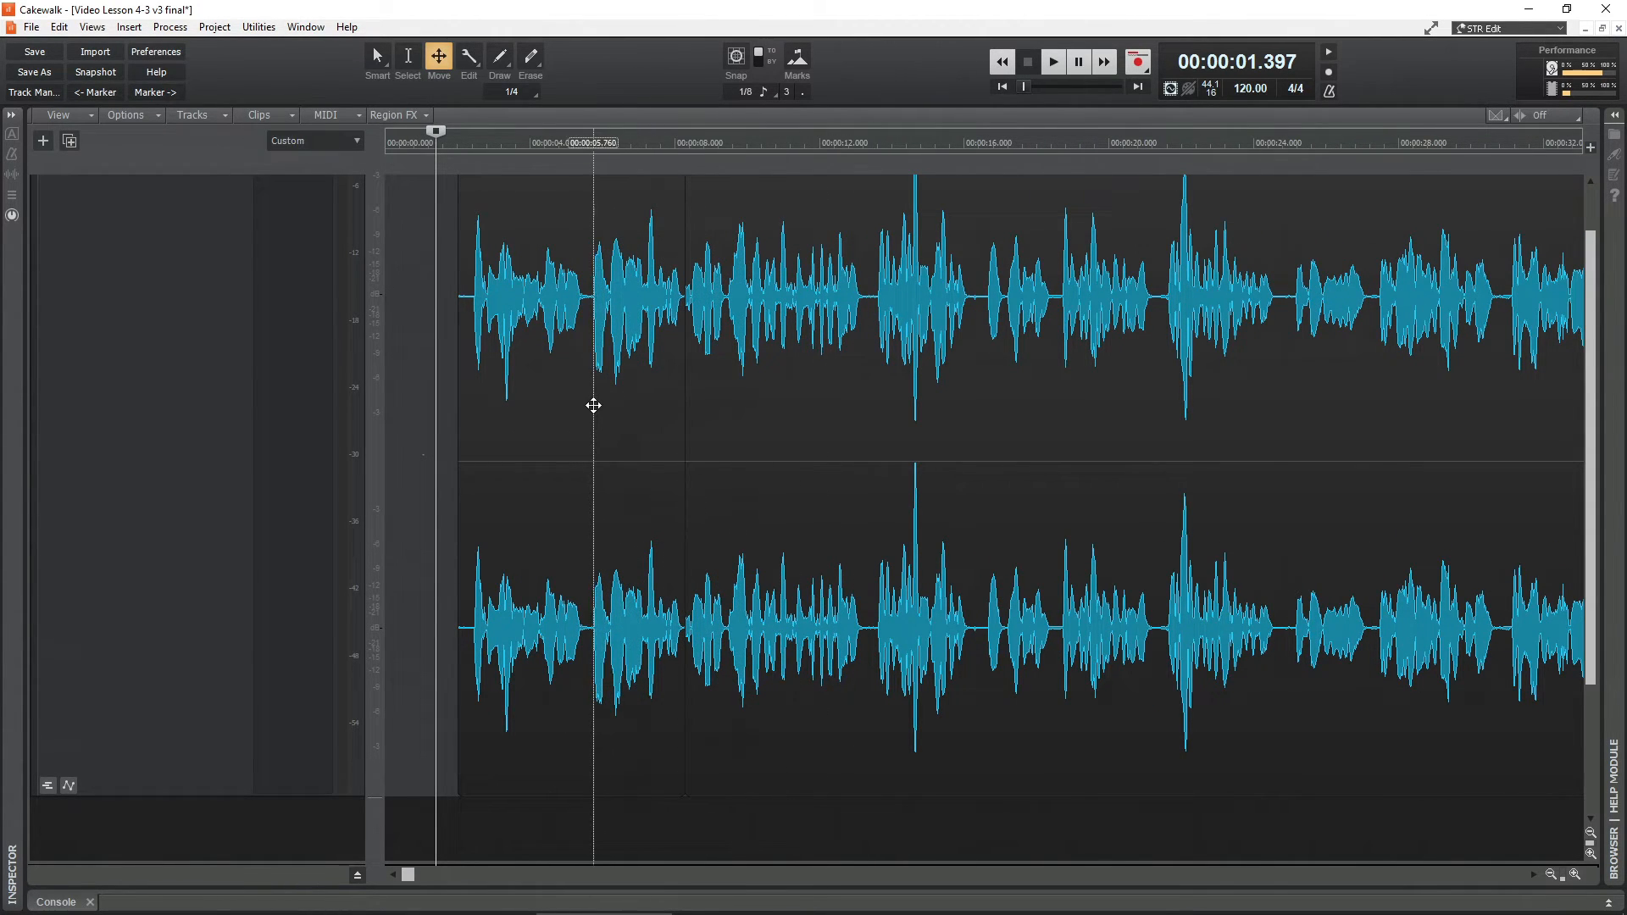
left_click(604, 350)
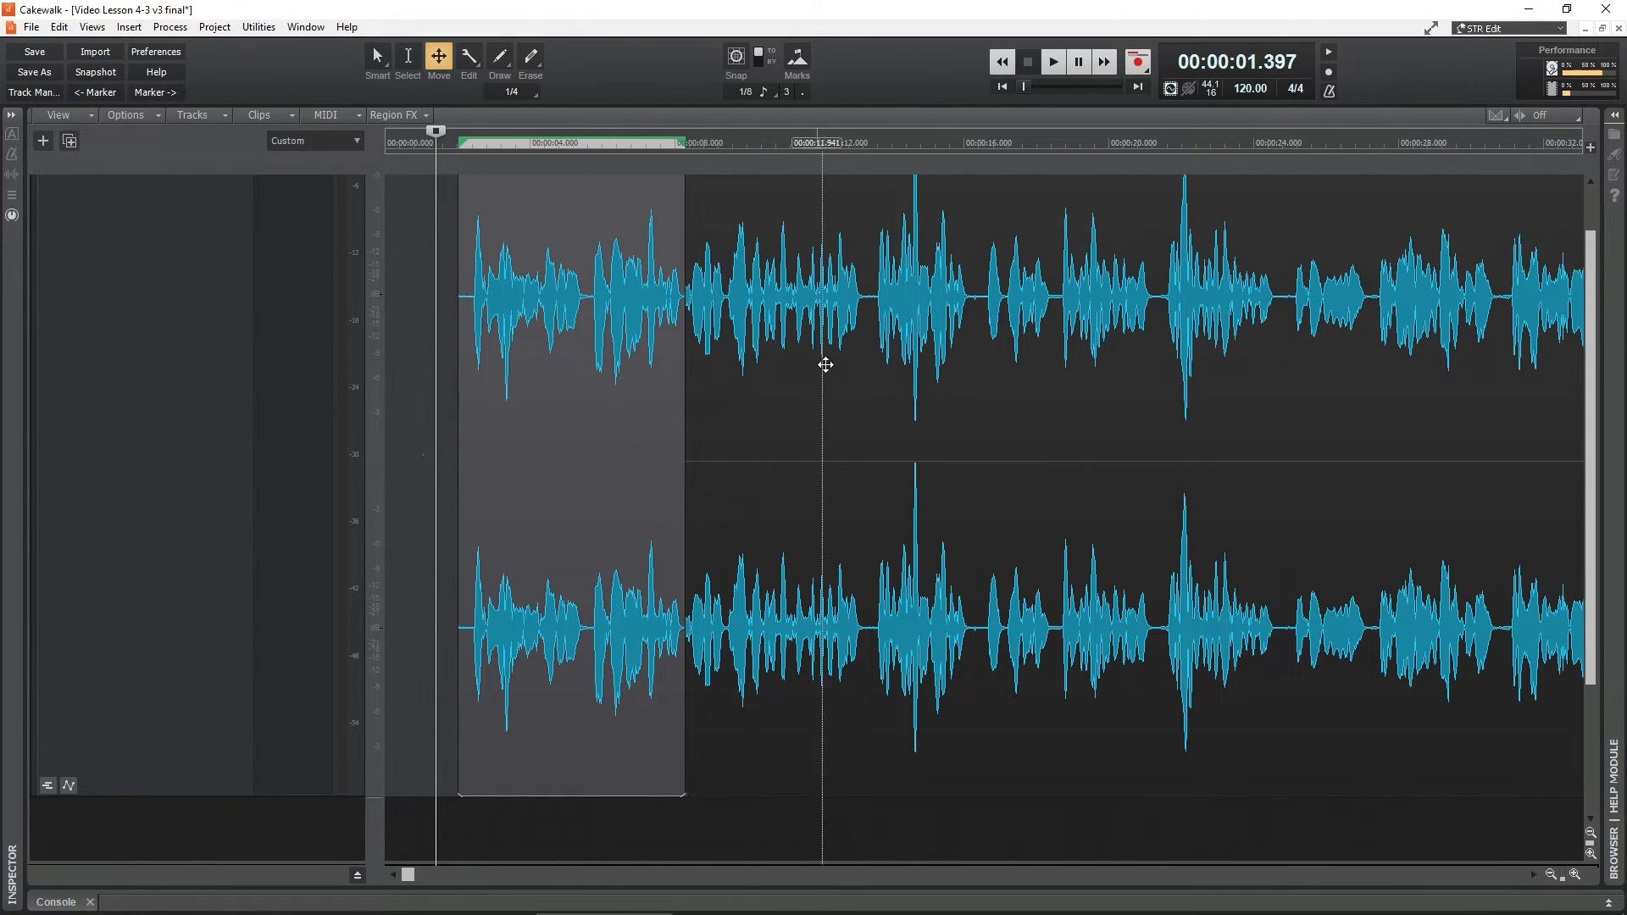
left_click(828, 362, "ctrl")
left_click(420, 414)
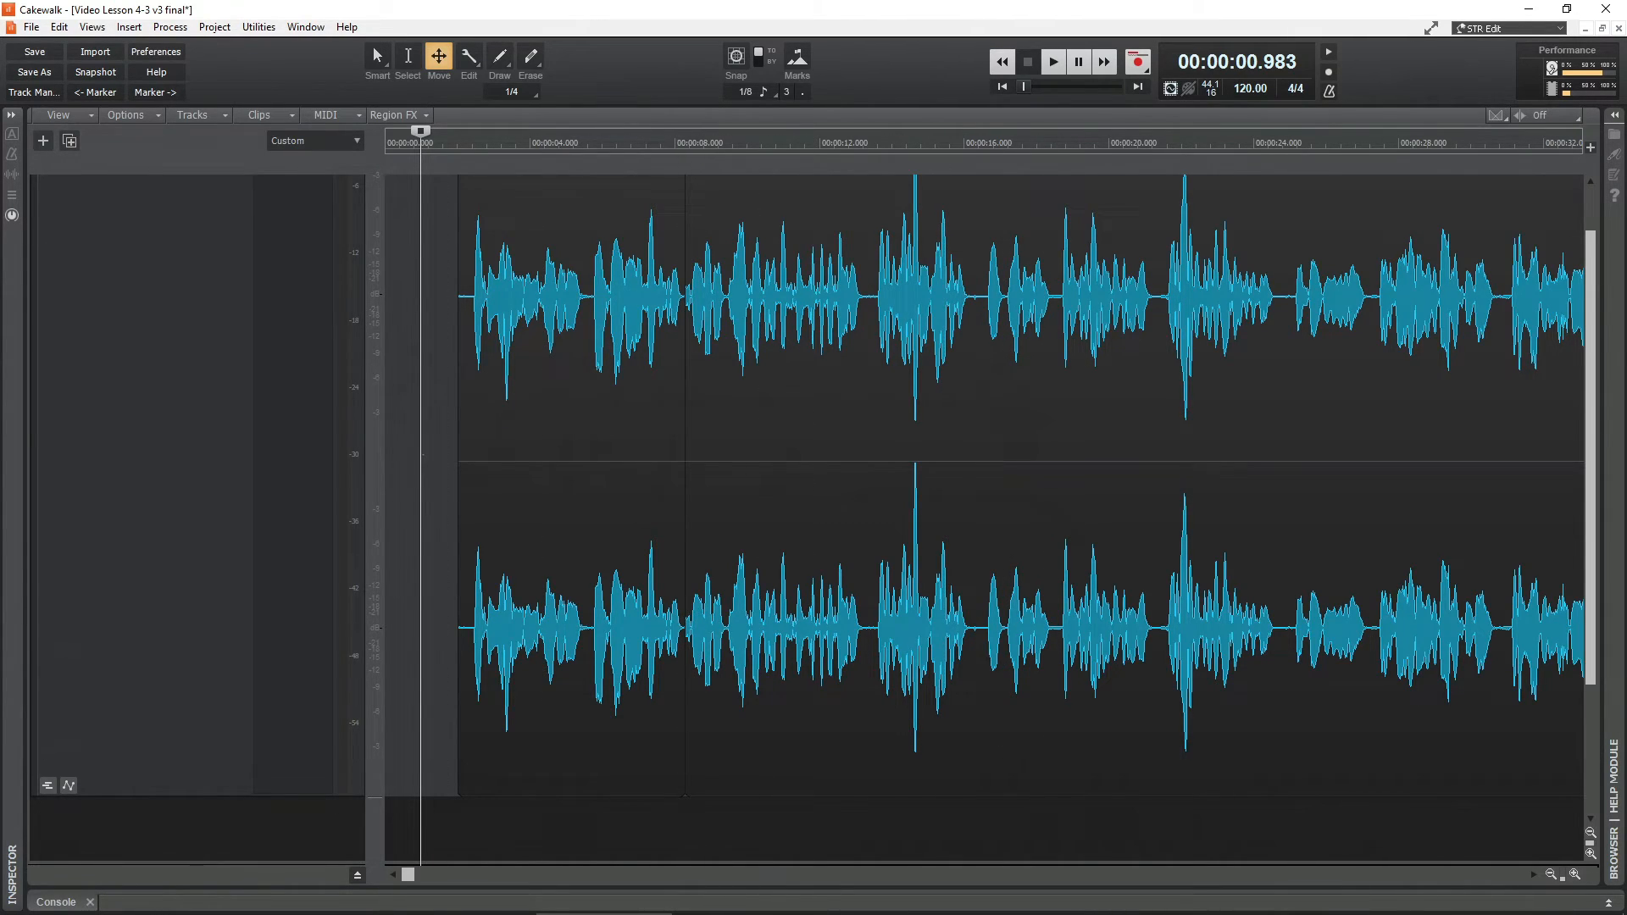
scroll(1056, 446, "up", 1)
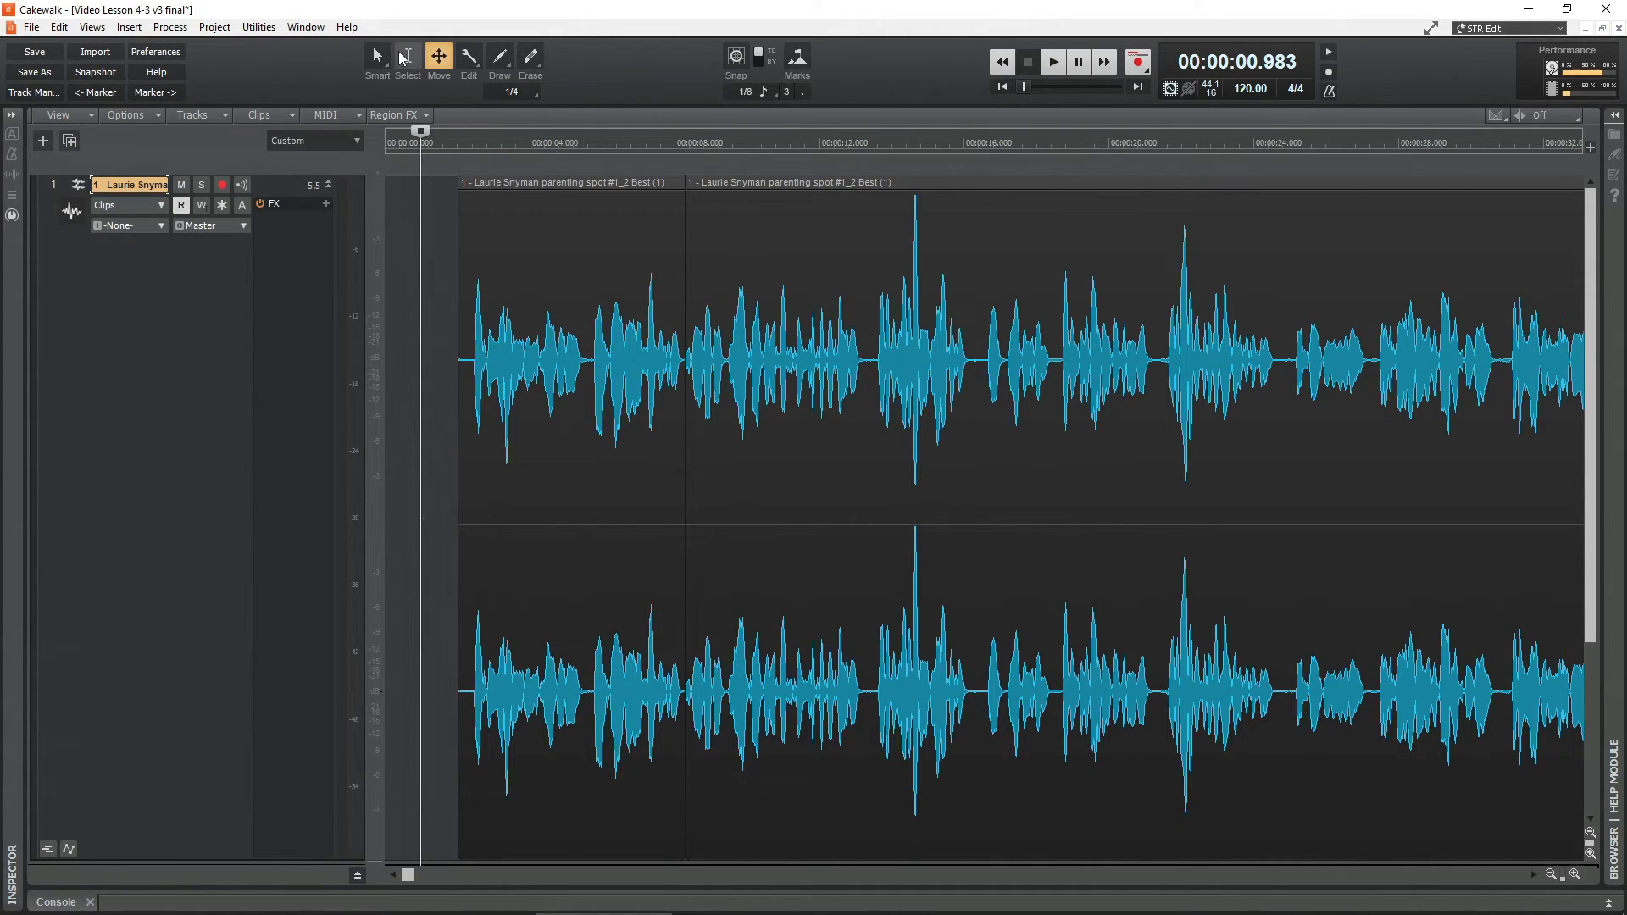
left_click(408, 58)
left_click(445, 67)
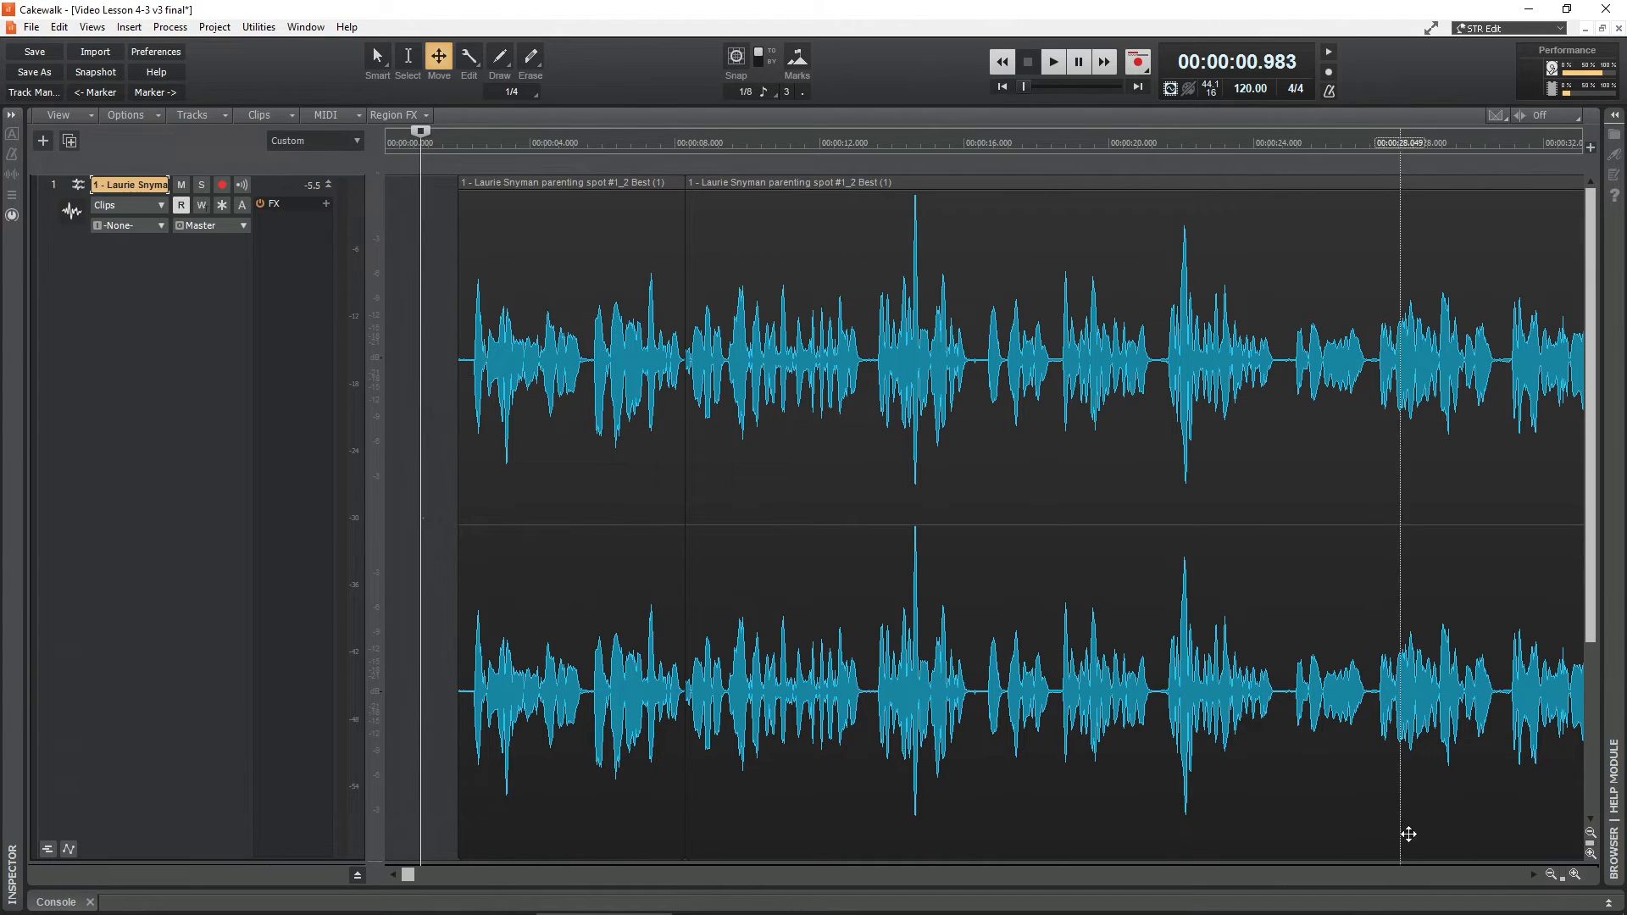
- Examine the clips at different horizontal zoom levels, from both complete clips to the detail before their boundary
left_click(1552, 877)
left_click(1552, 877)
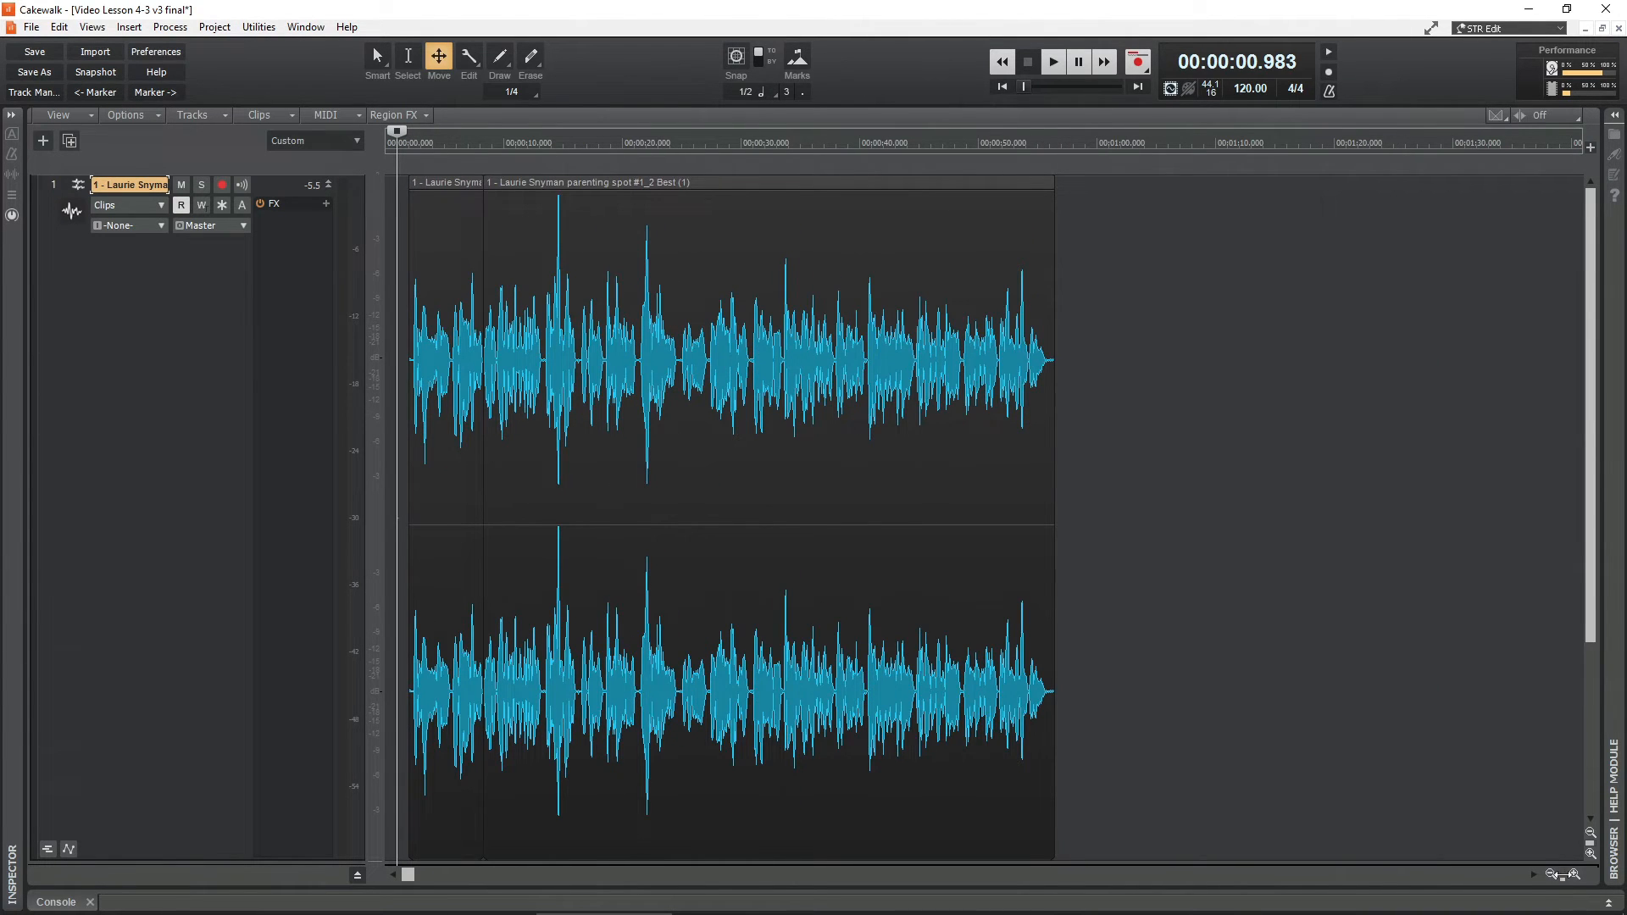
left_click(1574, 874)
left_click(1574, 875)
left_click(1574, 874)
left_click(1574, 875)
left_click(1574, 874)
left_click(1574, 874)
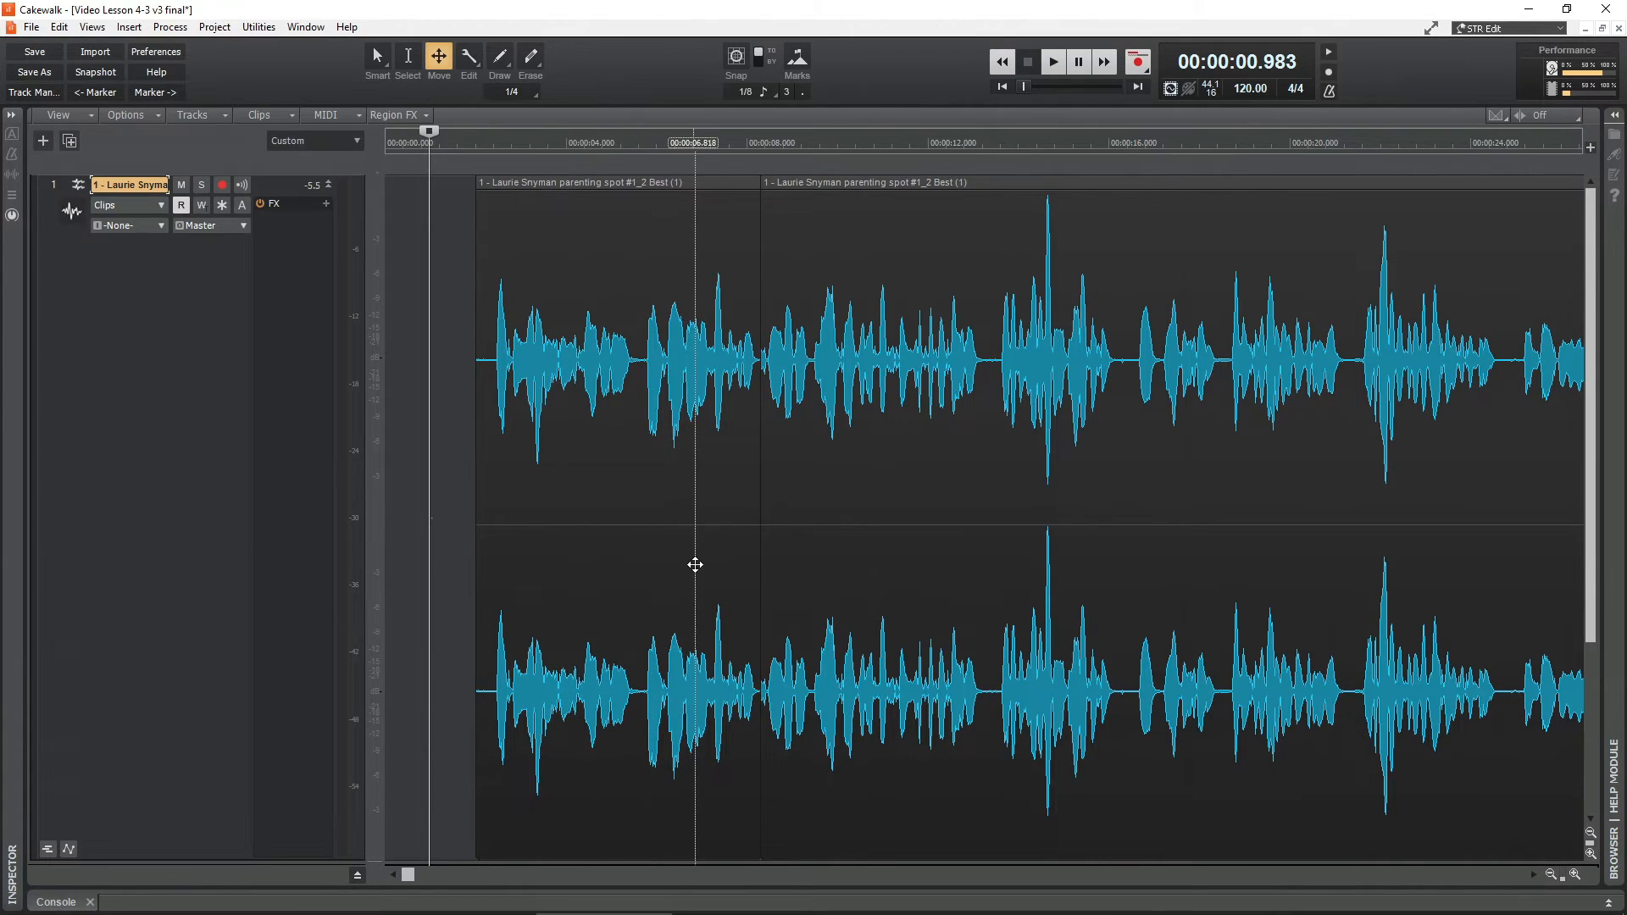
scroll(796, 522, "up", 8)
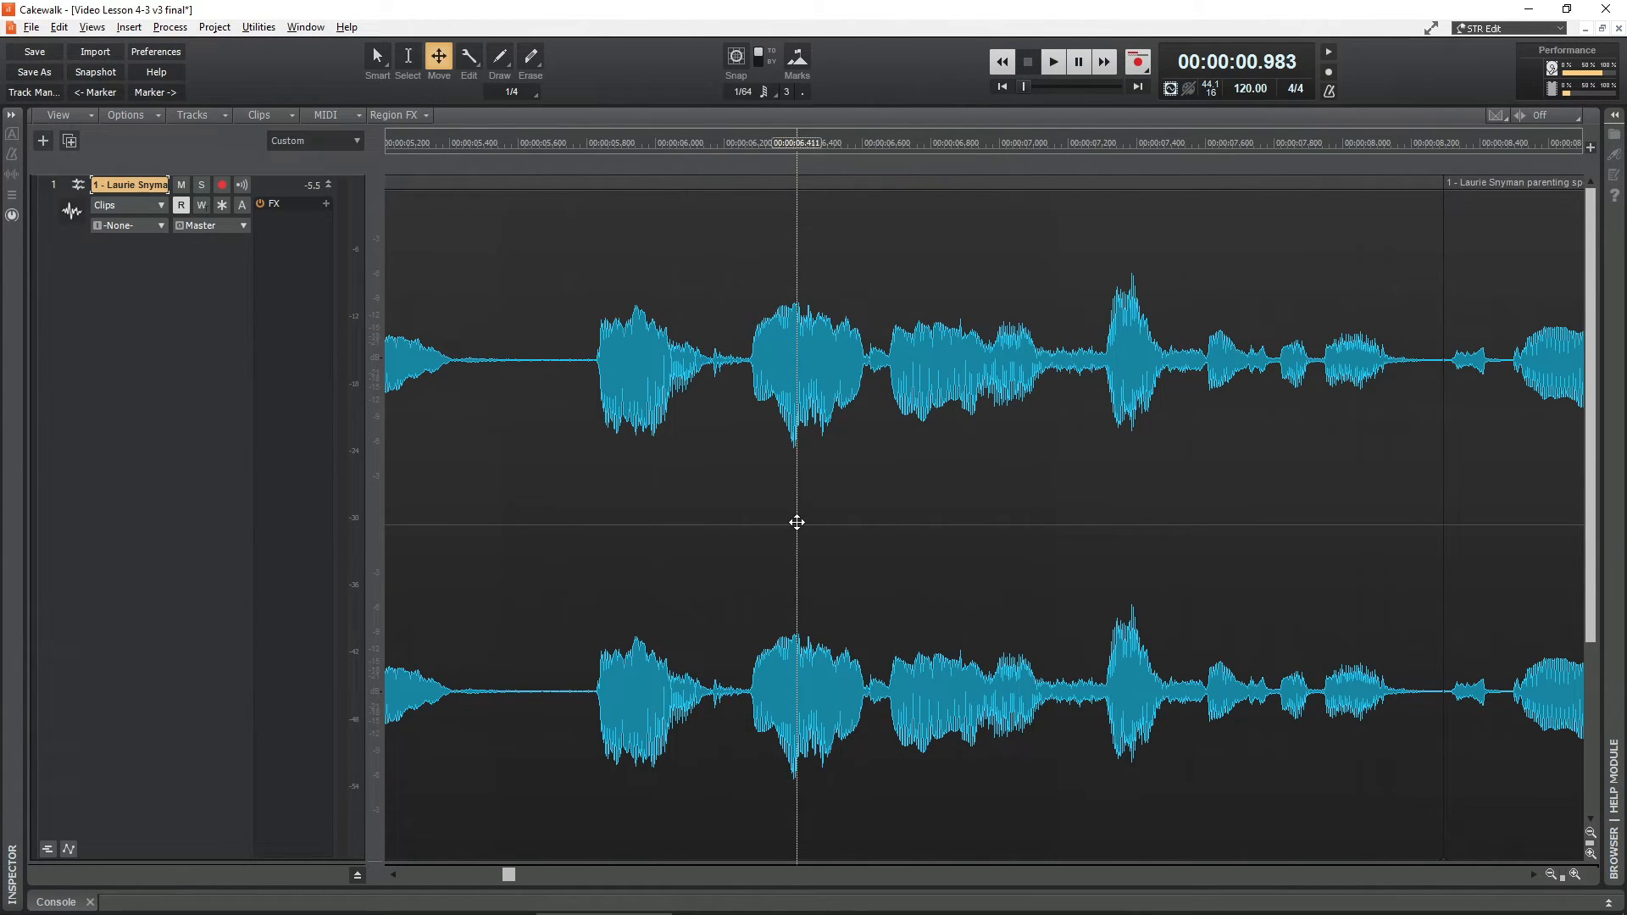
scroll(797, 522, "down", 8)
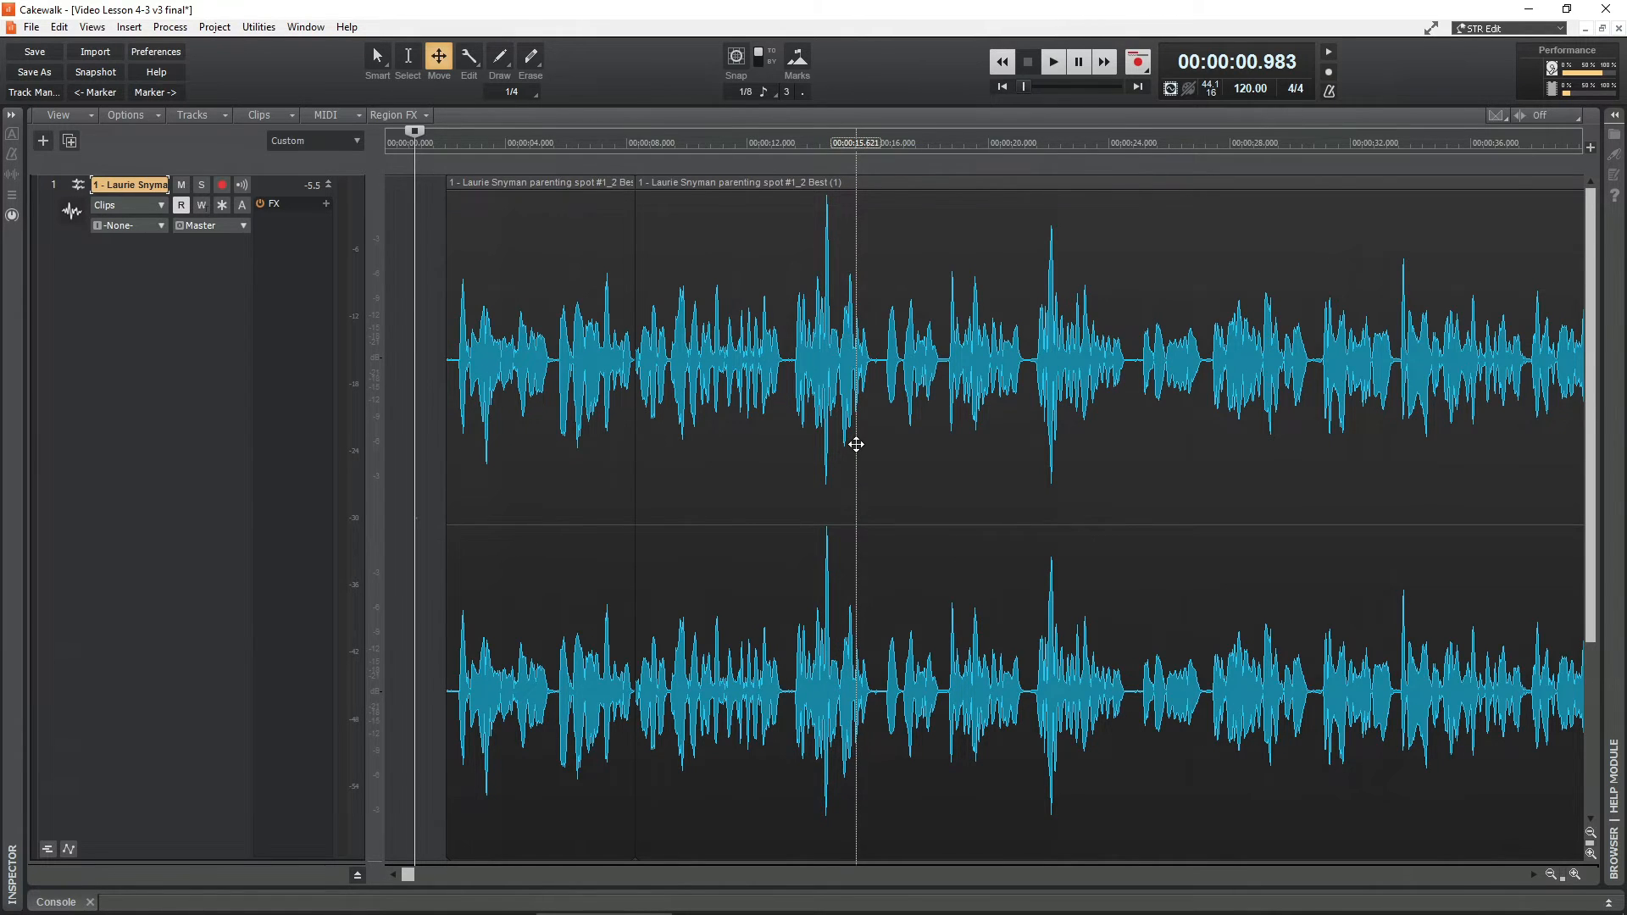
- Look through the recording from its beginning to its end and inspect the waveform around the boundary between the clips
scroll(856, 444, "right", 10)
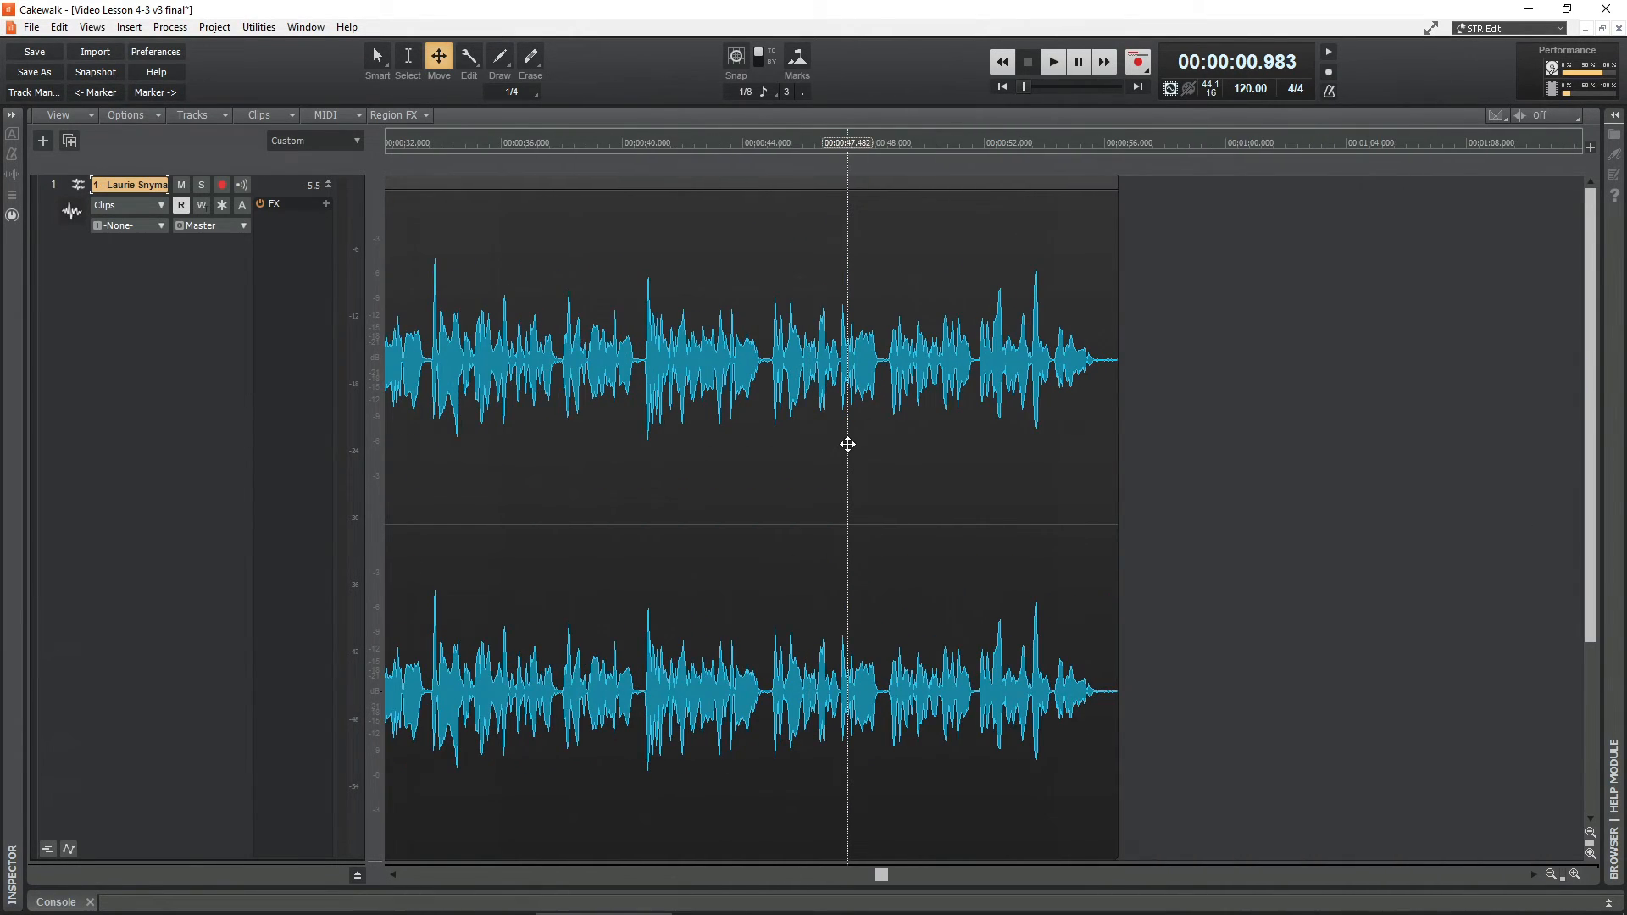
scroll(935, 439, "left", 3)
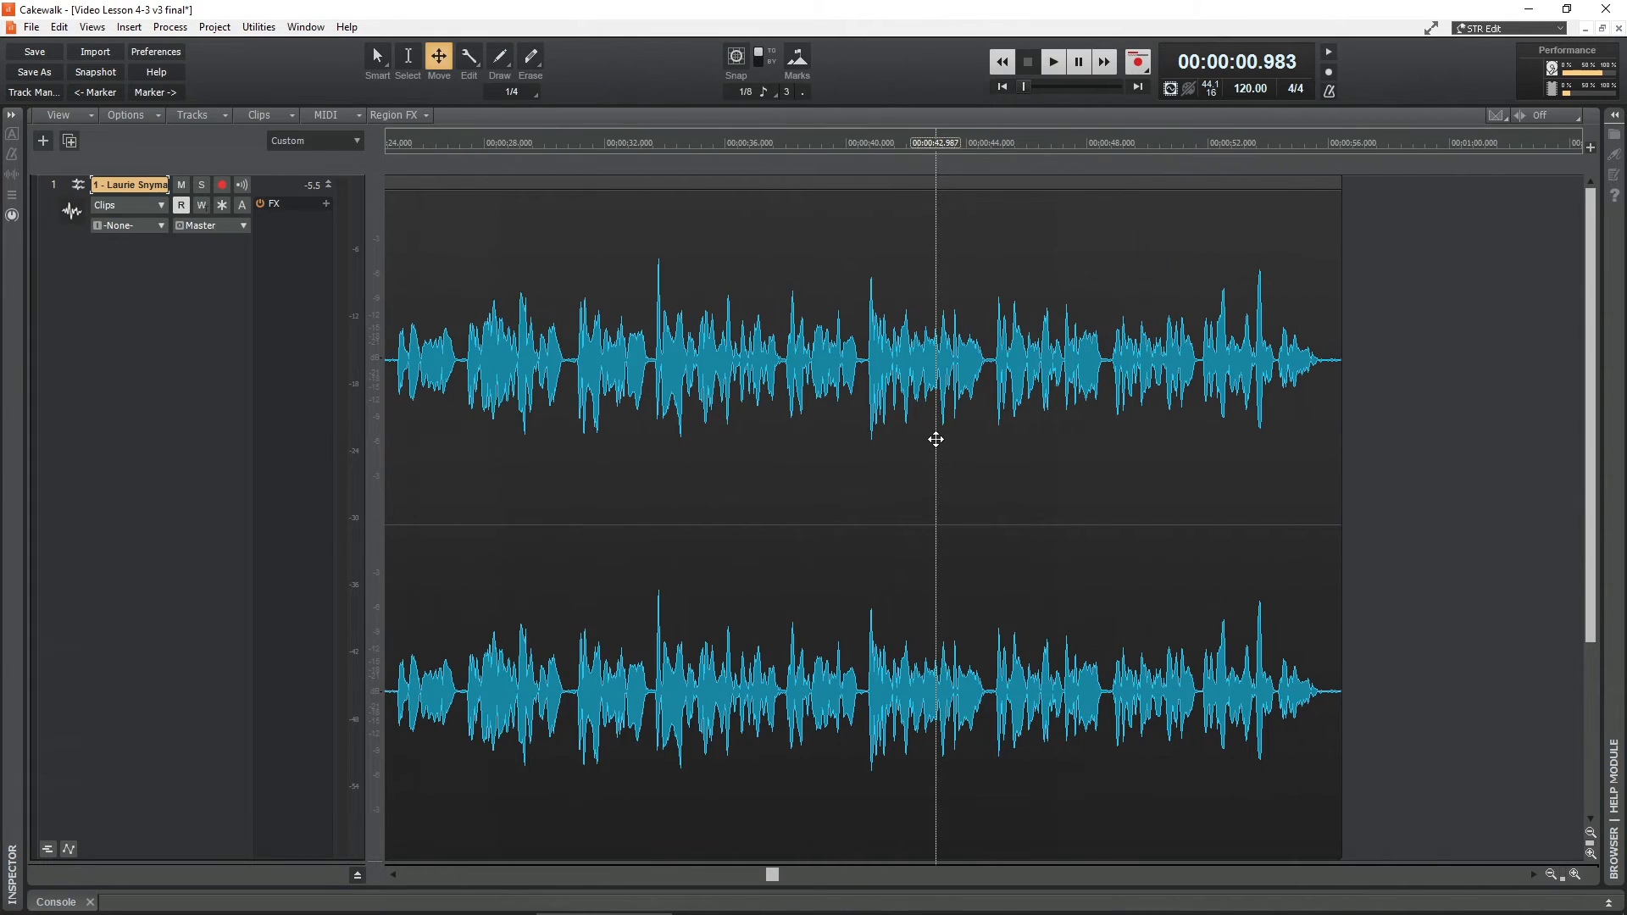
scroll(935, 439, "left", 1)
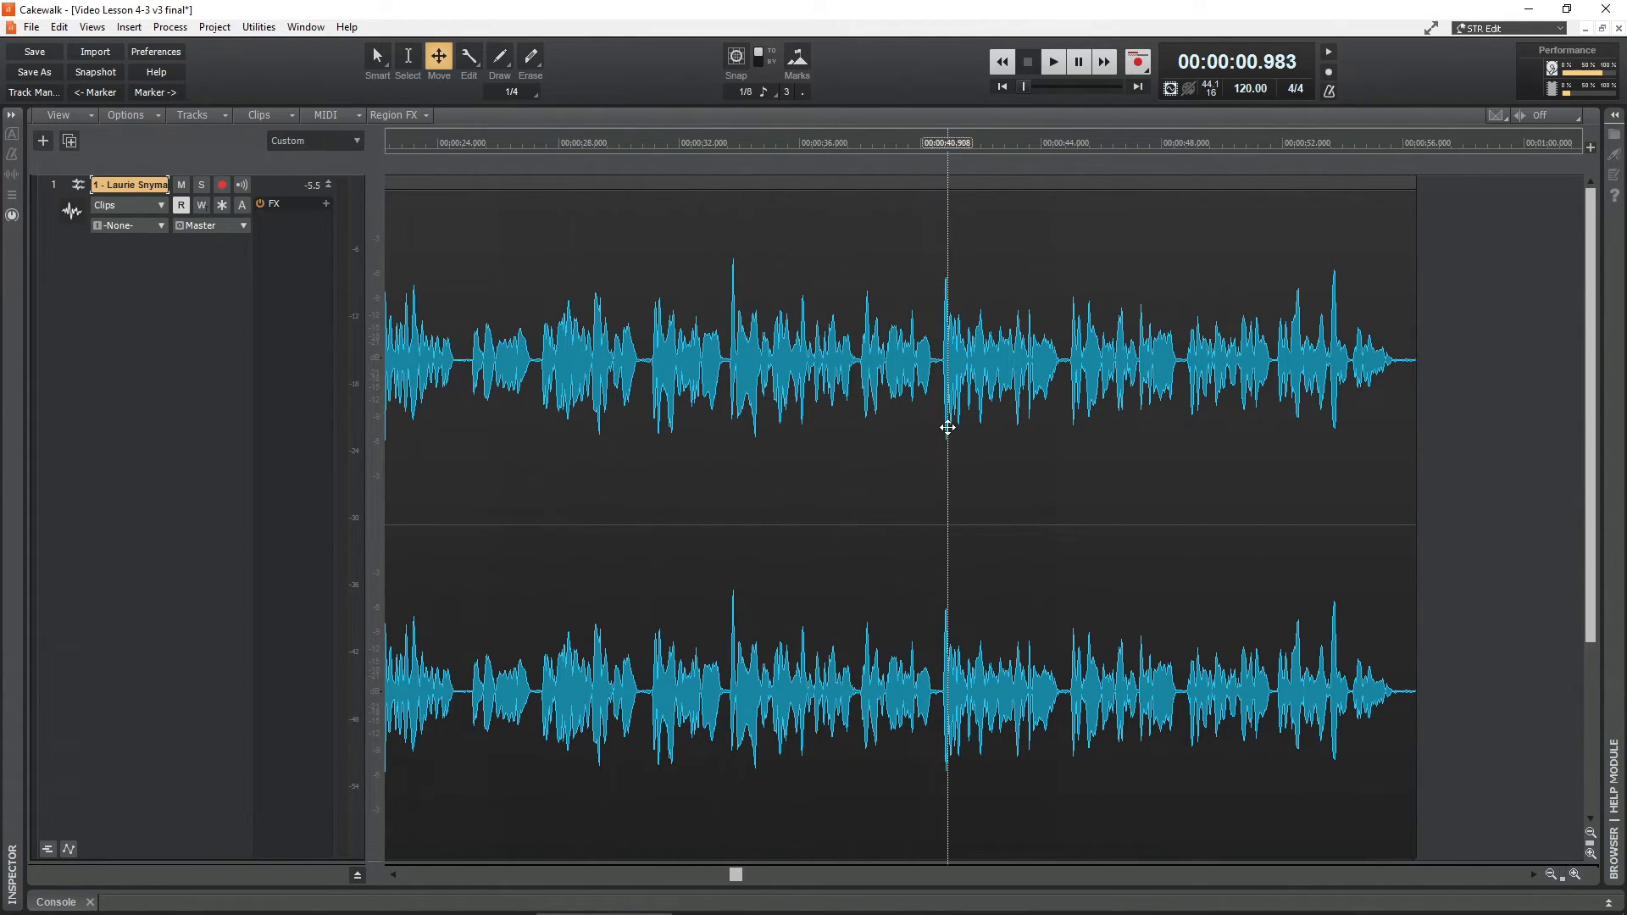
scroll(947, 432, "left", 6)
scroll(948, 443, "left", 2)
scroll(952, 422, "right", 5)
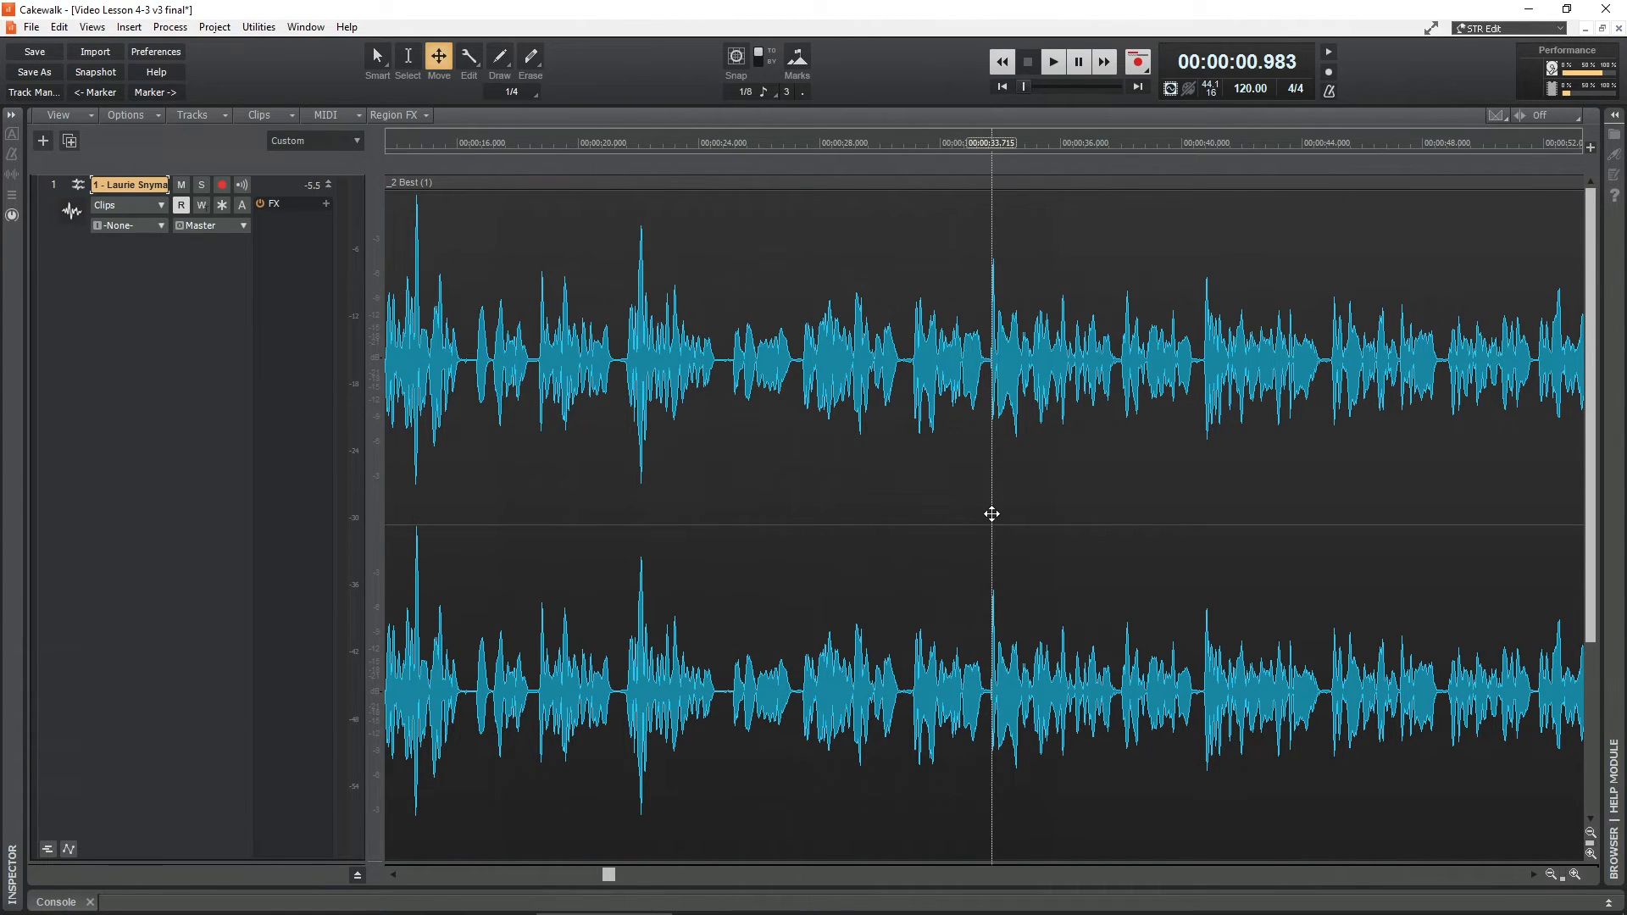
scroll(981, 515, "down", 3)
scroll(979, 517, "down", 2)
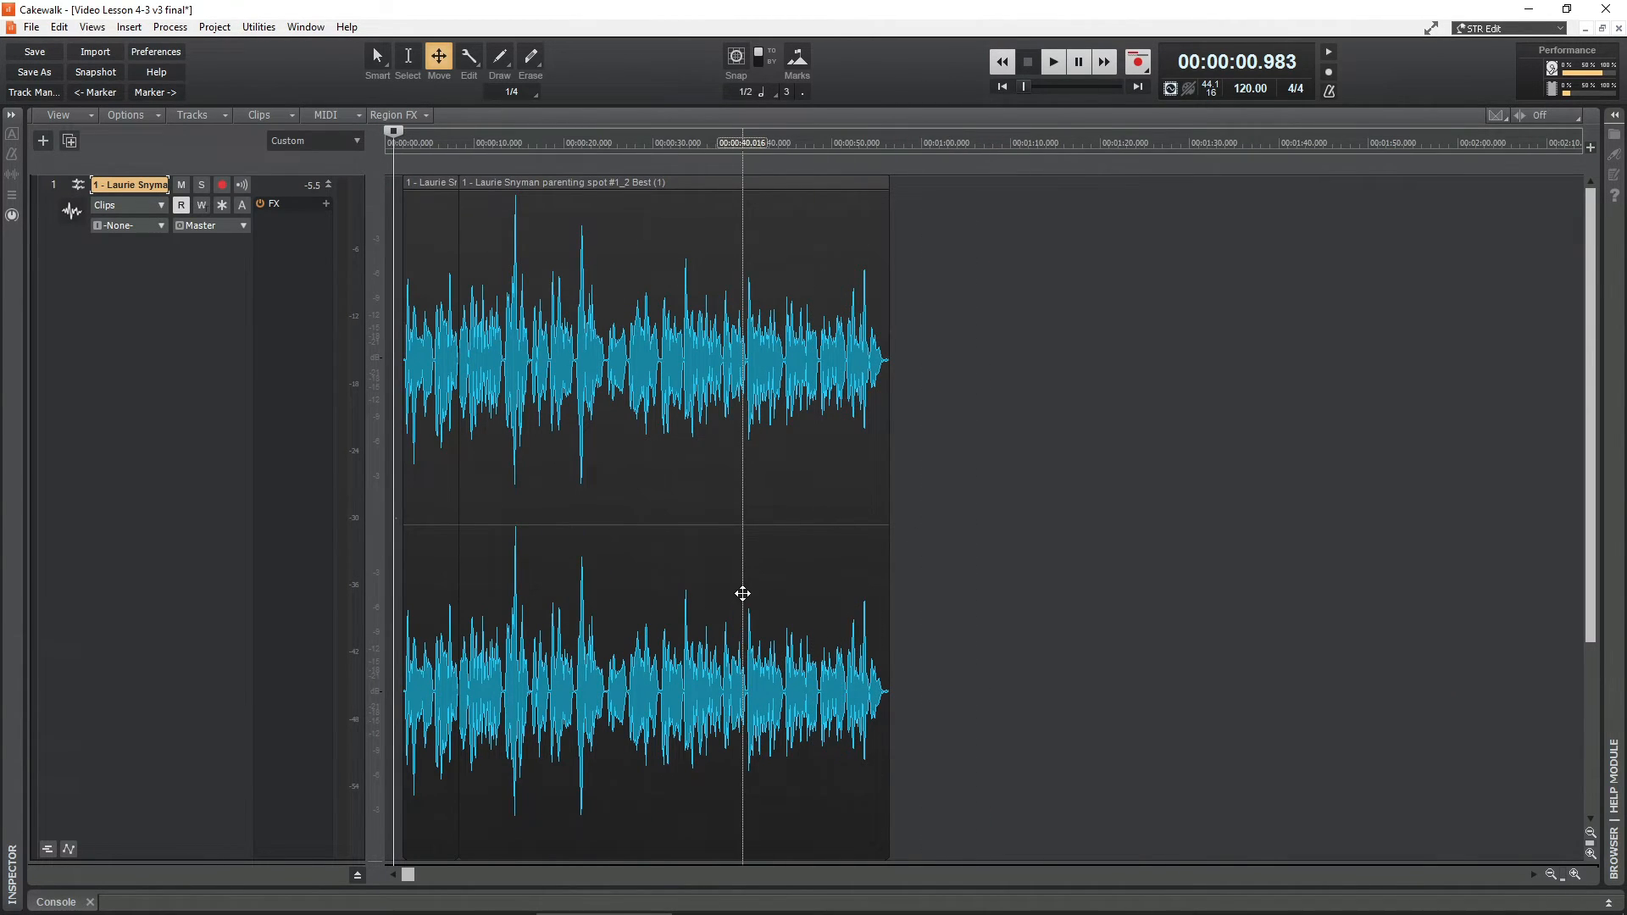
scroll(759, 562, "right", 5)
scroll(760, 563, "up", 5)
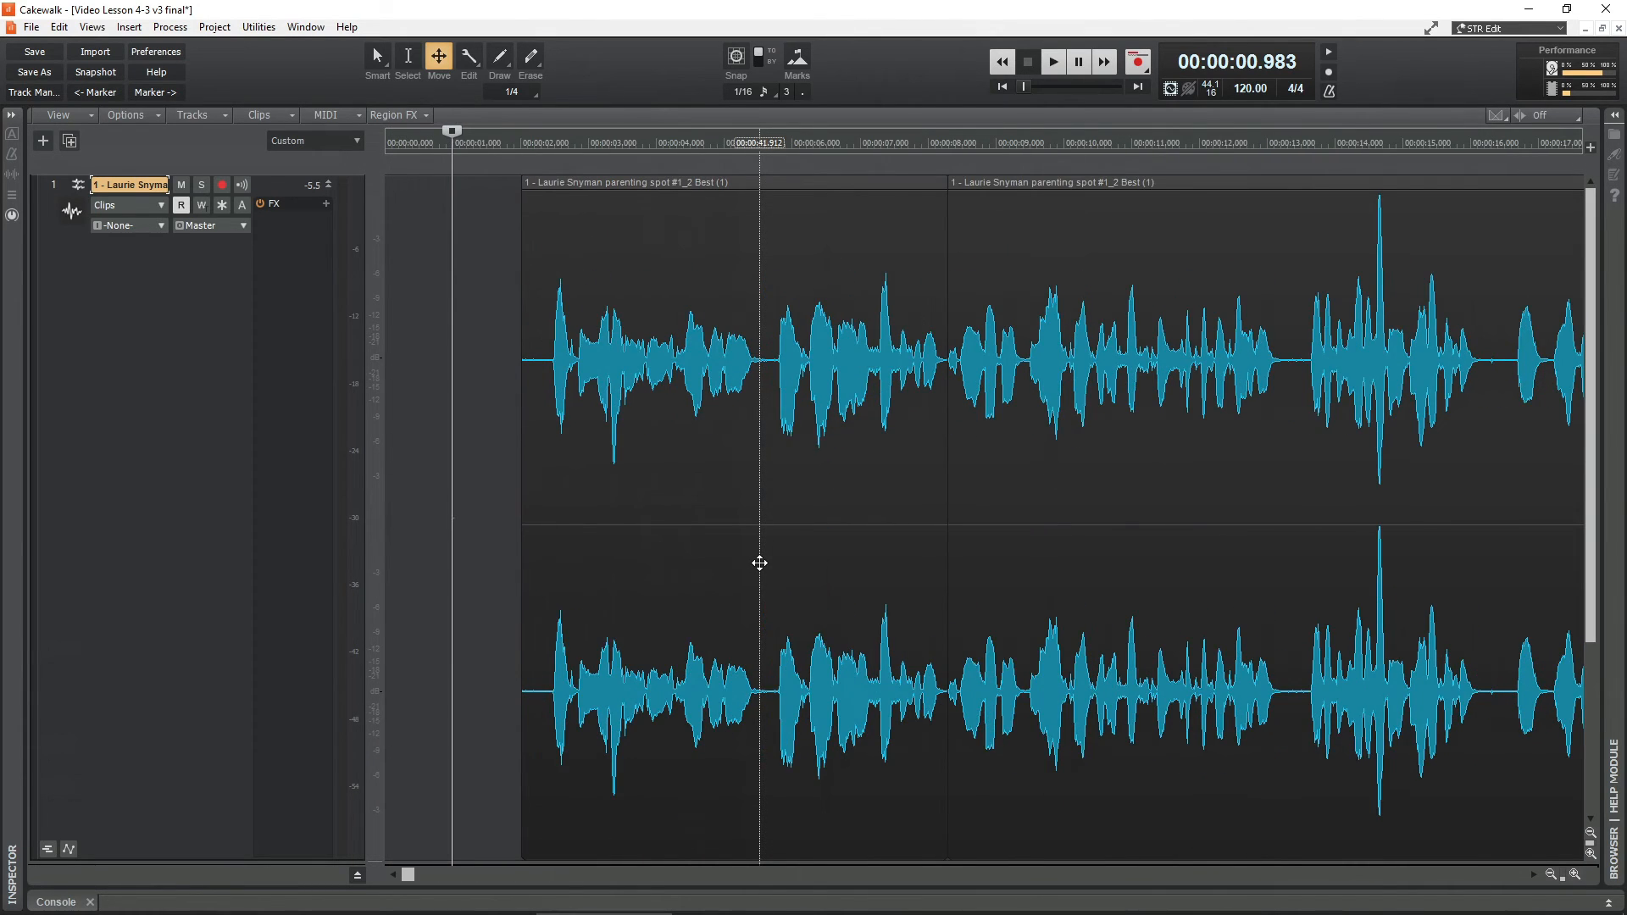
scroll(759, 563, "up", 4)
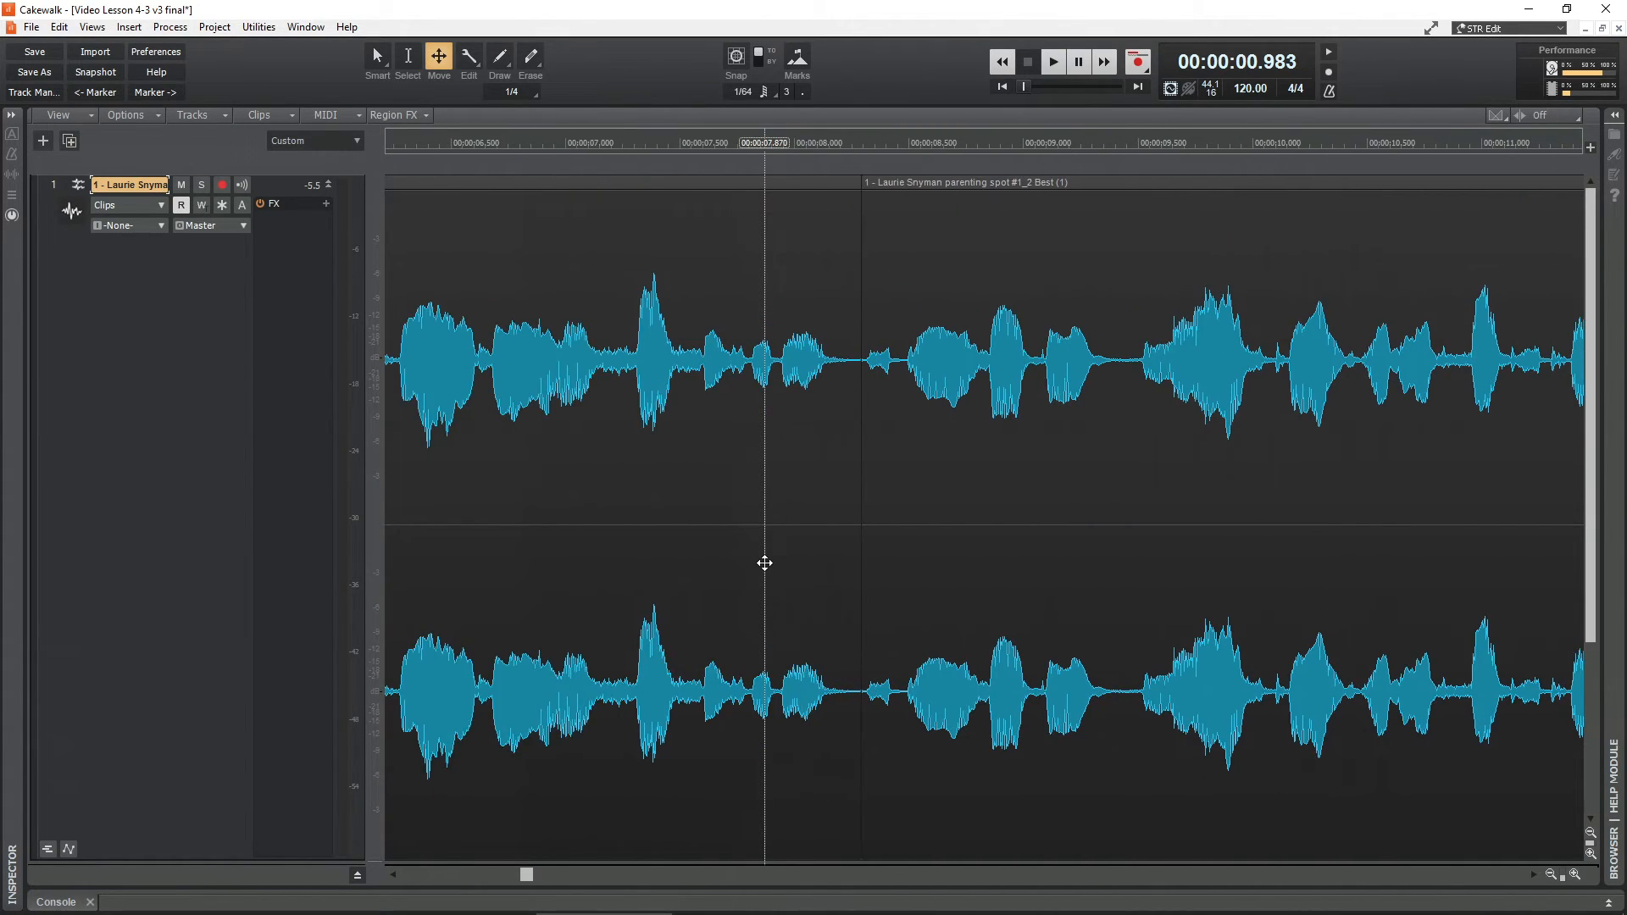
scroll(764, 563, "left", 2)
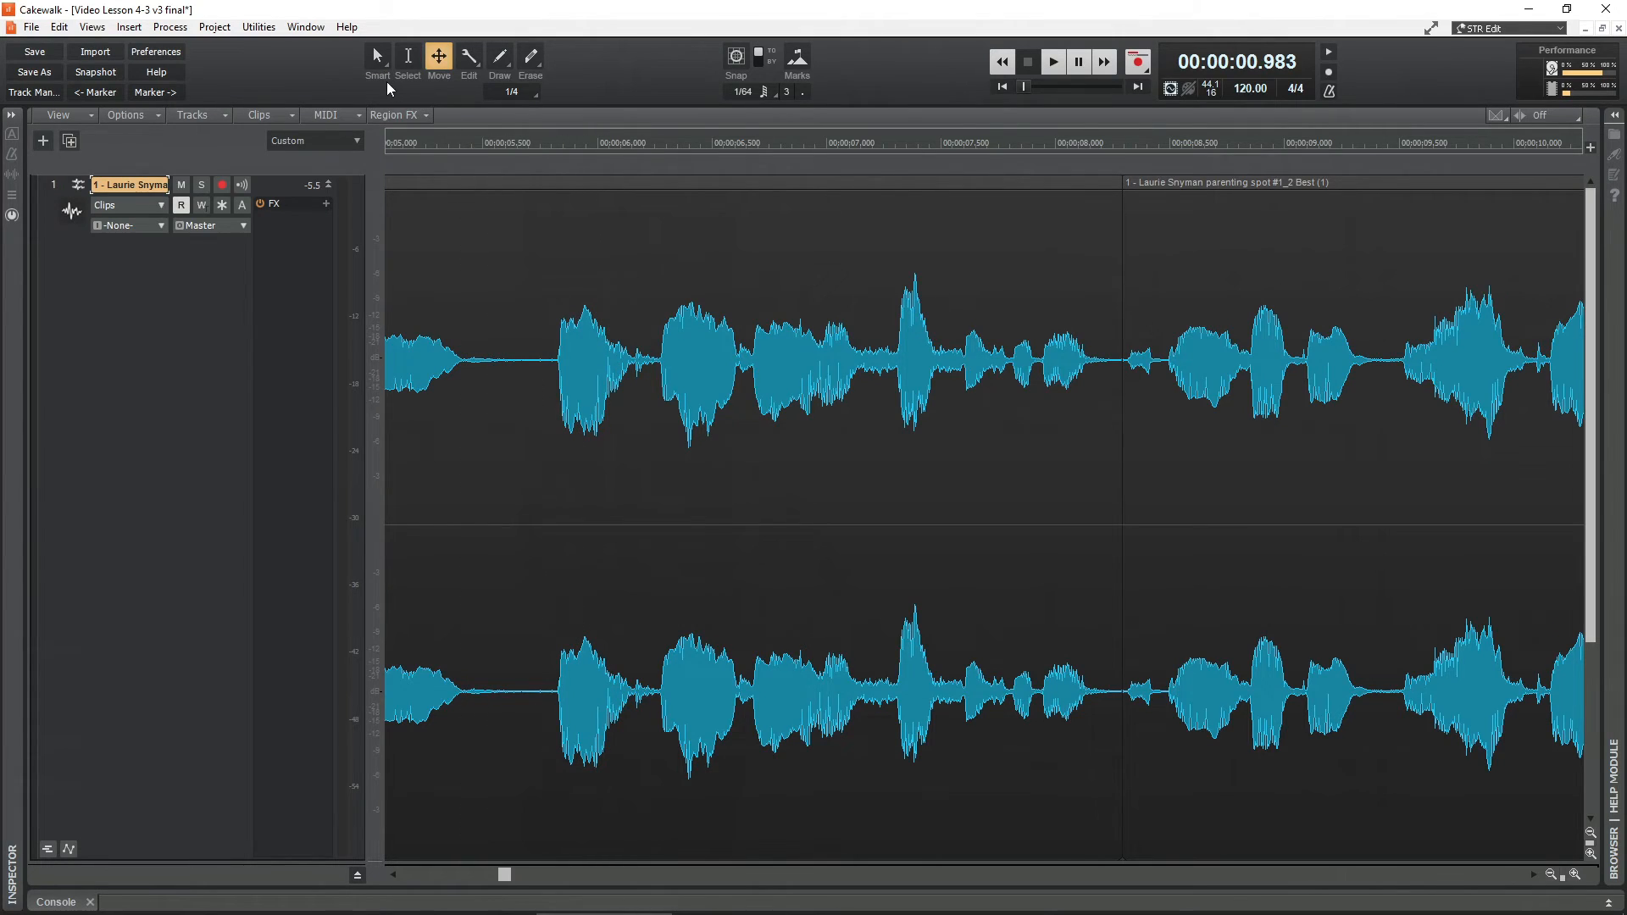
- Alternate between the Smart, Move and Select tools, ending on the Select tool
key("F5")
key("F7")
key("F5")
key("F7")
key("F5")
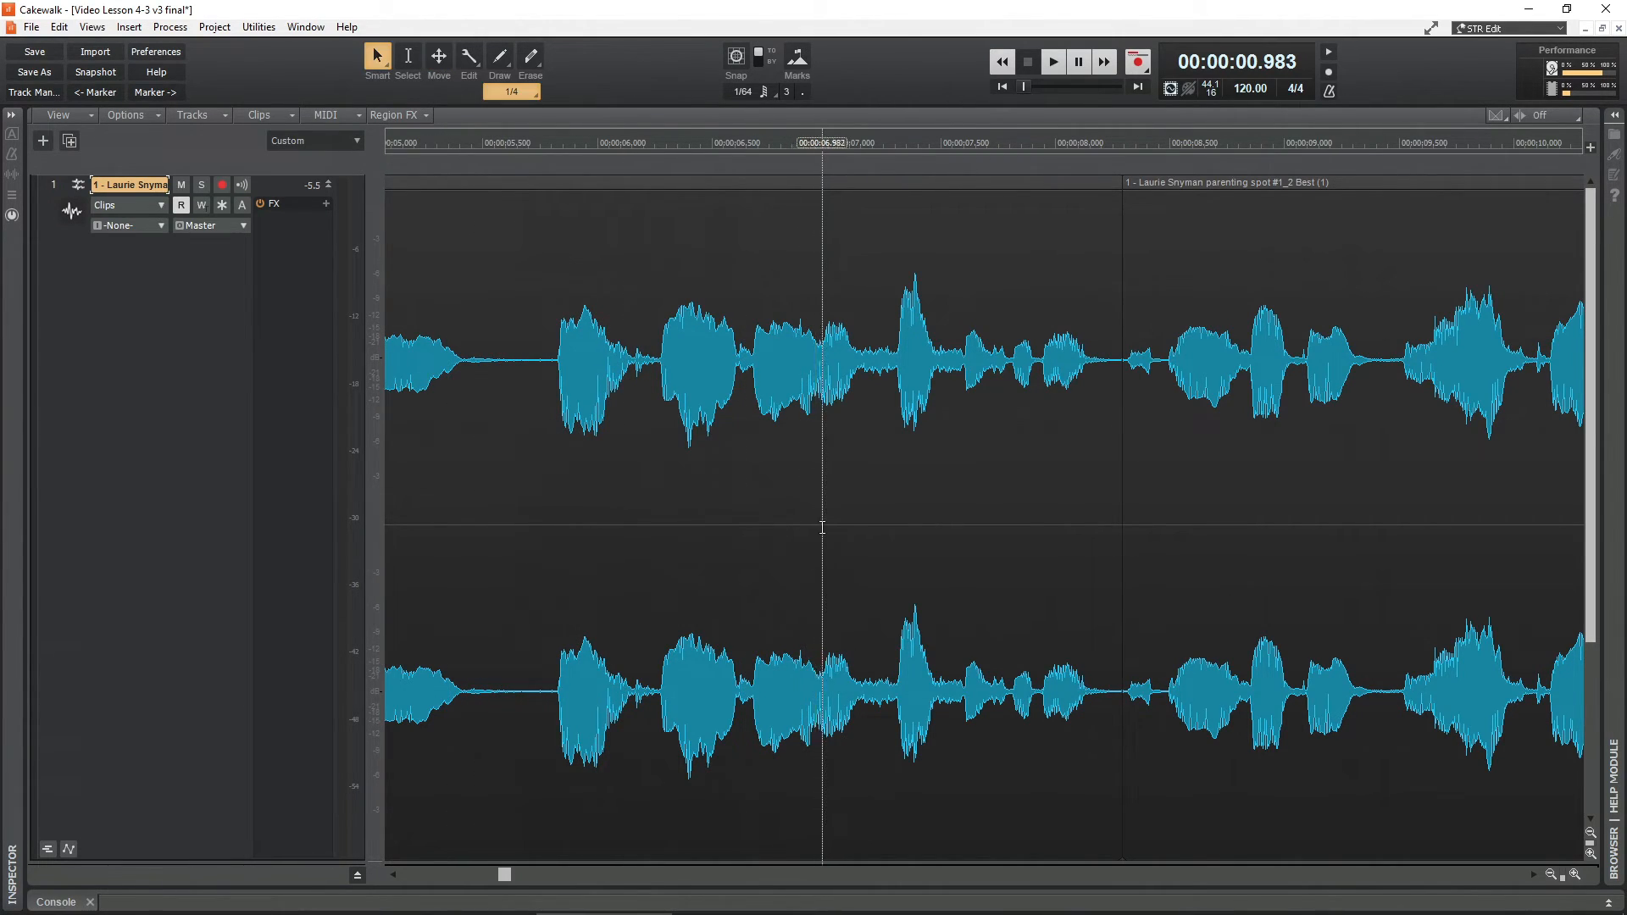
key("F6")
key("F5")
key("F6")
key("F5")
key("F6")
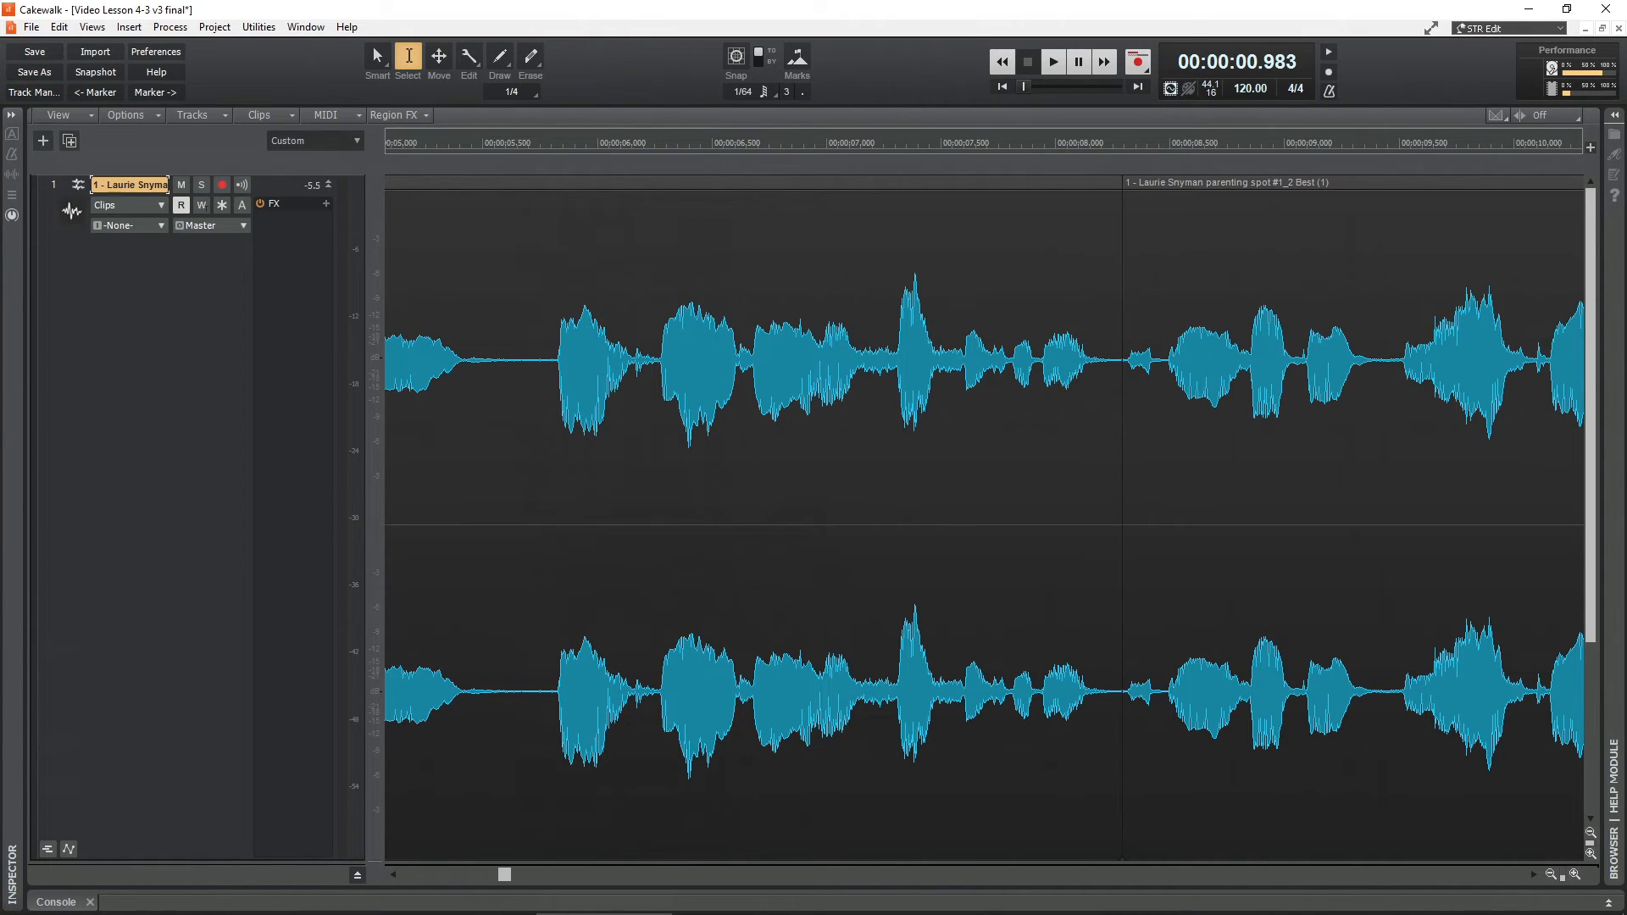
- Select both clips with the Move tool, move them together to the start of the timeline, and return the playhead to the beginning
key("shift+f")
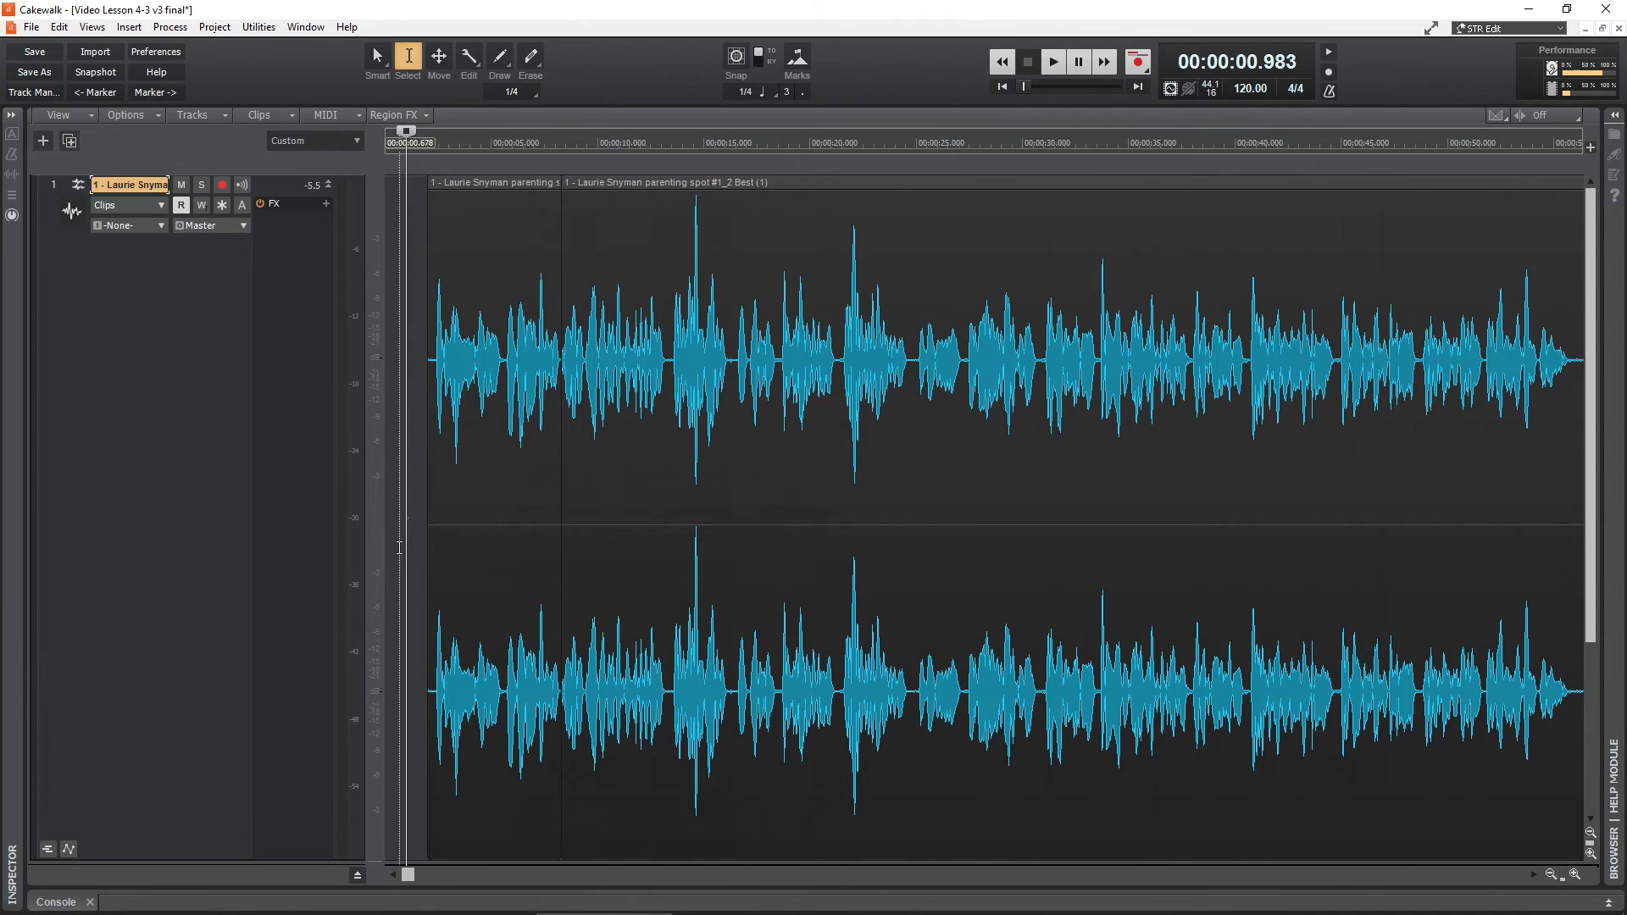
left_click(438, 61)
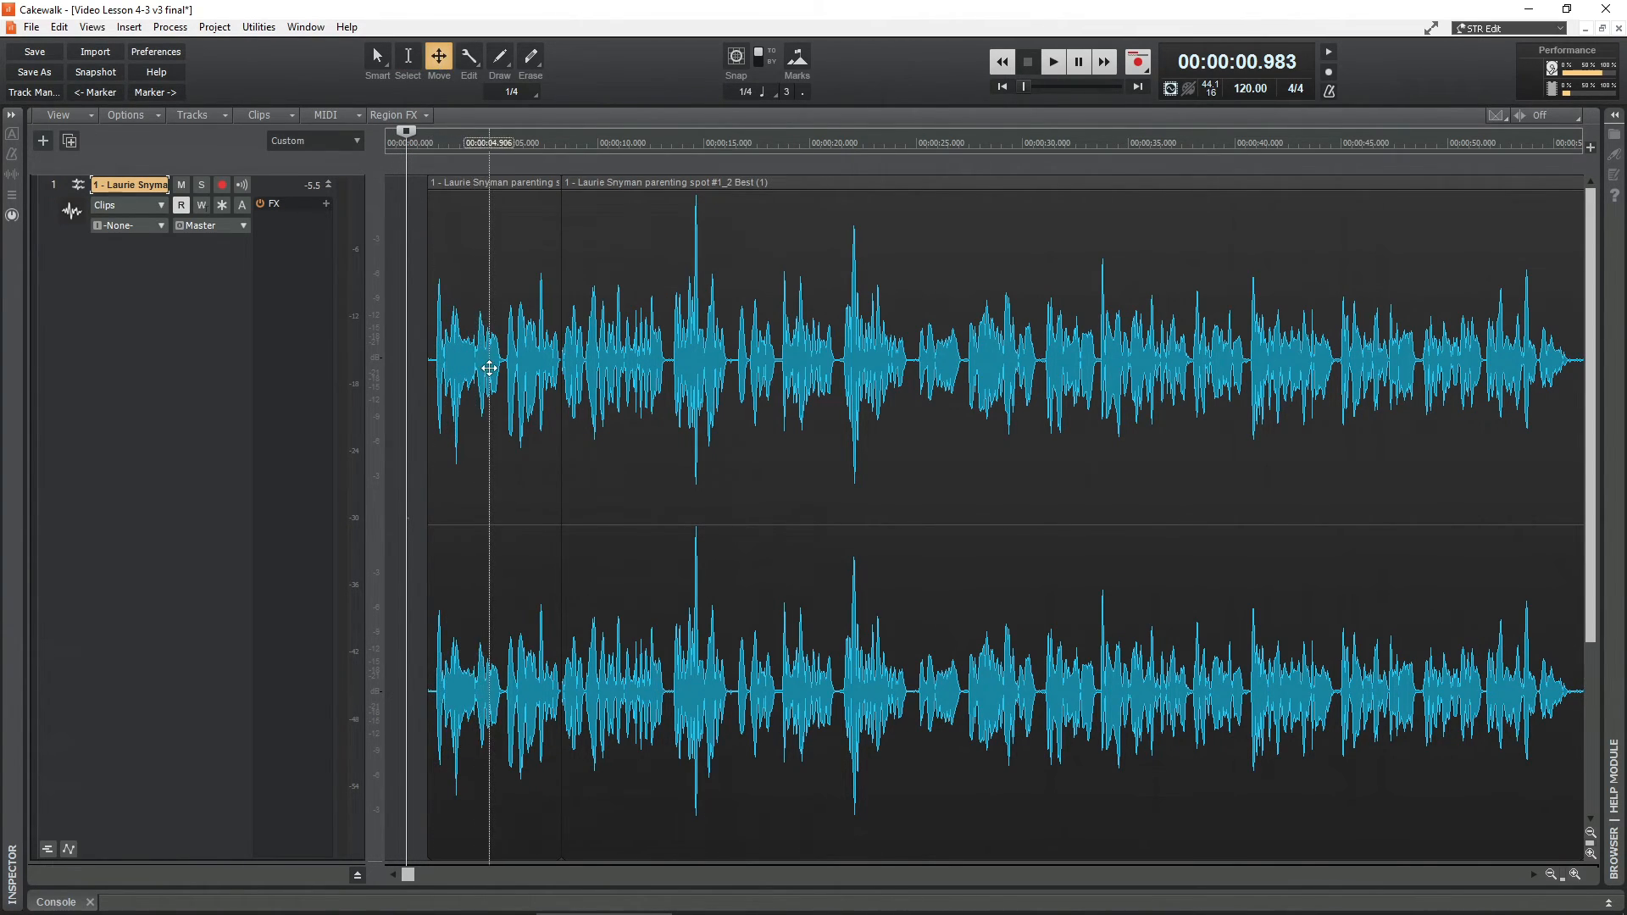
left_click(475, 351)
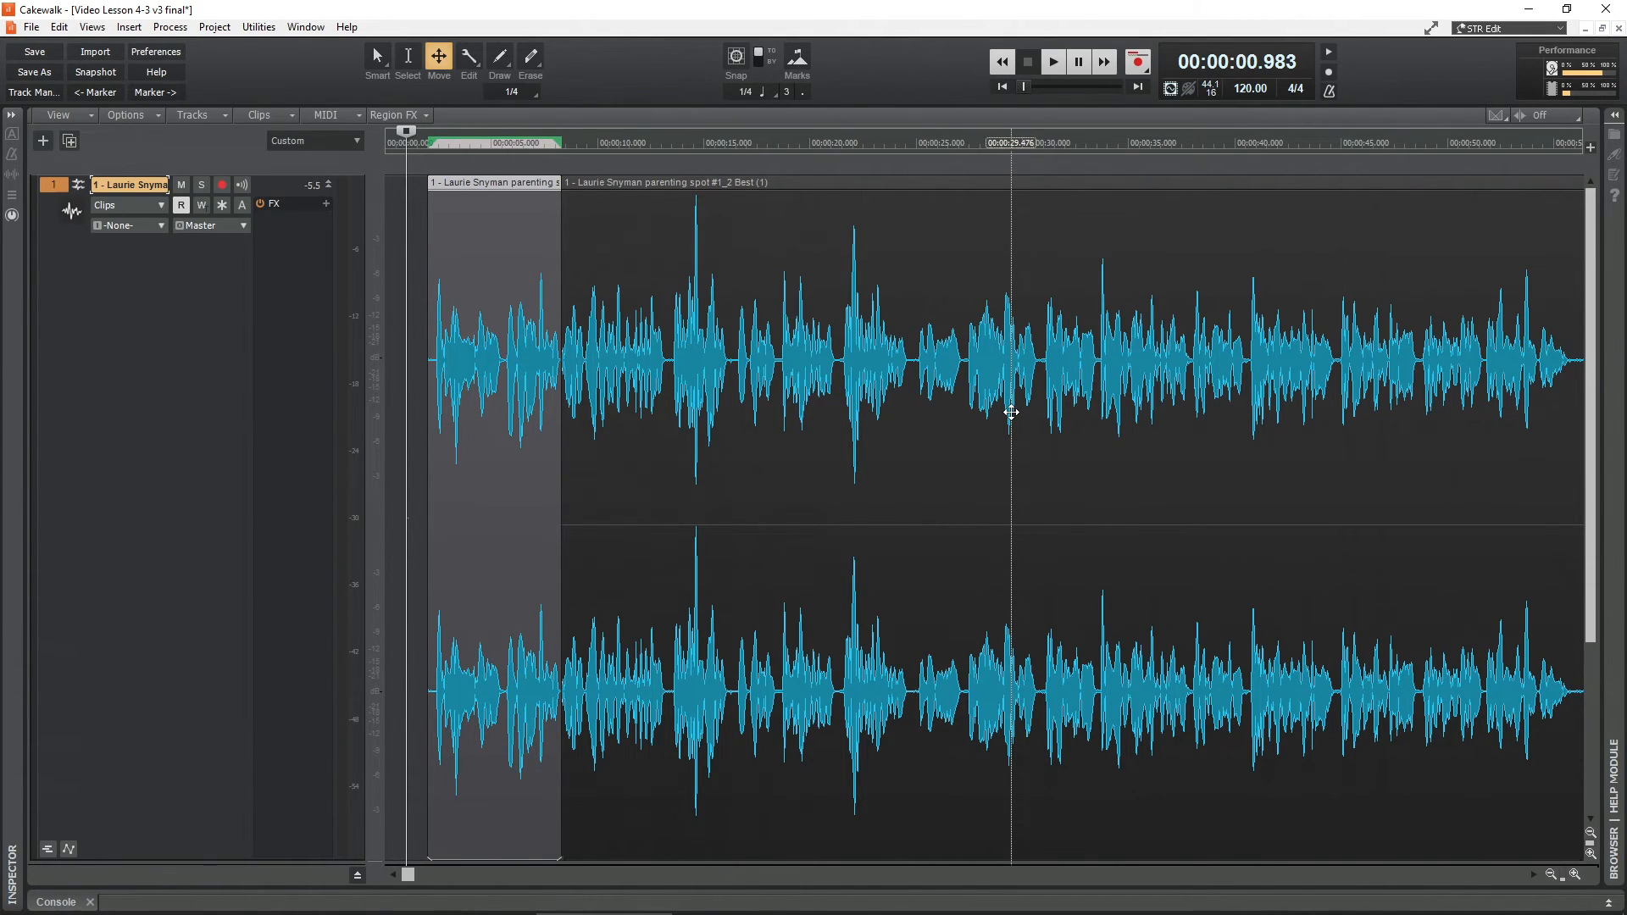
left_click(1185, 387, "ctrl")
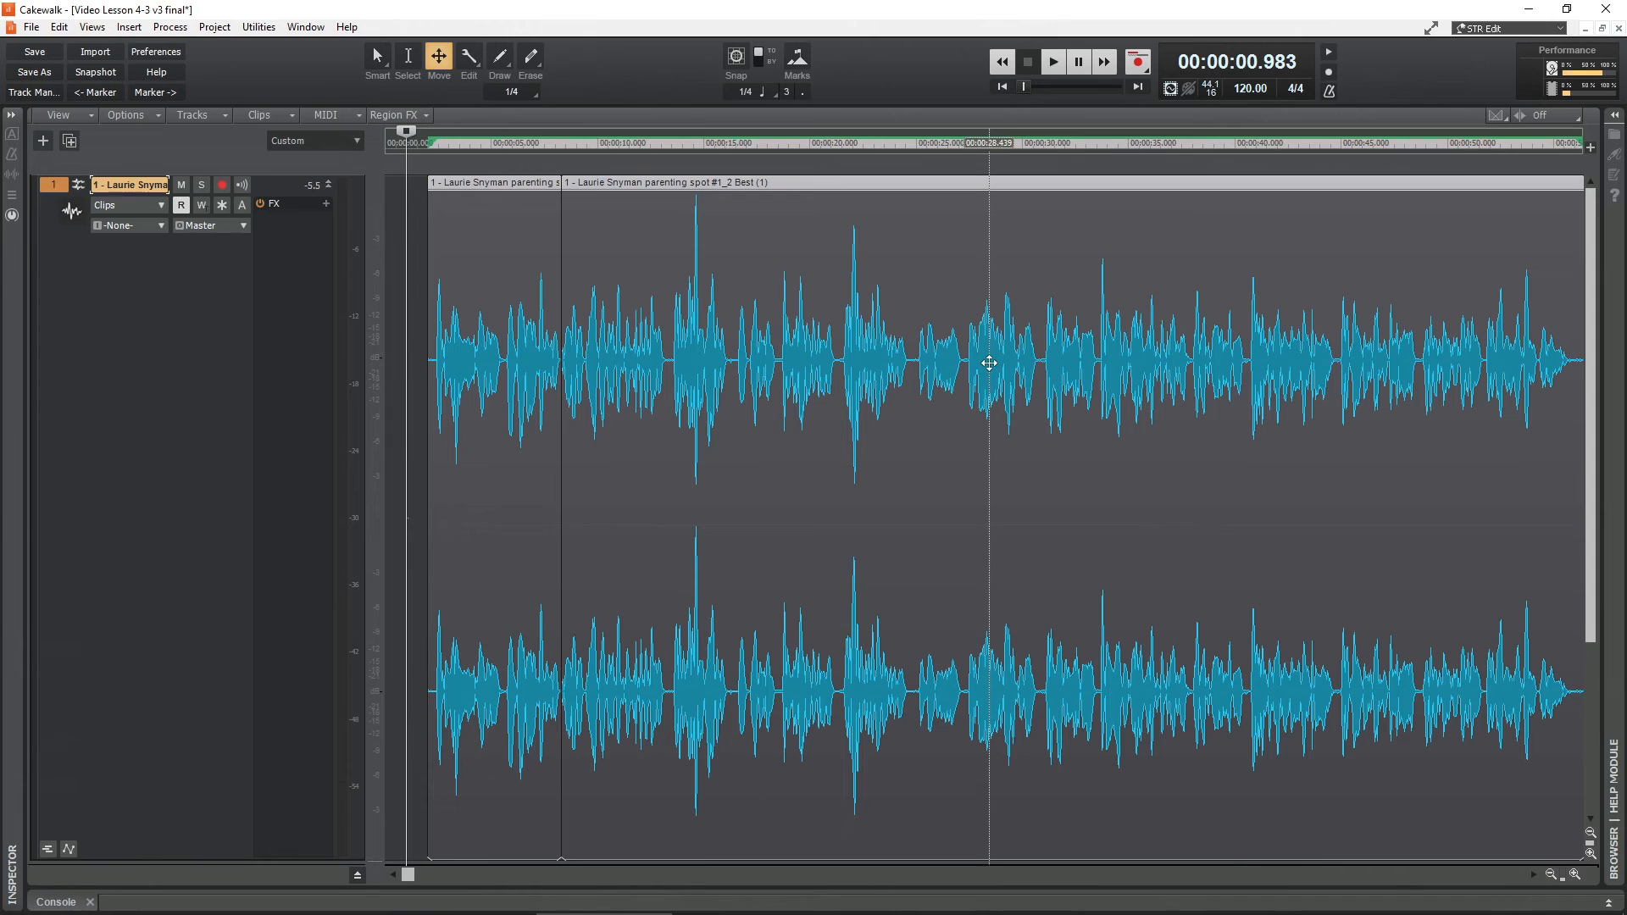
left_click_drag(989, 363, 909, 378)
left_click(1002, 90)
- Check the start of the moved clips up close, clear the selection with the Select tool, and fit the whole recording in view
scroll(443, 408, "up", 3)
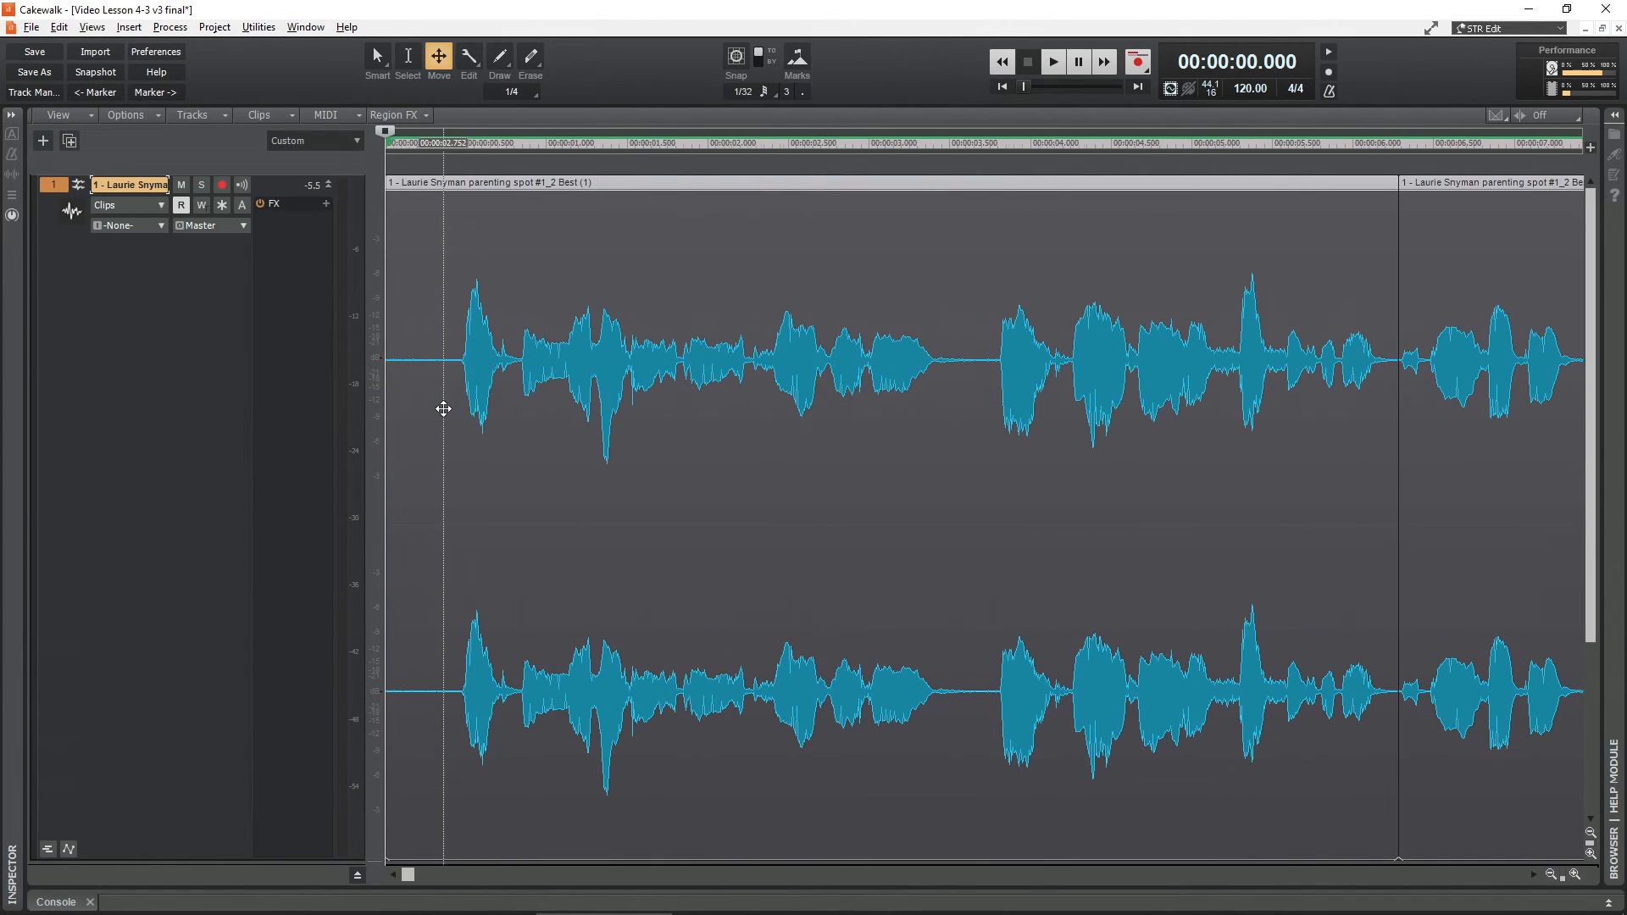
scroll(443, 408, "down", 3)
scroll(443, 409, "down", 1)
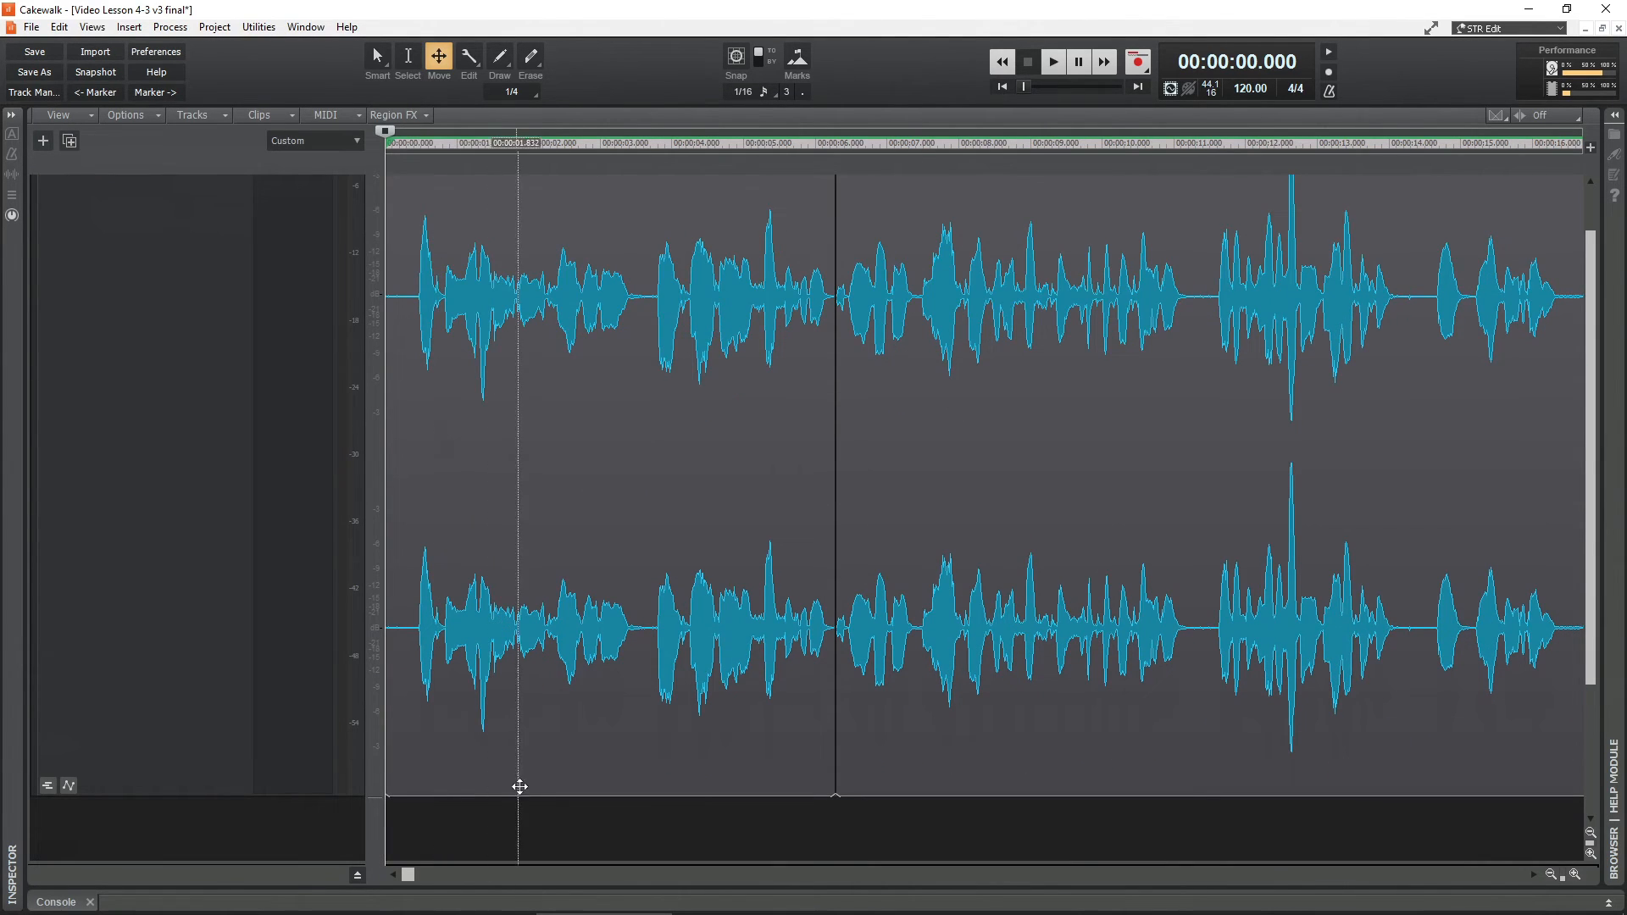
key("F6")
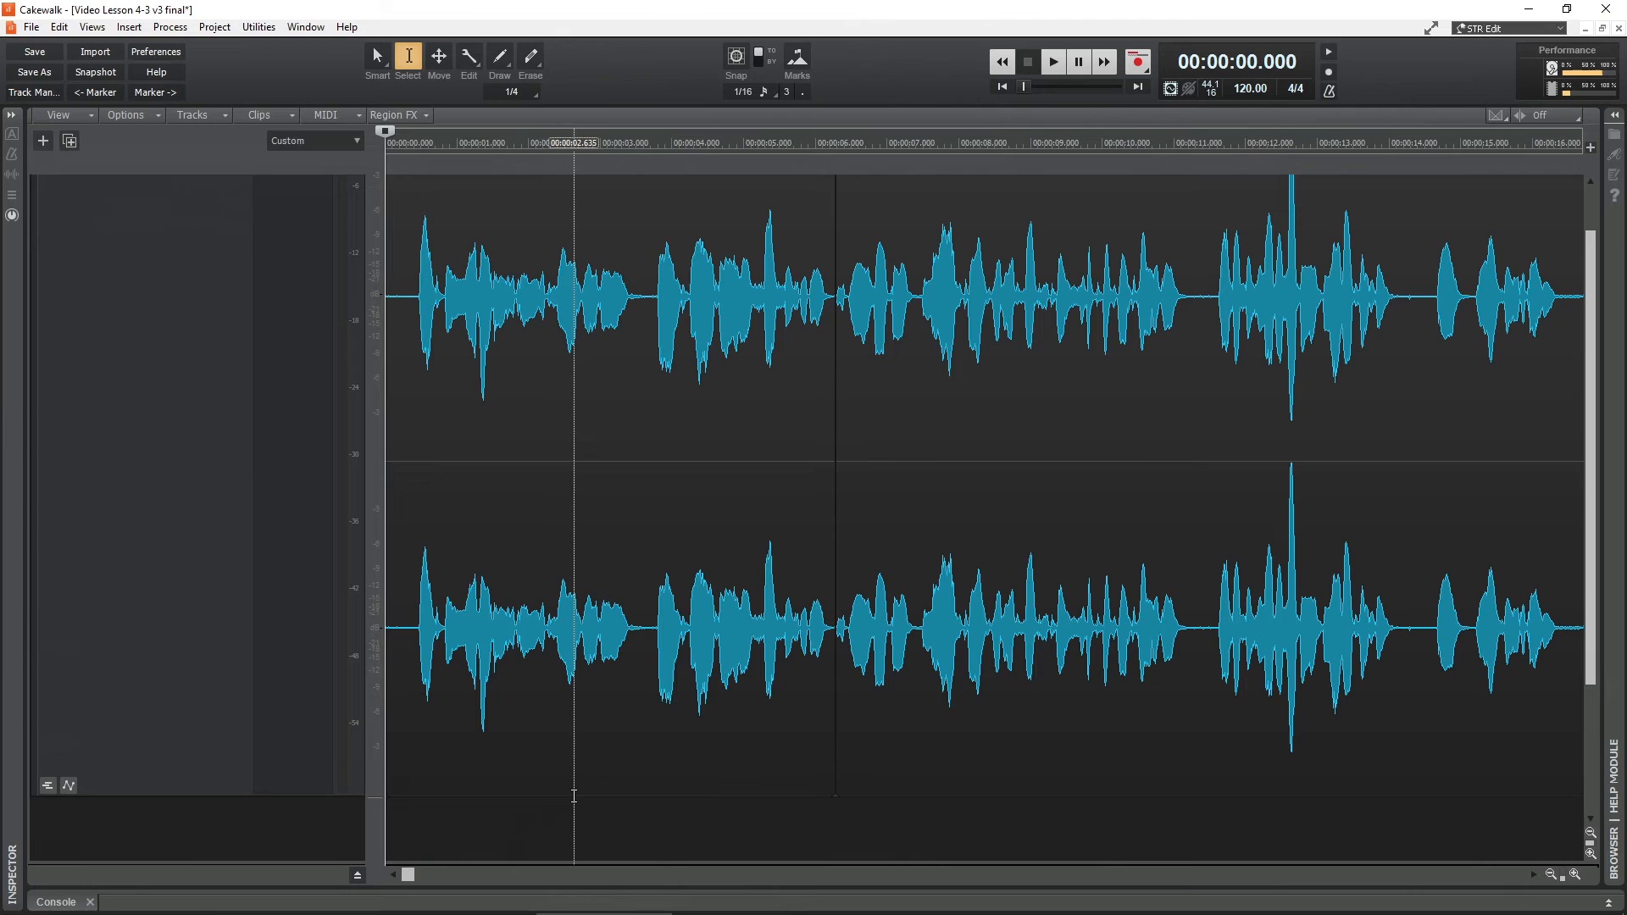
key("f")
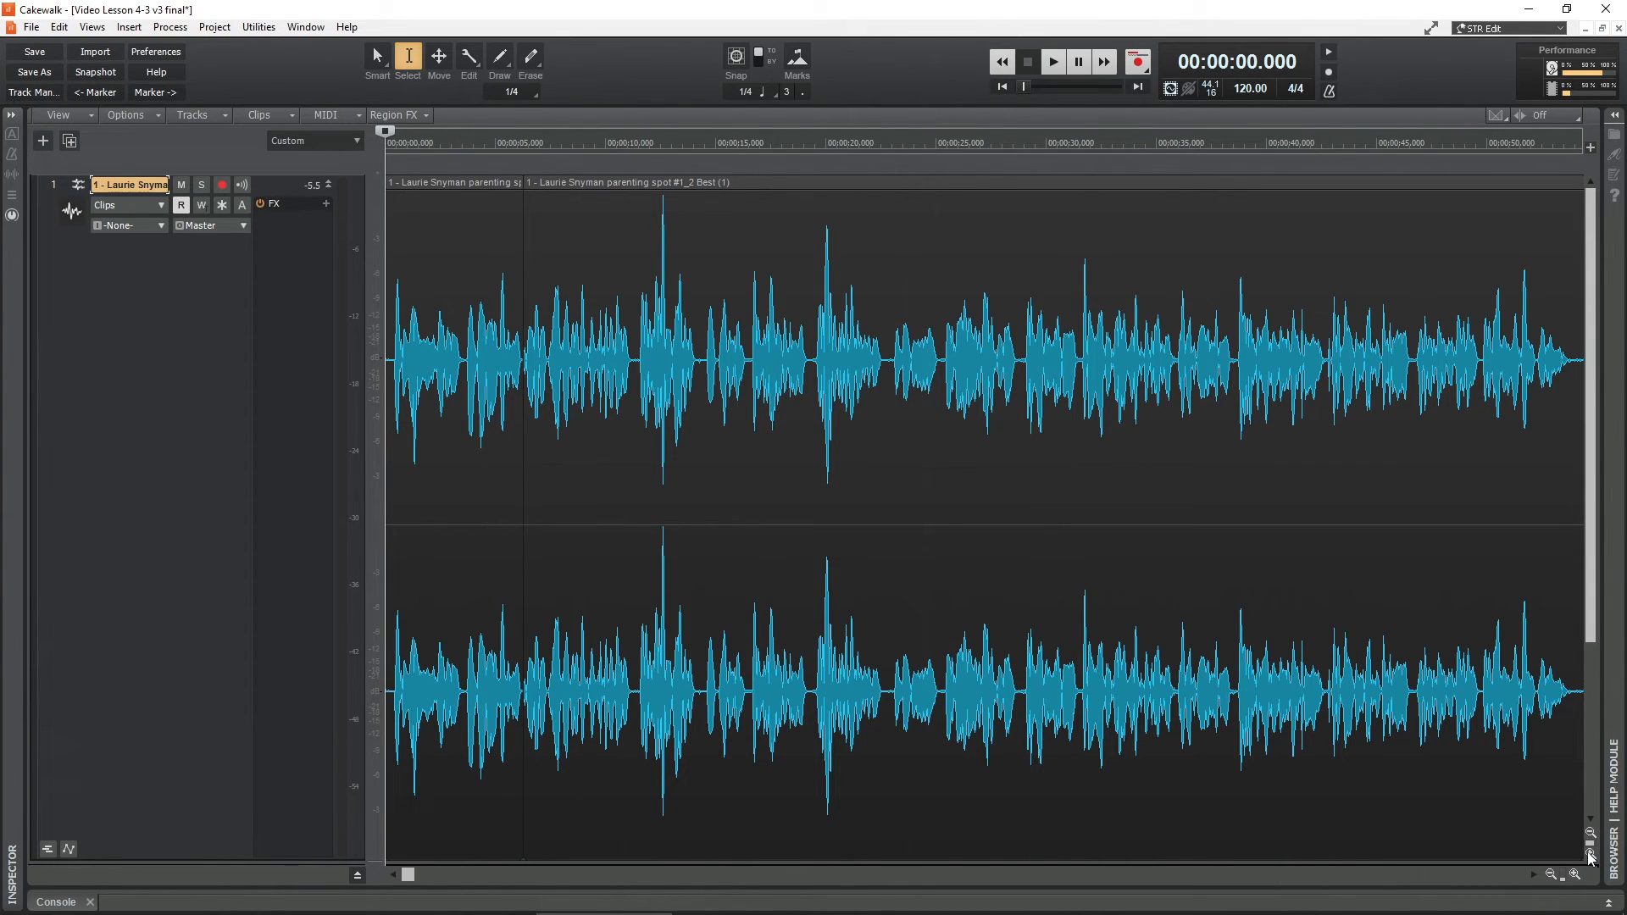
- Shrink the voice track vertically to its minimum height
left_click_drag(1597, 586, 1599, 686)
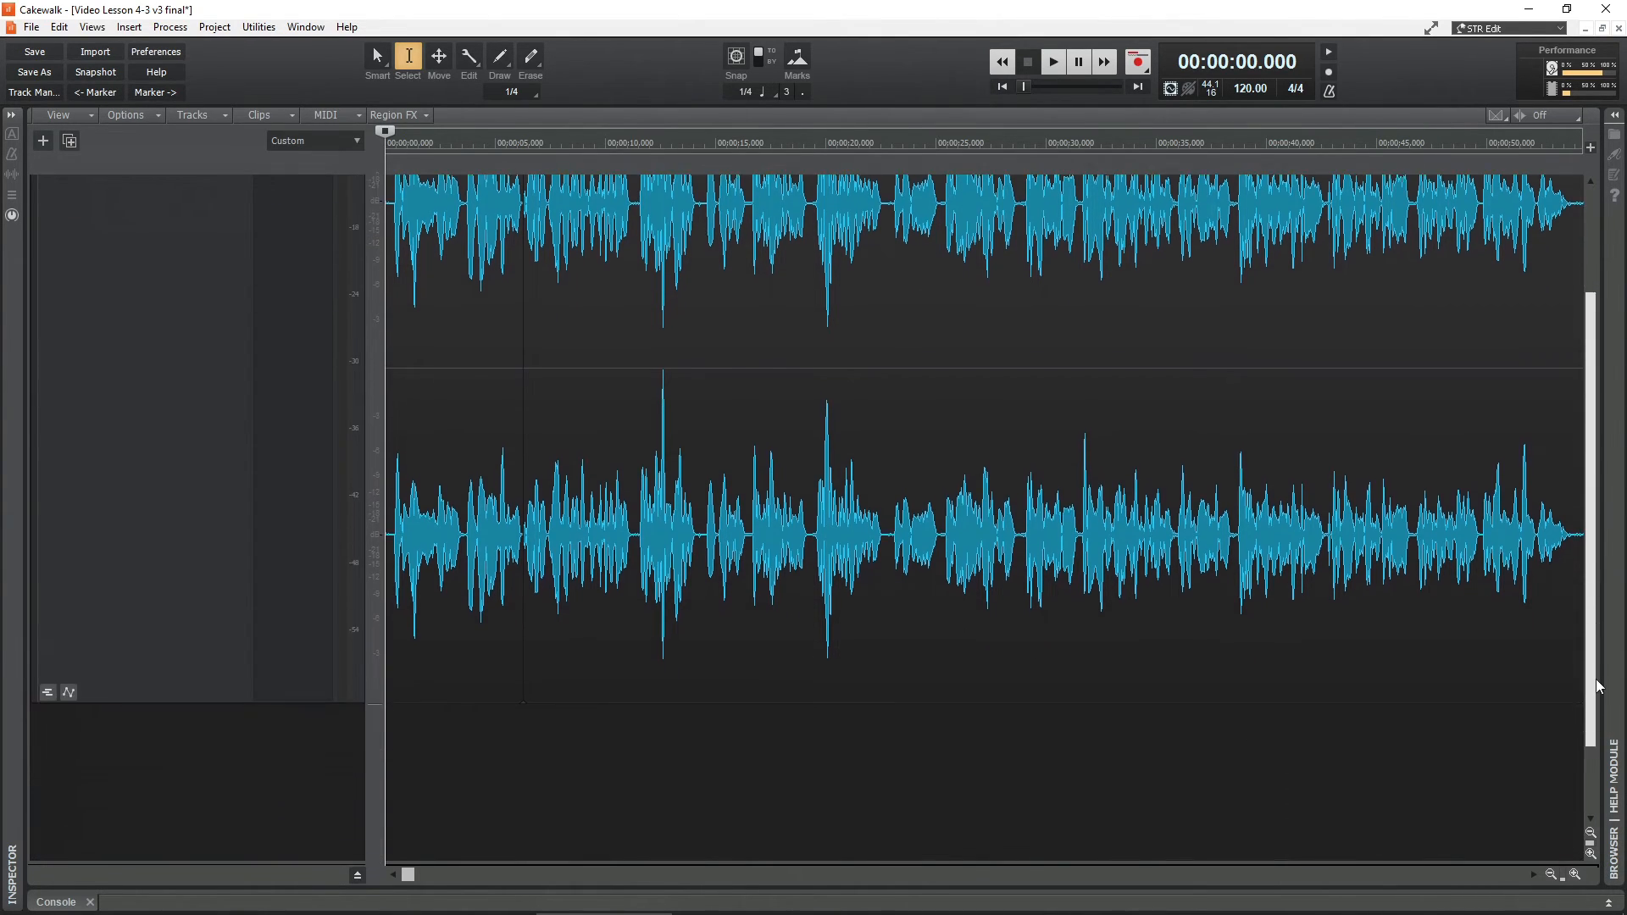
left_click(1590, 834)
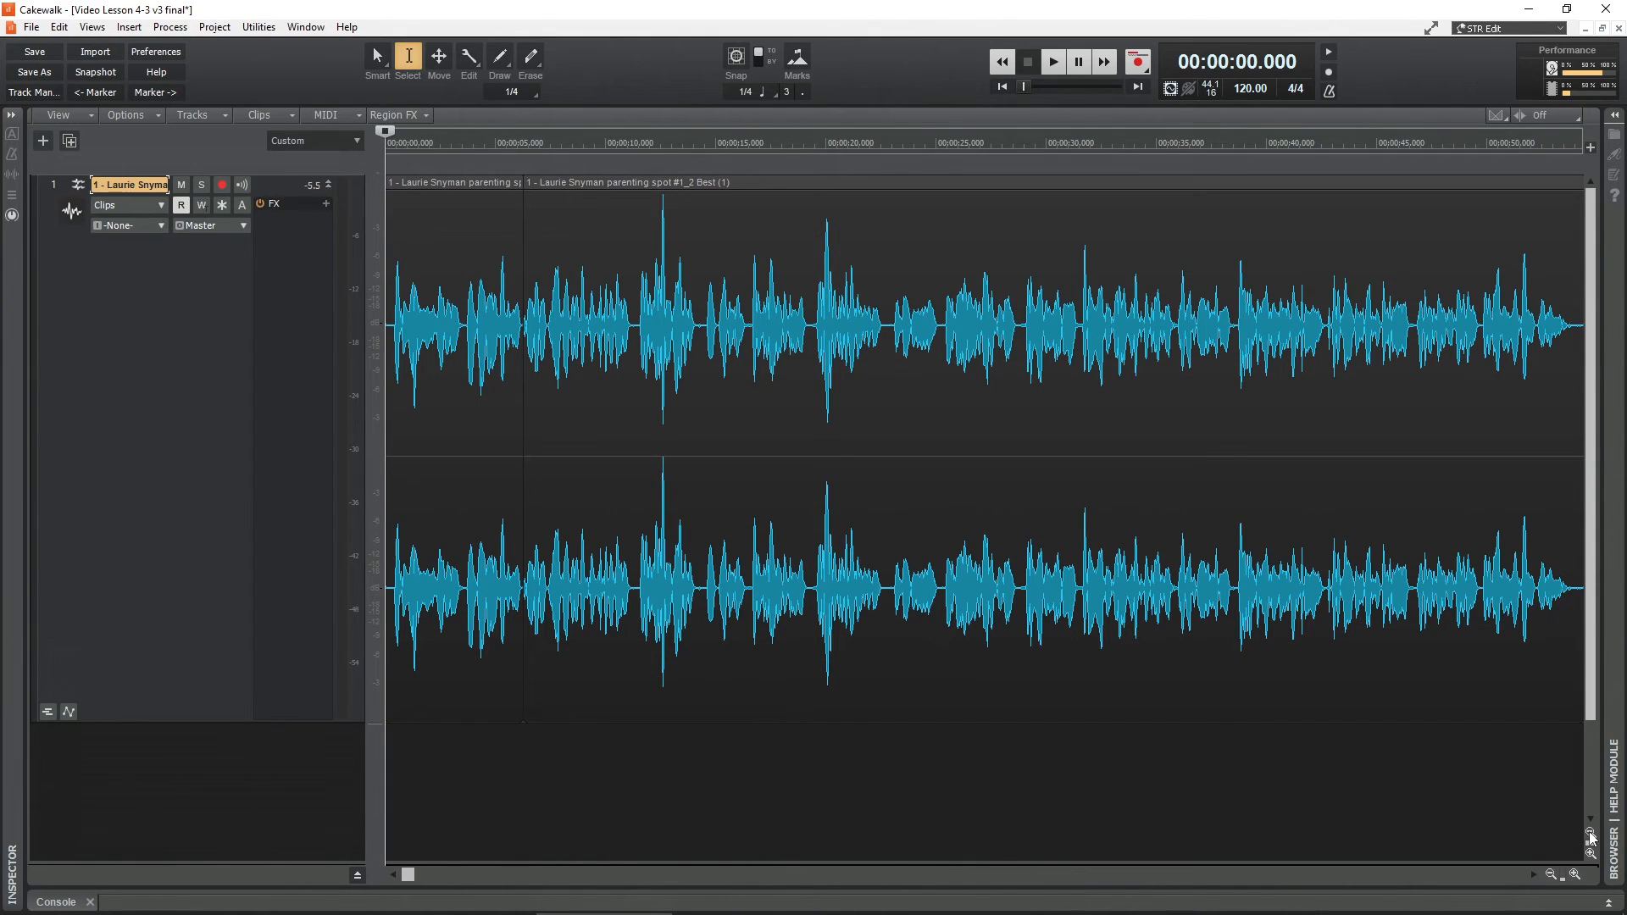
left_click(1590, 834)
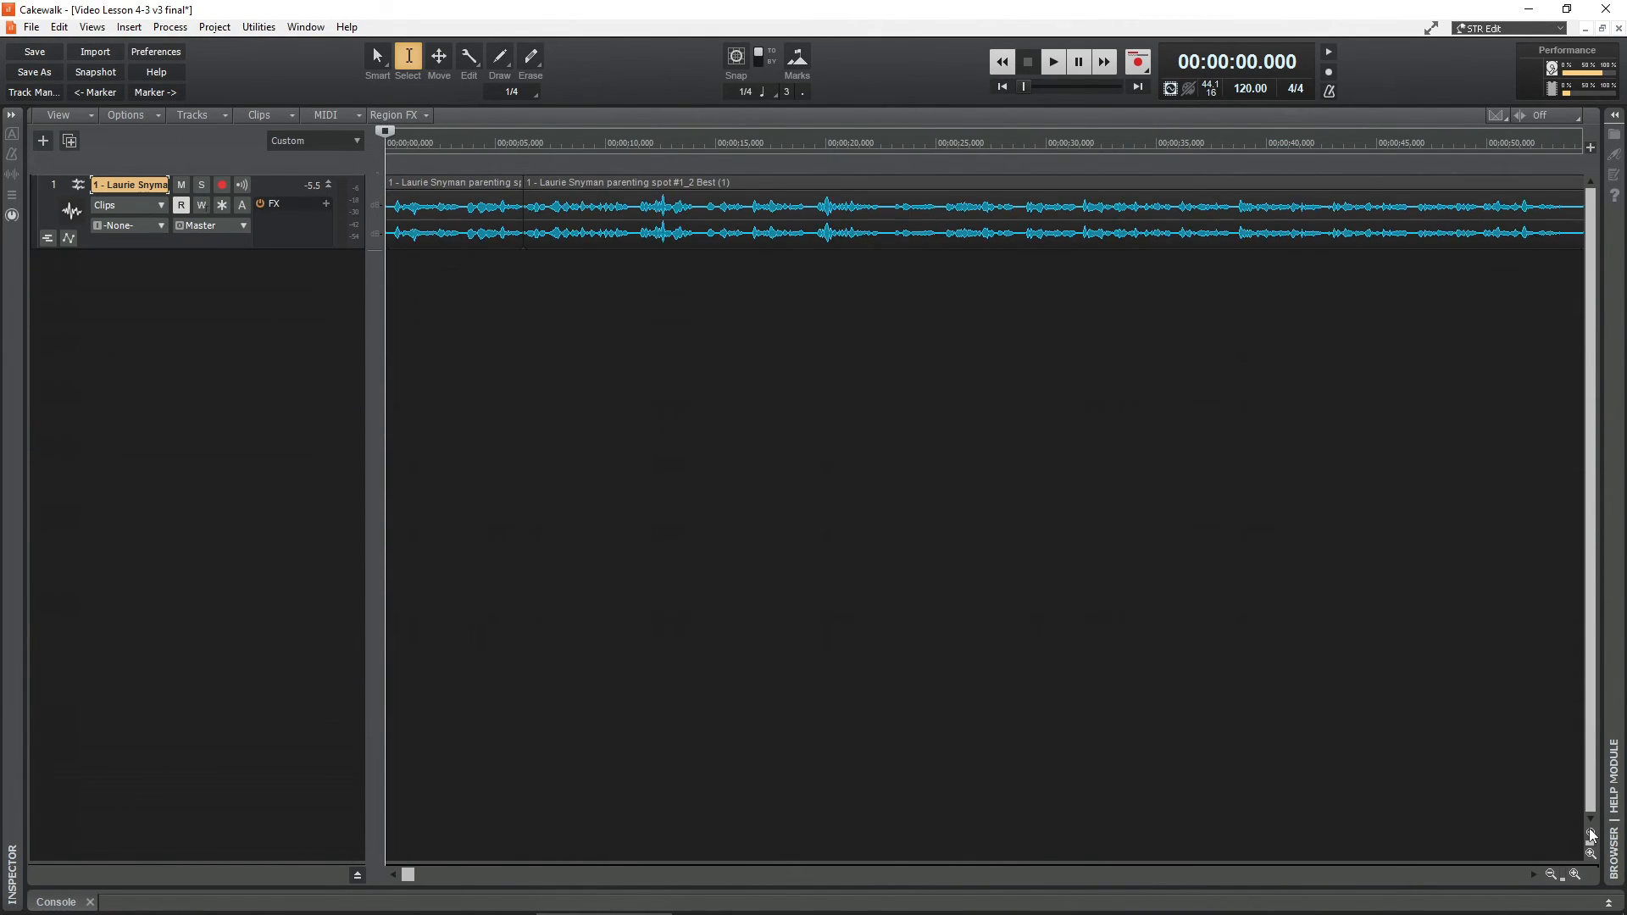
left_click(1591, 835)
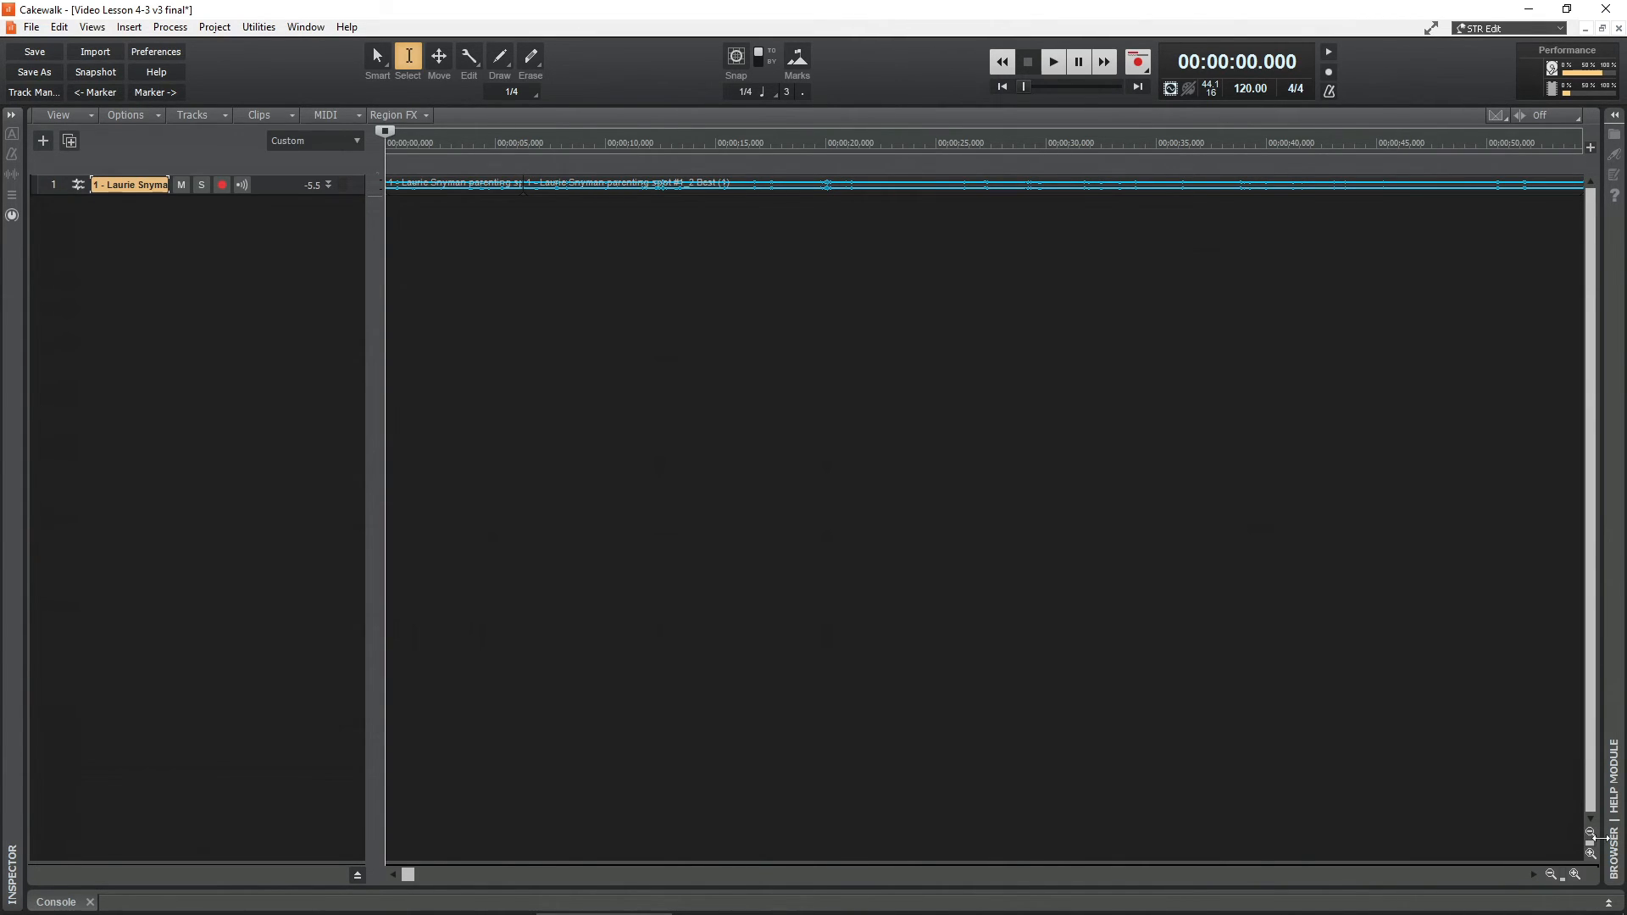
- Enlarge the track's height gradually from its minimum until the waveforms are readable, and reduce it again by a few increments
key("ctrl+Down")
key("ctrl+Down")
key("ctrl+Down")
key("ctrl+Down")
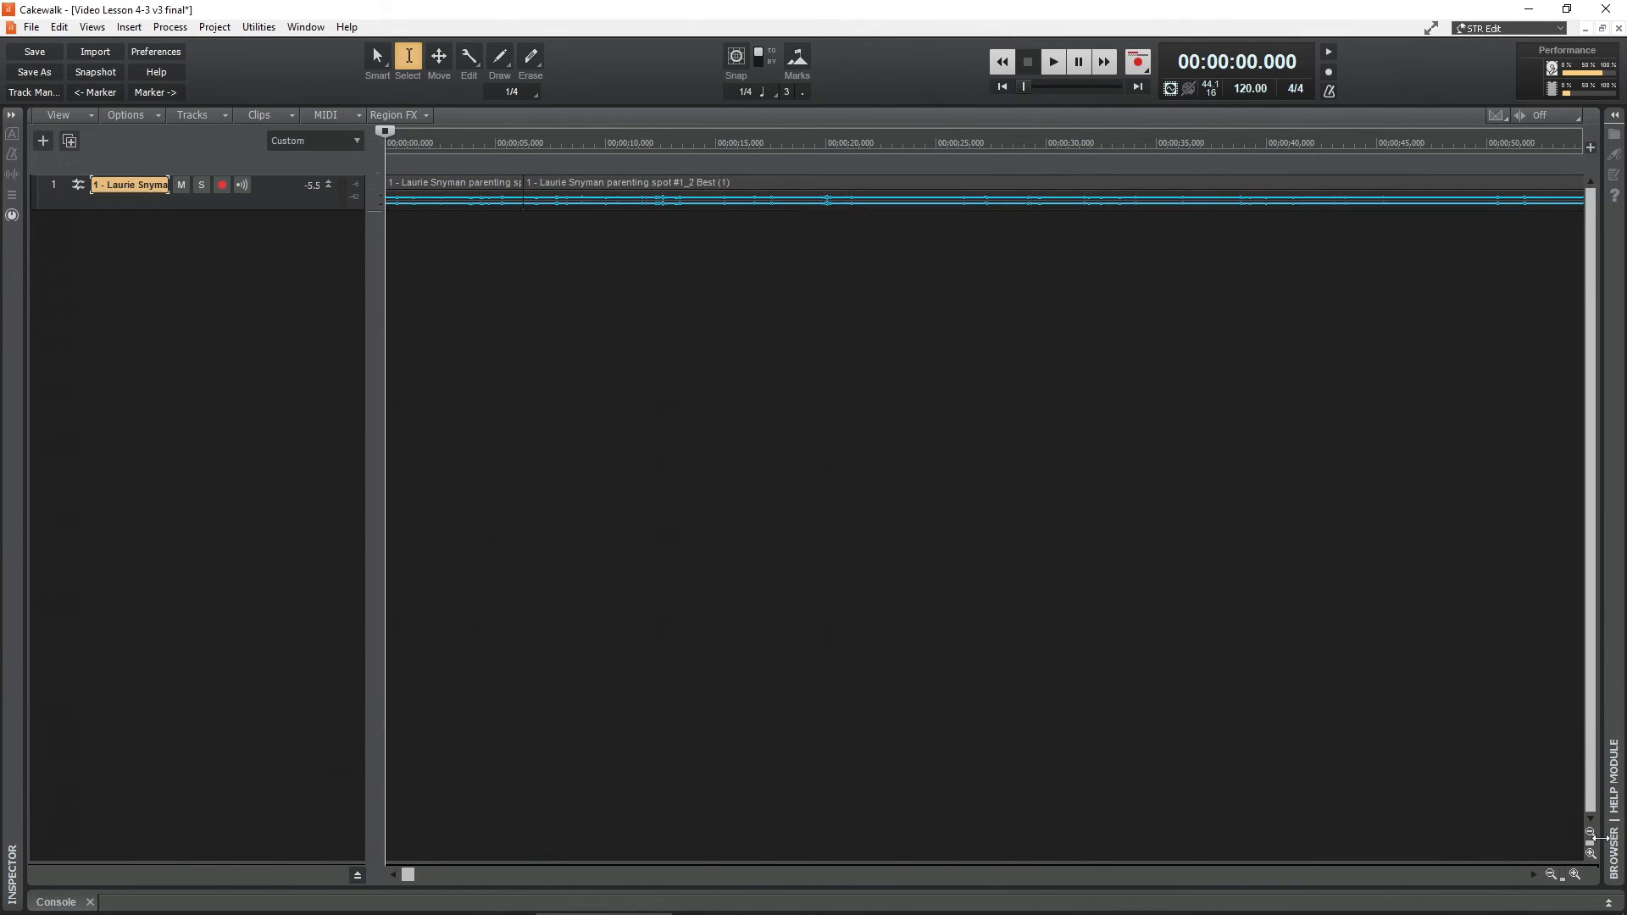
key("ctrl+Down")
key("ctrl+Down")
key("ctrl+Down")
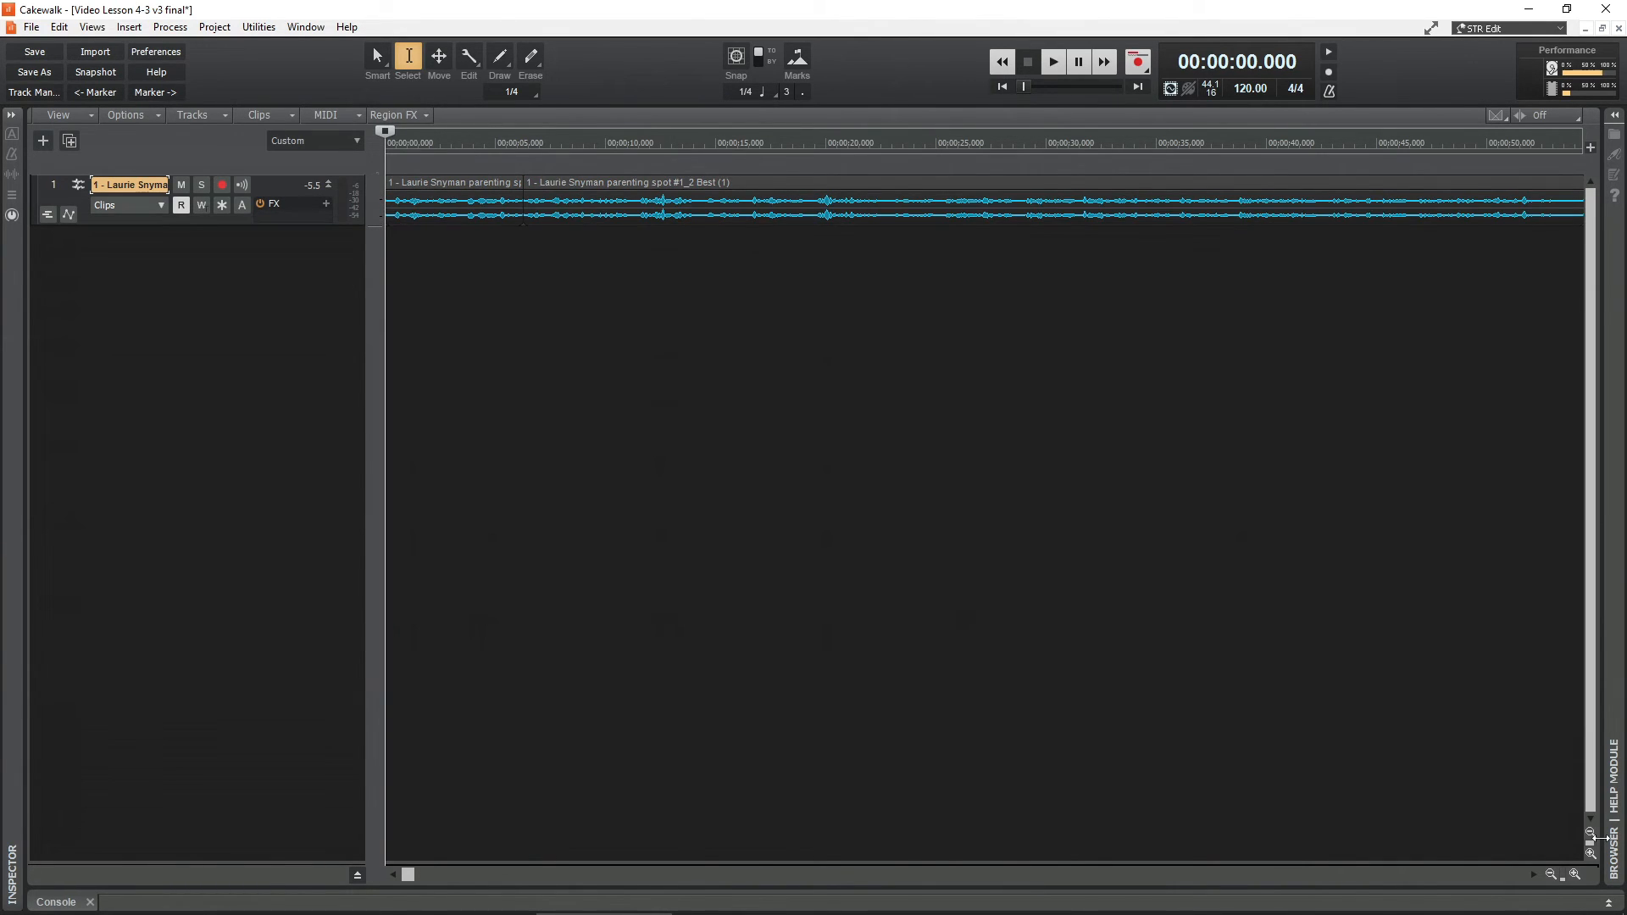
key("ctrl+Down")
key("ctrl+Down")
key("ctrl+Down")
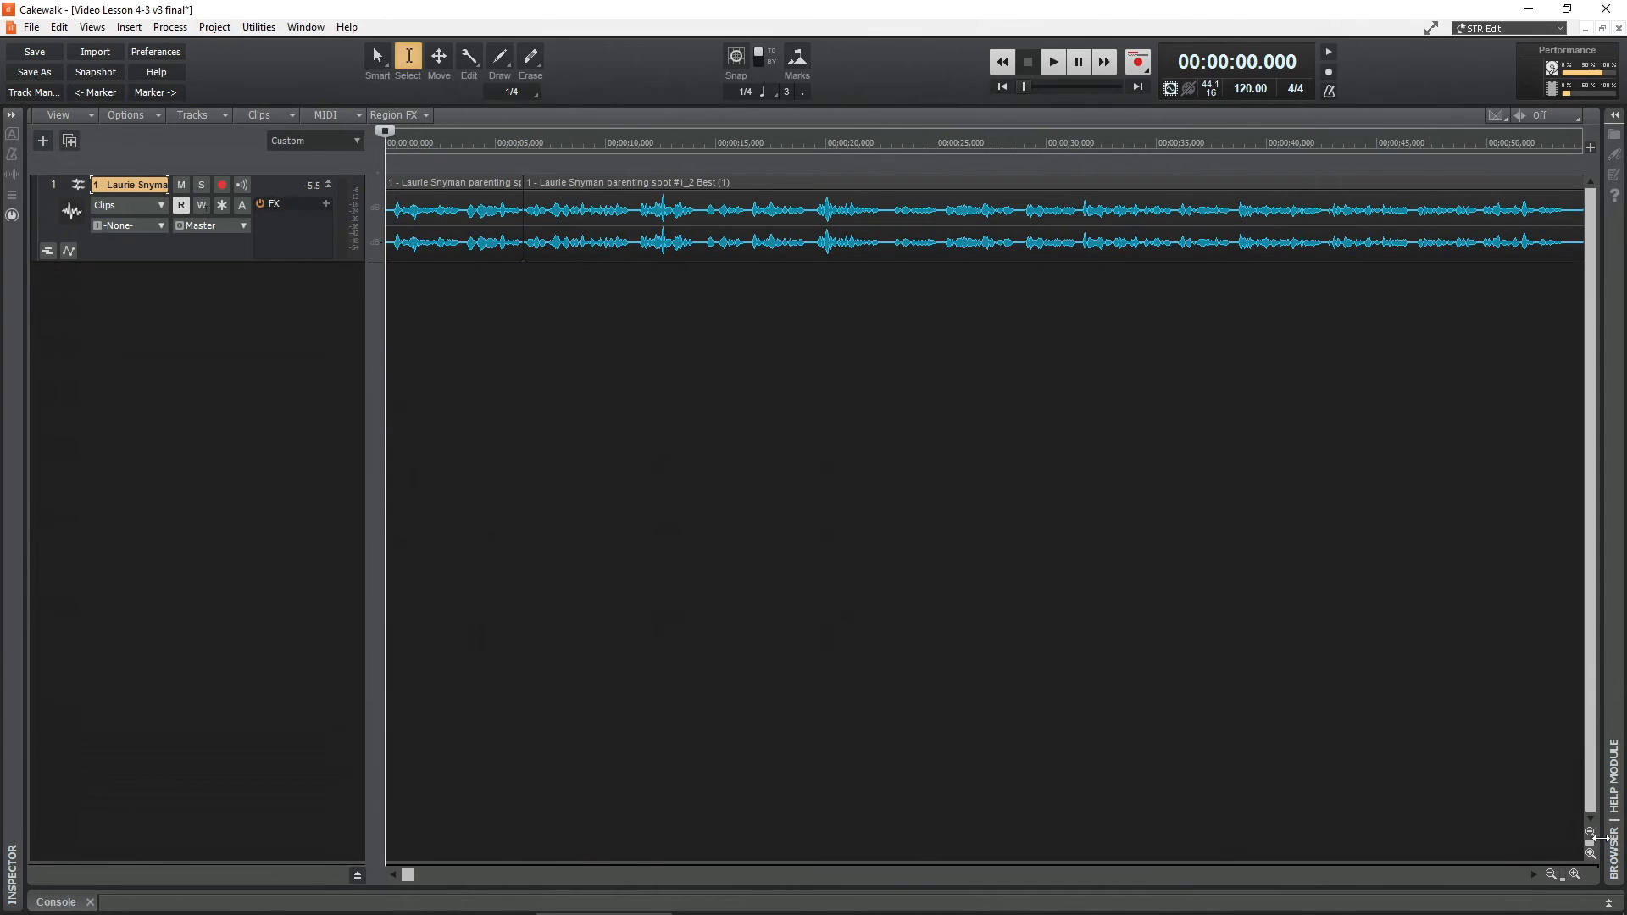
key("ctrl+Down")
key("ctrl+Up")
key("ctrl+Up")
key("ctrl+Up")
key("ctrl+Up")
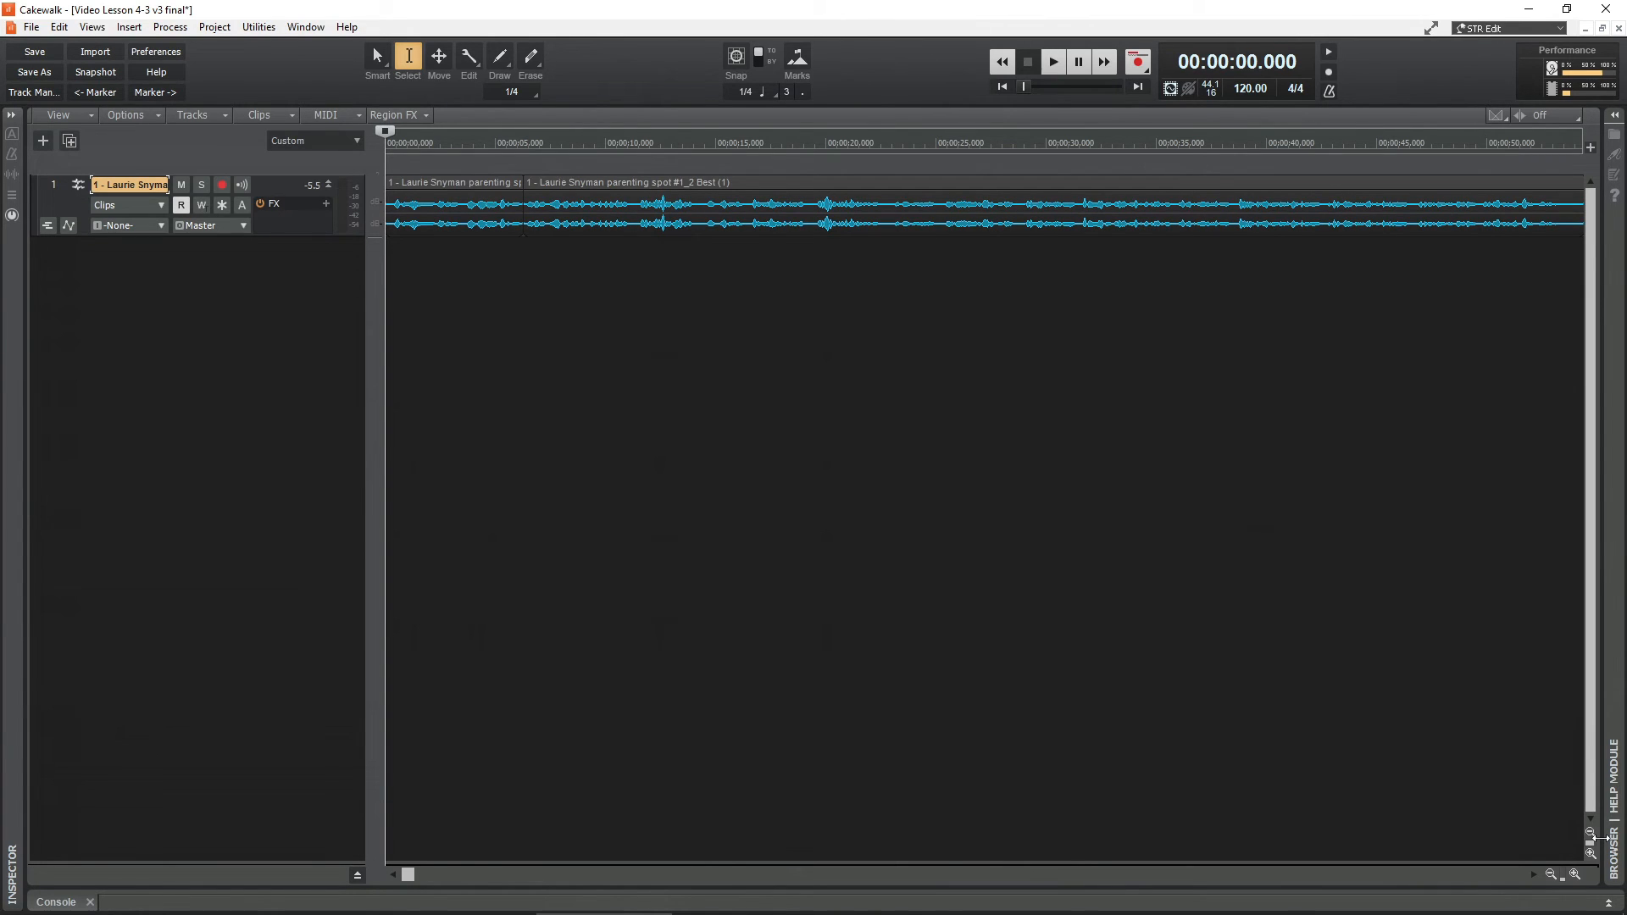
- Enlarge the track vertically until it fills the track view and zoom in horizontally on the beginning of the recording
key("ctrl+Down")
key("ctrl+Down")
key("ctrl+Down")
key("ctrl+Down")
key("ctrl+Down")
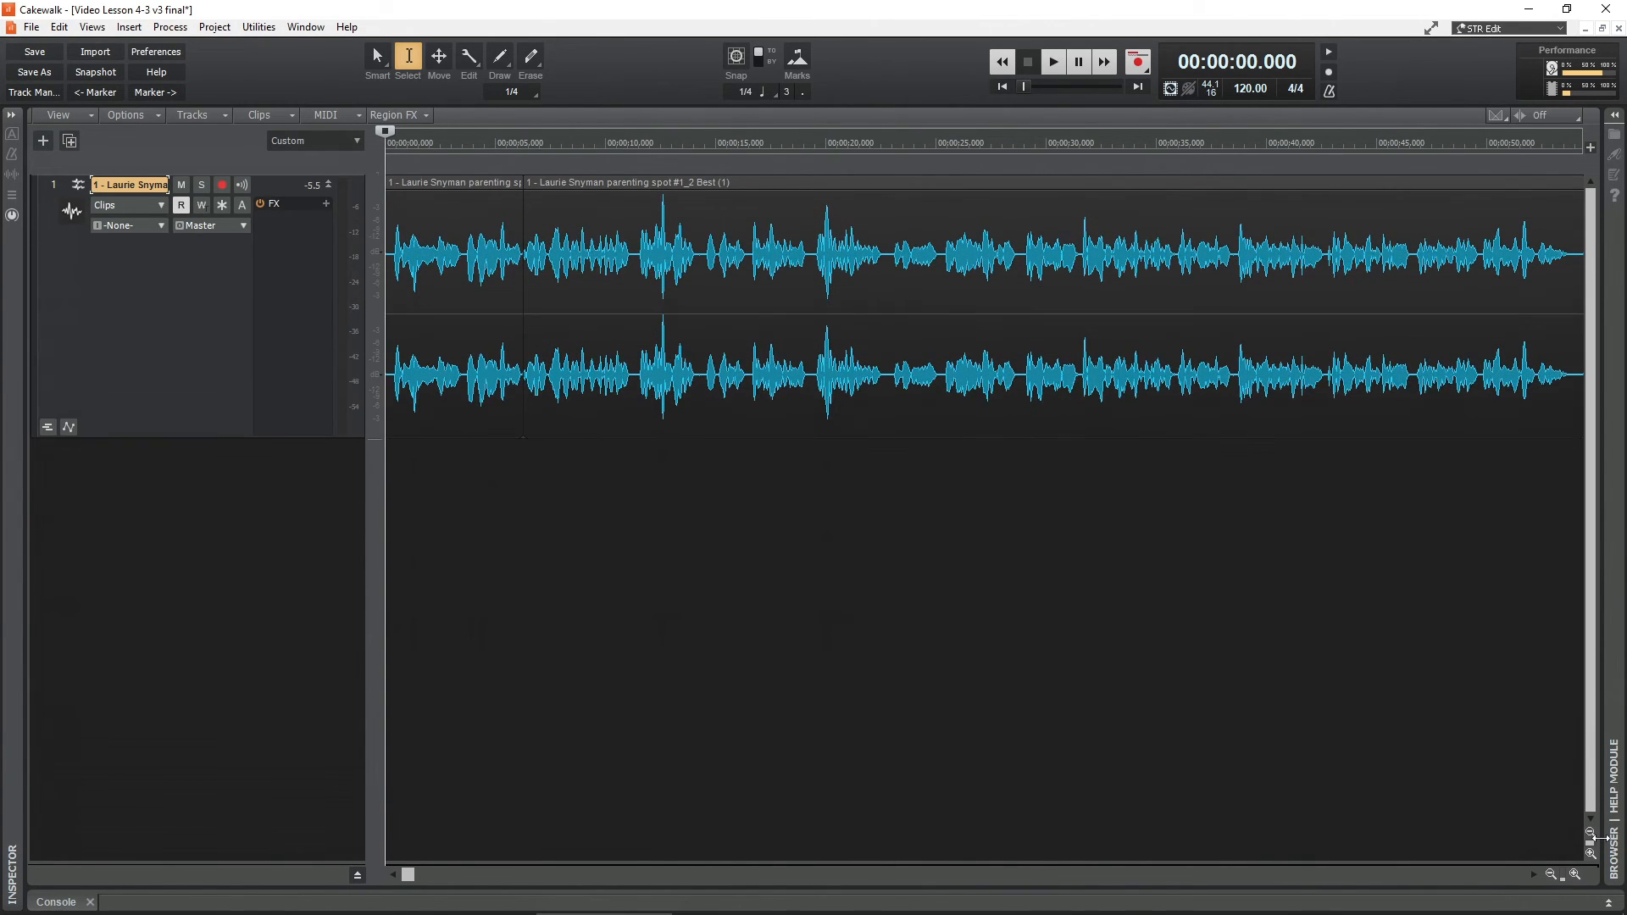
key("ctrl+Down")
key("ctrl+Down")
key("ctrl+Down")
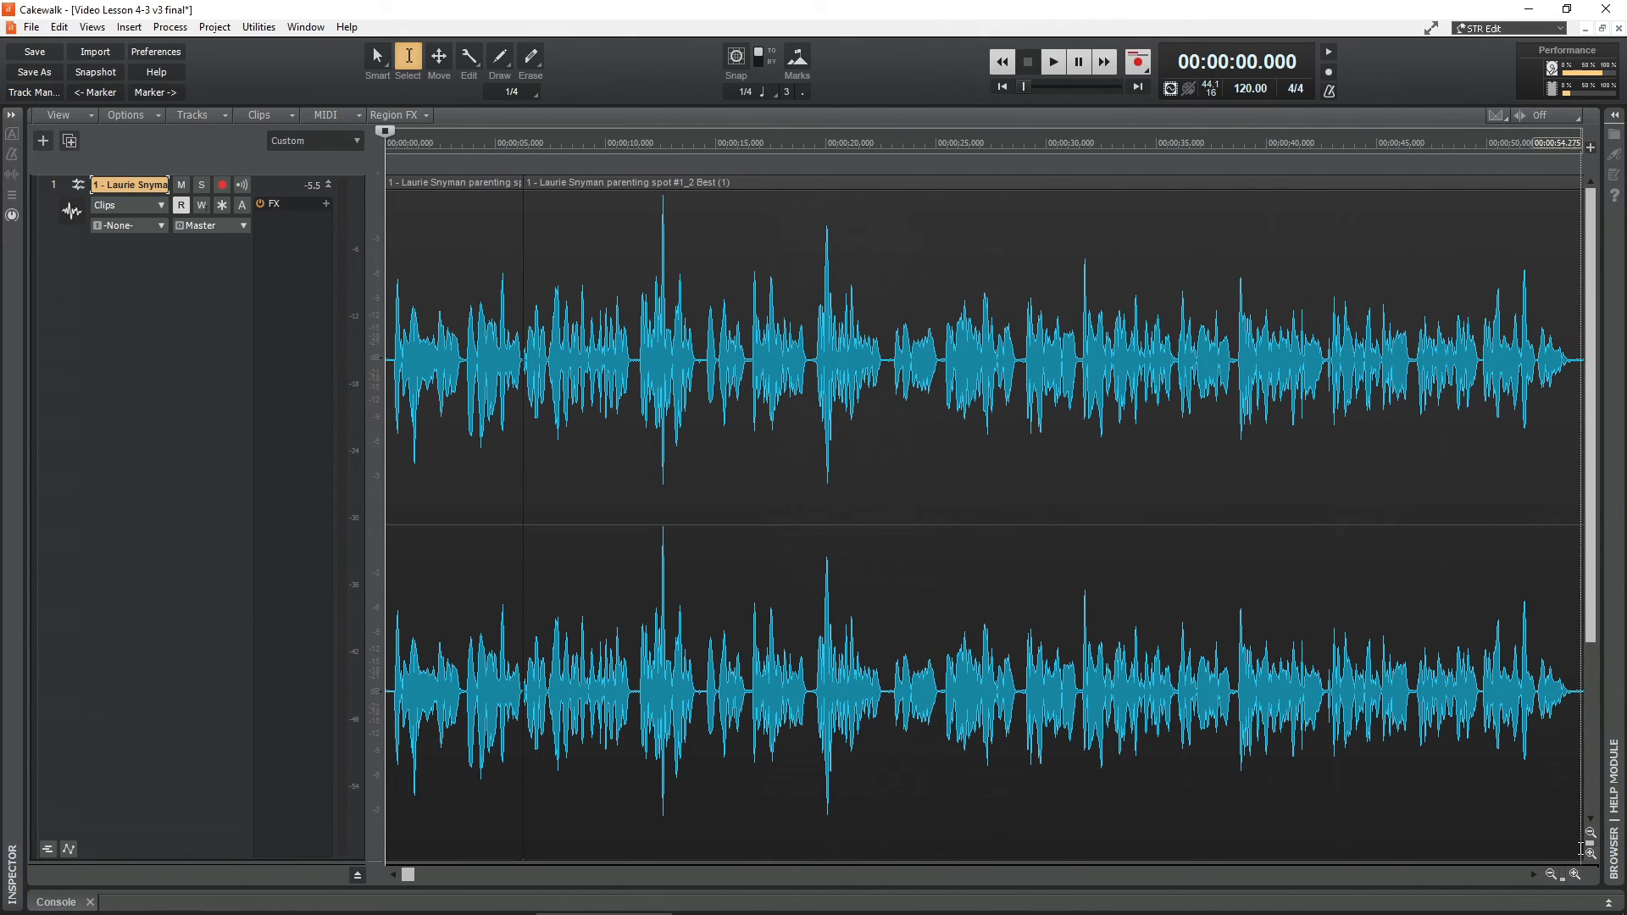
left_click(1573, 874)
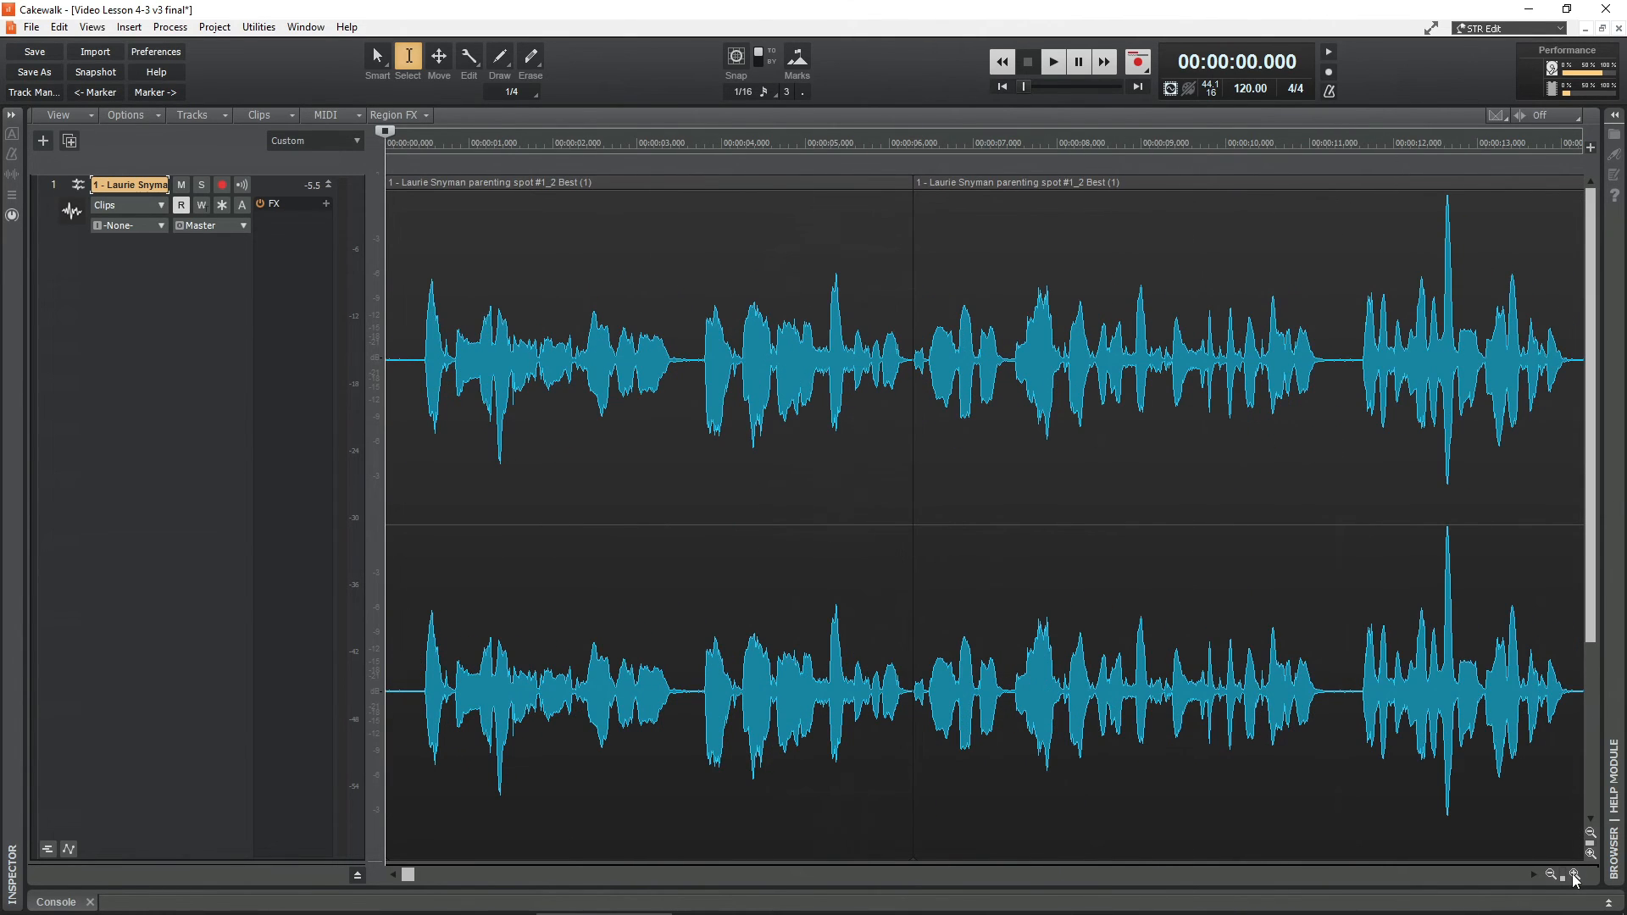